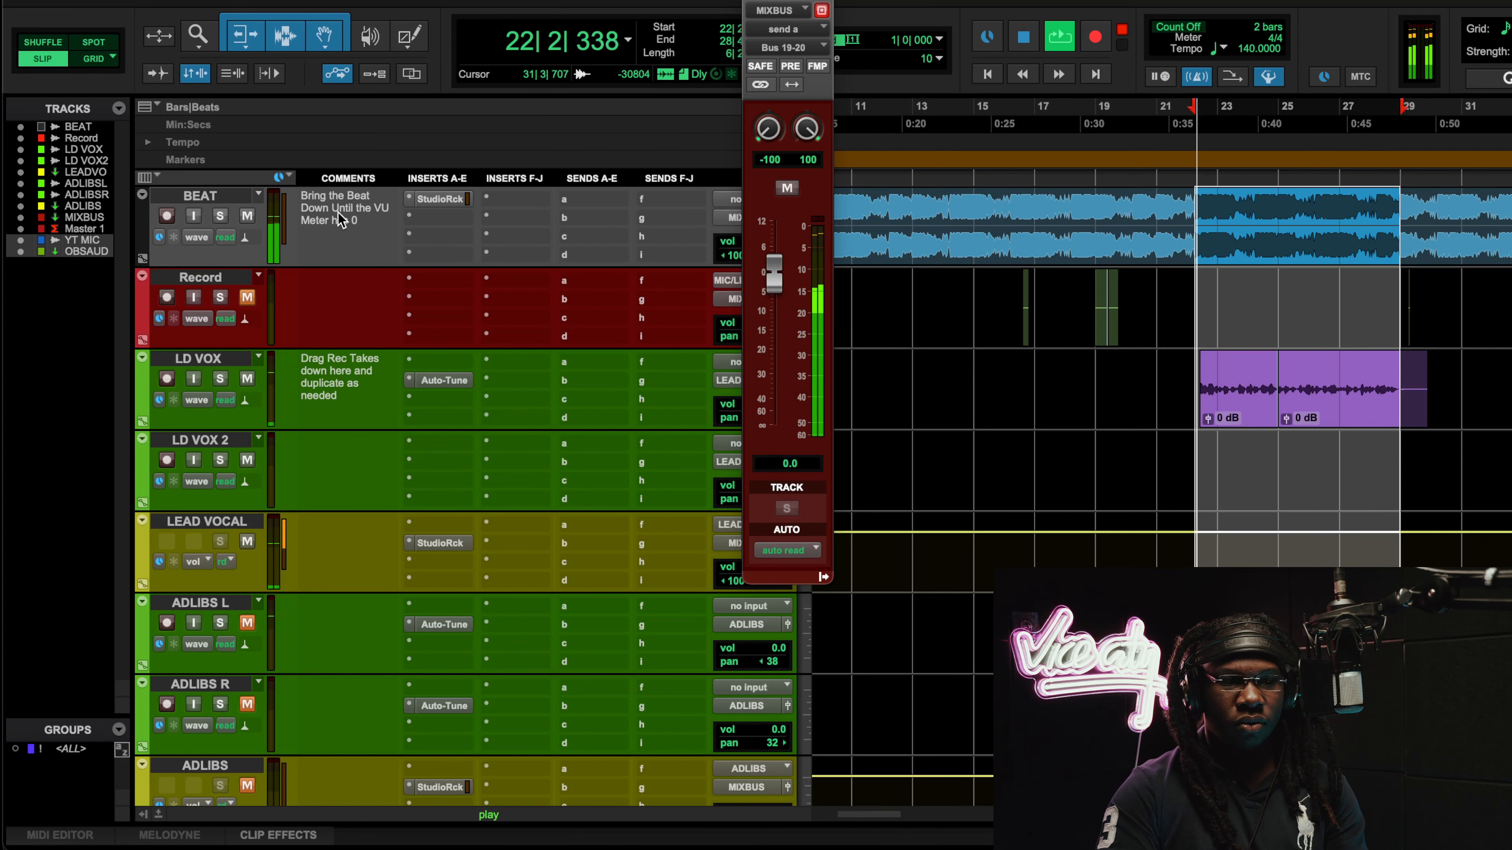
Mute and unmute the BEAT track repeatedly during loop playback to compare the vocal alone with the full mix, and stop playback.
click(247, 216)
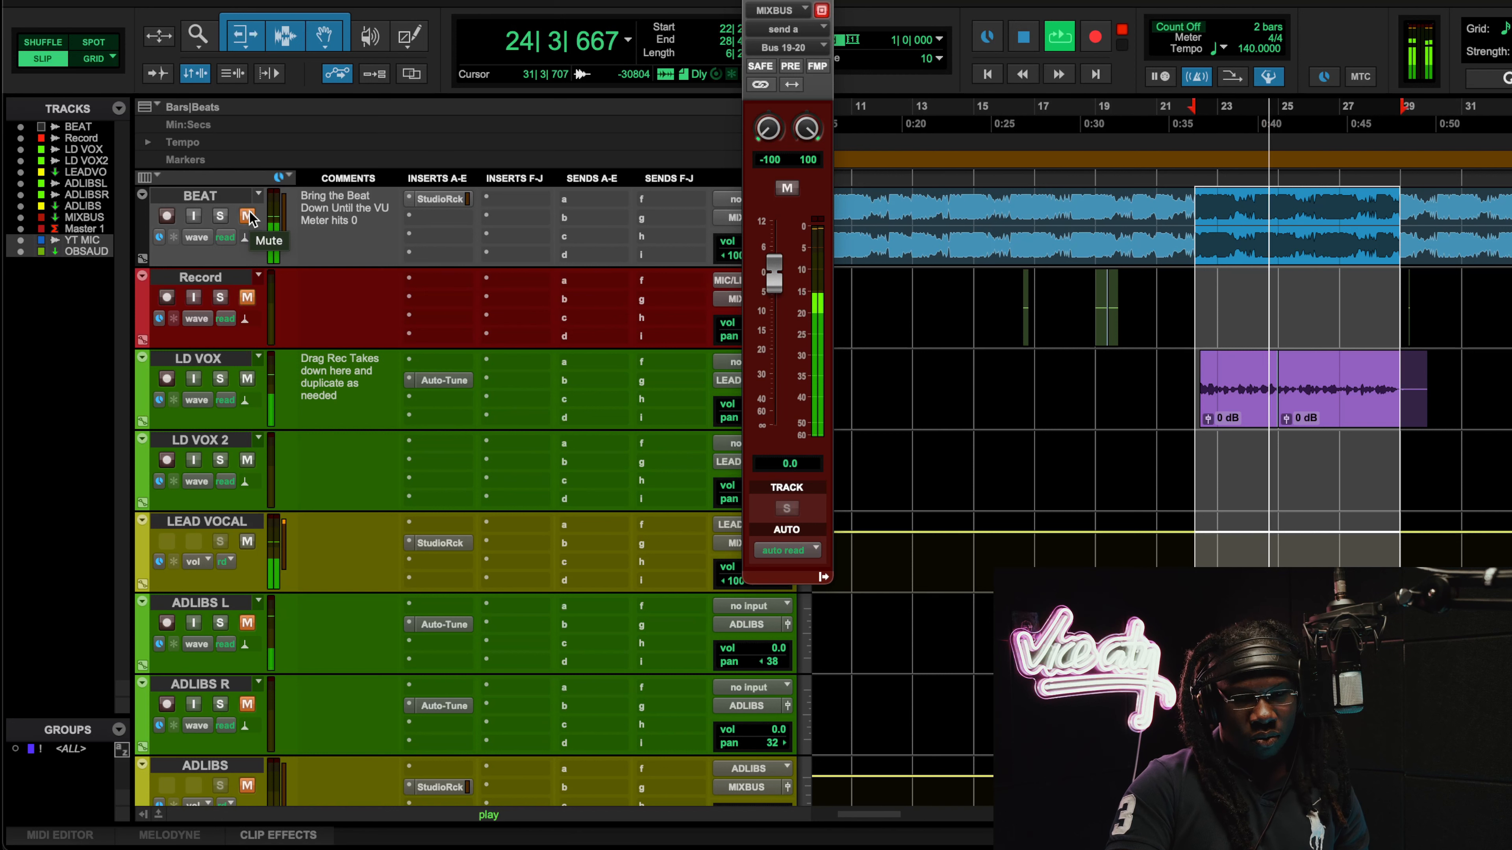
click(247, 216)
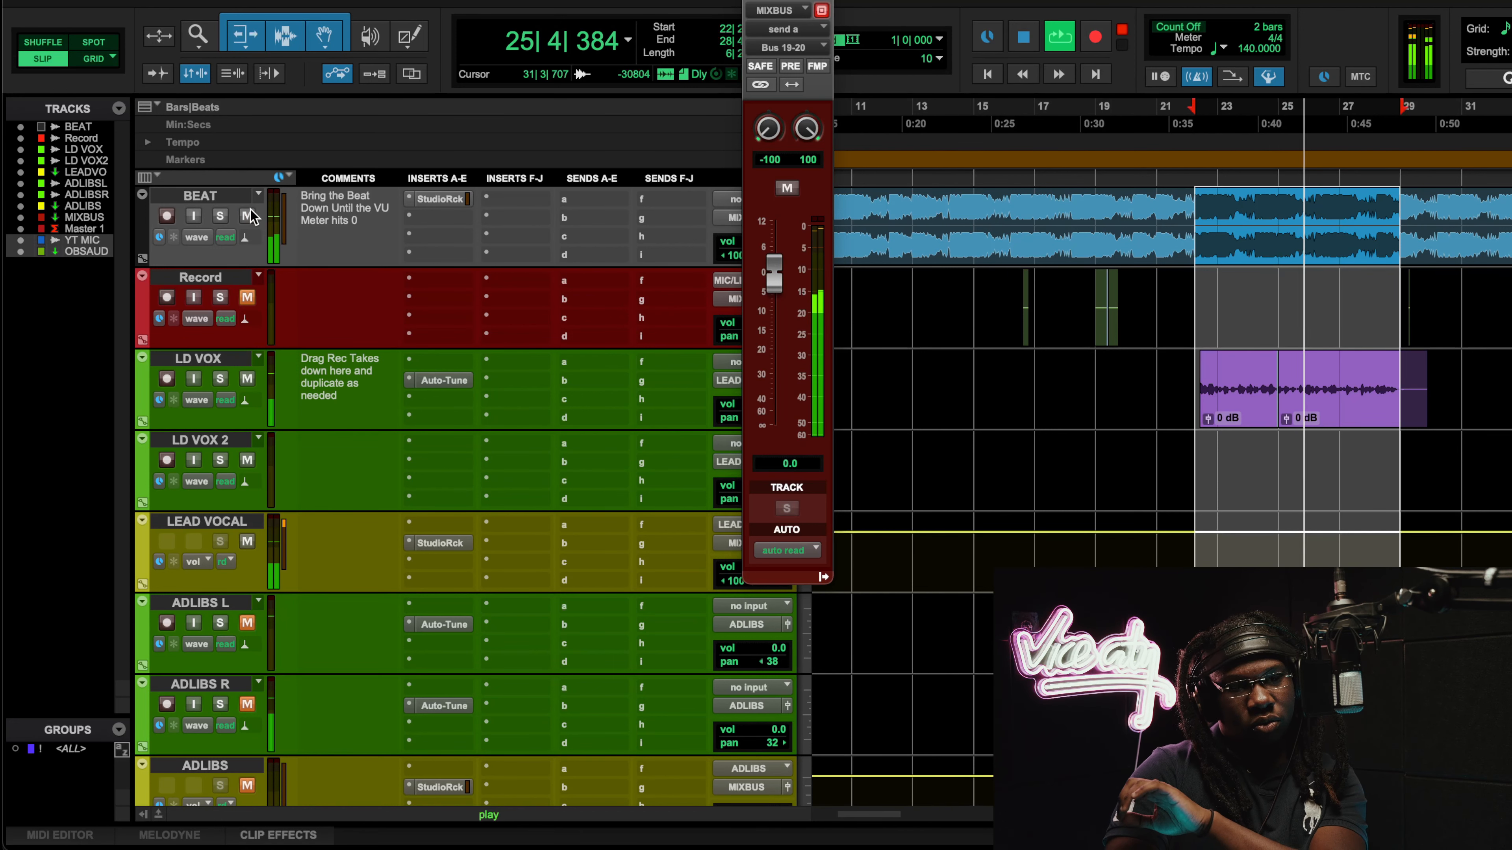
click(247, 216)
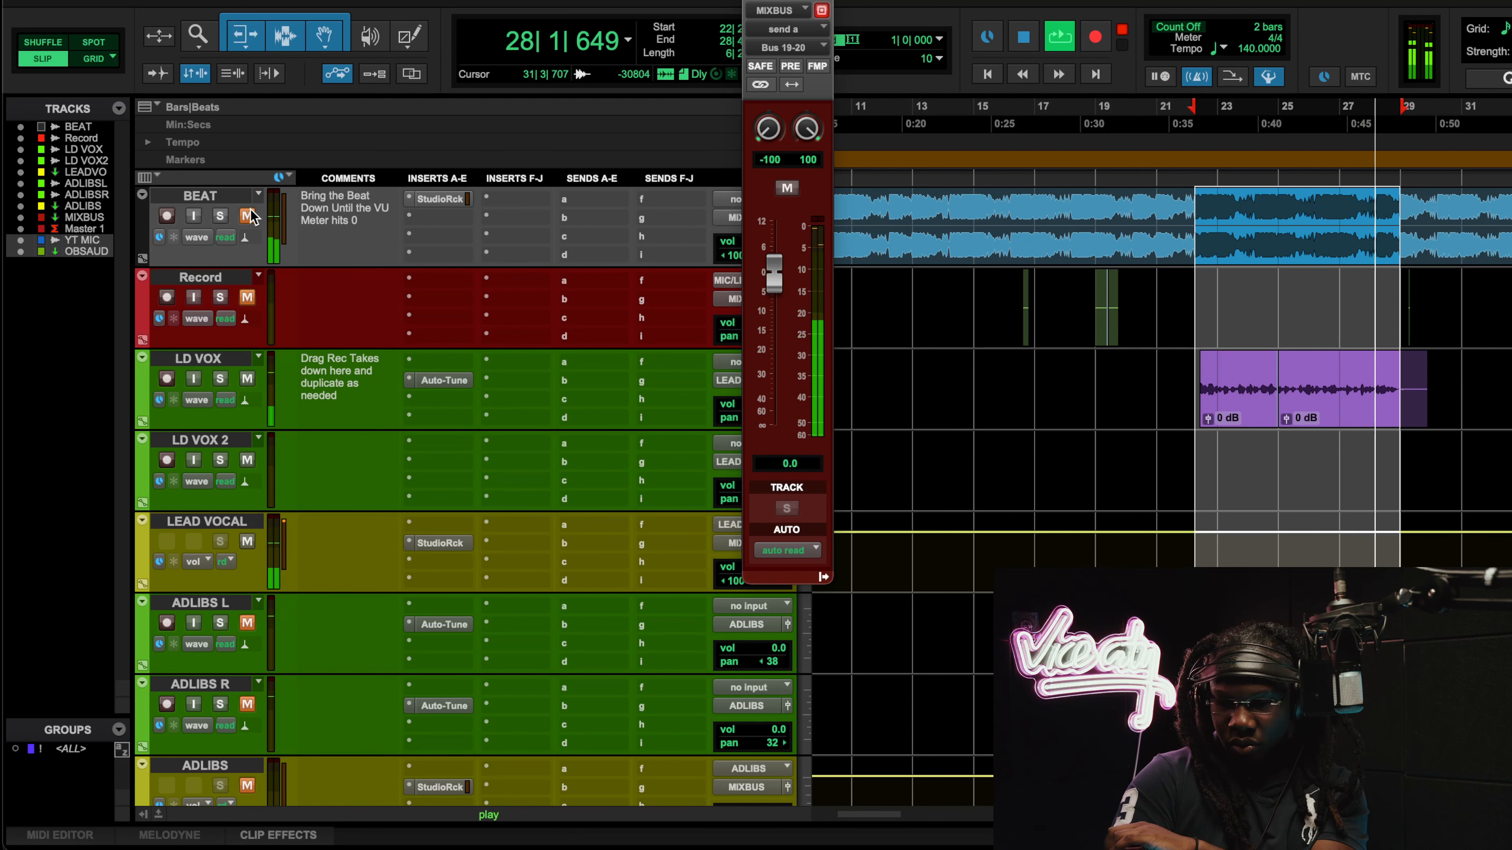
click(247, 216)
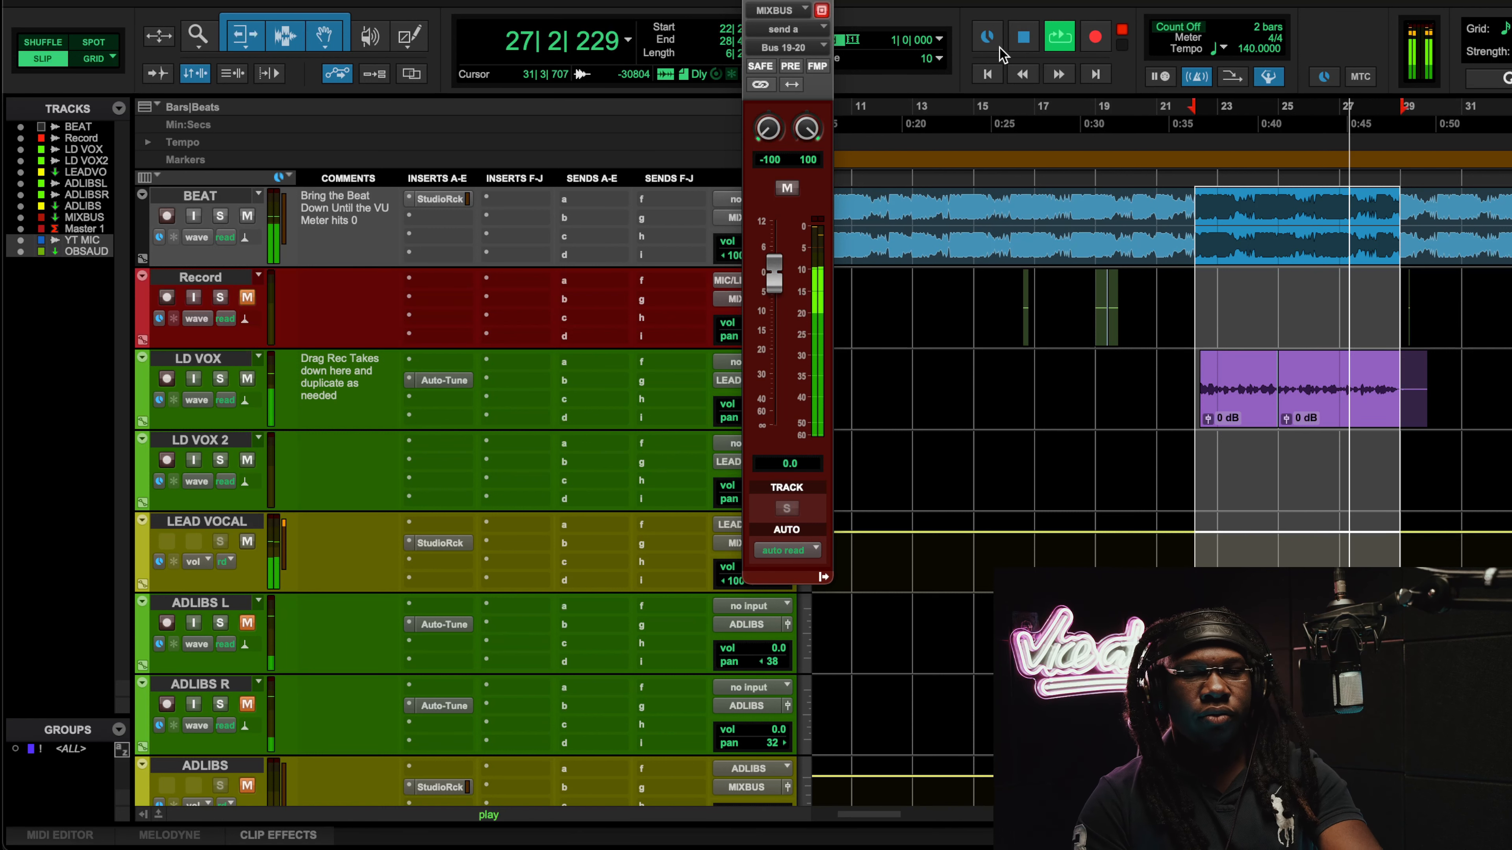
click(1023, 40)
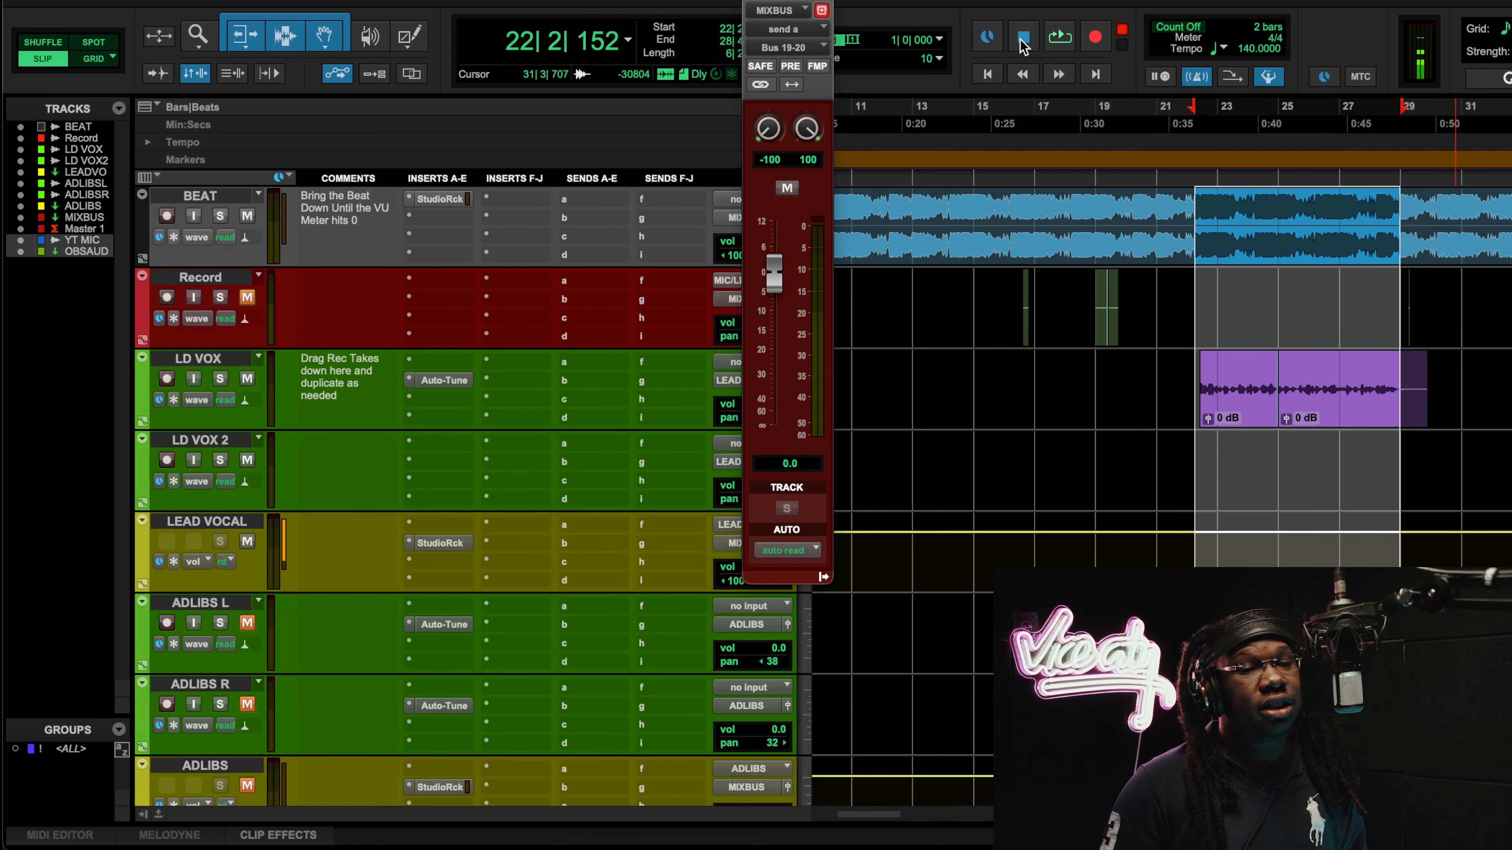
Open Auto-Tune on the LD VOX track, review its settings while playing the looped section, and close the plug-in.
click(444, 381)
drag(717, 99, 587, 9)
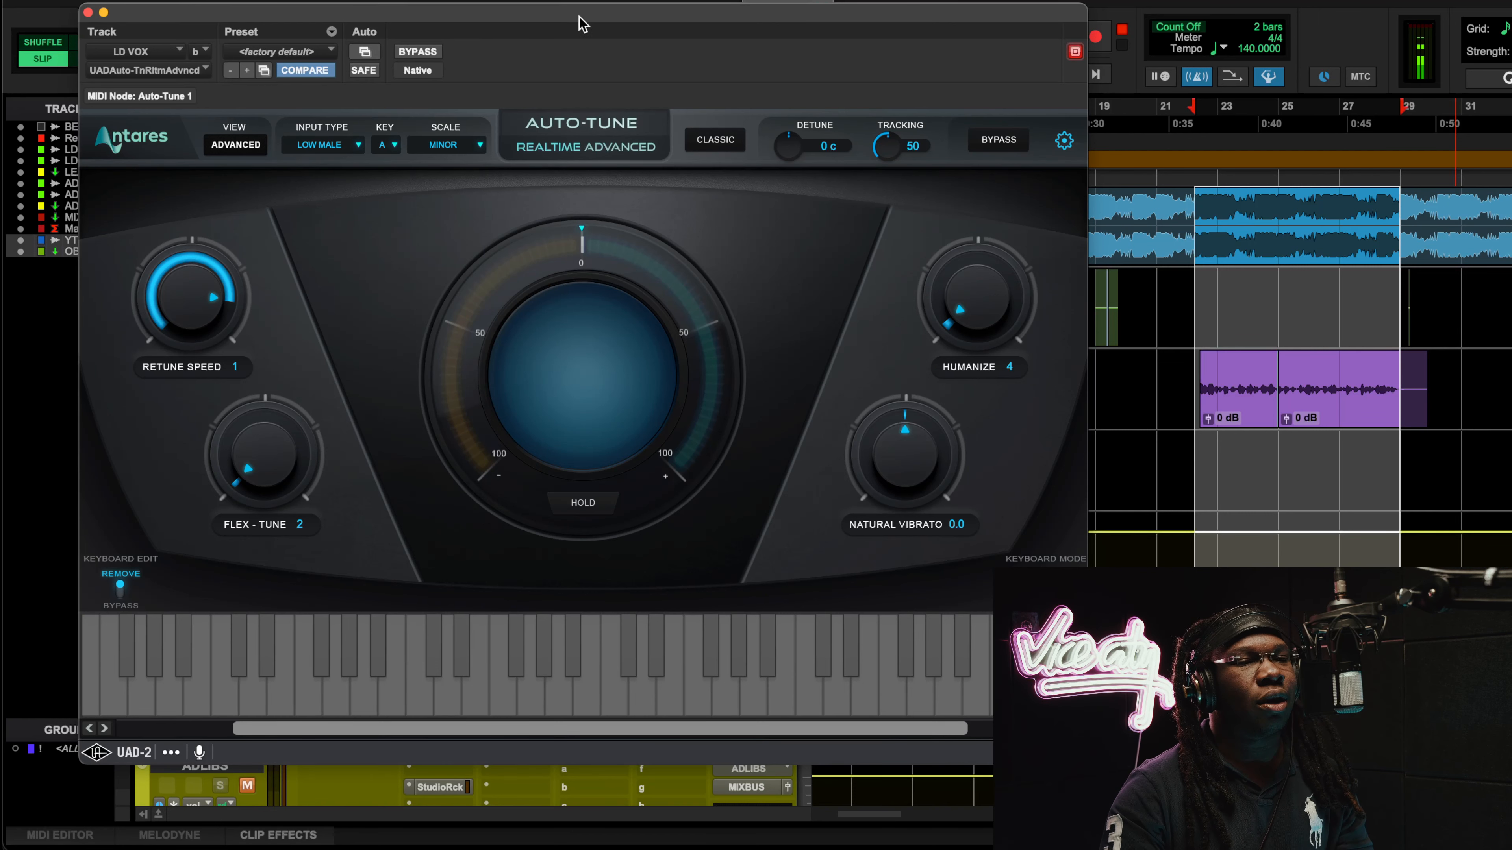
drag(538, 13, 804, 65)
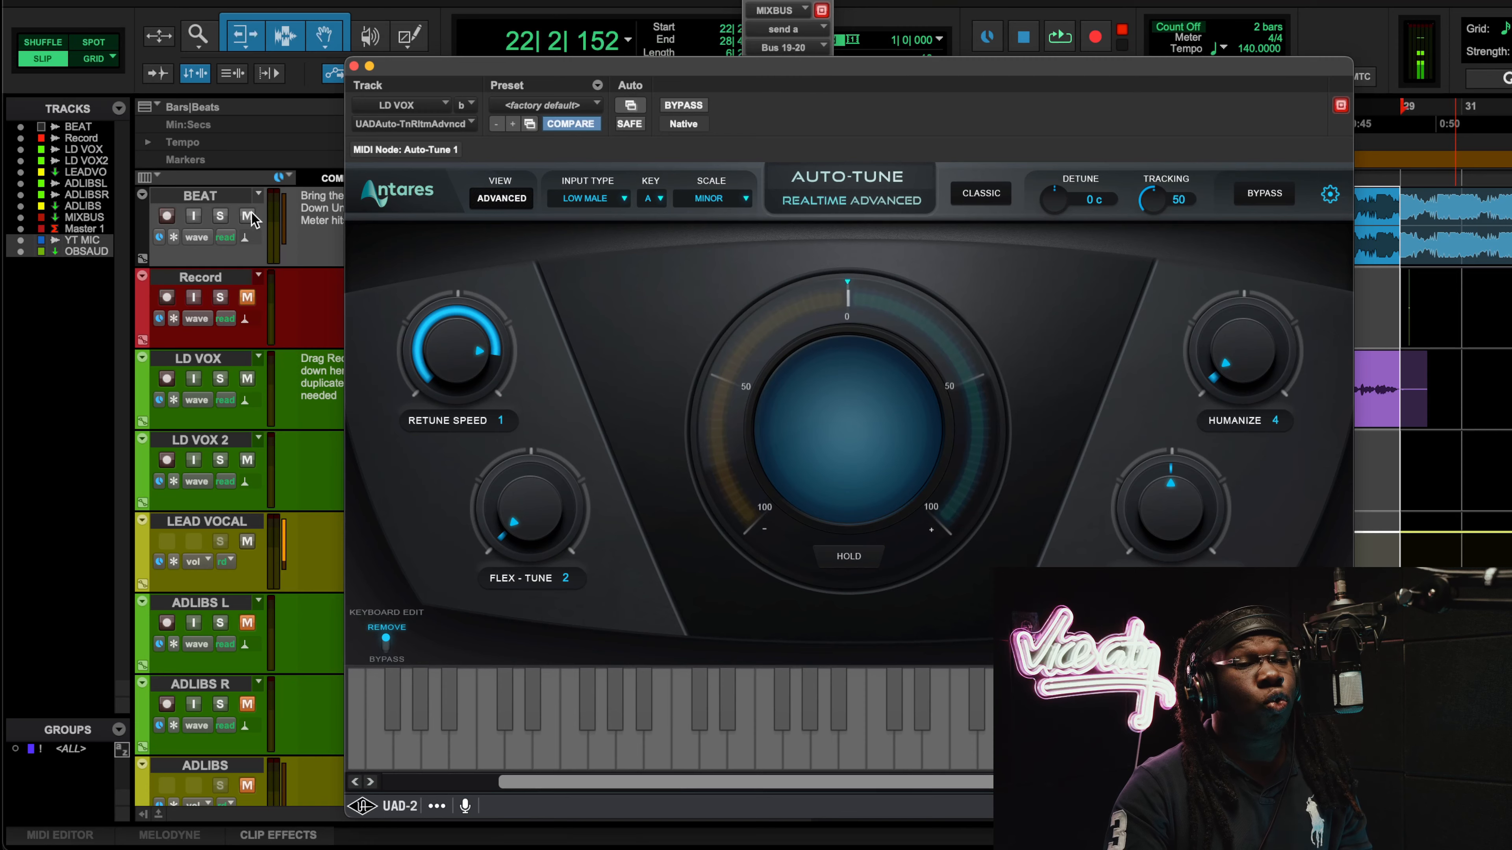
drag(556, 73, 309, 4)
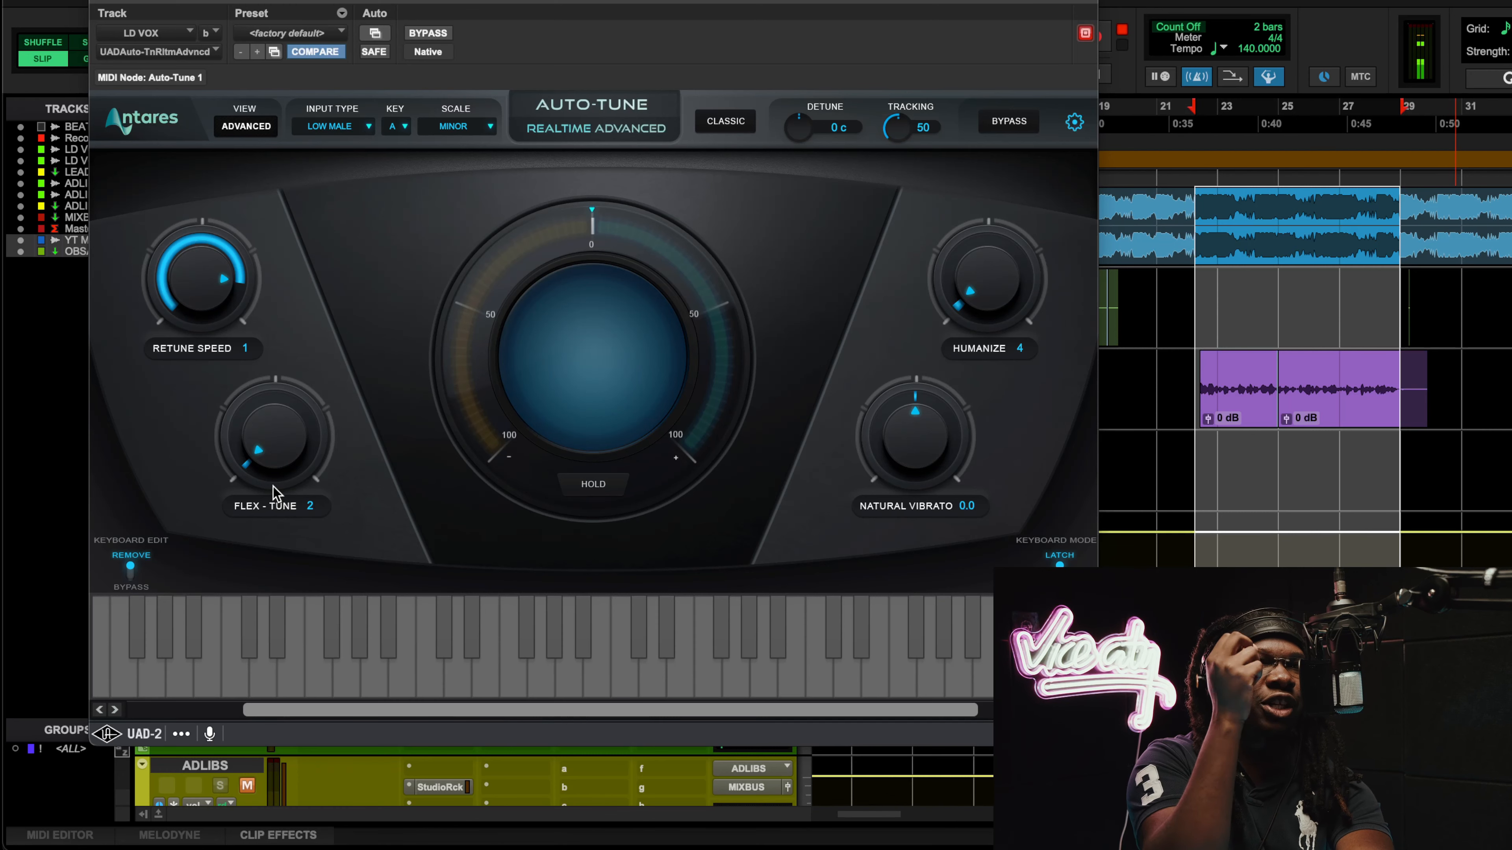
key(space)
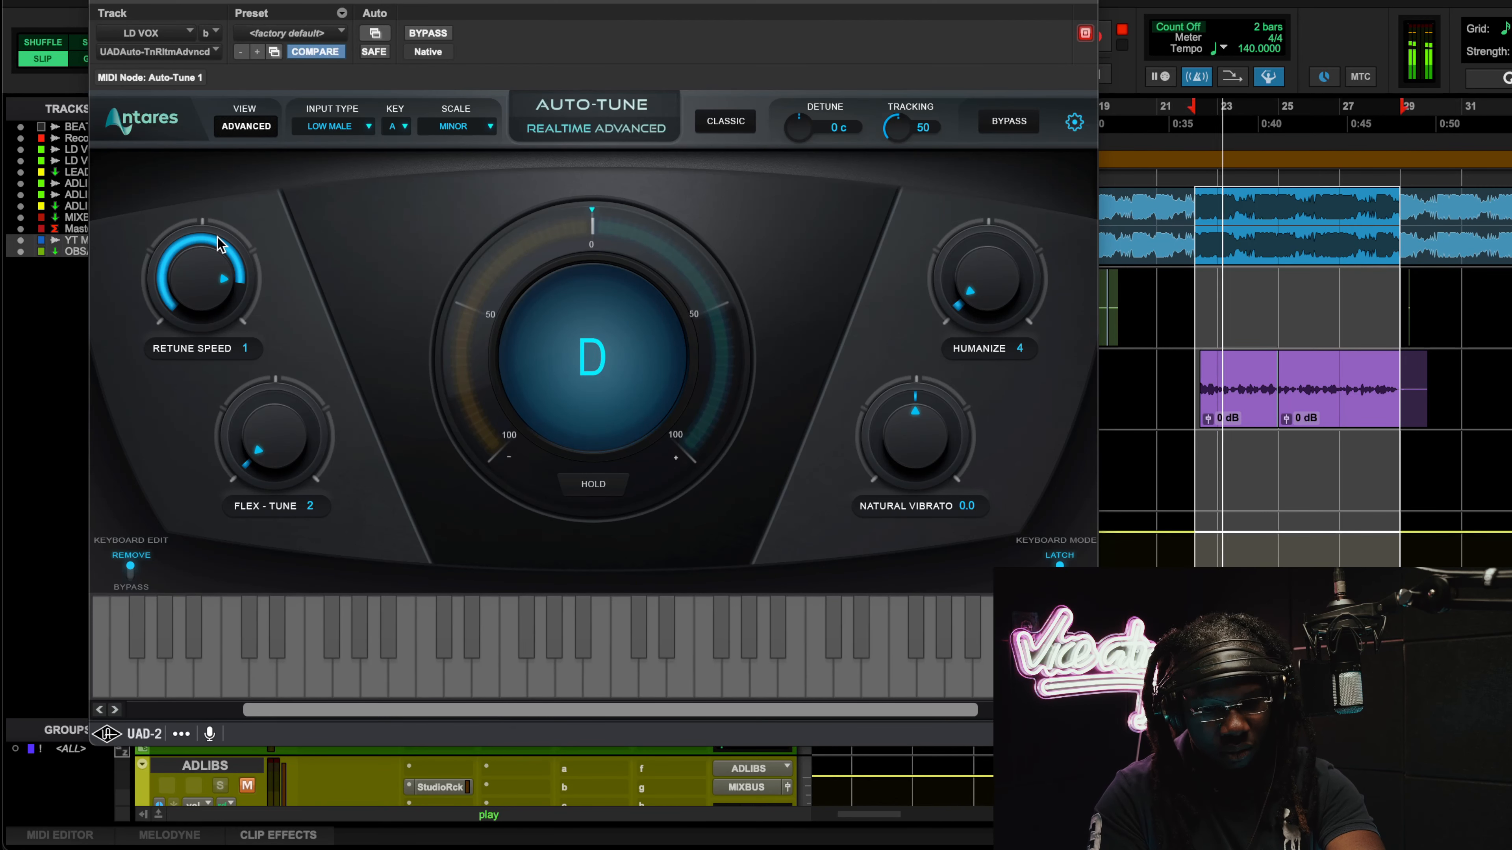
click(102, 6)
Open StudioRack on the LEAD VOCAL track and compare the looped vocal with the whole plug-in bypassed and active.
click(444, 542)
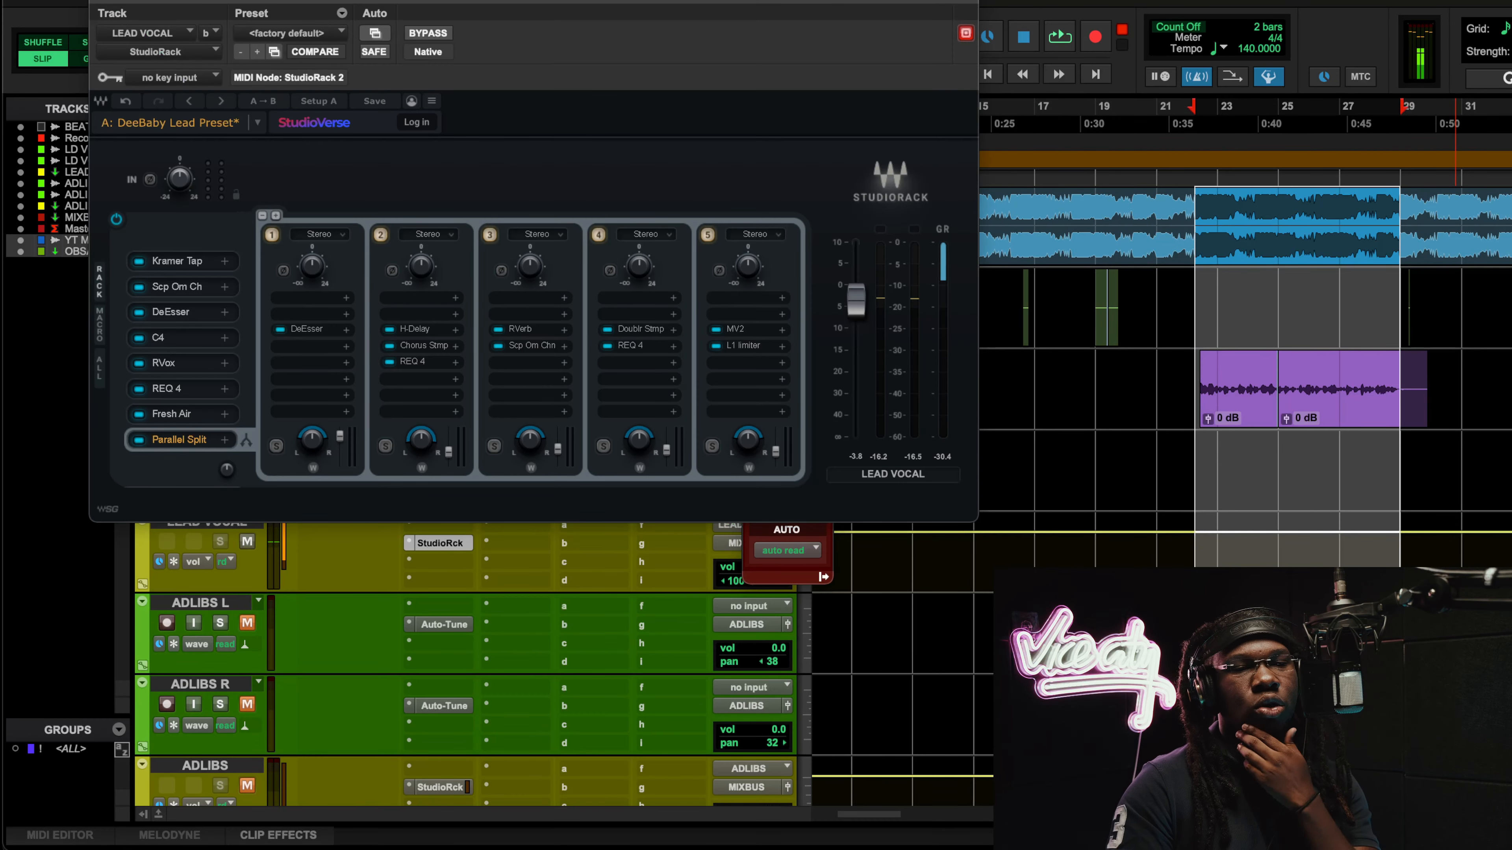
drag(547, 5, 582, 127)
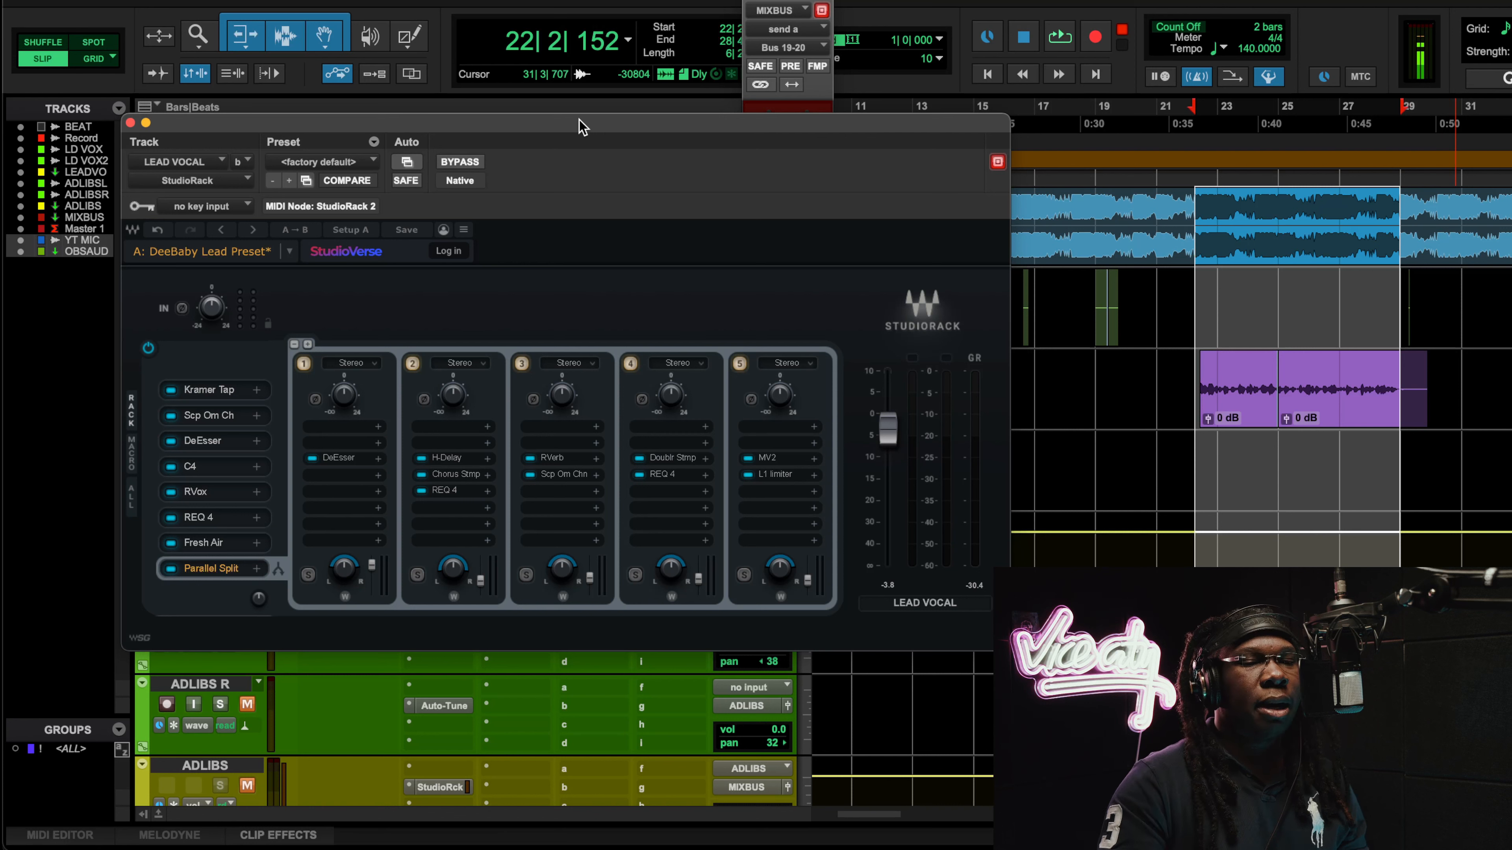
key(space)
click(455, 162)
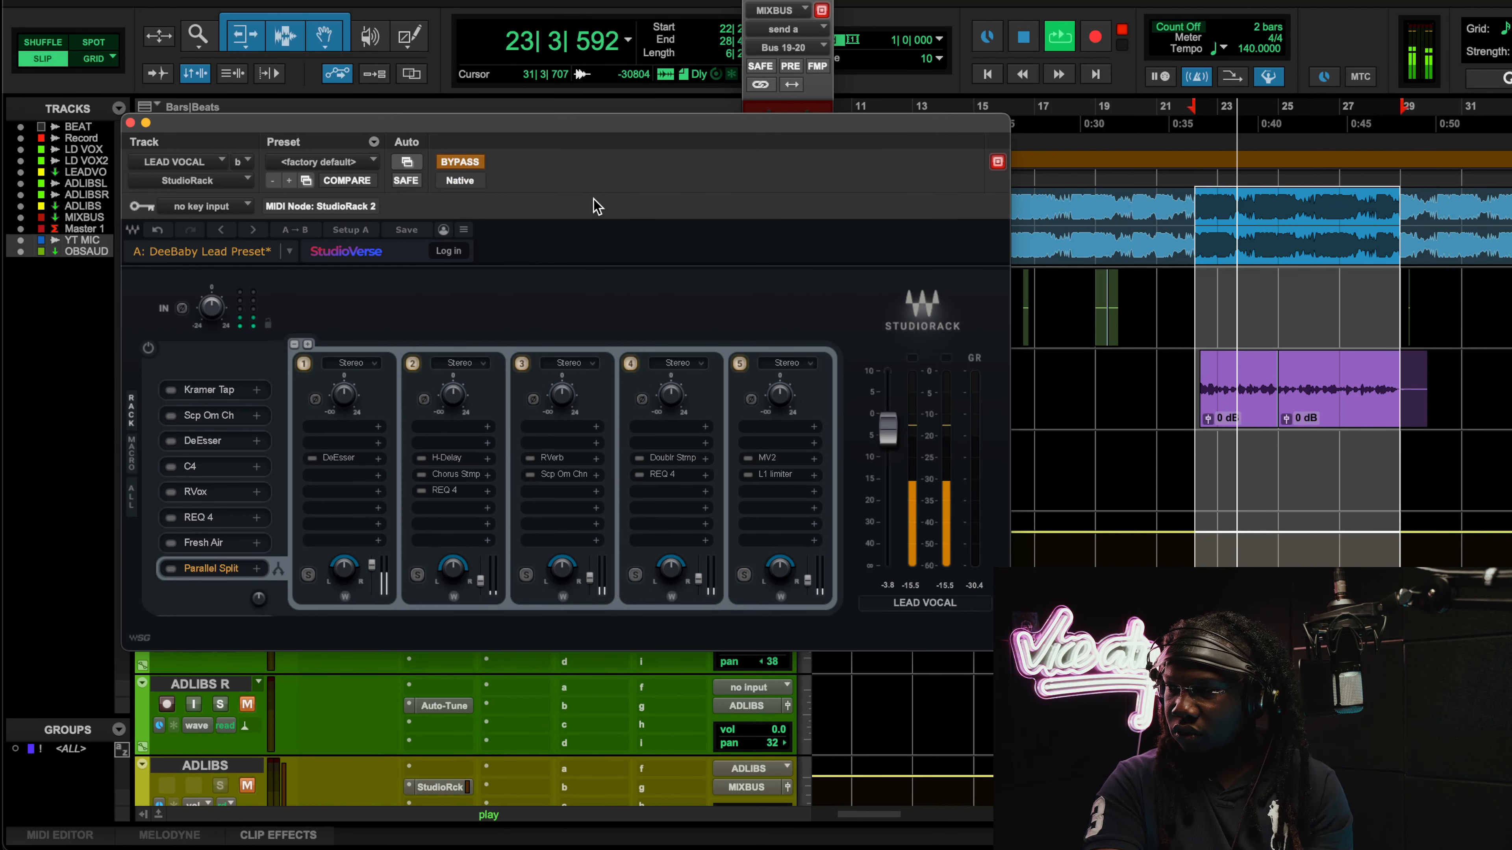
click(451, 164)
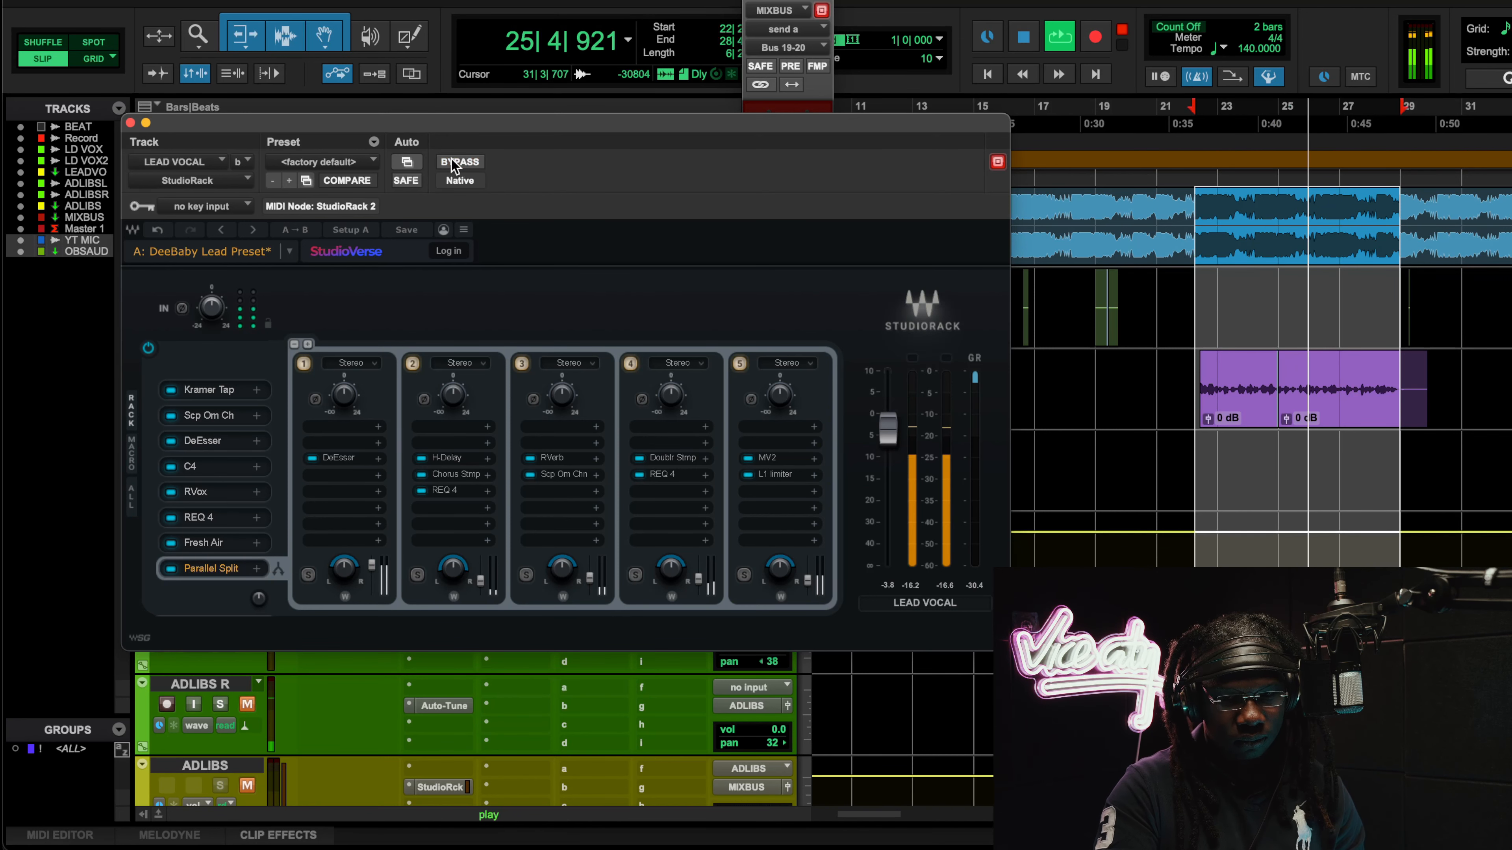
click(452, 164)
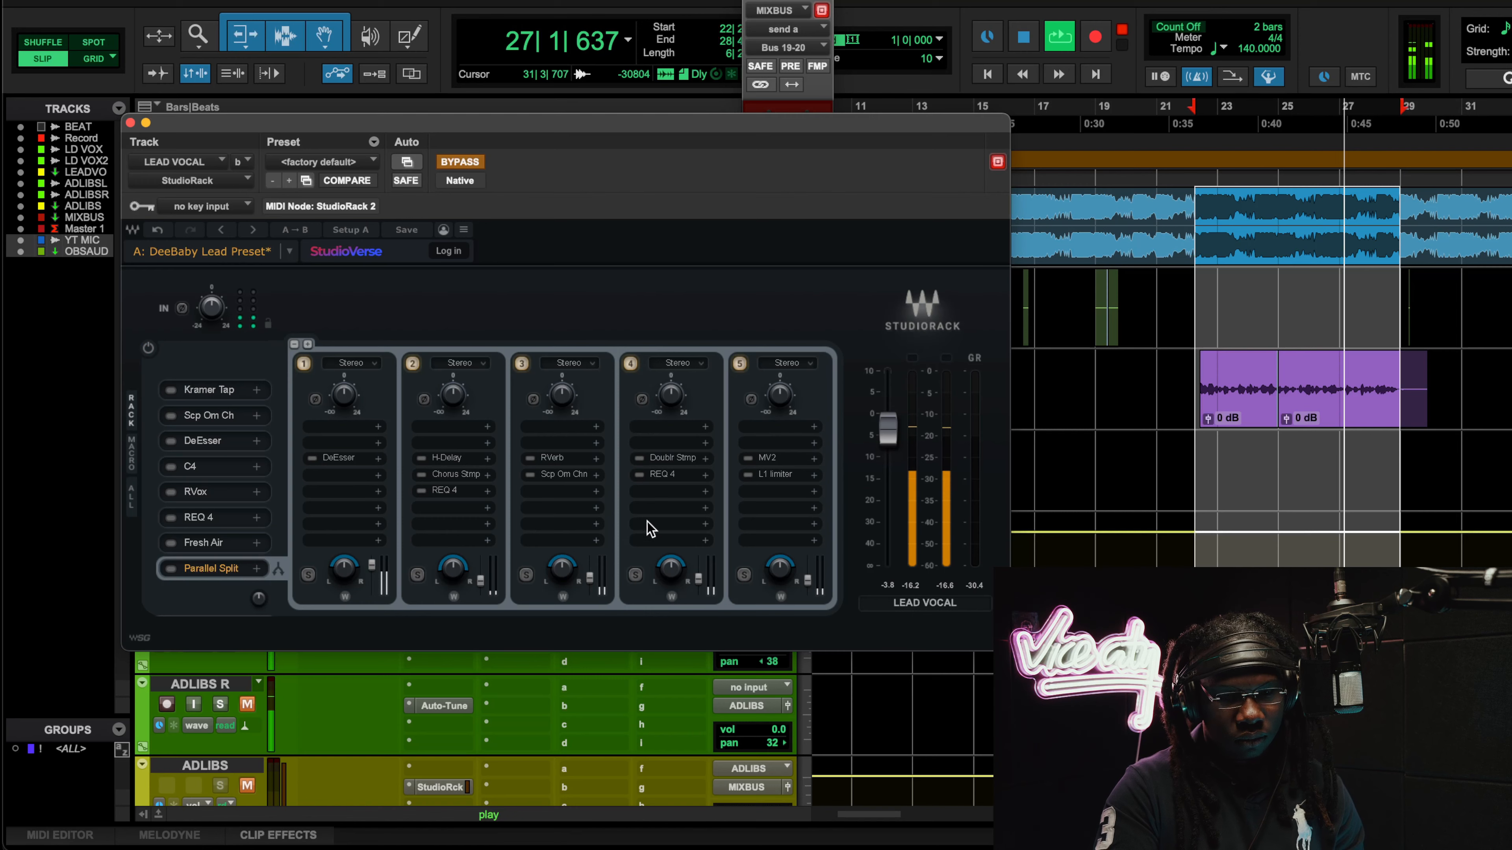
drag(711, 127, 707, 80)
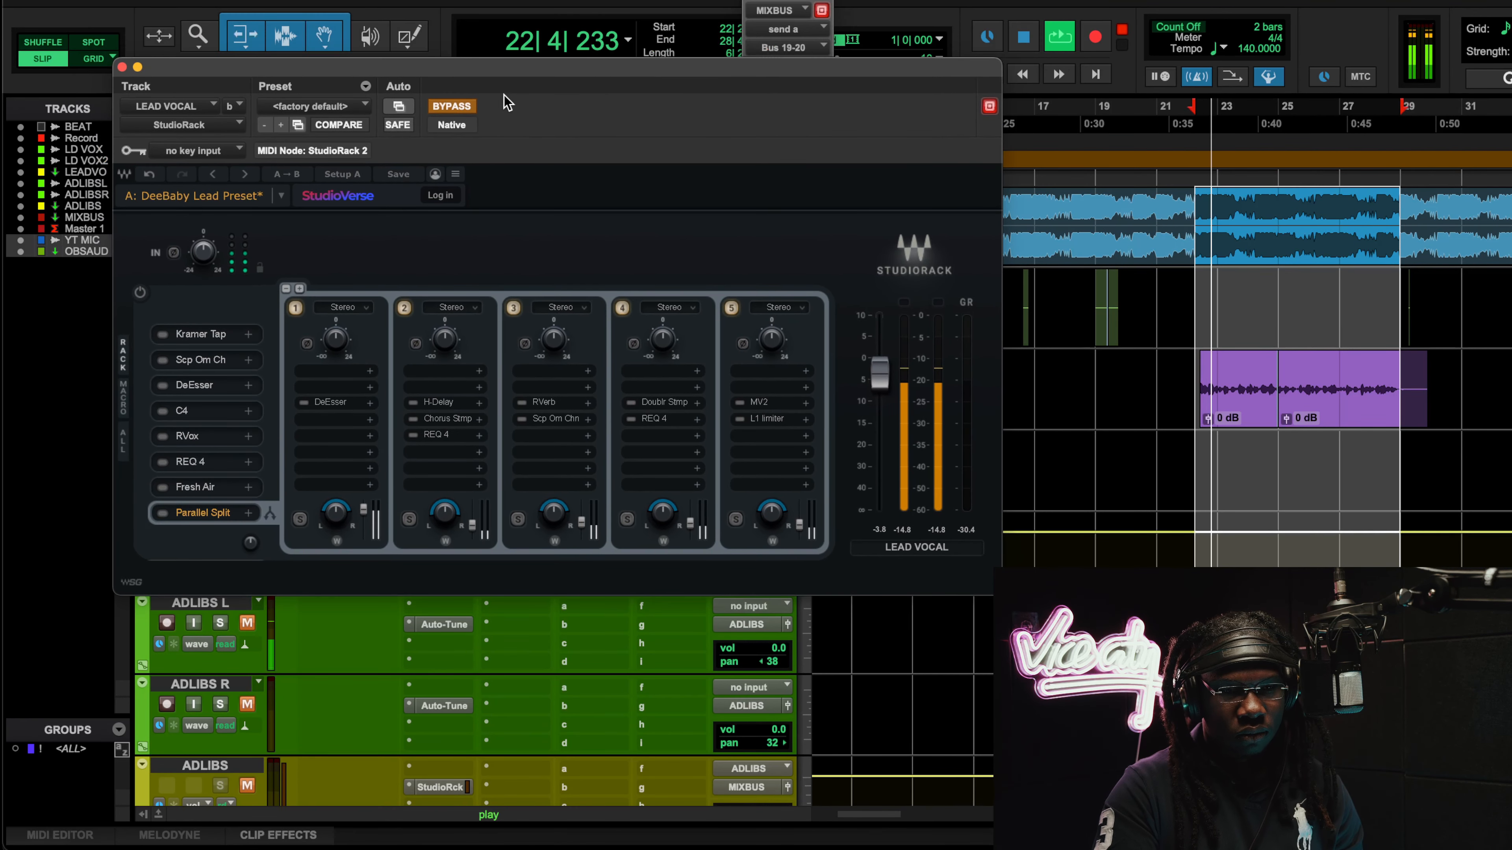
click(456, 106)
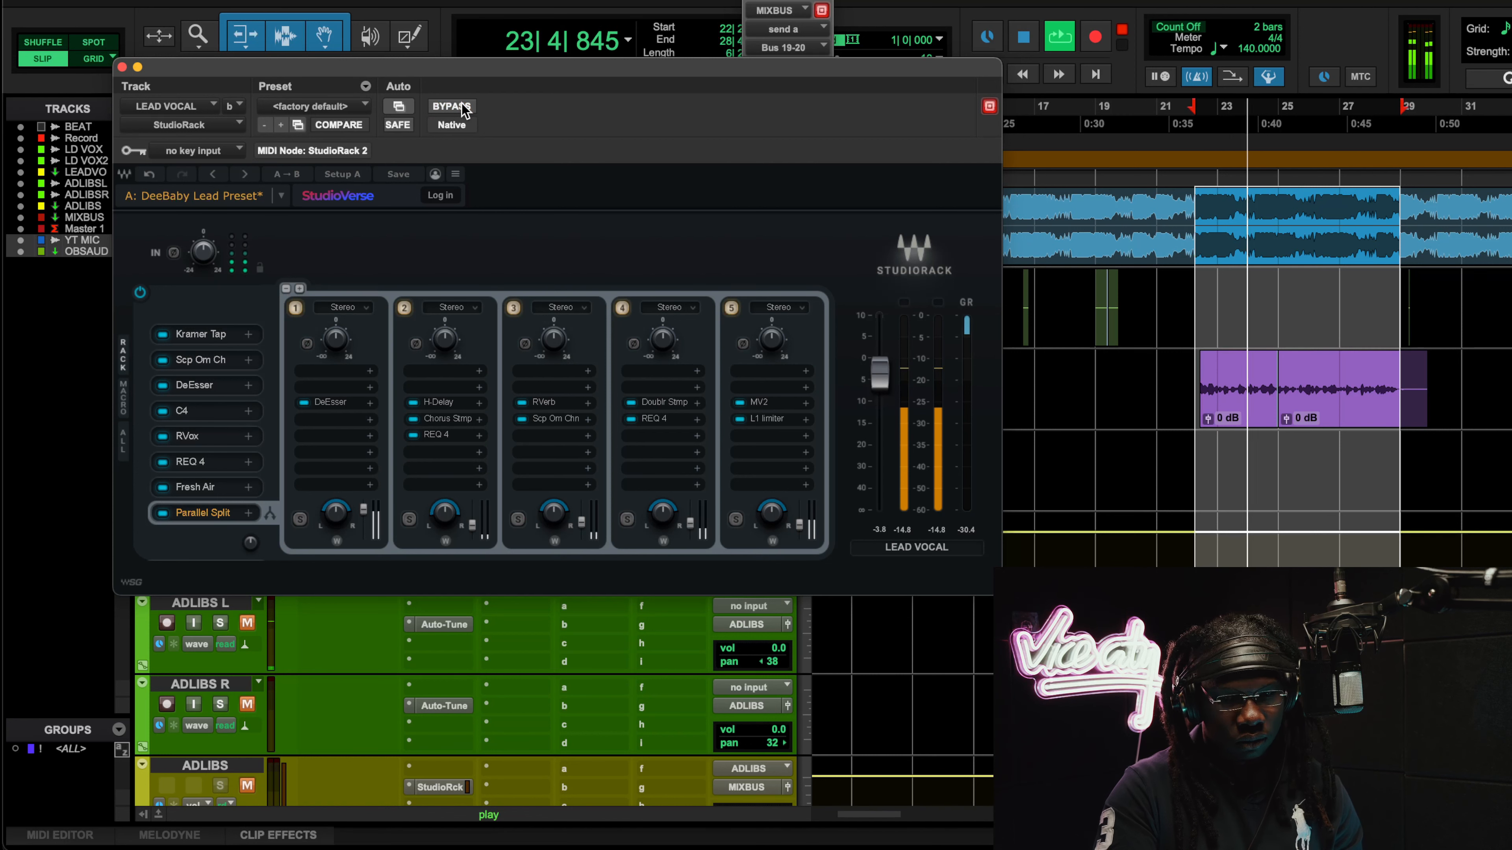
key(space)
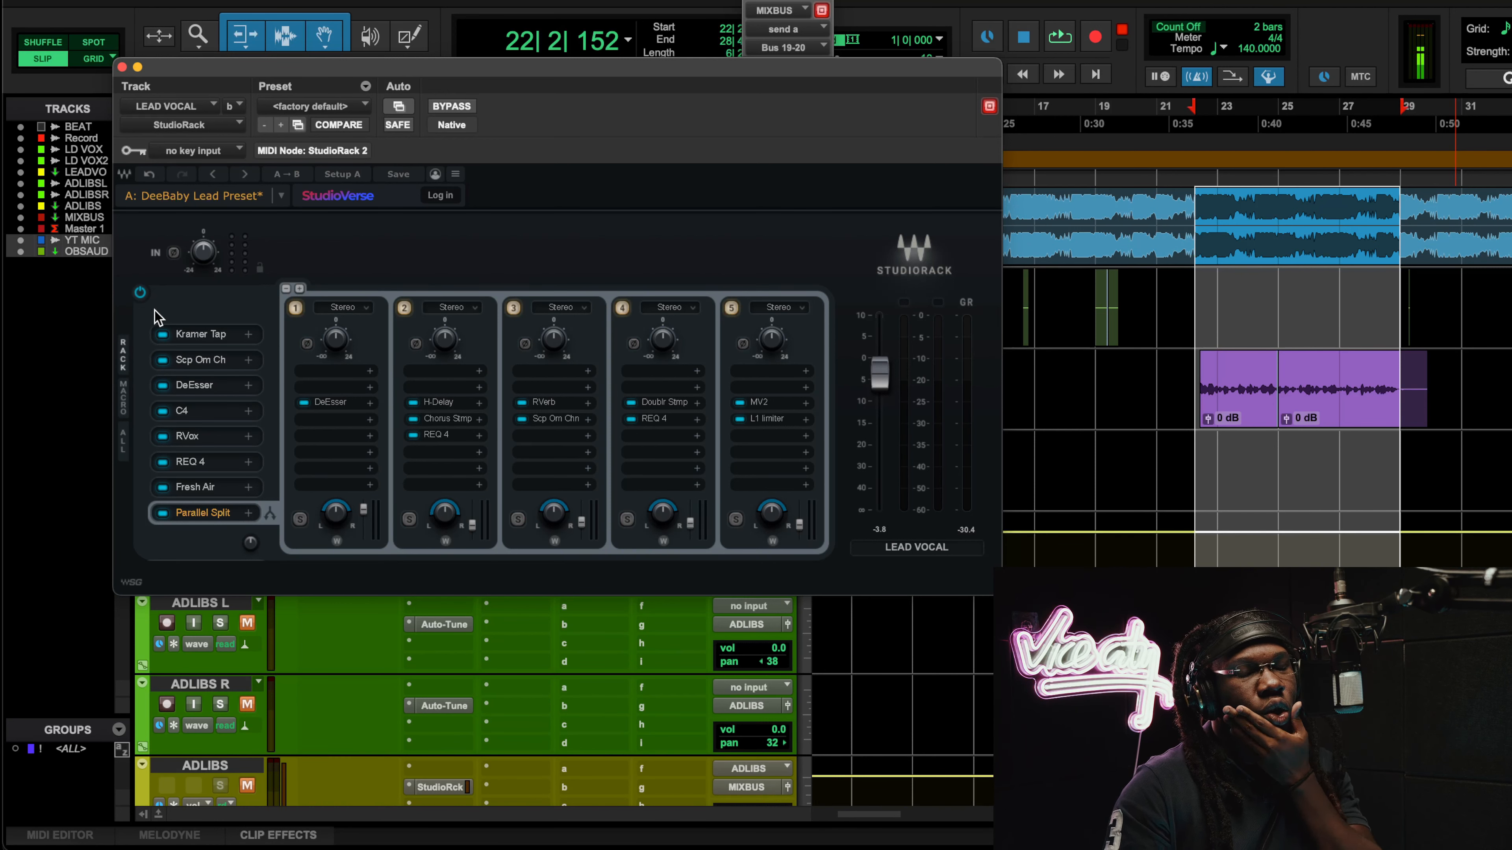
Switch off every plug-in in the LEAD VOCAL rack and play the looped section to hear the unprocessed vocal.
click(140, 291)
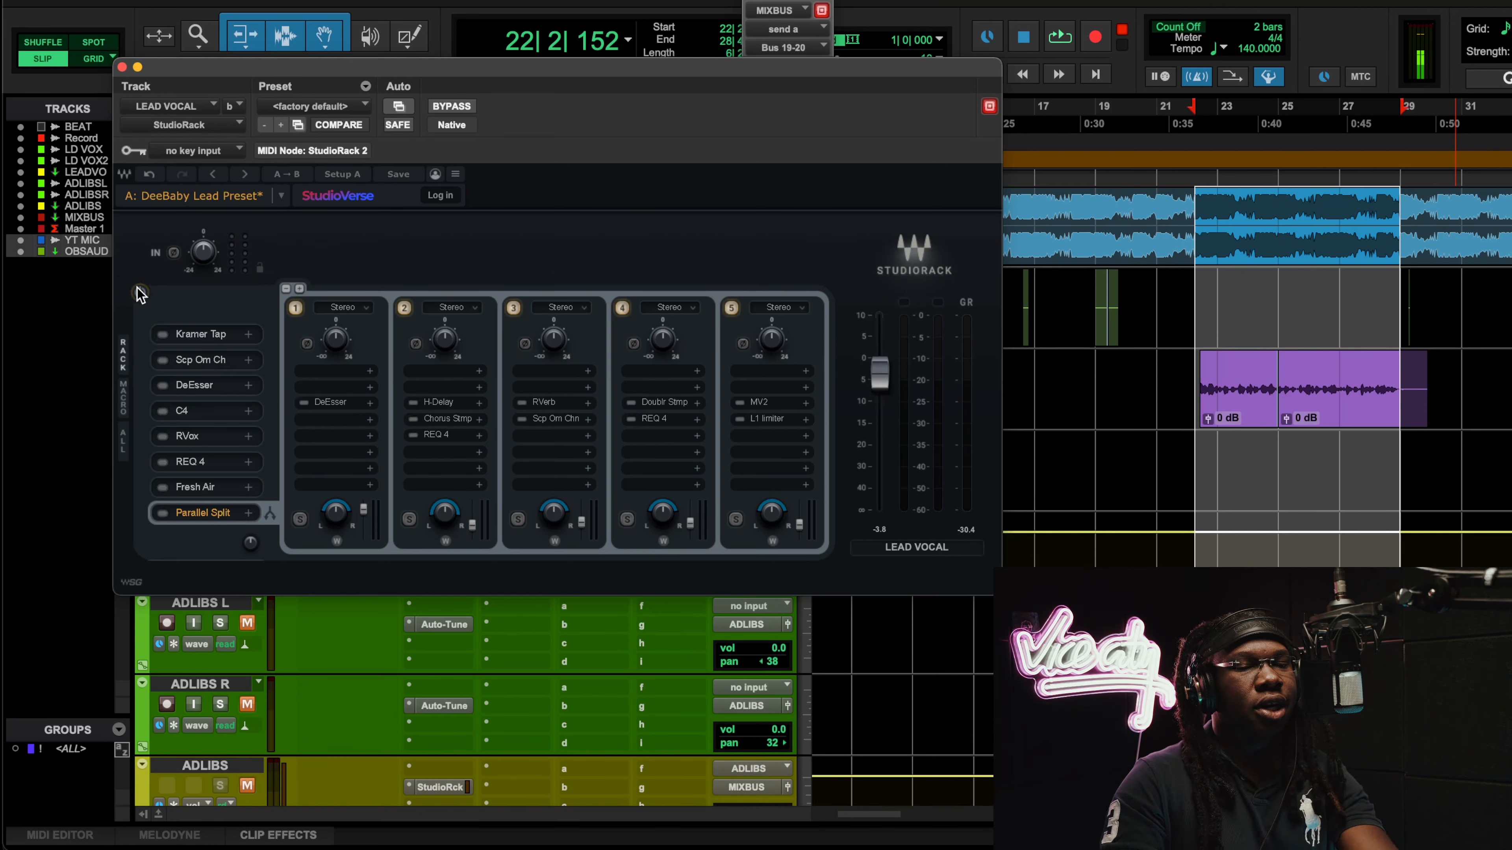
key(space)
click(140, 292)
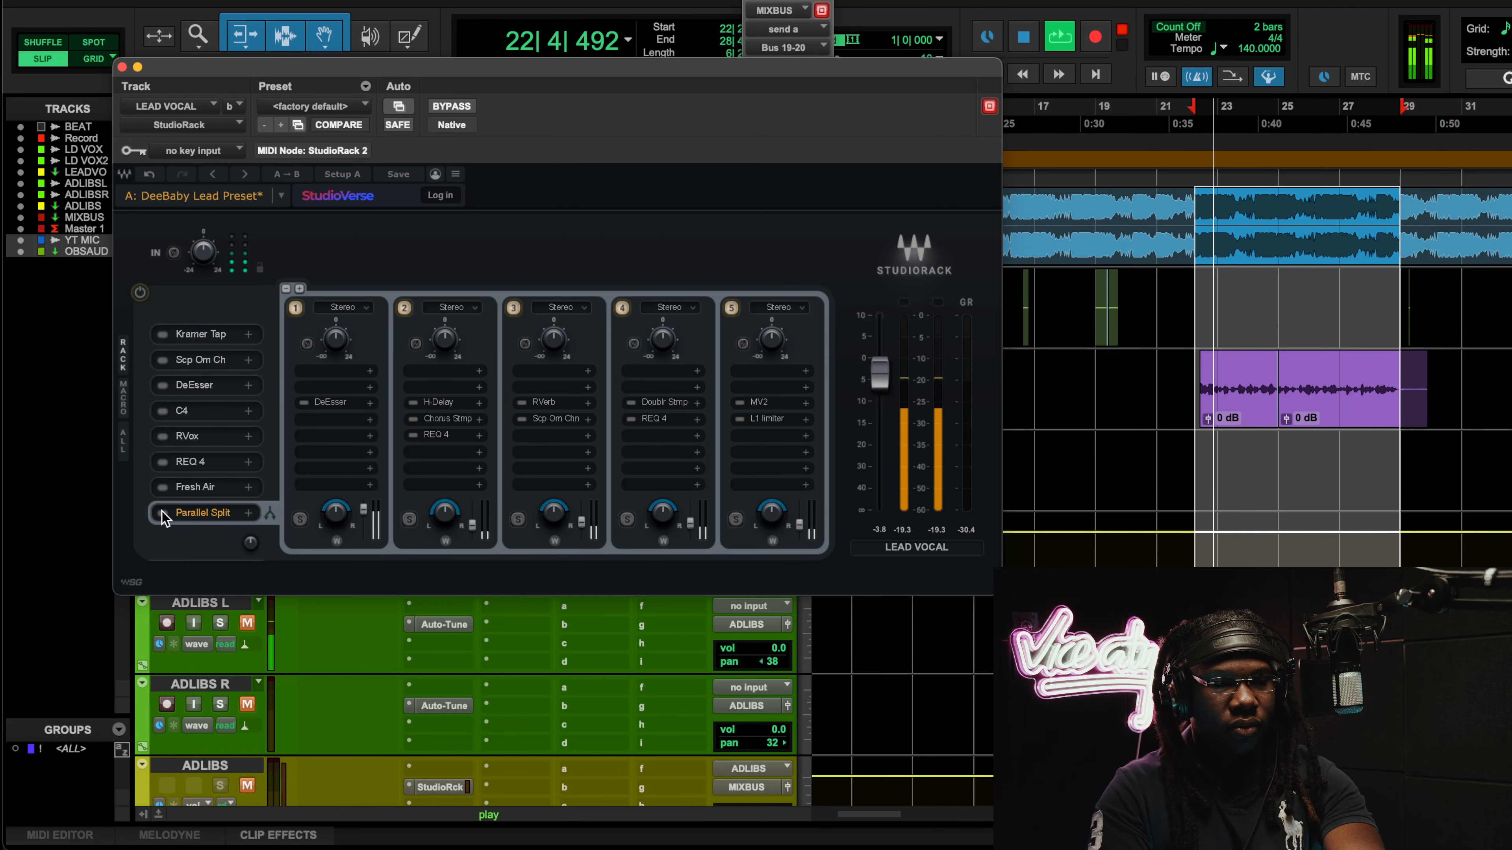
Turn Kramer Tape, Scp Om Ch, DeEsser, C4 and RVox back on one after another while listening to the loop.
click(162, 334)
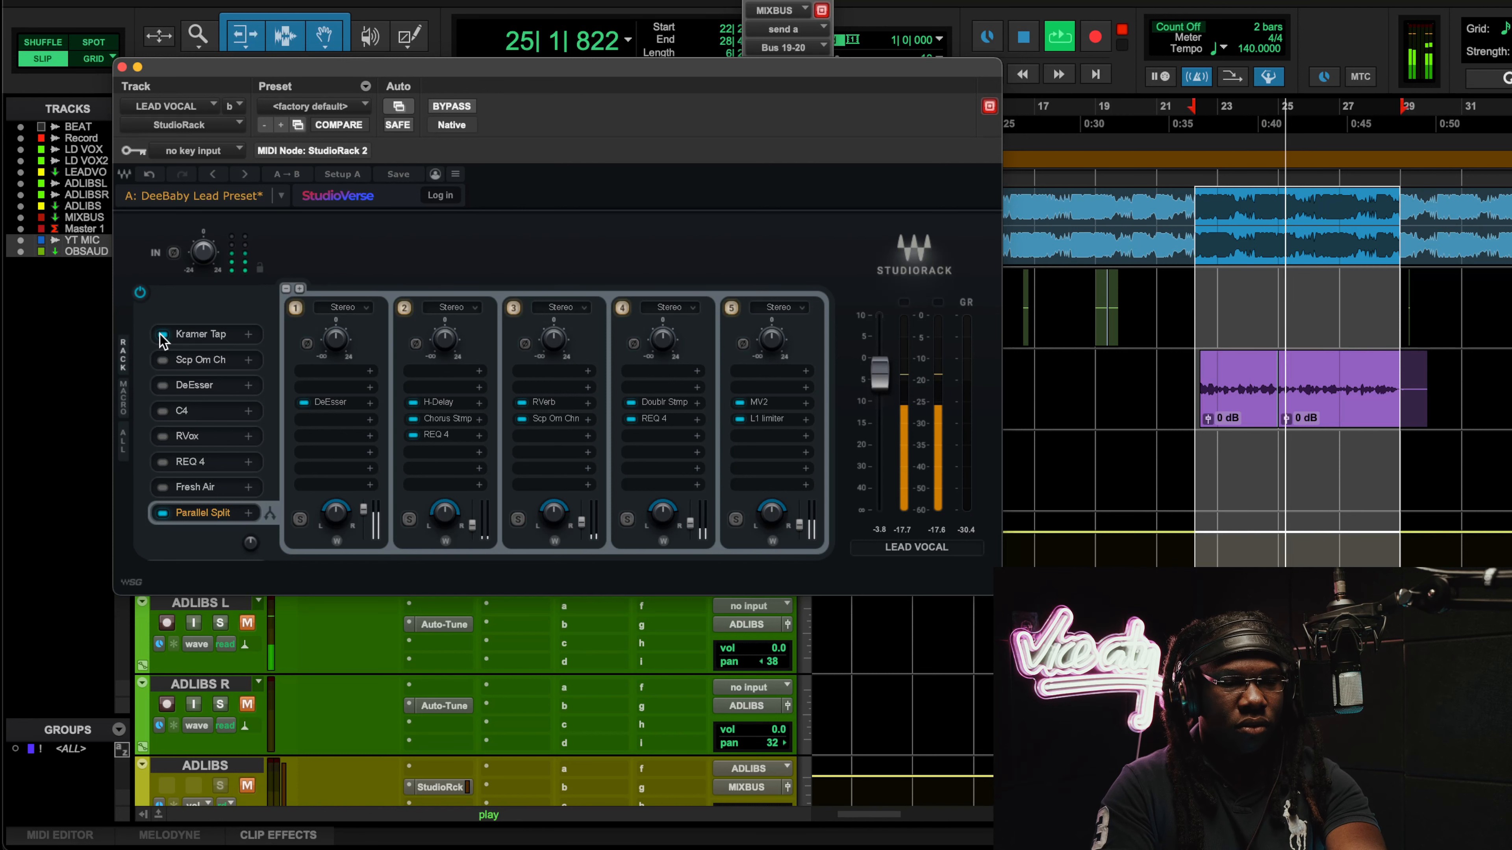
click(163, 360)
click(163, 360)
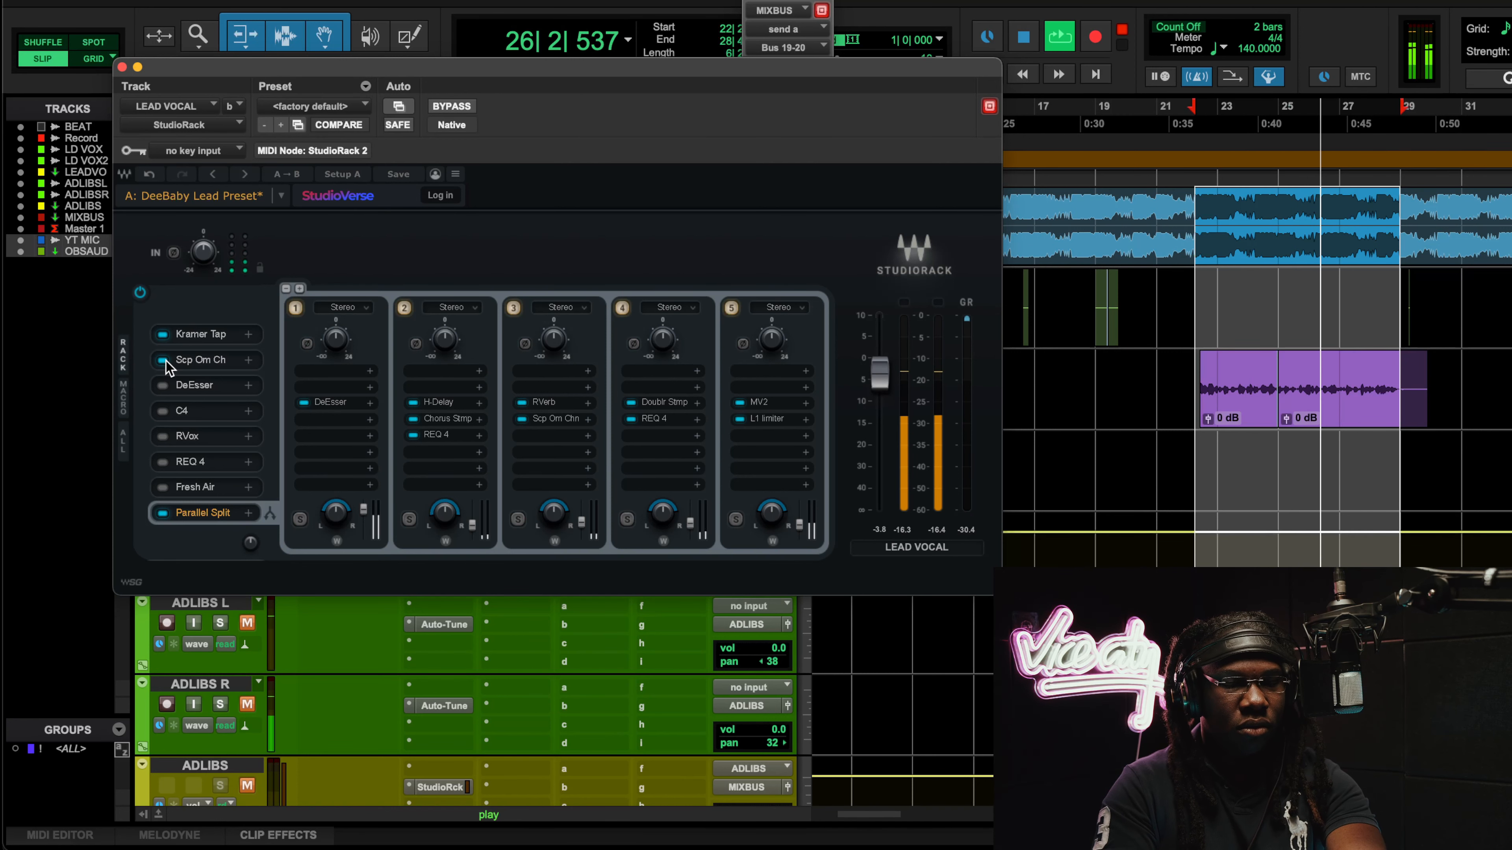
click(164, 361)
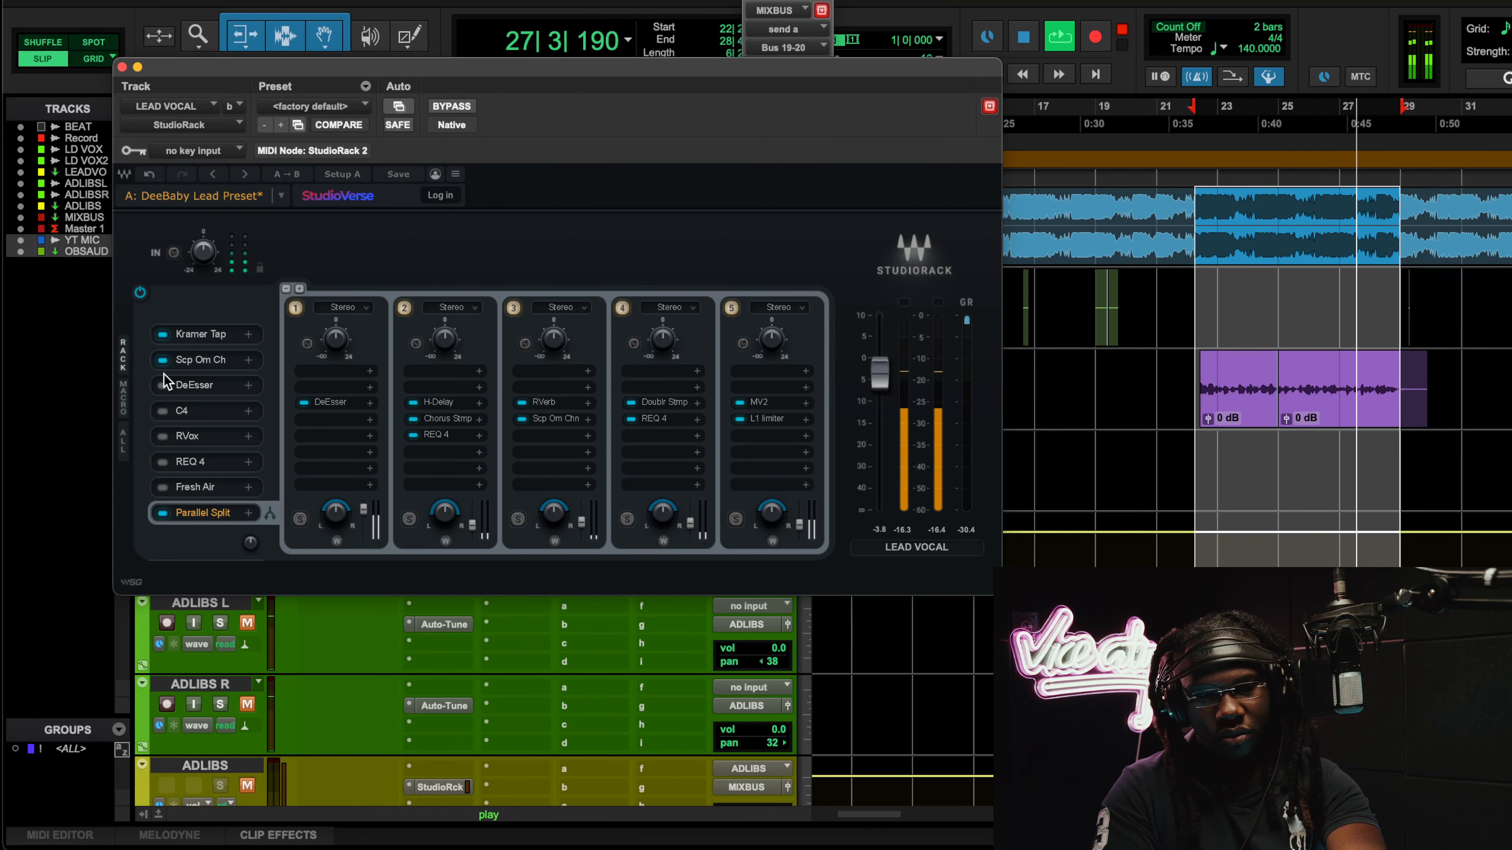
click(162, 386)
click(163, 411)
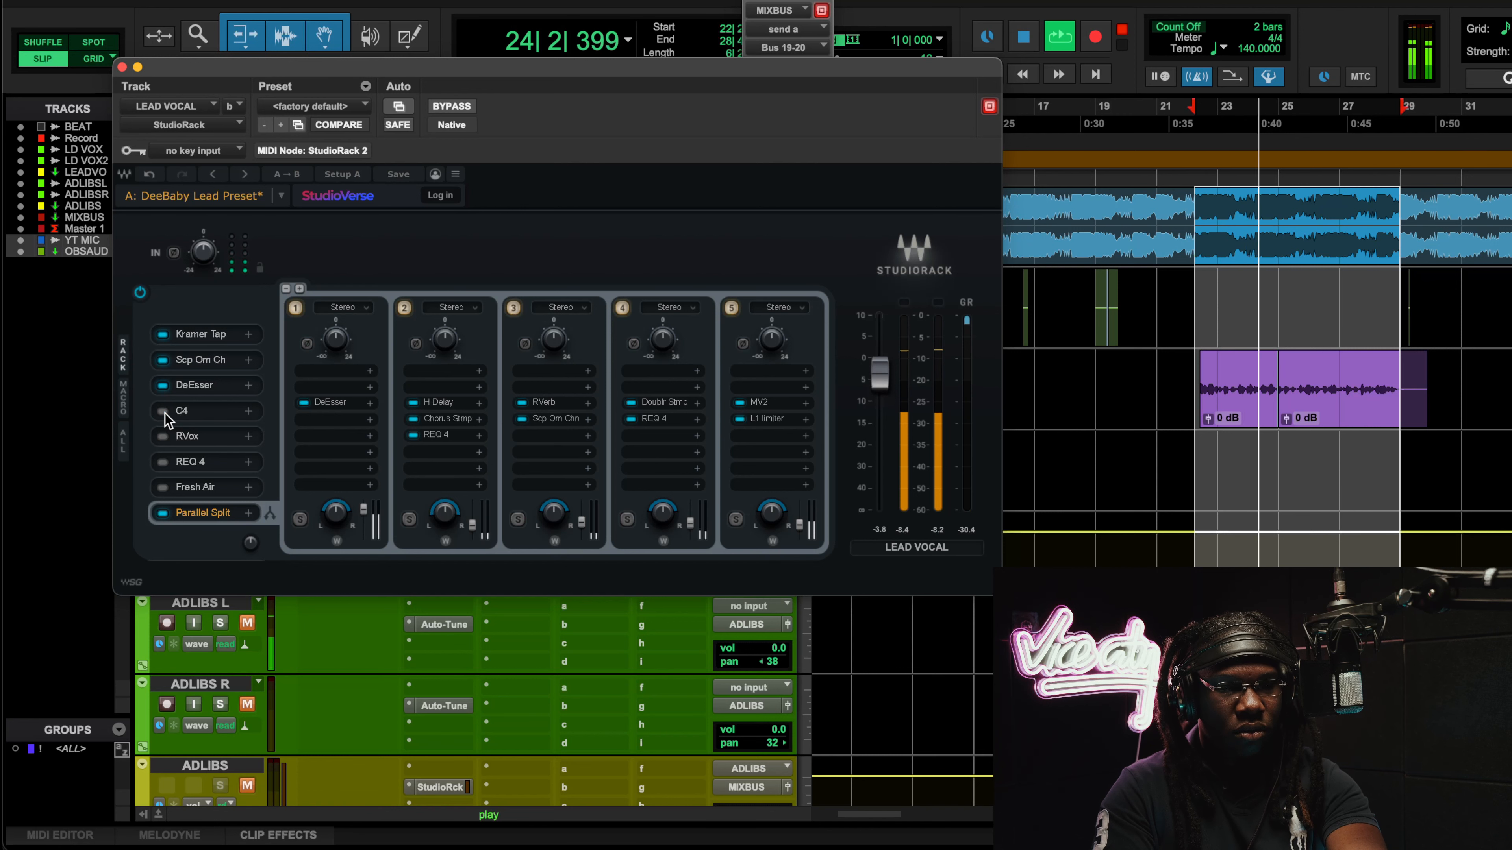
click(164, 436)
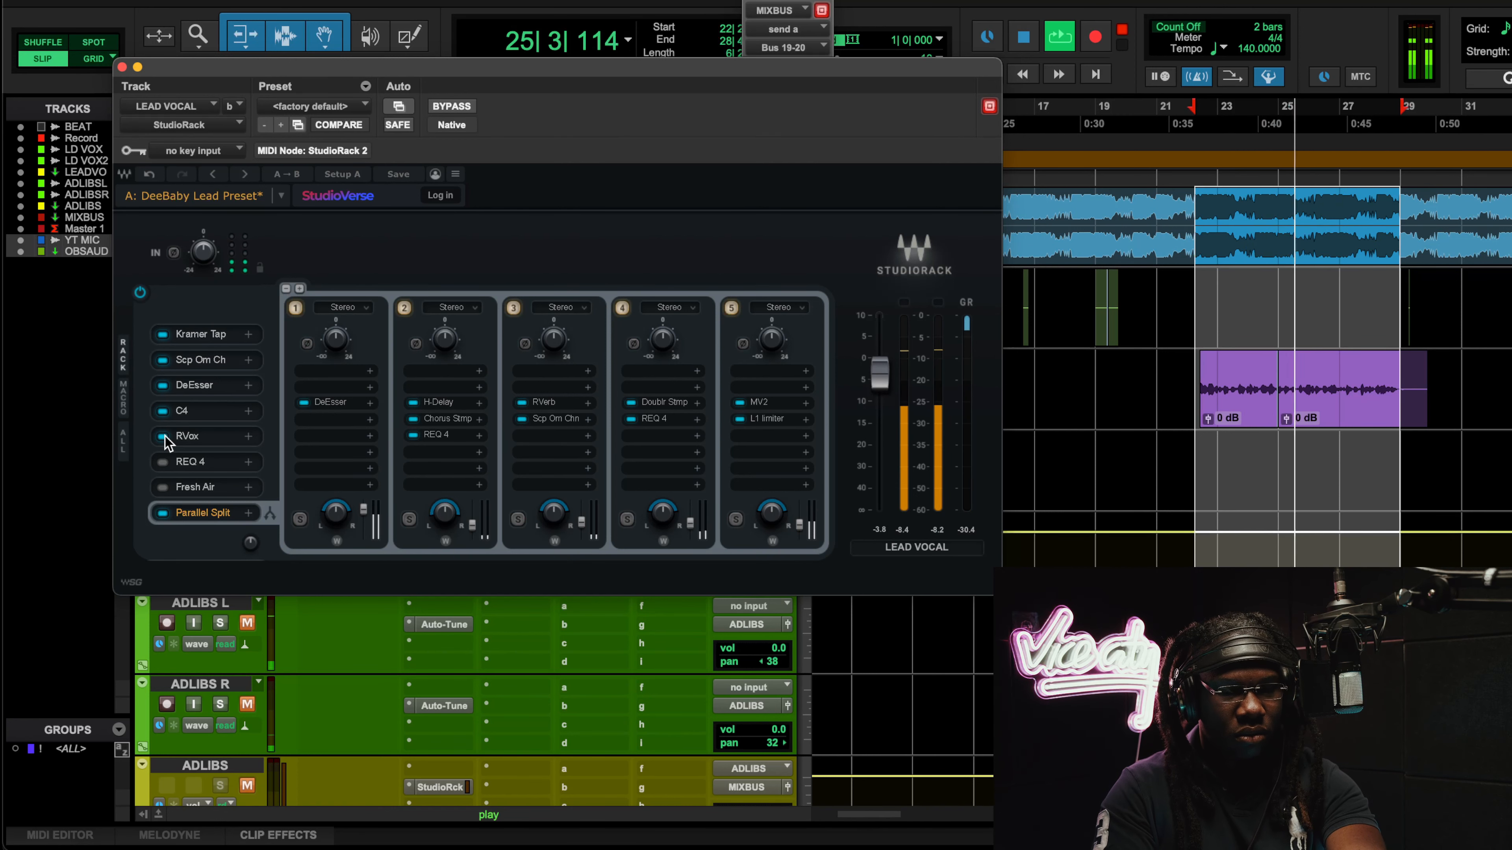
Compare the loop with REQ 4 on and off, enable Fresh Air, and check the Parallel Split's effect, leaving all three active.
click(164, 461)
click(164, 461)
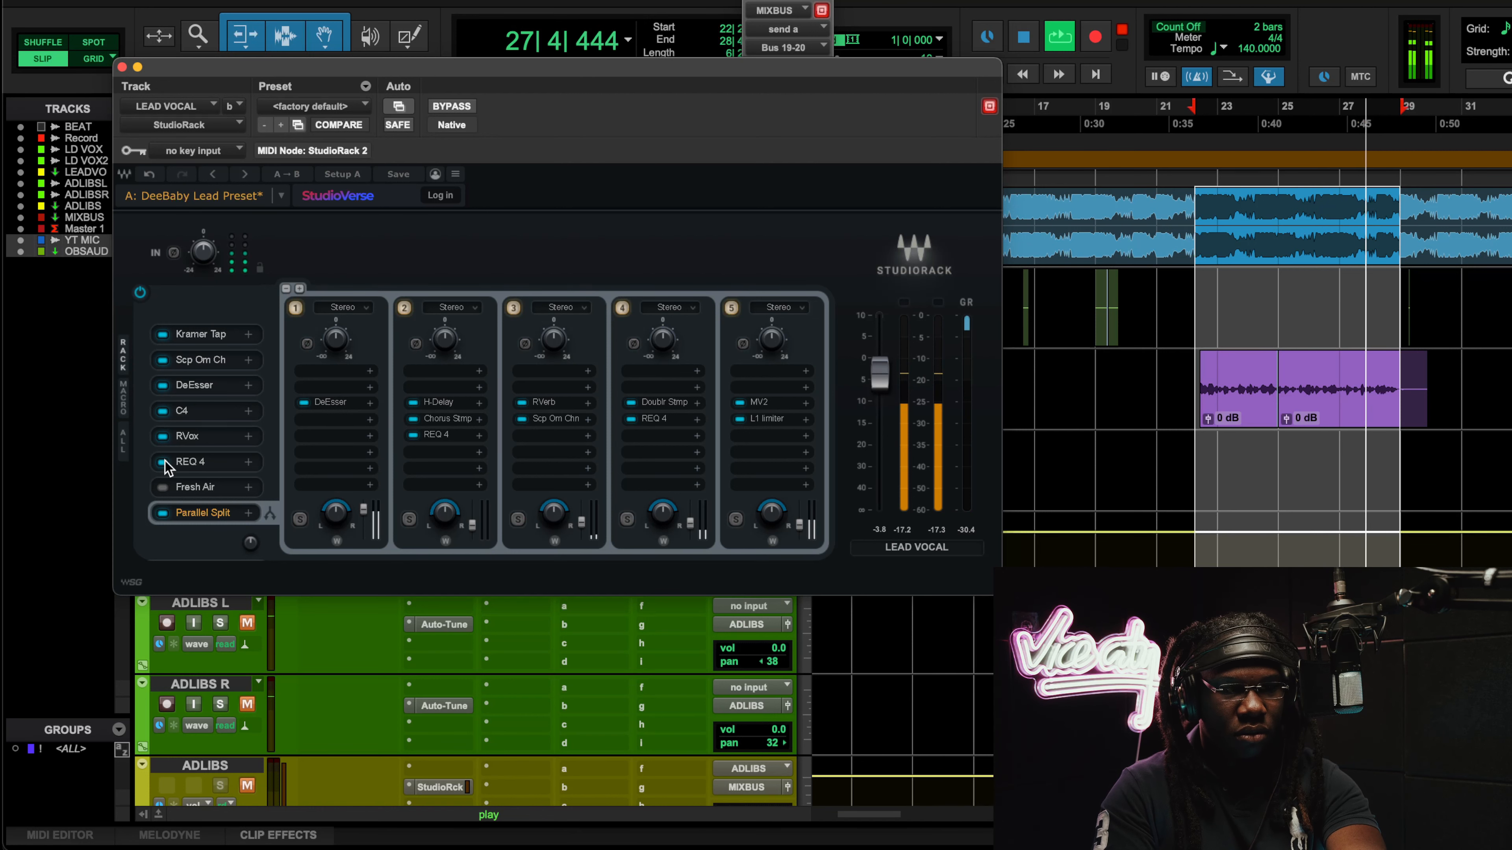
click(164, 462)
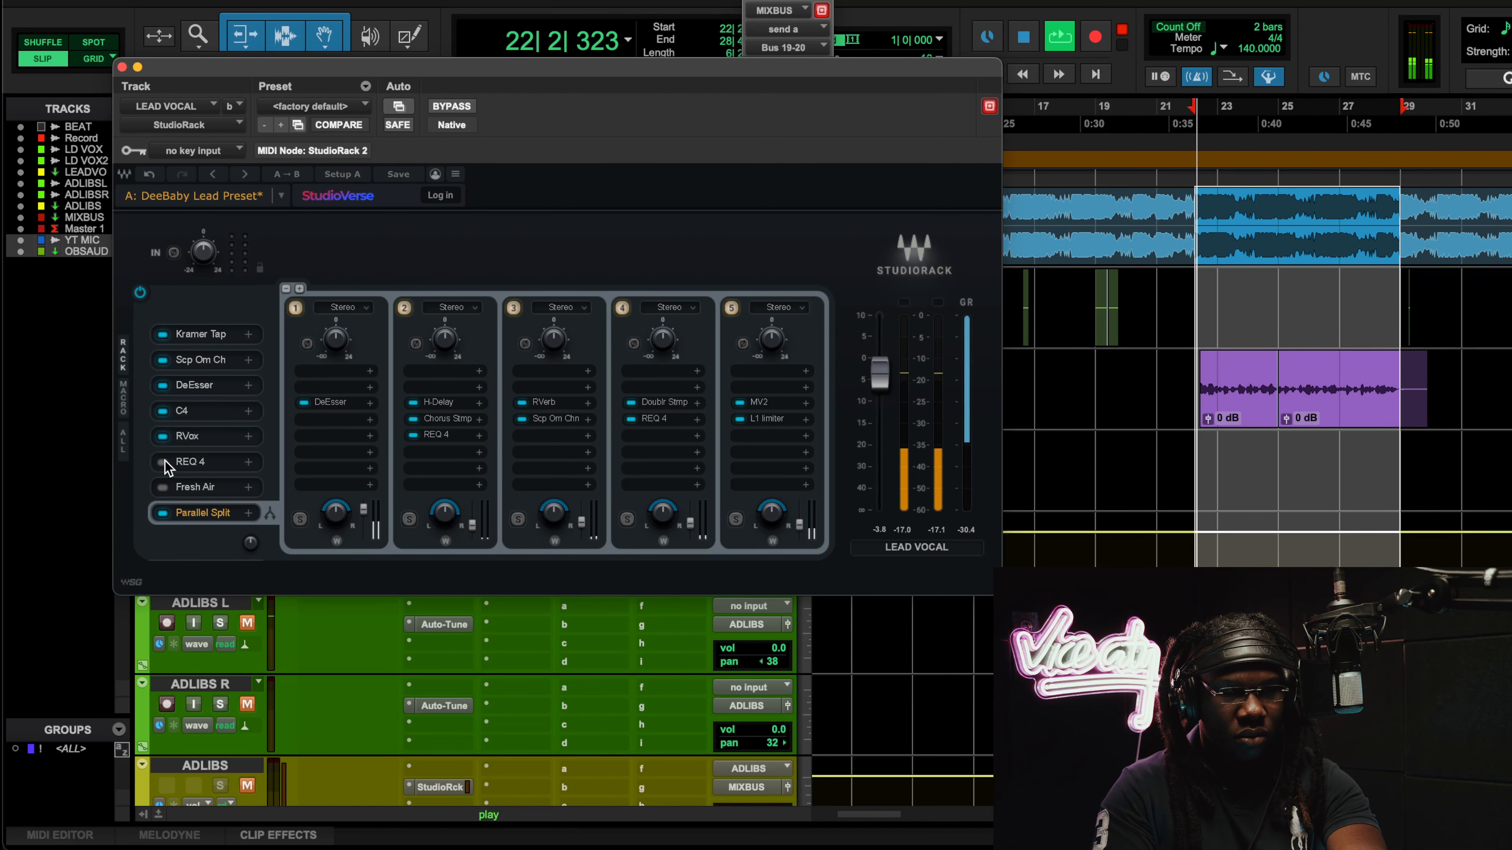
click(163, 485)
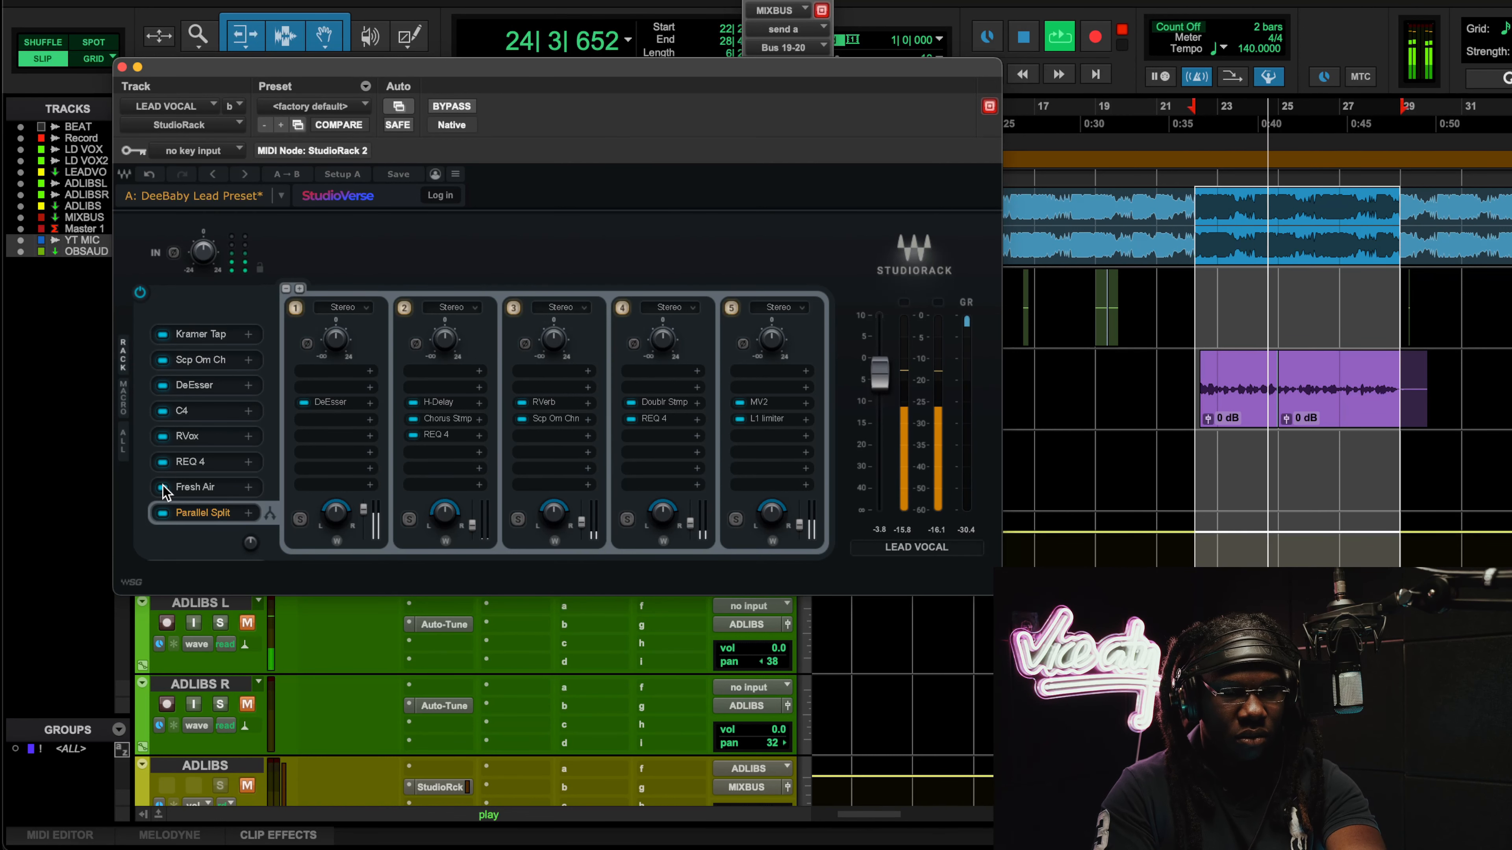
click(166, 511)
click(162, 513)
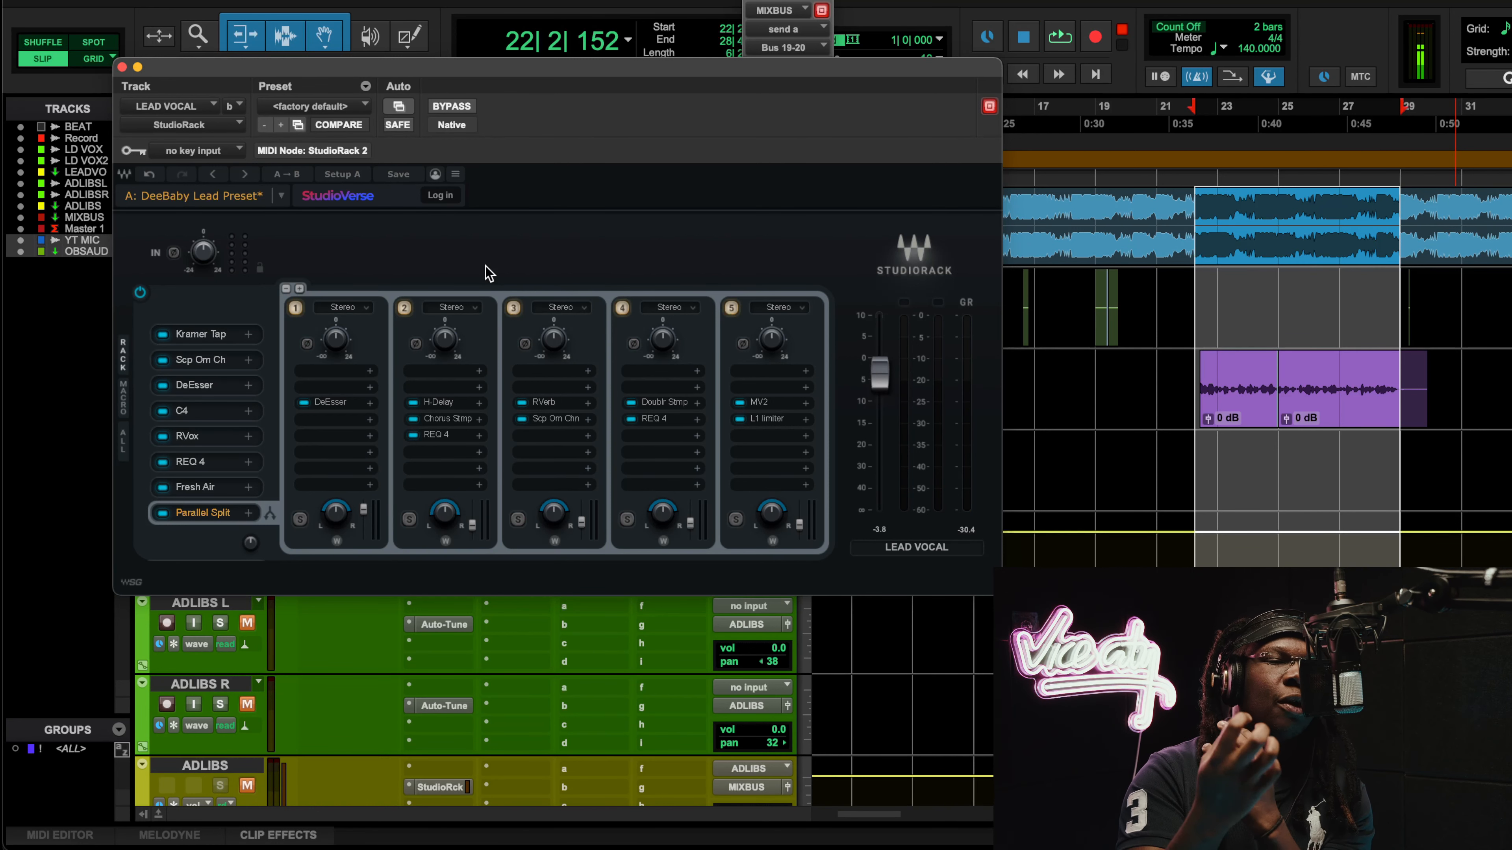
Open Kramer Tape from the first slot of the LEAD VOCAL rack and play the looped section to review its settings.
click(201, 334)
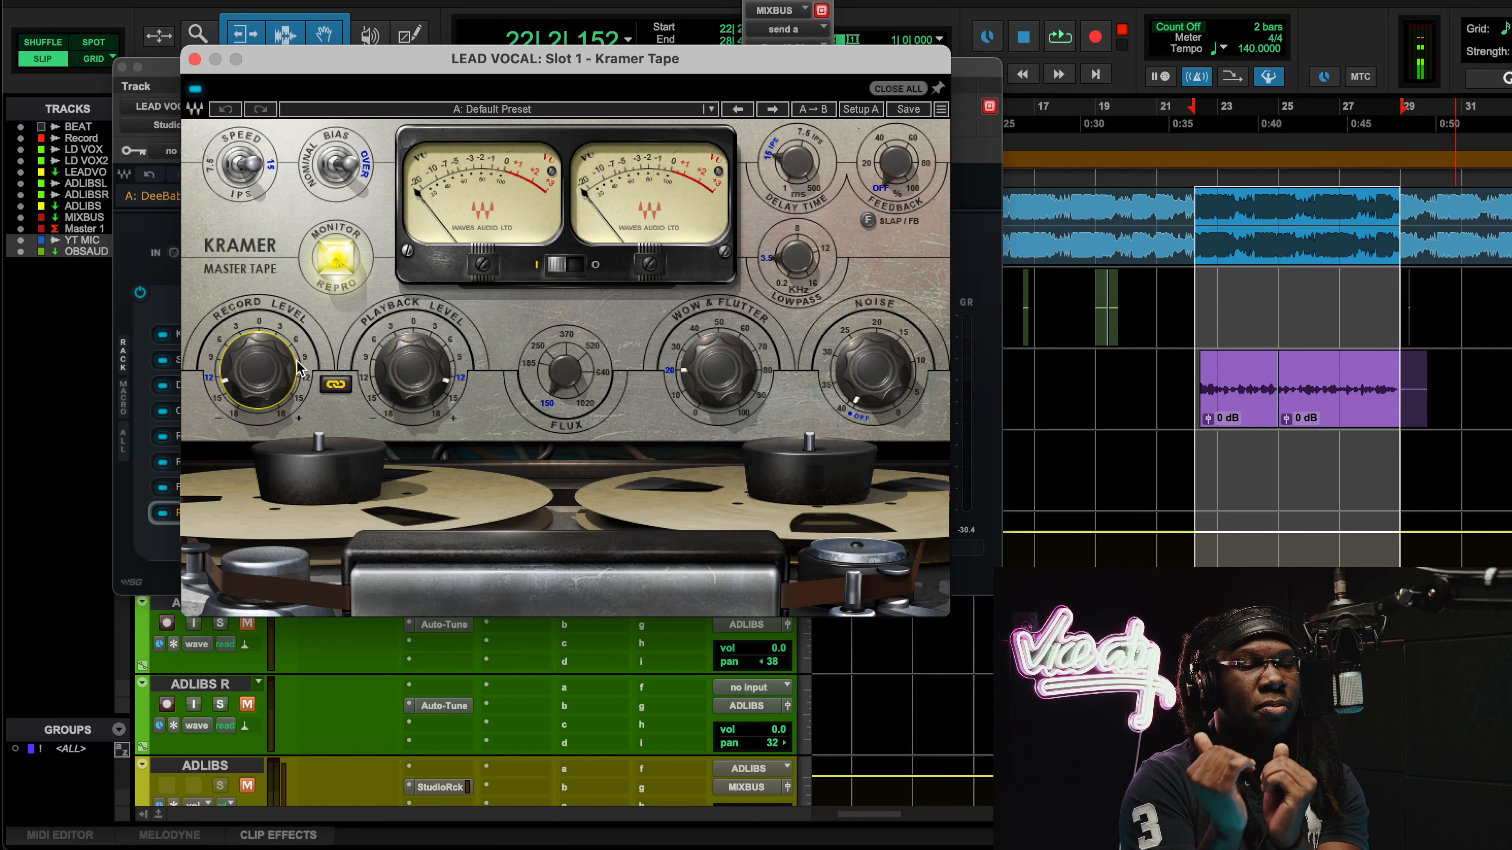
mouse_move(297, 361)
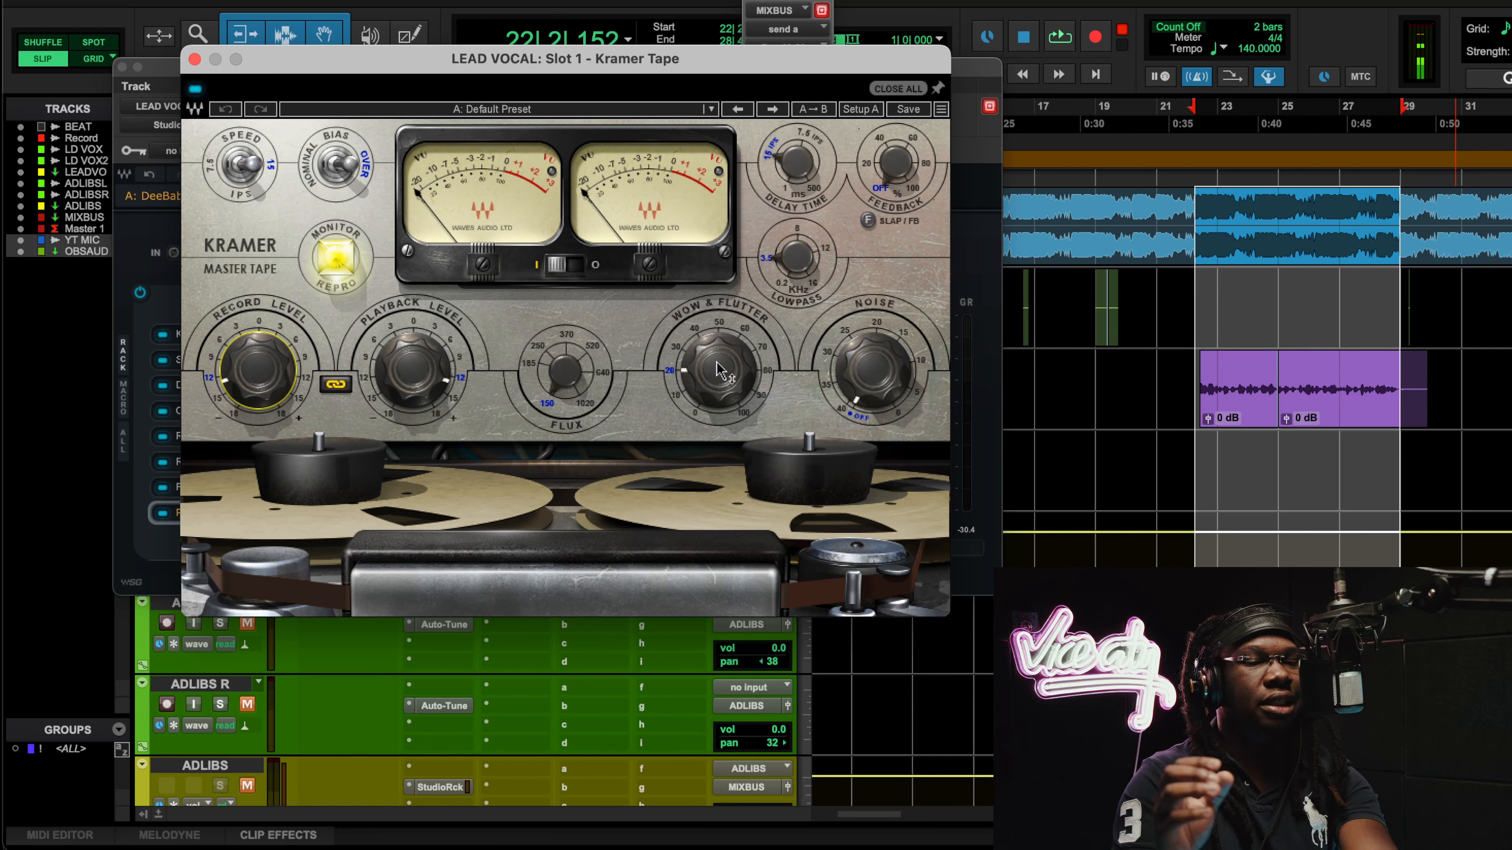
mouse_move(719, 372)
key(space)
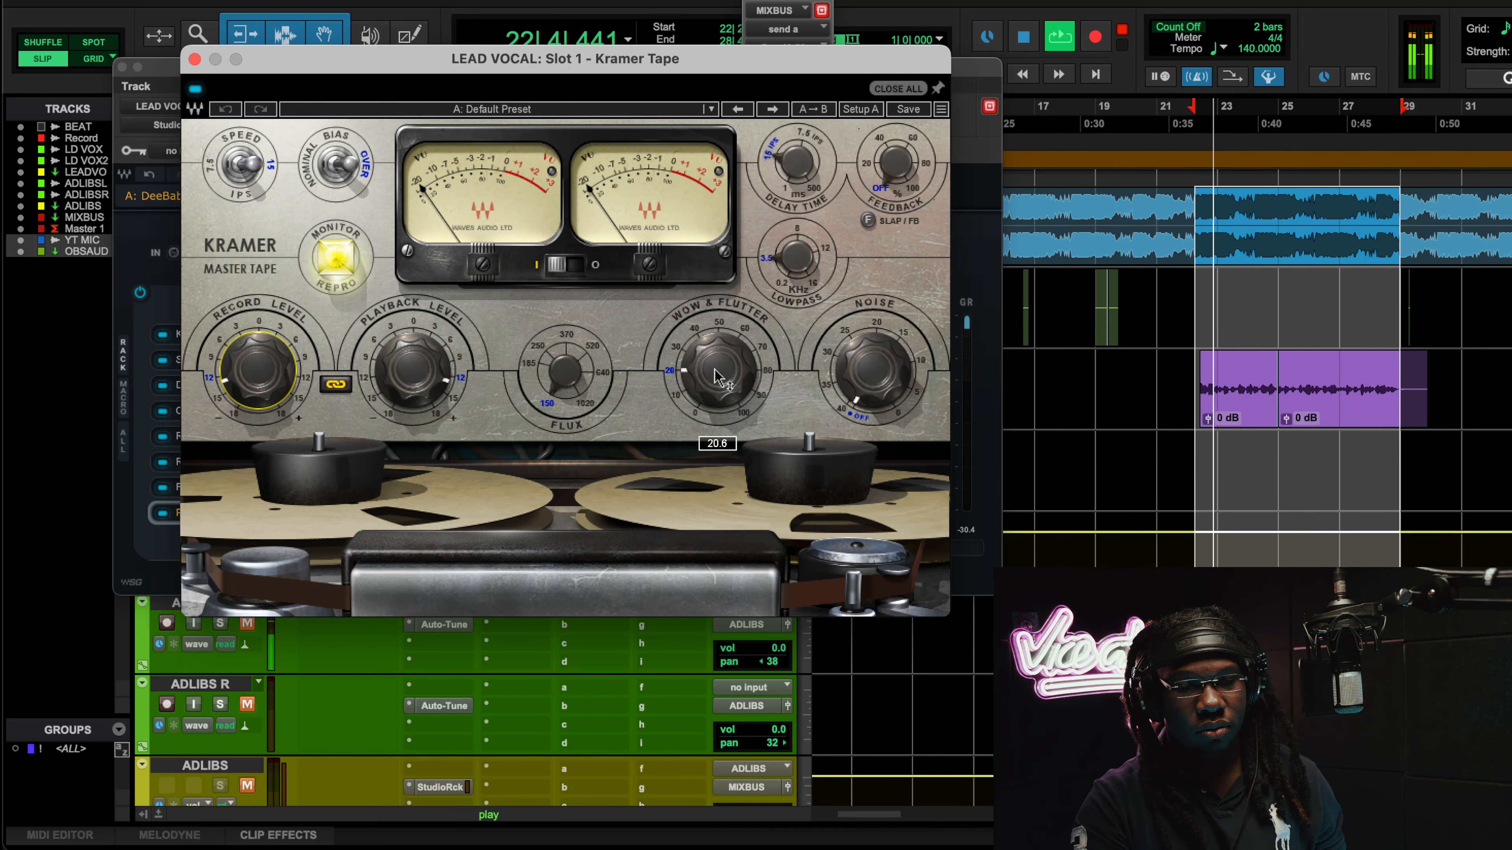
Try Wow & Flutter at 100 in Kramer Tape, return it to about 20, and switch the plug-in off for comparison.
click(715, 369)
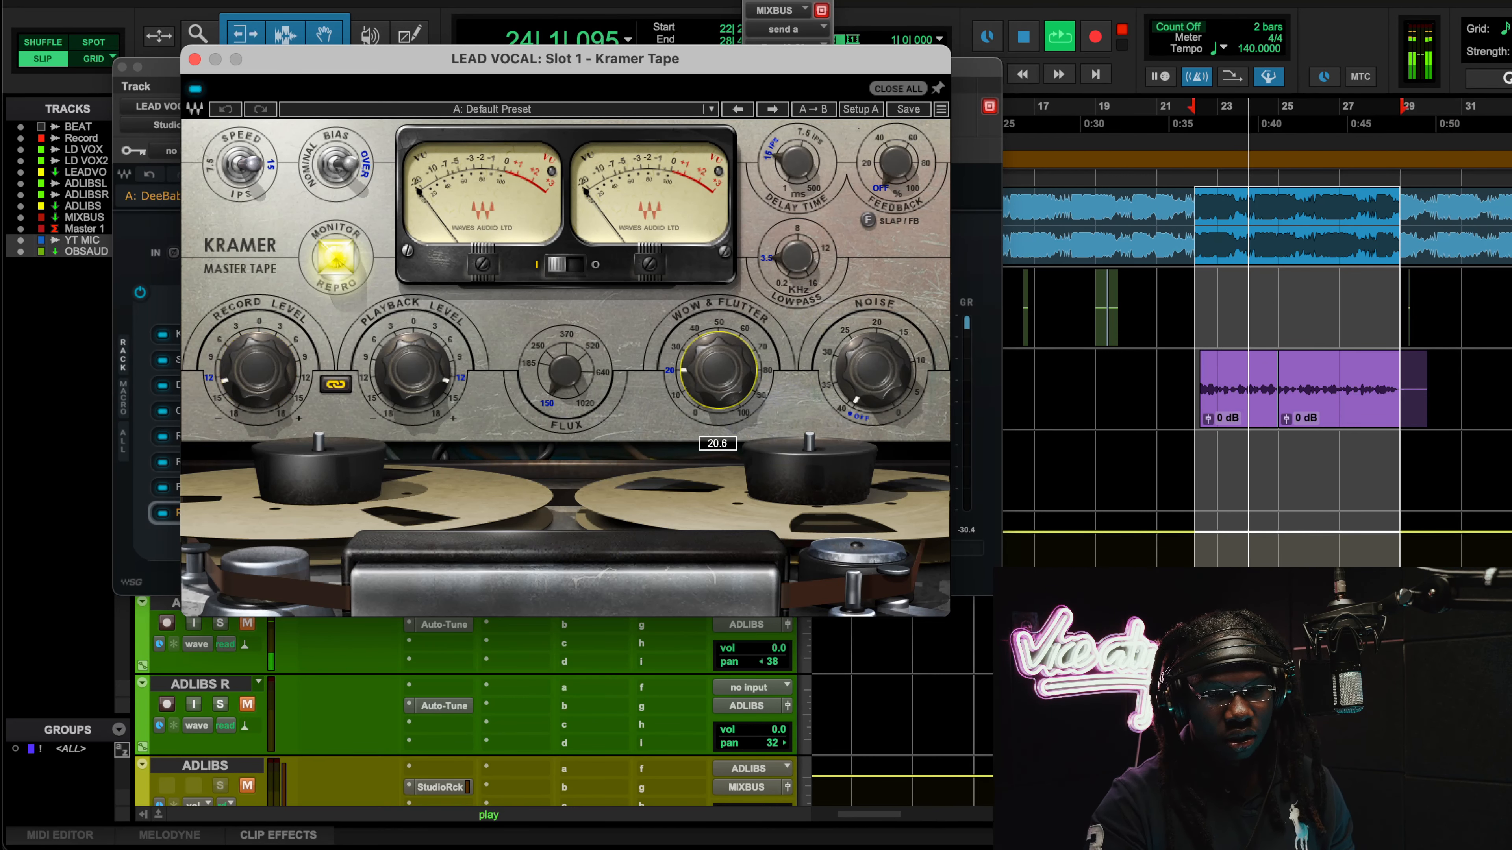
drag(715, 370, 715, 262)
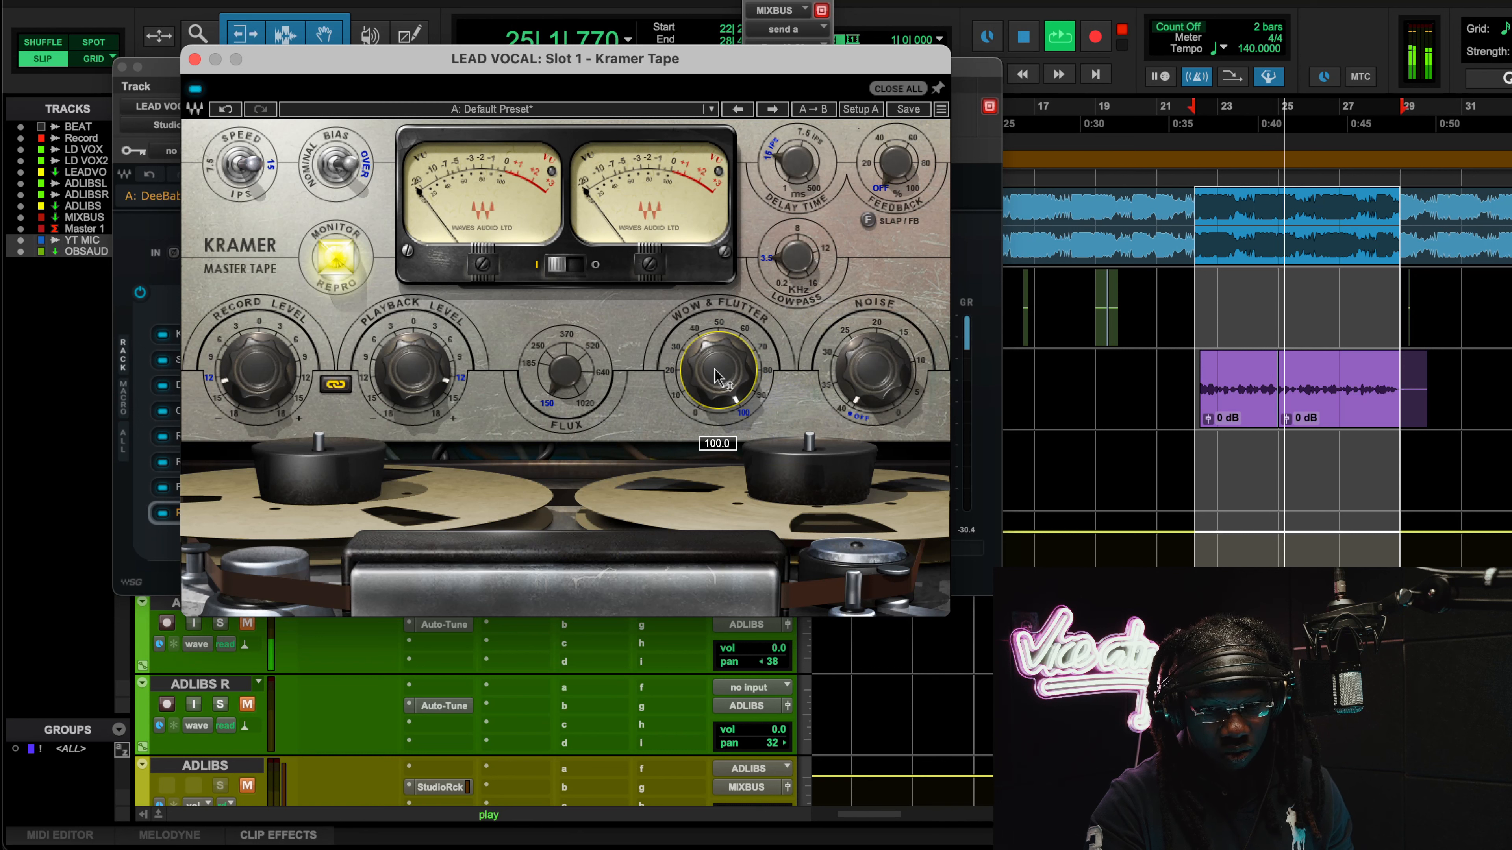
drag(718, 375, 719, 489)
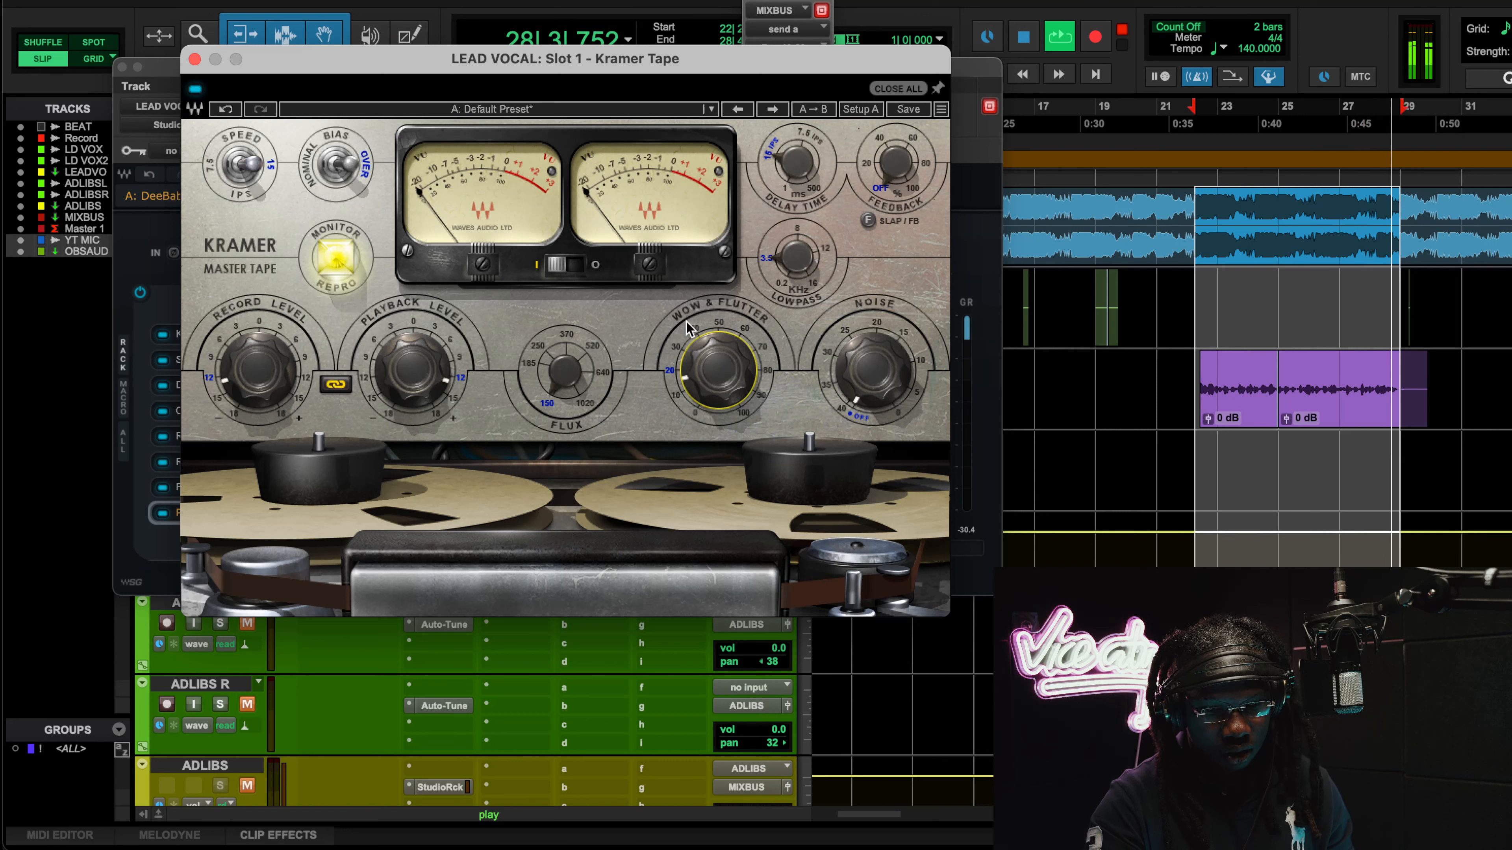
click(196, 90)
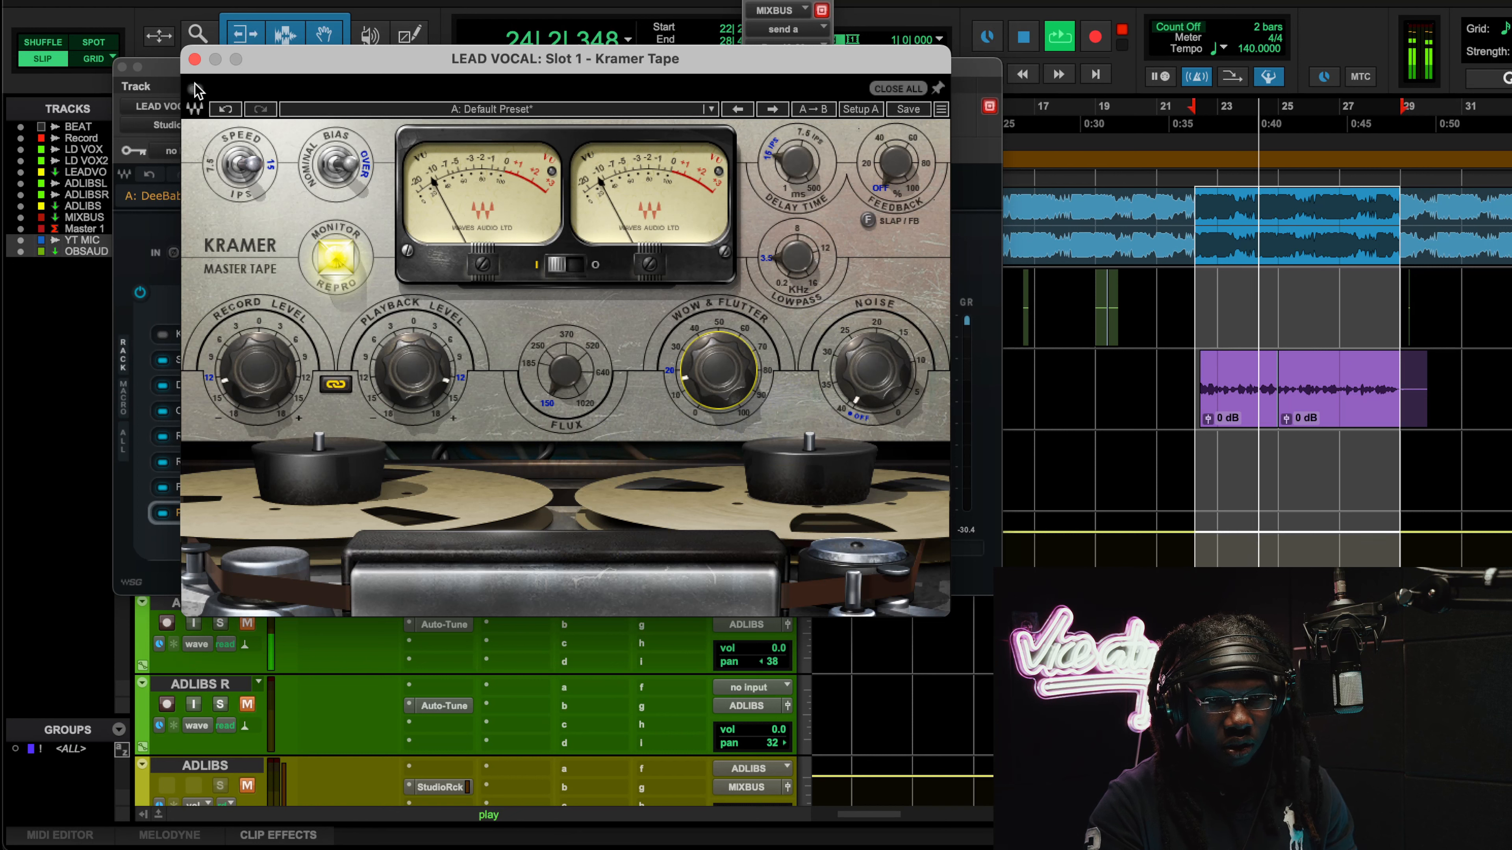
Compare the playing loop with Kramer Tape on and off, and close the plug-in.
click(195, 89)
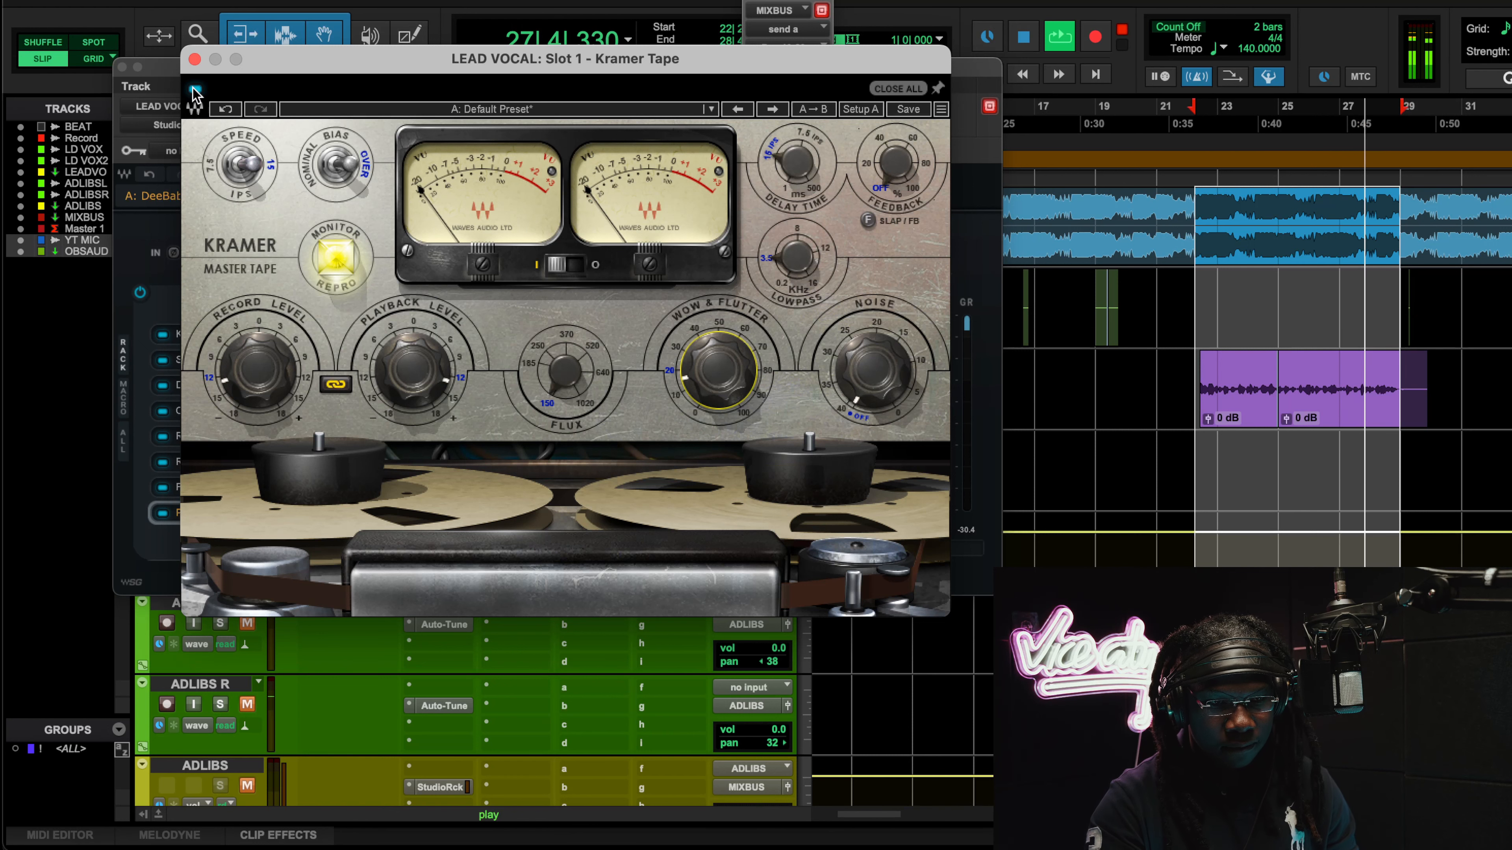
click(195, 90)
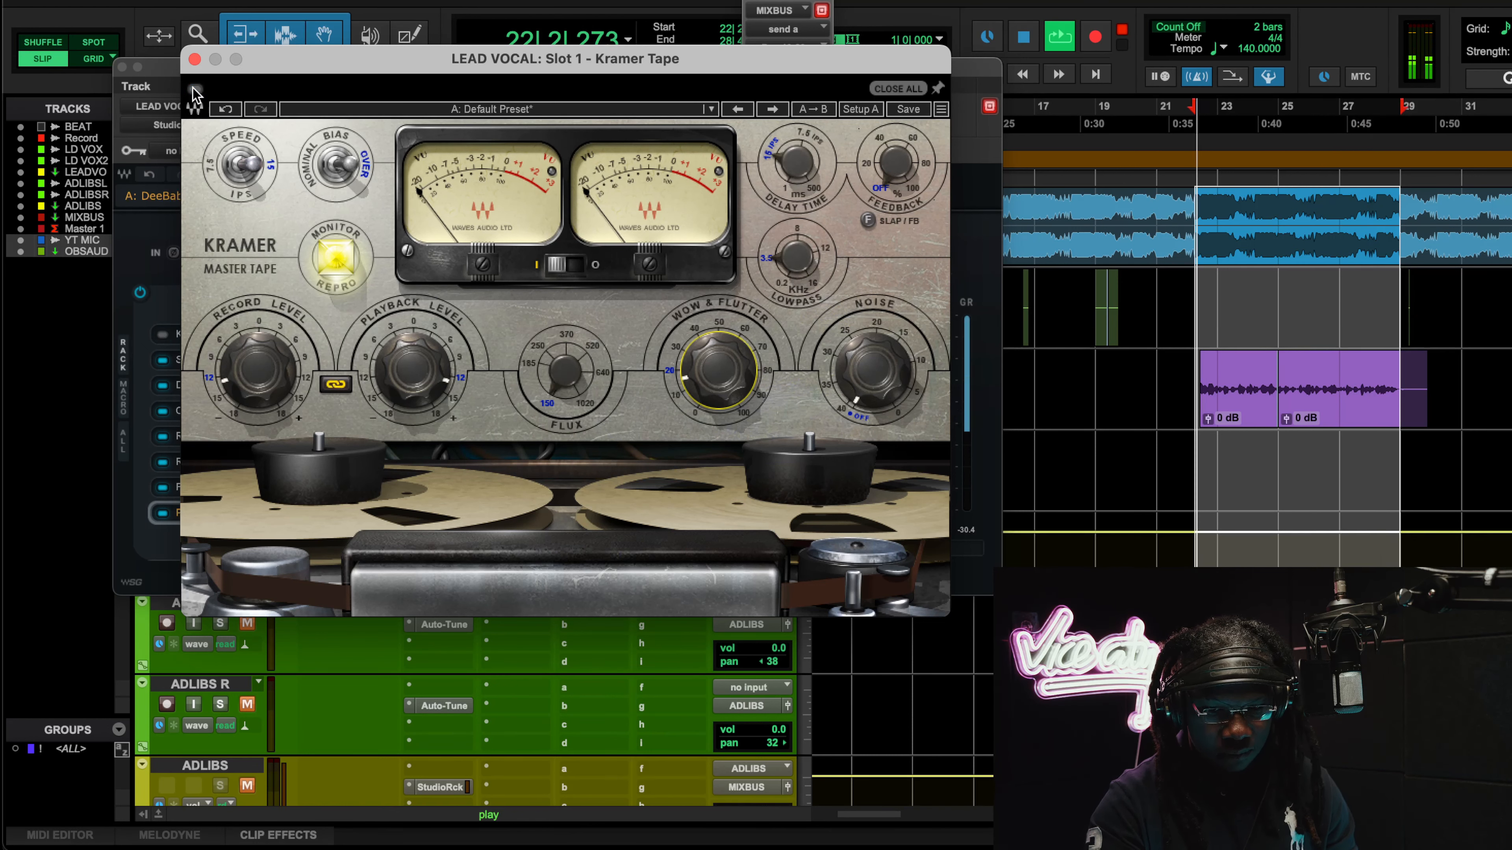
click(195, 59)
In Scheps Omni Channel in slot 2, set the saturation type to EVEN and compare the loop with the plug-in on and off.
click(209, 365)
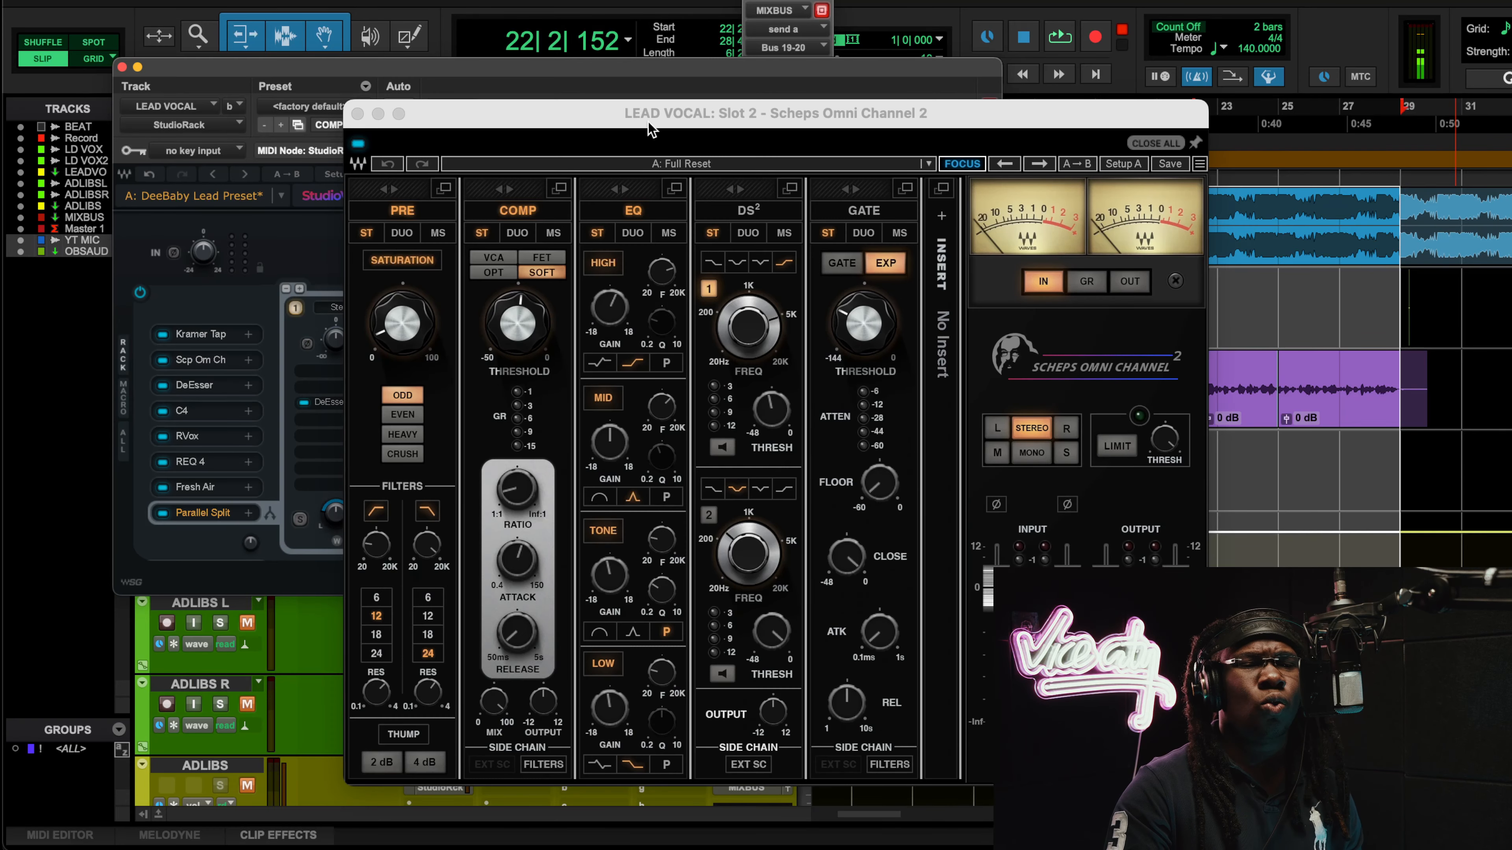
drag(653, 113, 554, 97)
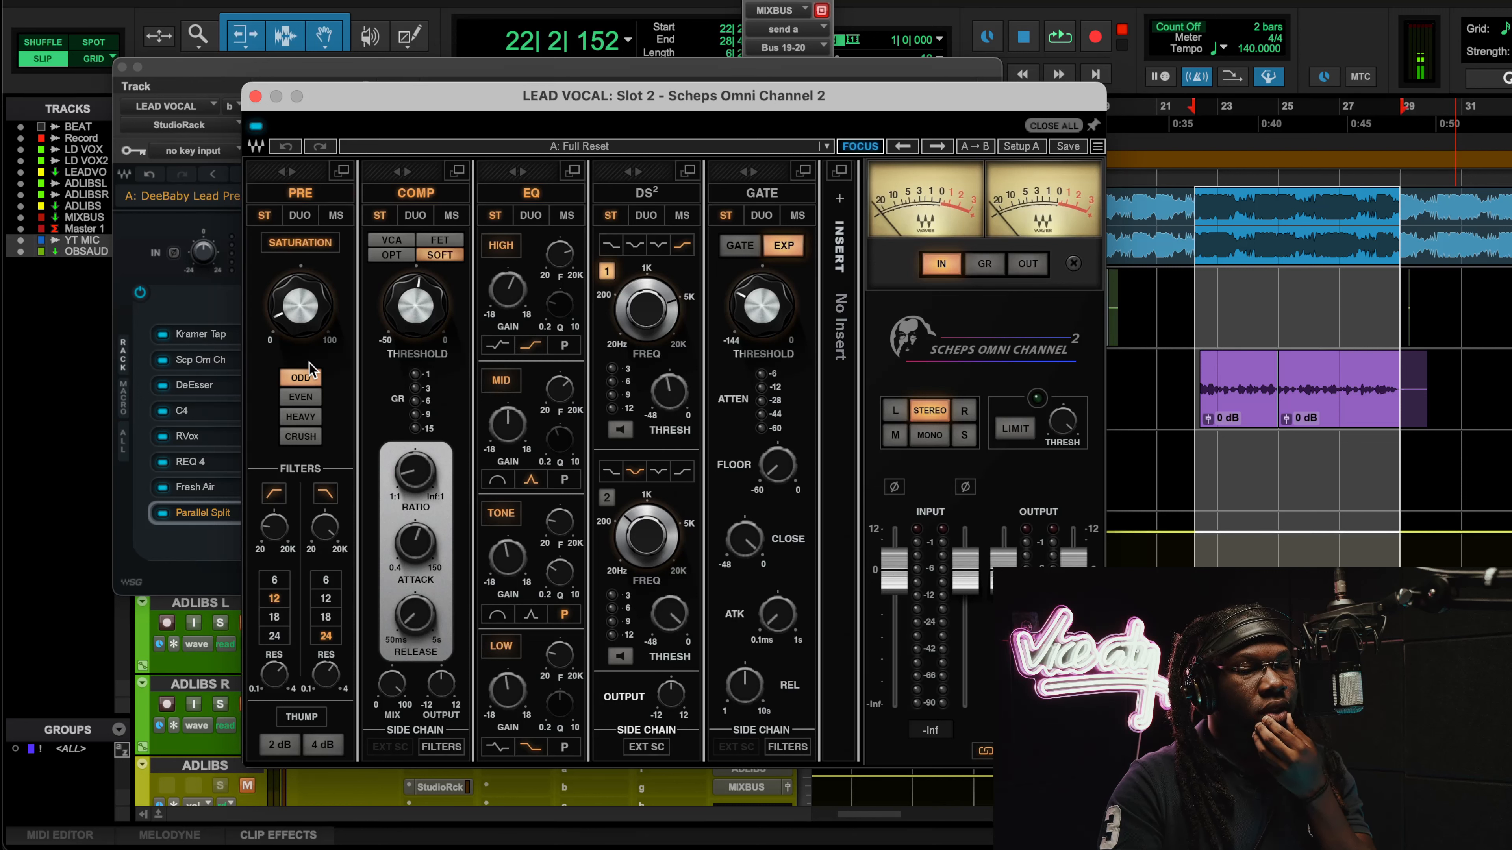
click(300, 396)
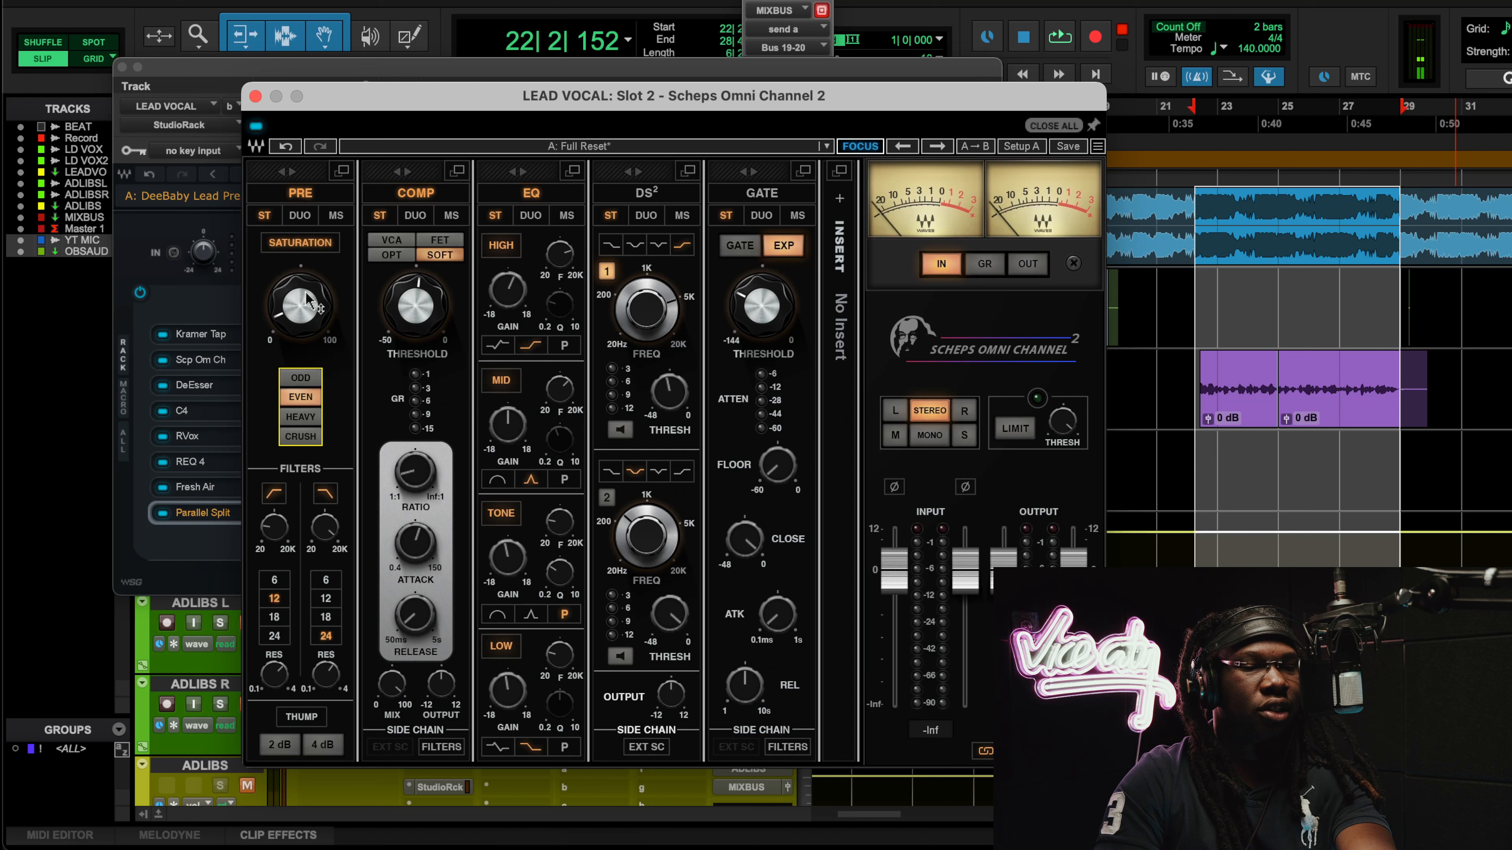
key(space)
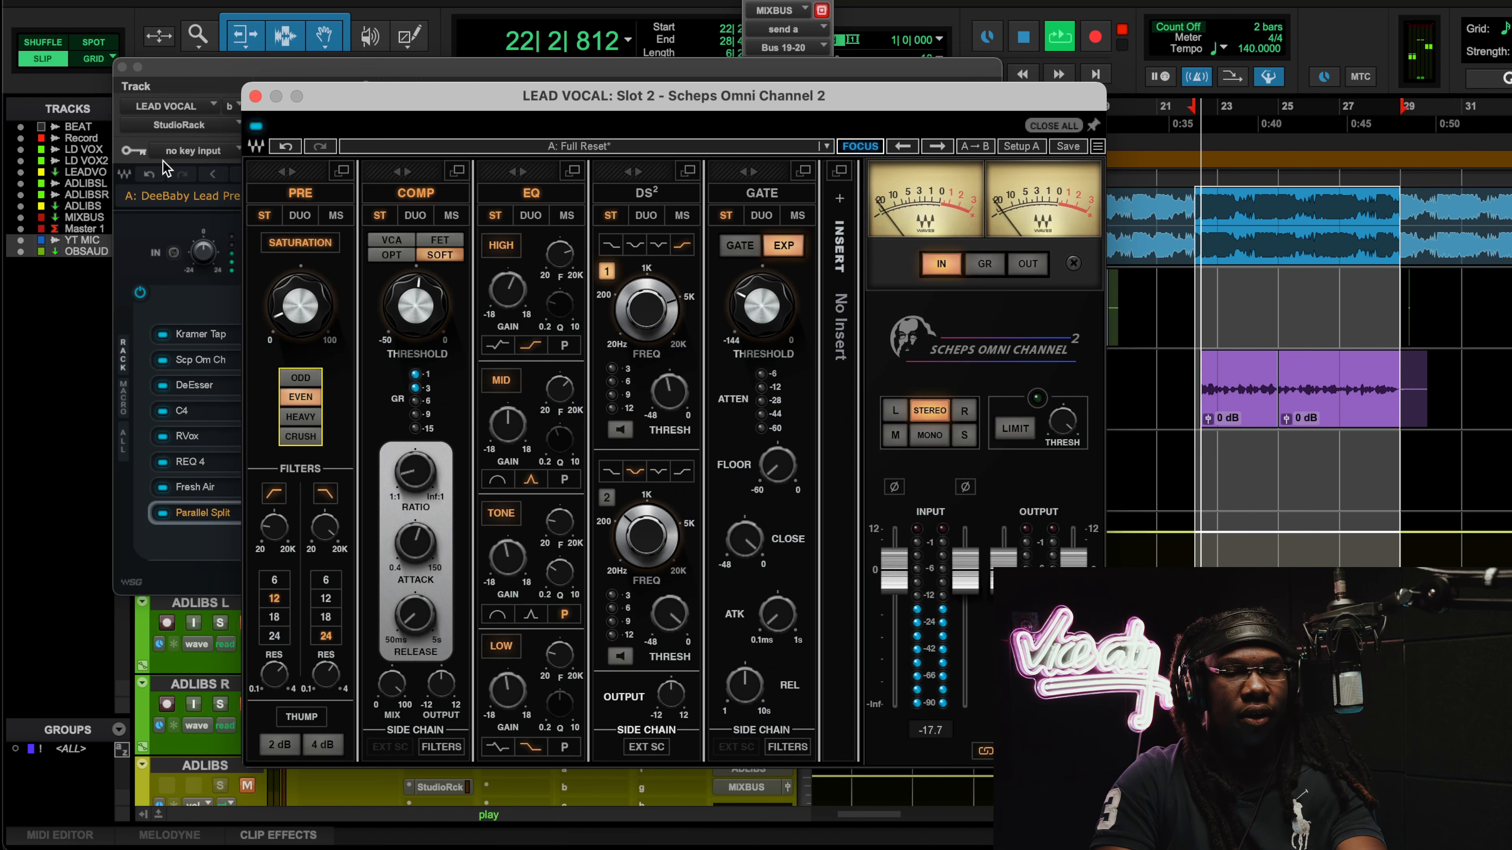
click(256, 128)
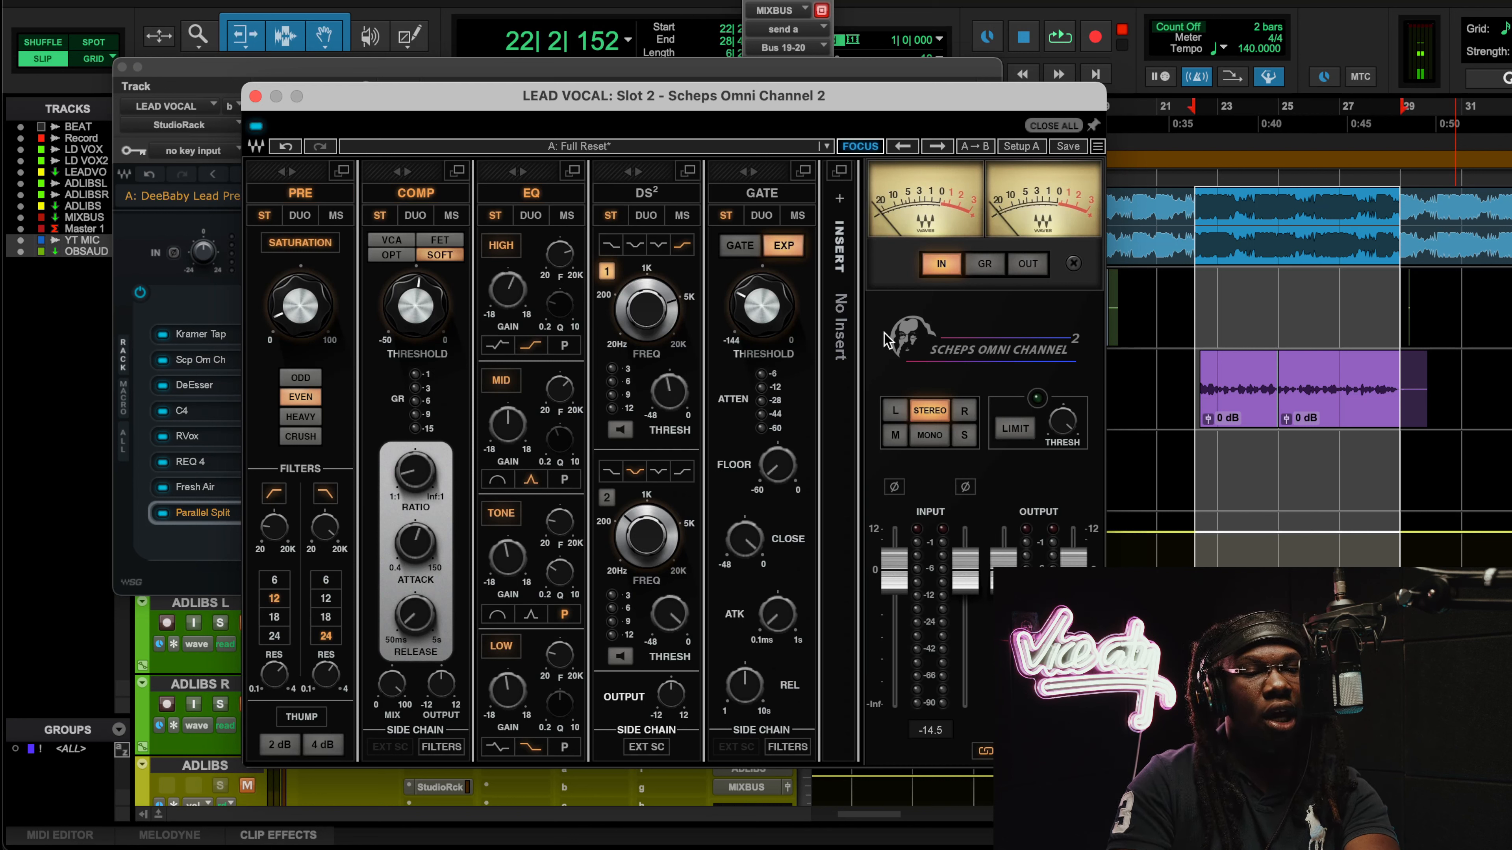
Browse the Reverb choices for Scheps Omni Channel's extra insert without loading one, and close the plug-in.
click(839, 198)
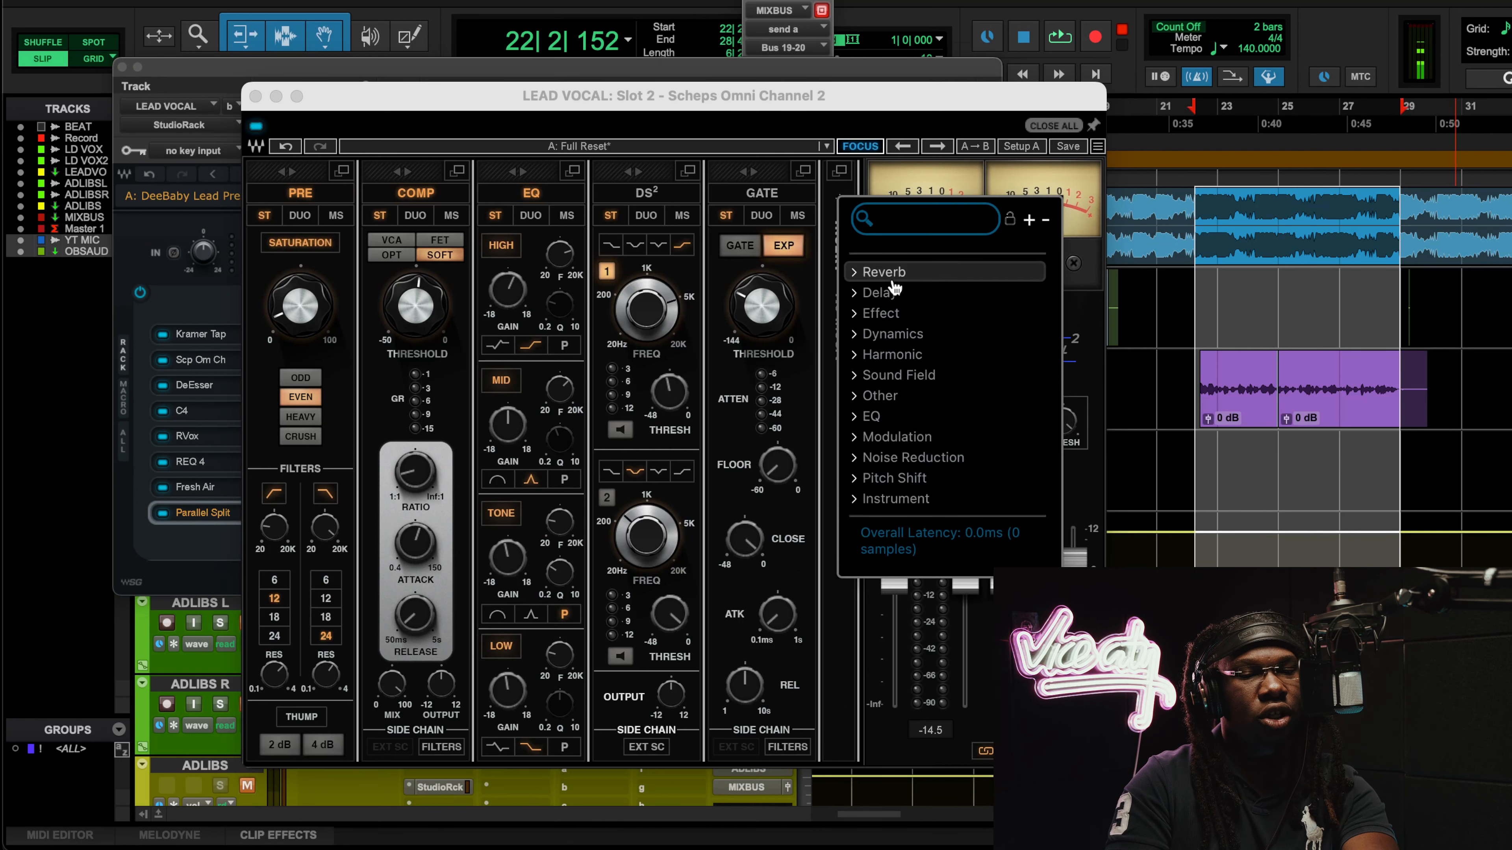
click(870, 273)
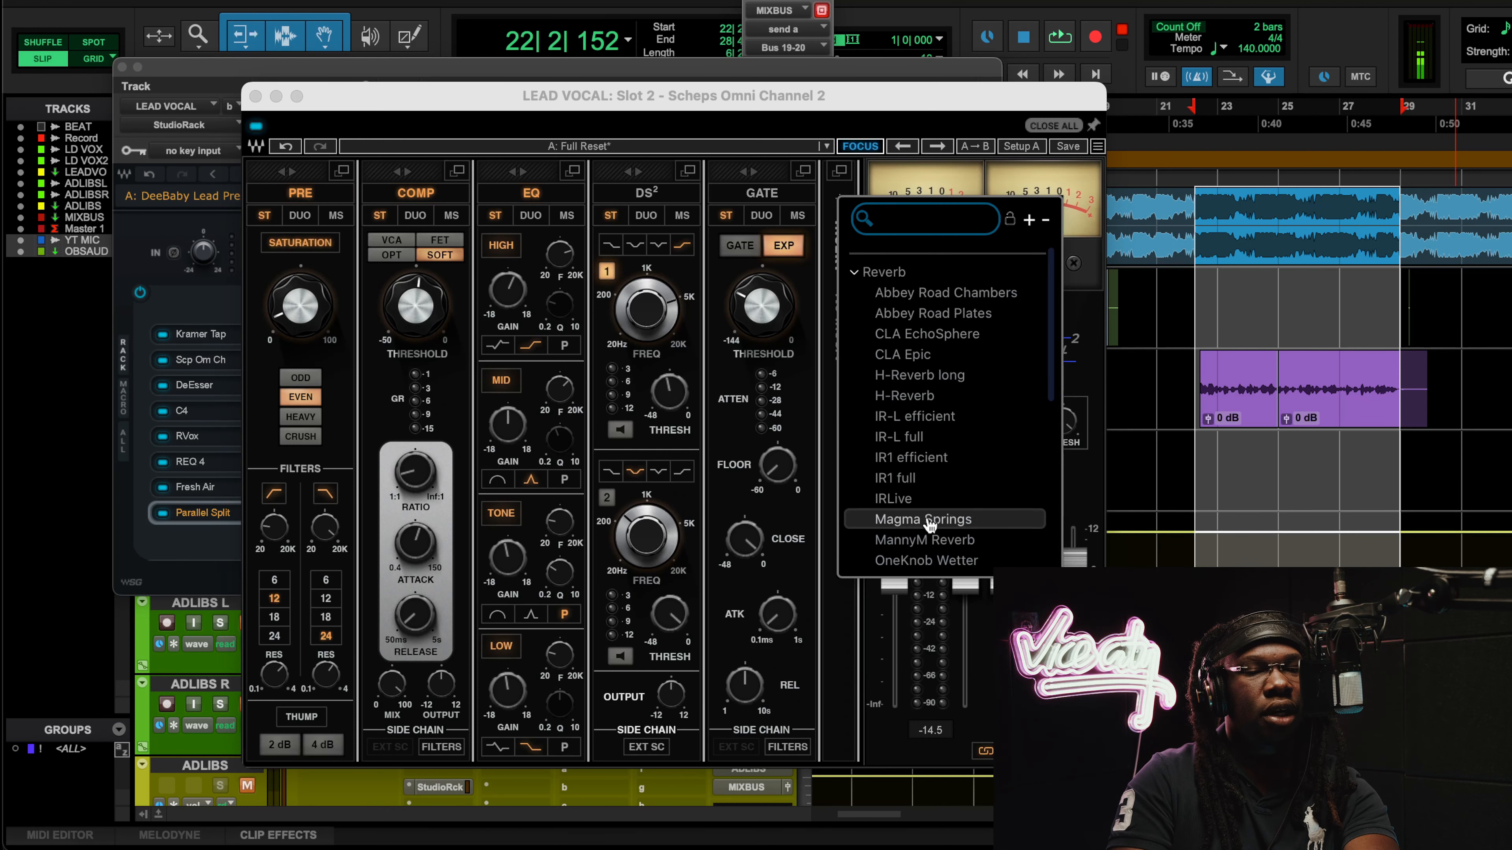
scroll(919, 381, down, 10)
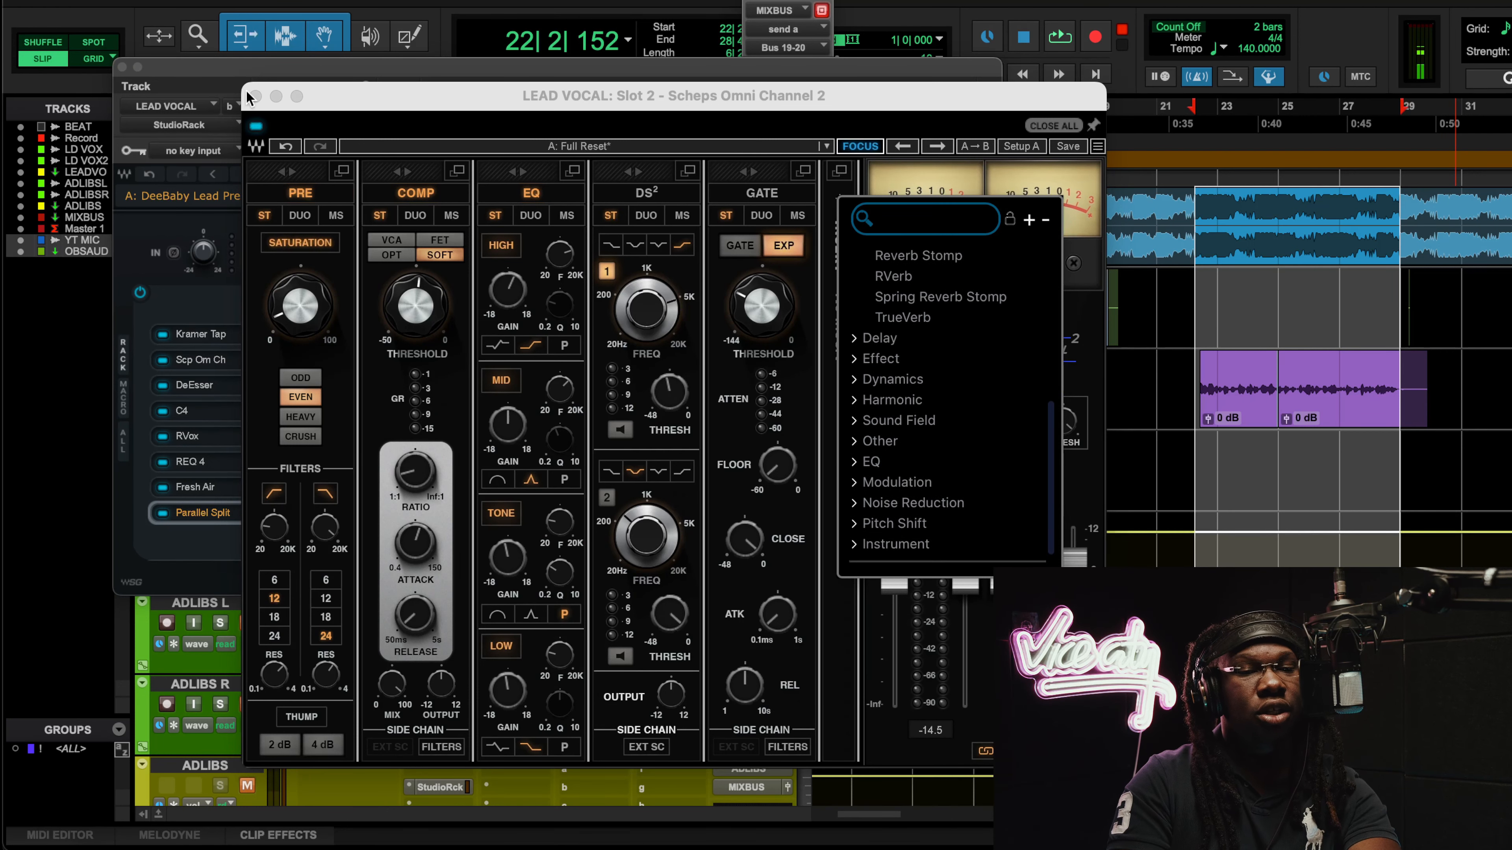
click(254, 96)
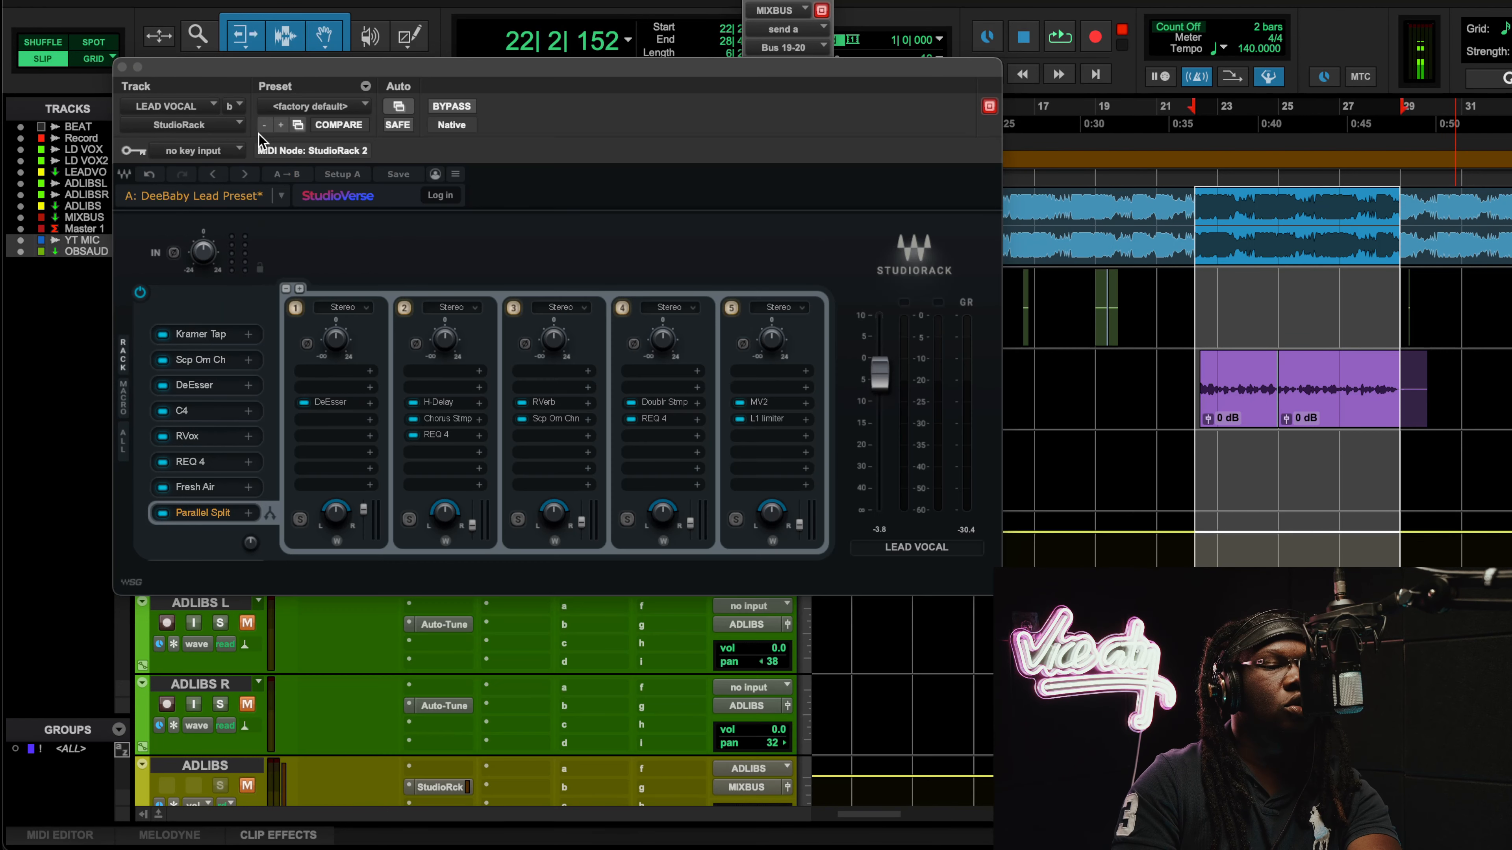
Reopen Scheps Omni Channel to point out the HIGH EQ band's frequency control, and close it.
click(217, 365)
click(246, 380)
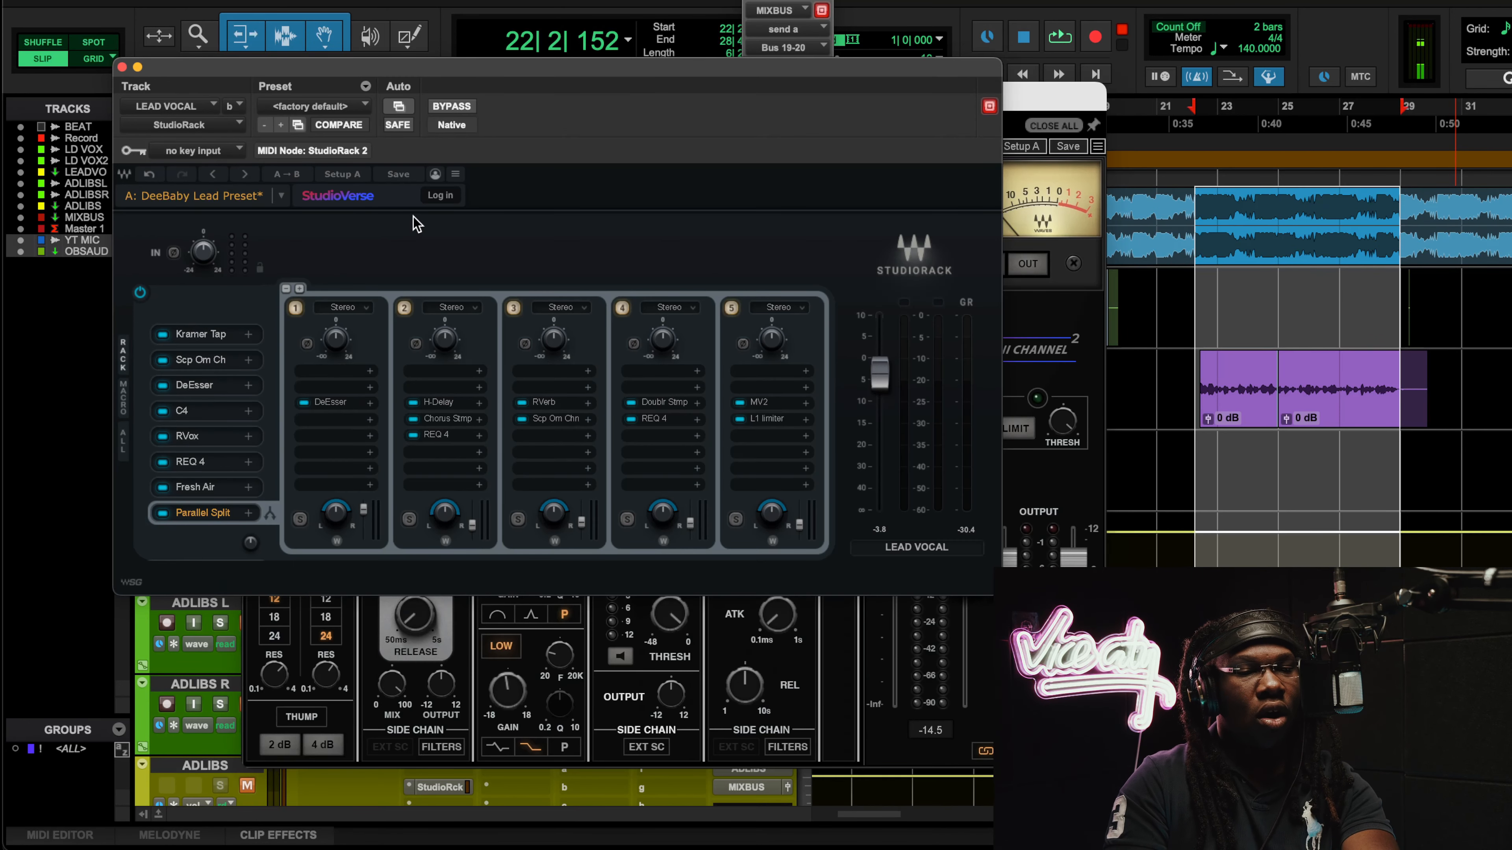
click(191, 390)
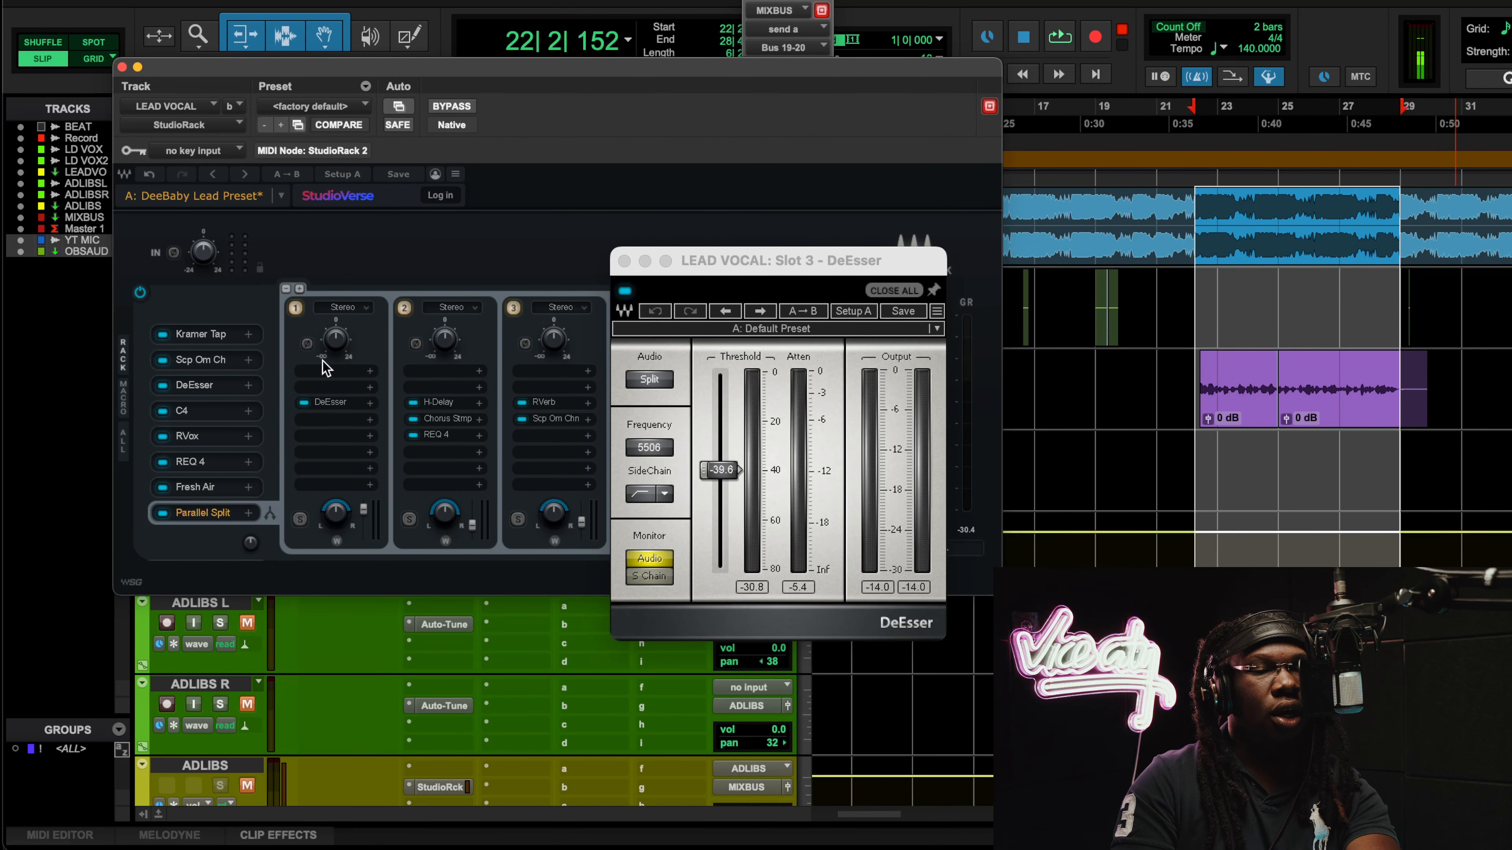
click(223, 365)
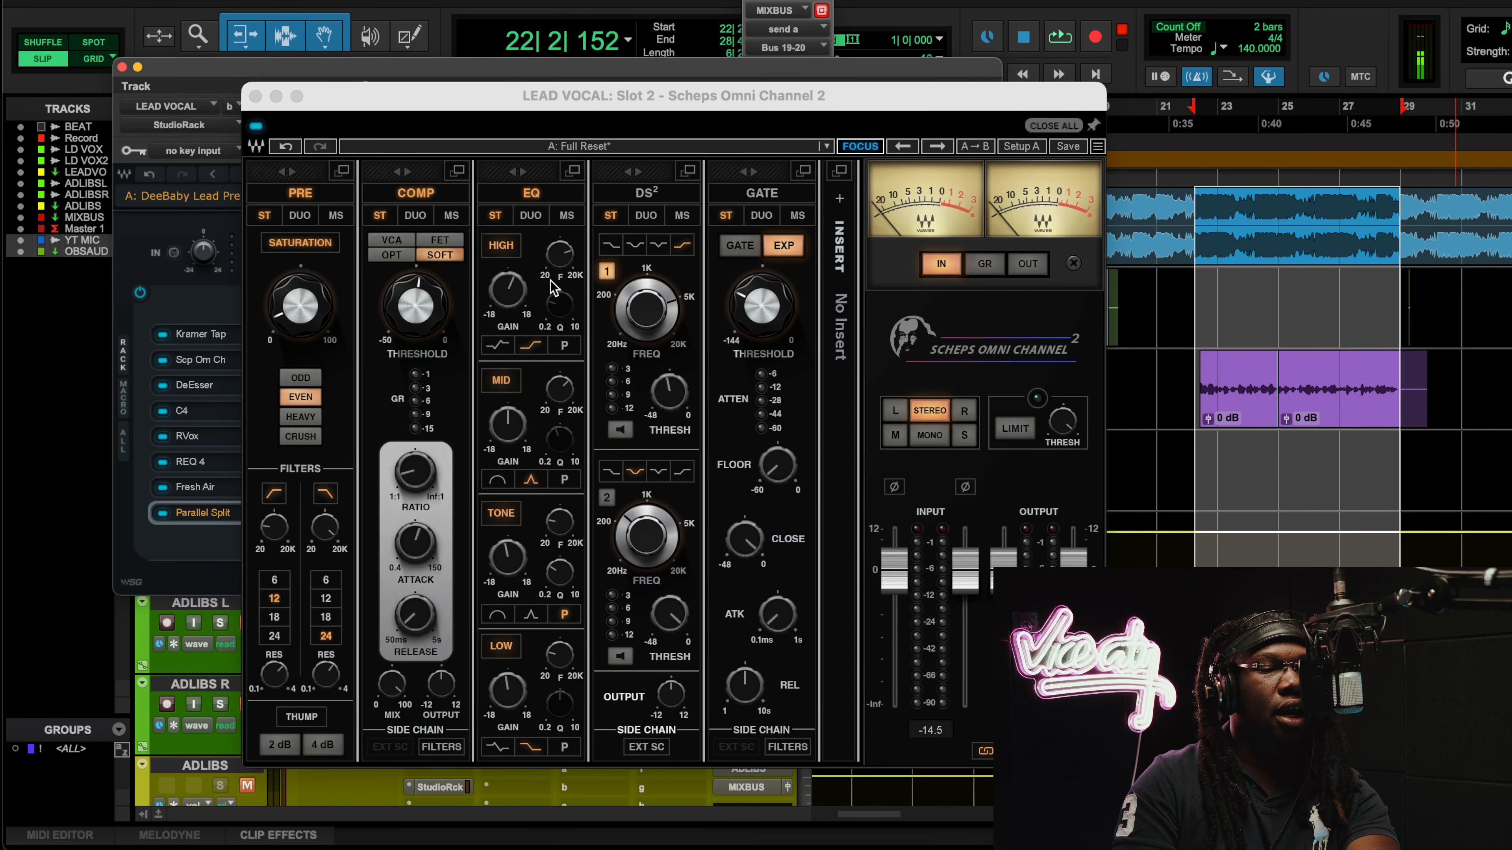
click(565, 259)
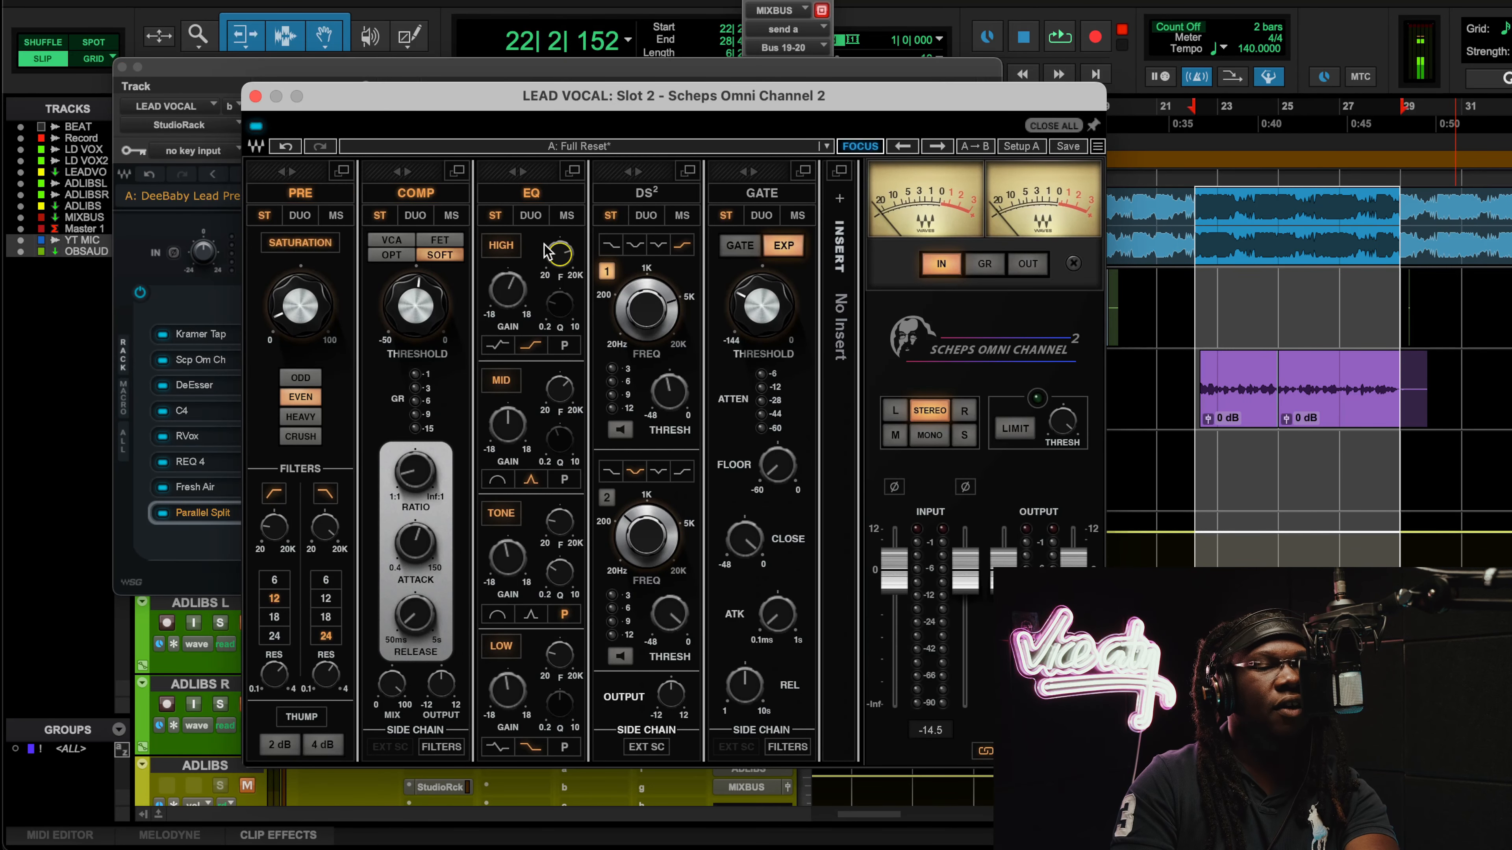
click(255, 97)
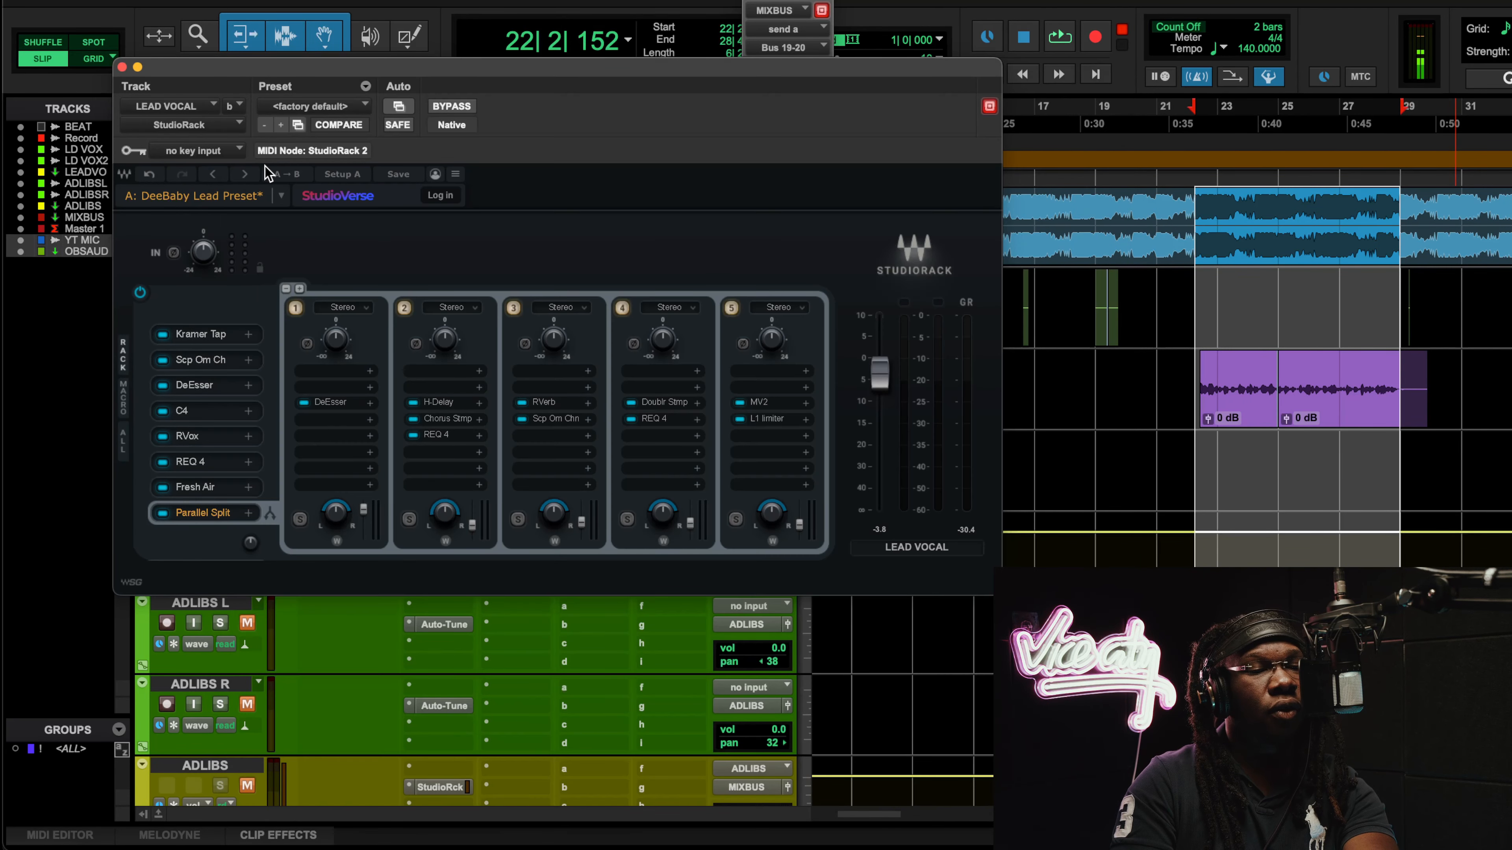
Play the loop with the slot 3 DeEsser open, checking the HIGH EQ band in Scheps Omni Channel in between.
click(194, 385)
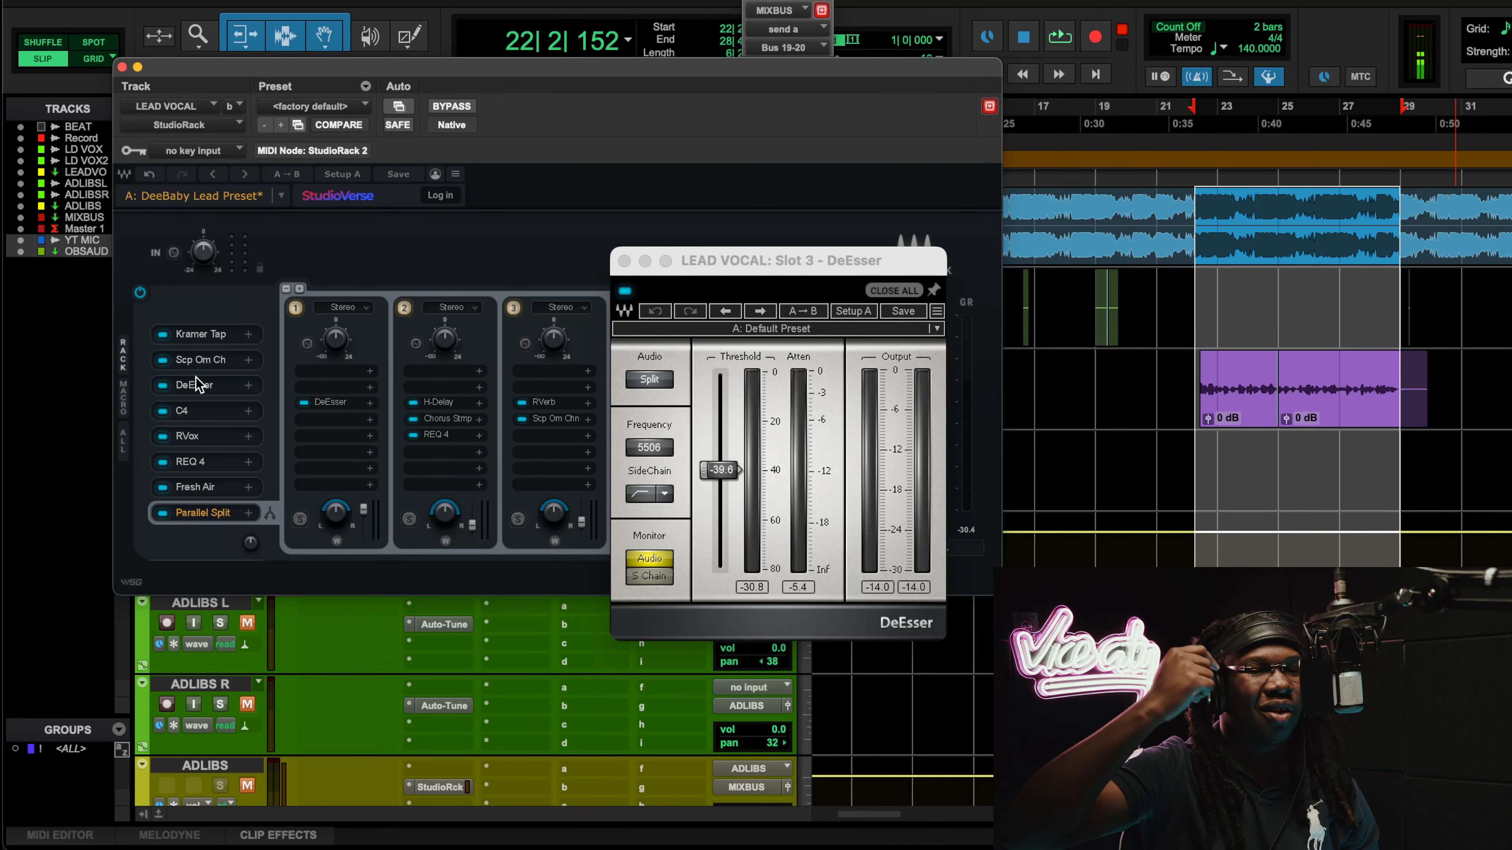
key(space)
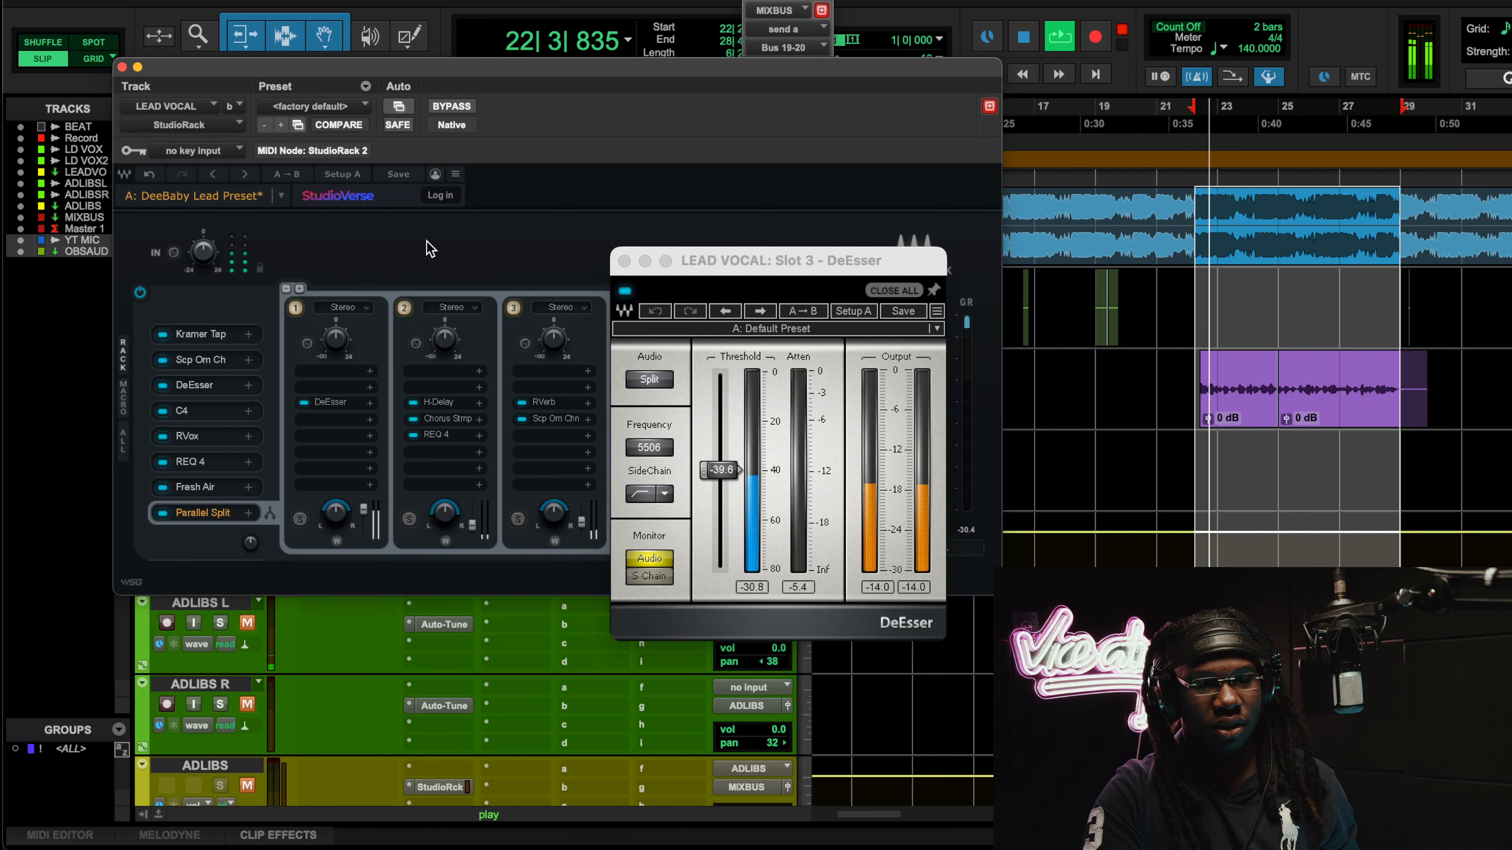
click(216, 362)
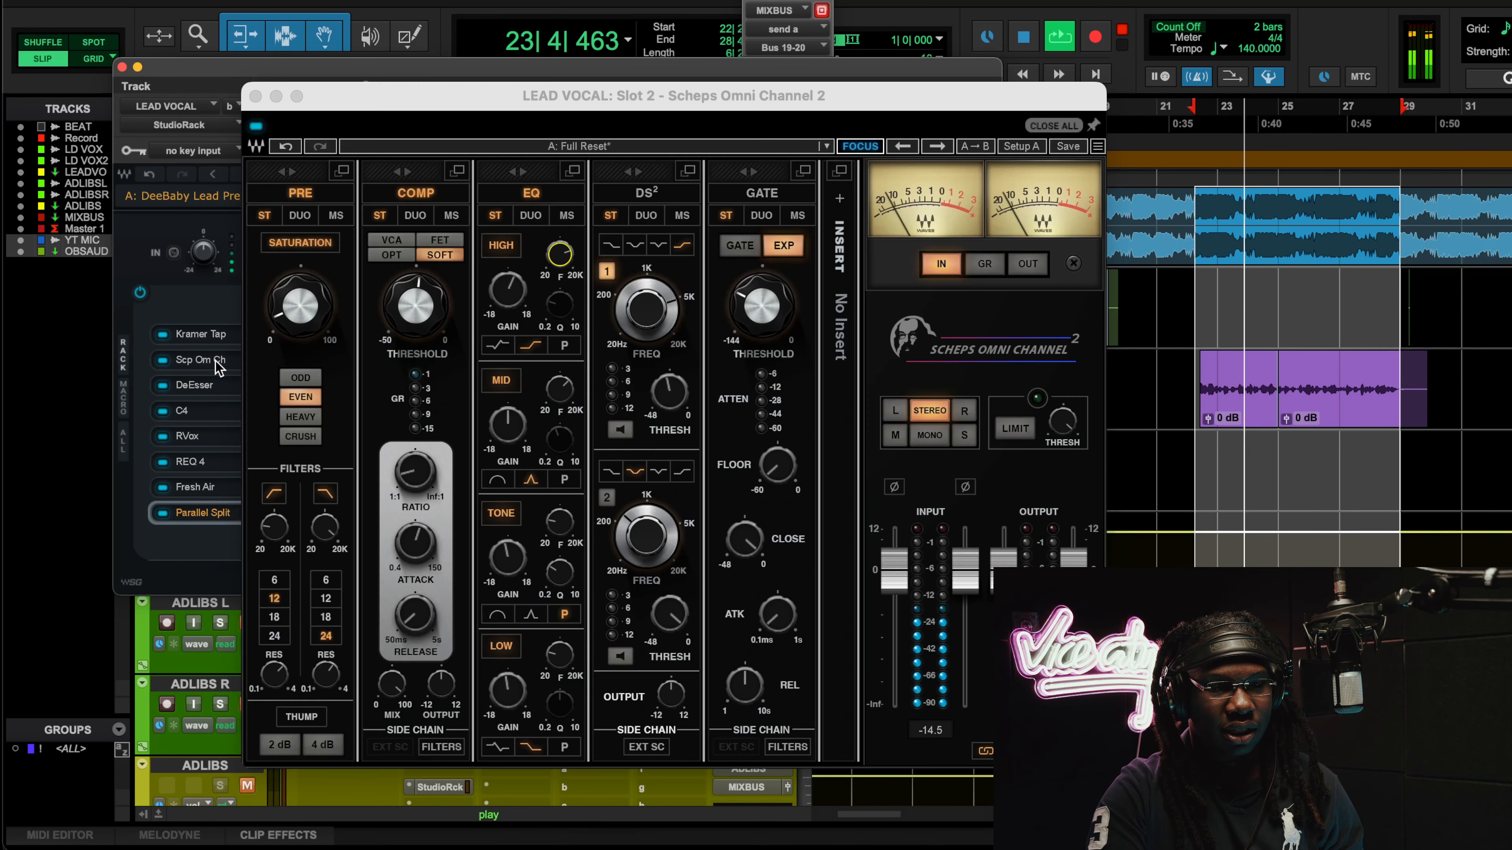
click(507, 249)
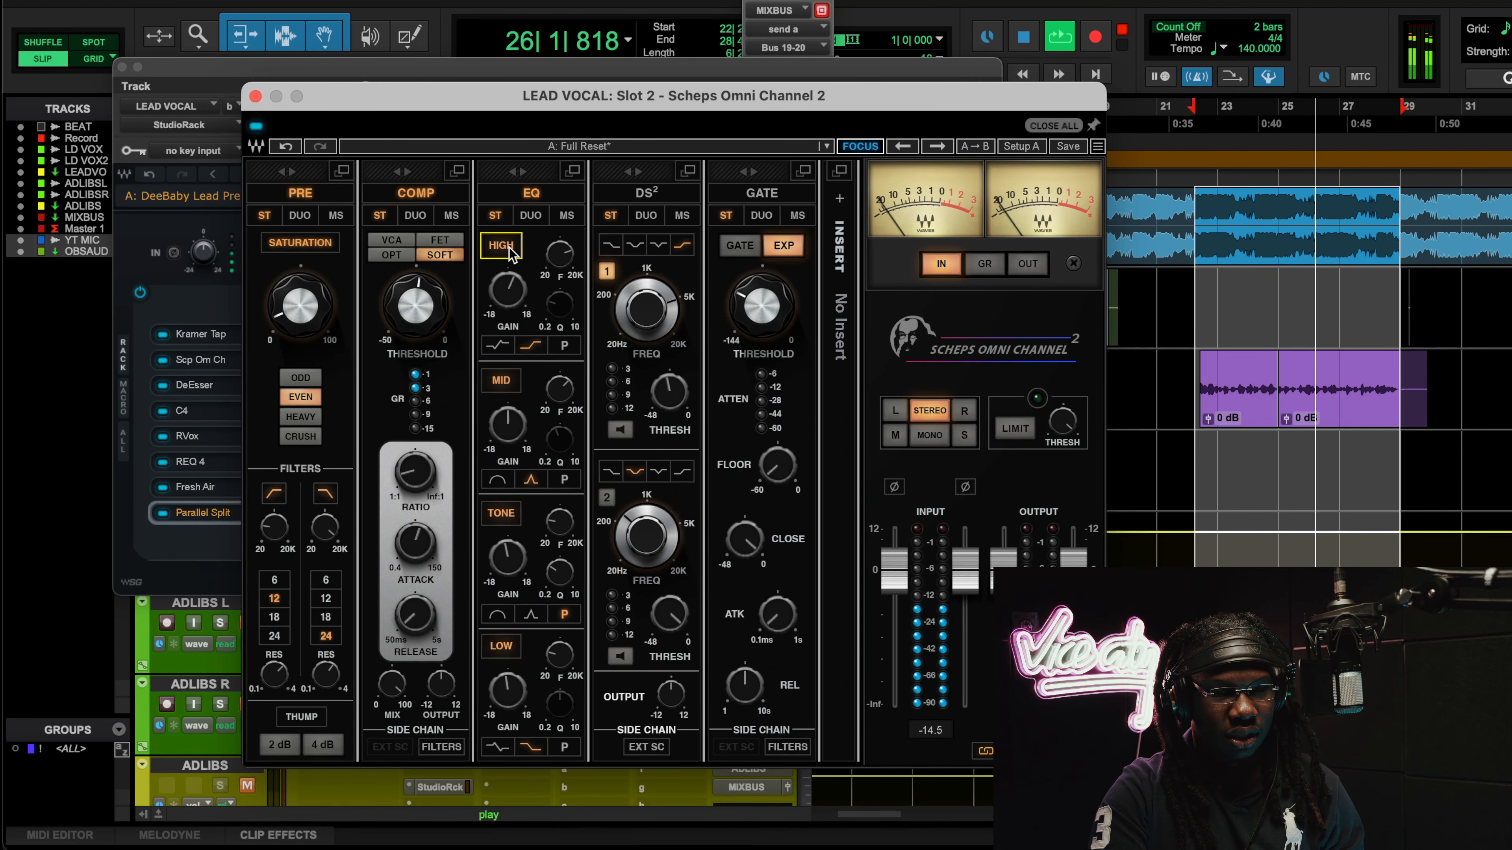
click(212, 387)
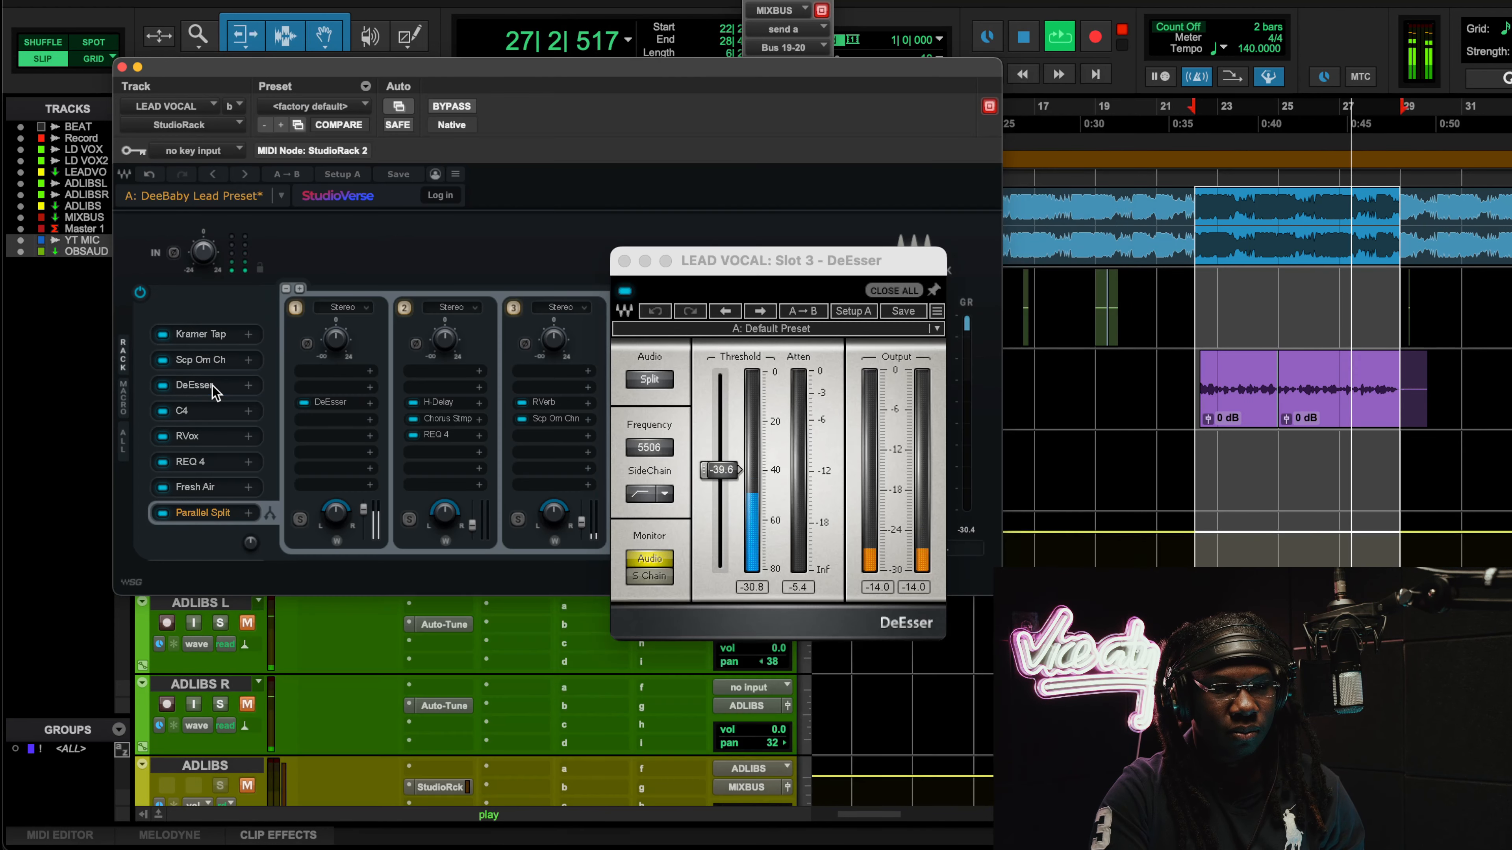
Move StudioRack aside to unmute the BEAT track, and open C4 from the fourth rack slot during playback.
drag(241, 68, 262, 214)
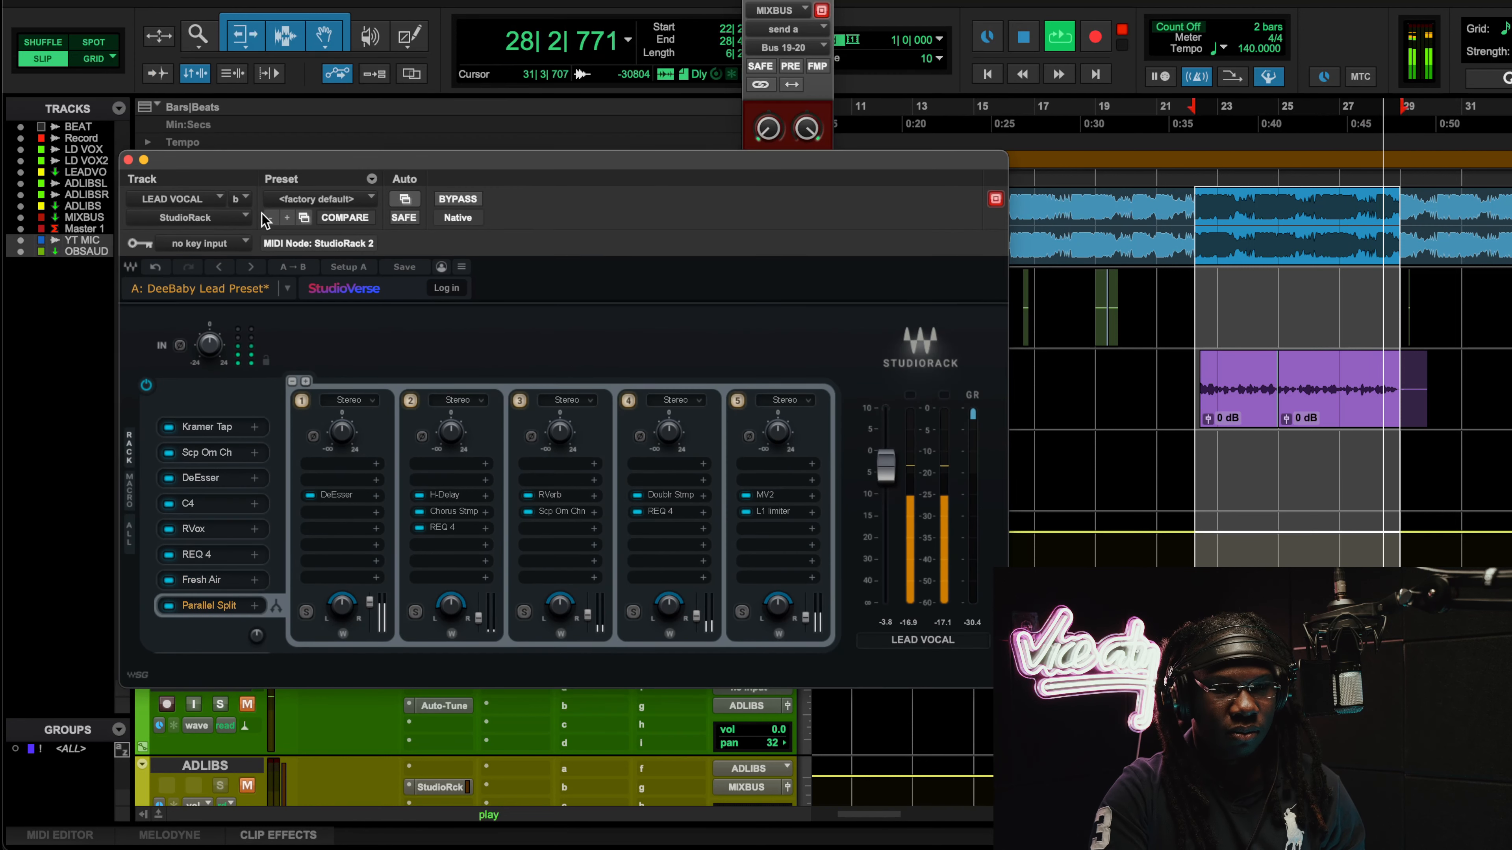
drag(238, 159, 295, 114)
click(246, 217)
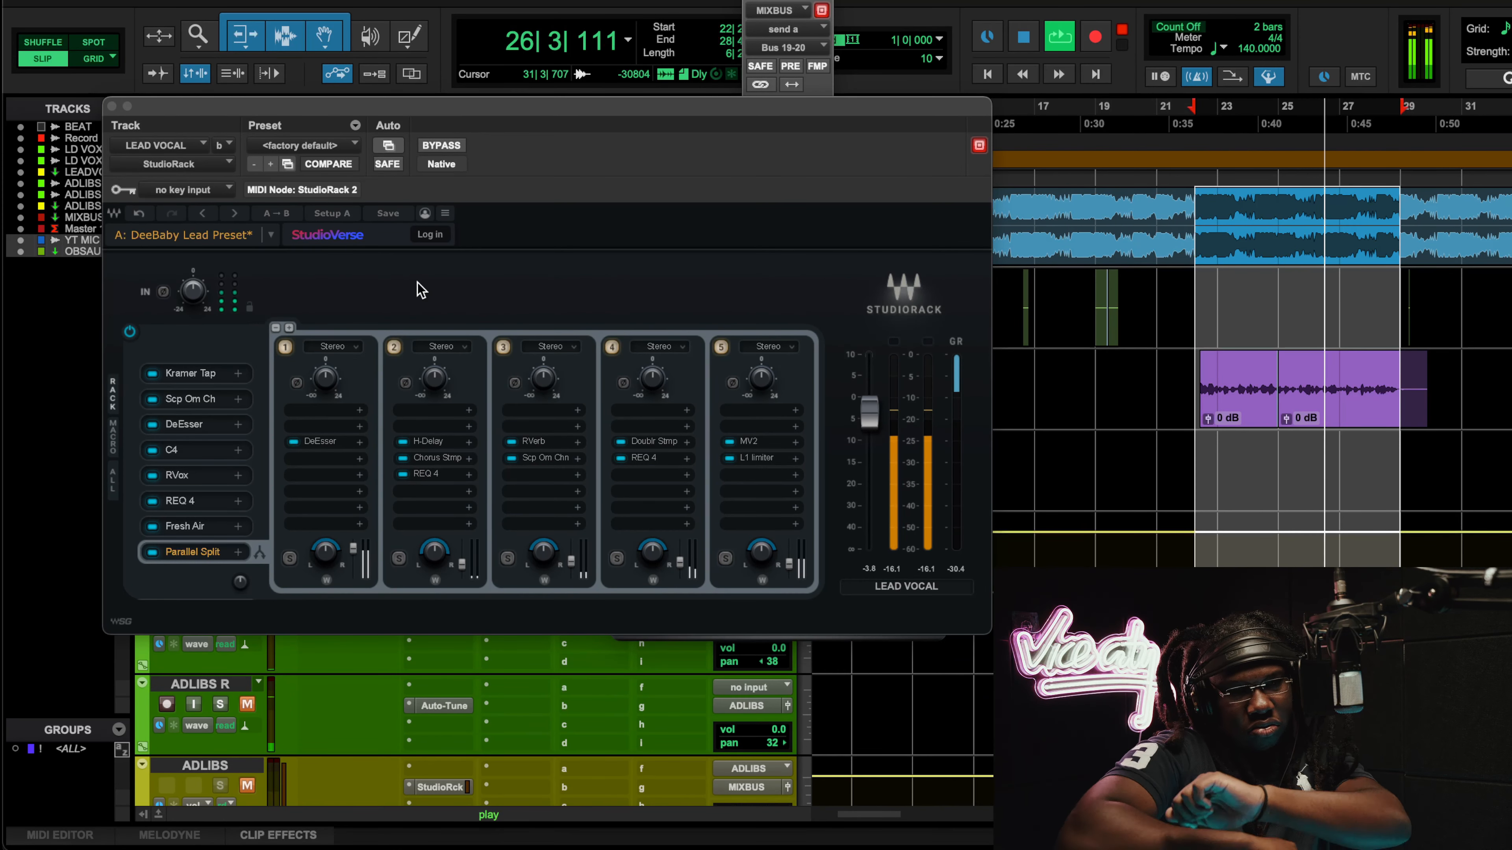
click(171, 449)
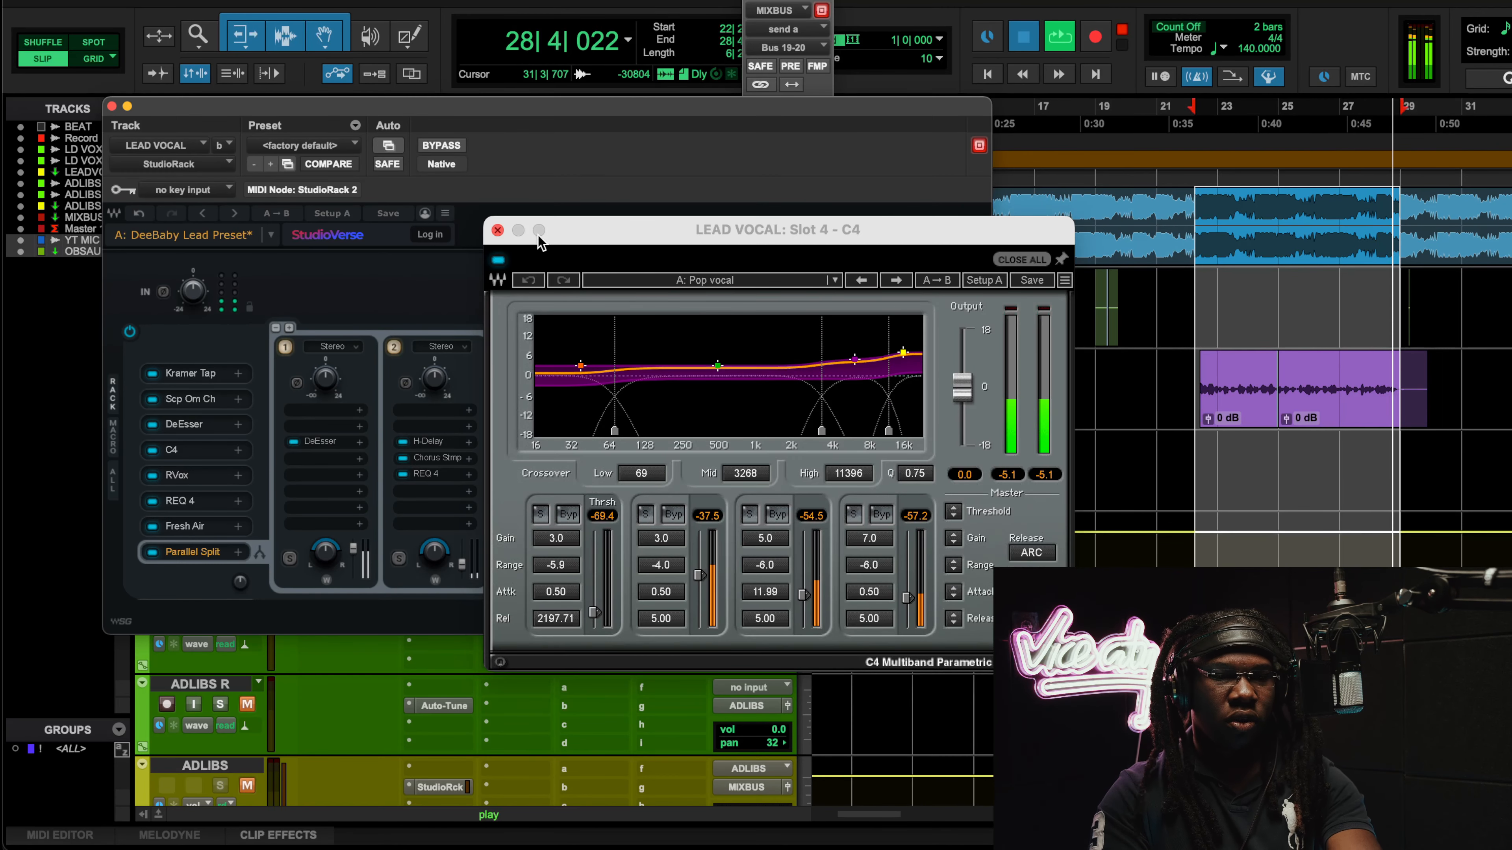
Mute the BEAT track and rearrange the StudioRack and C4 windows so that all C4 settings are in view.
drag(418, 111, 446, 263)
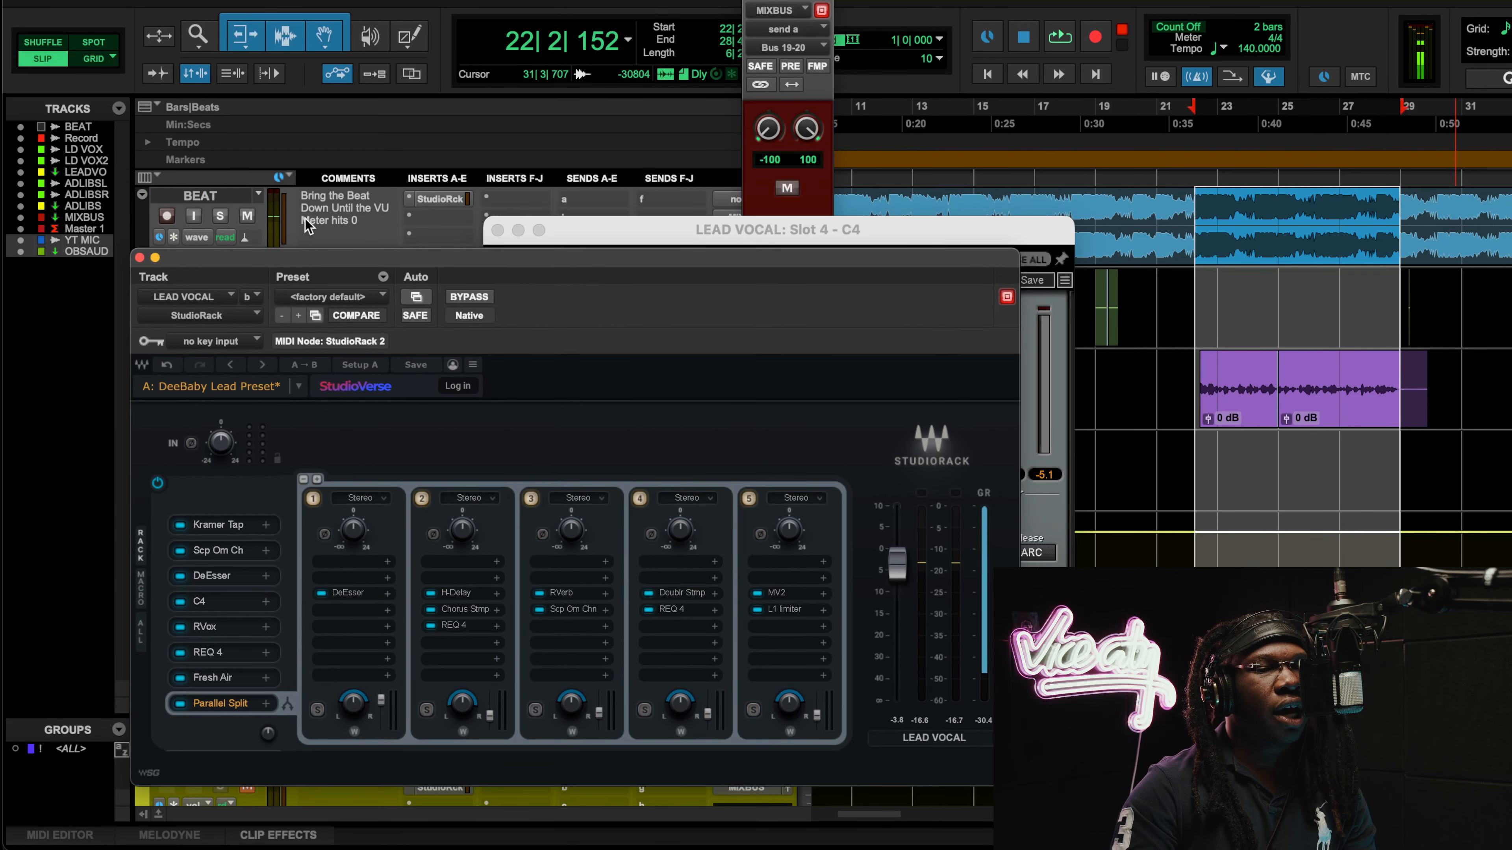
click(247, 216)
click(681, 234)
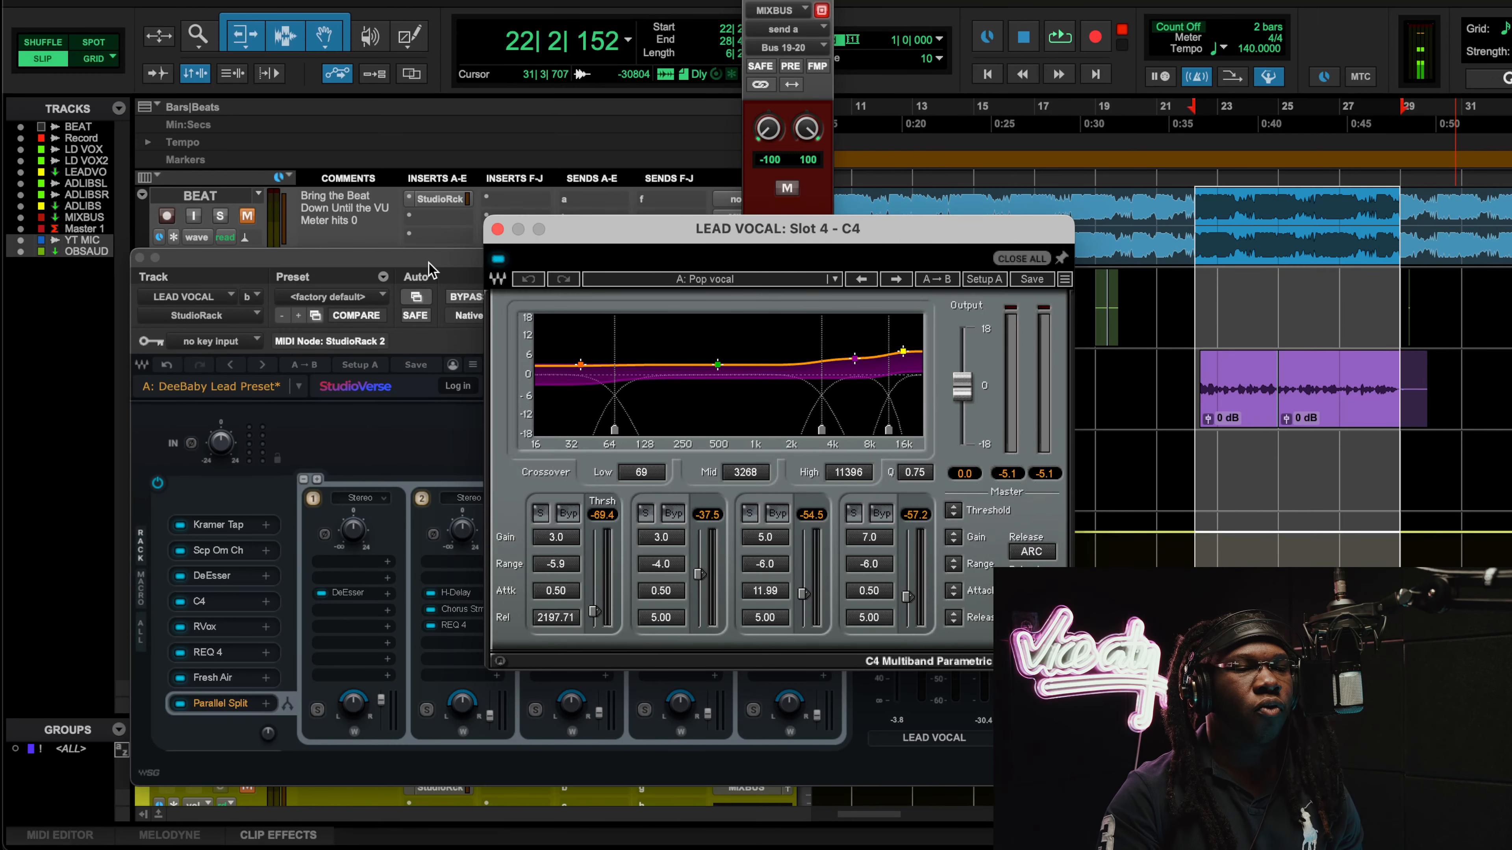
drag(429, 262, 437, 130)
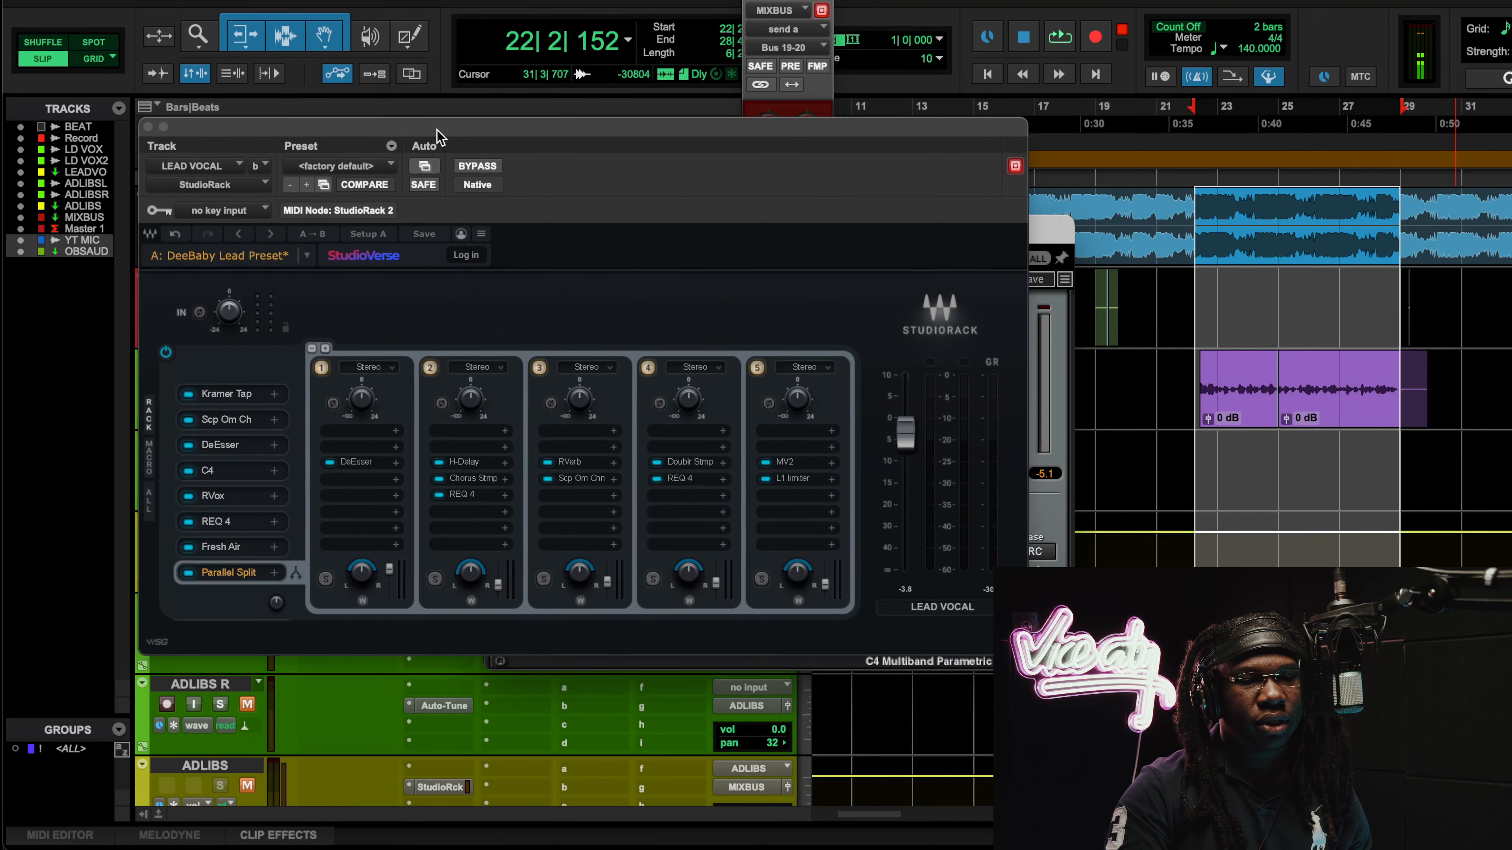
click(1053, 231)
drag(1054, 231, 866, 170)
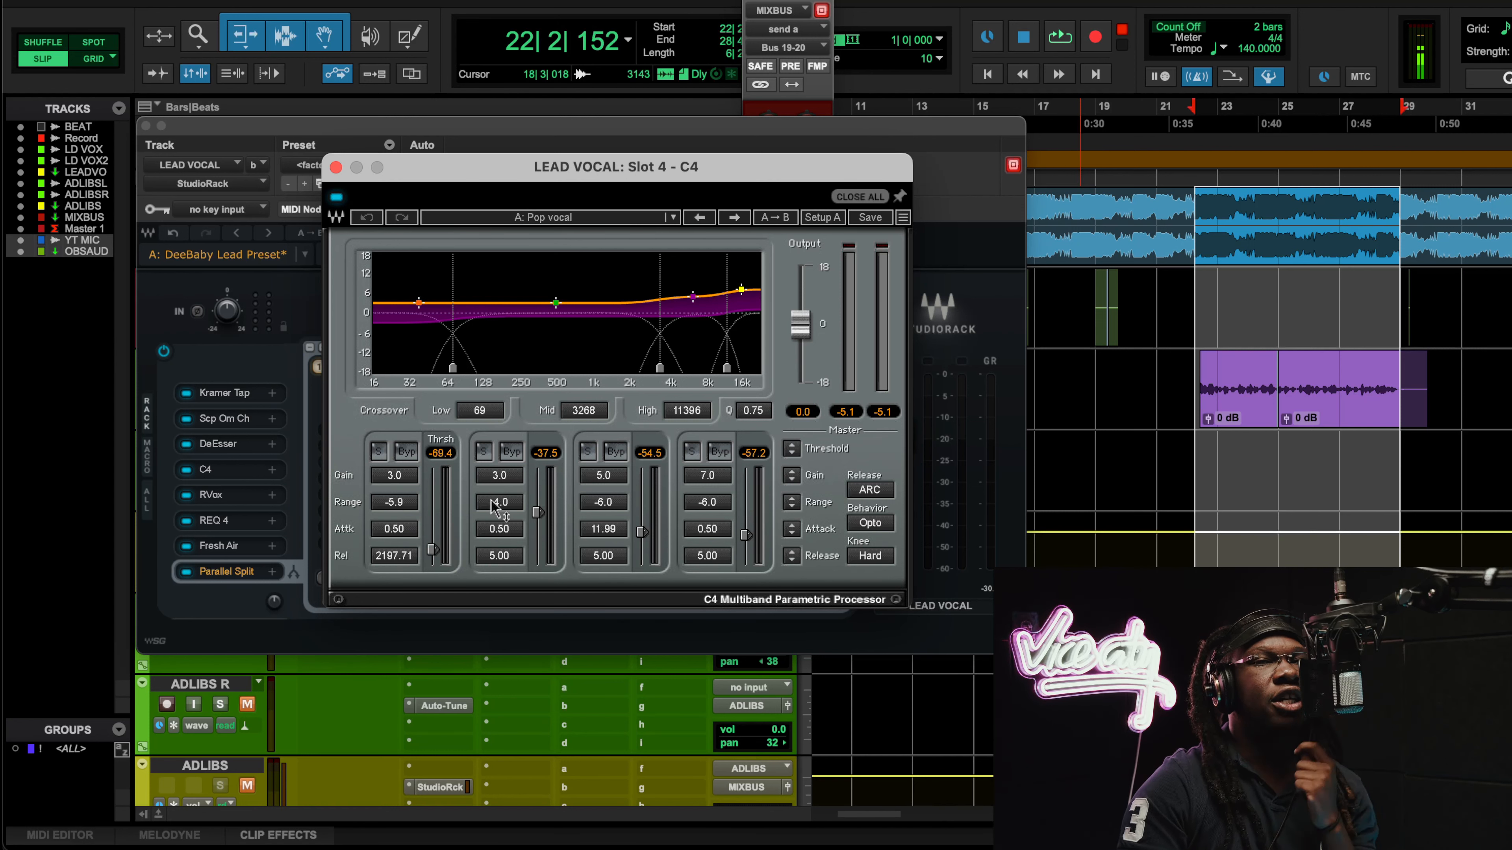
Try a Range of -17.7 on C4's second band to demonstrate its effect, and undo the Range changes.
click(506, 502)
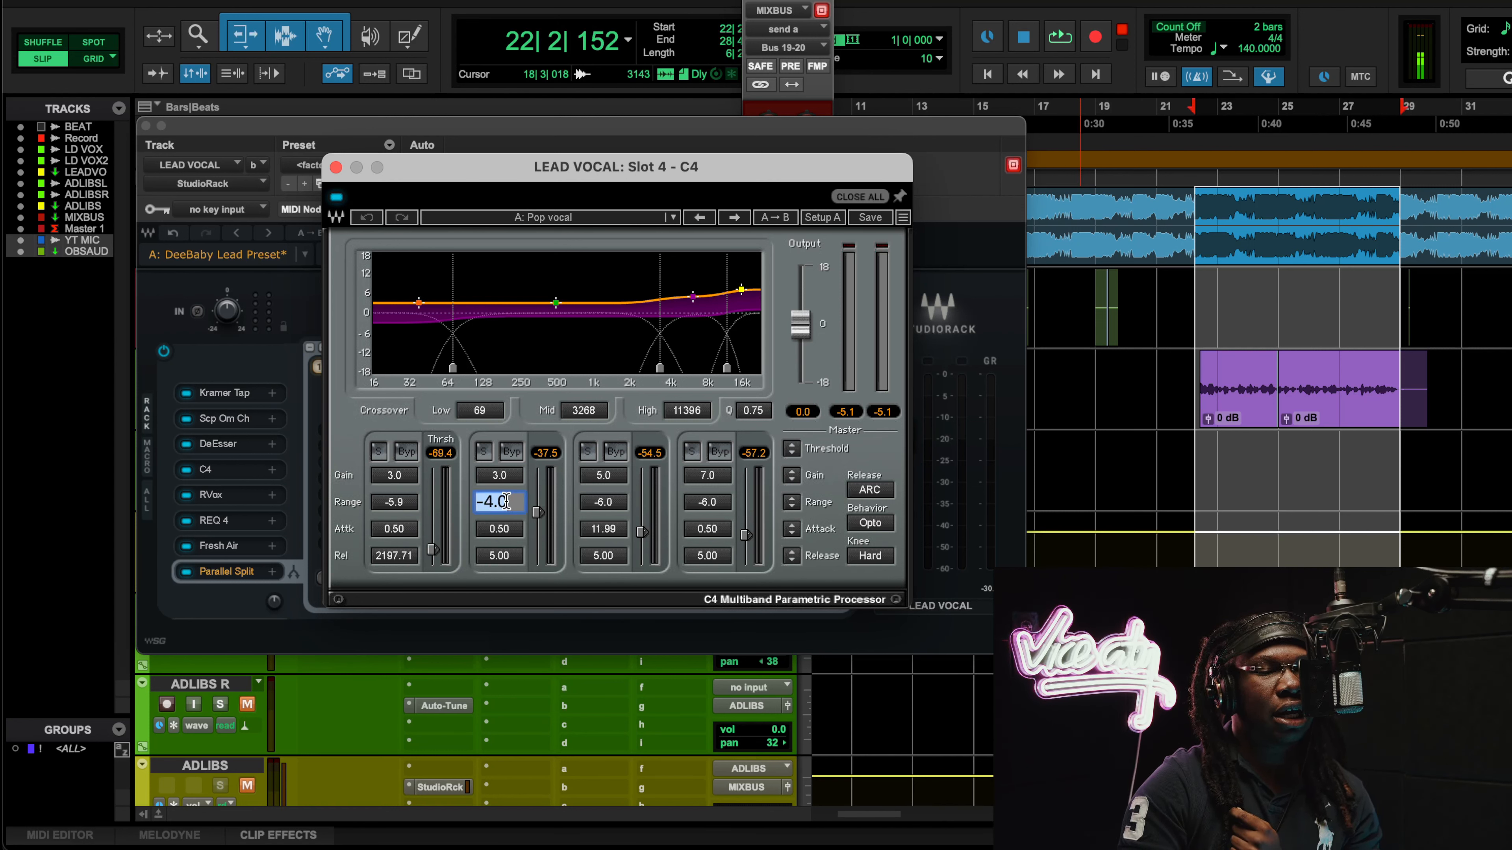
click(535, 490)
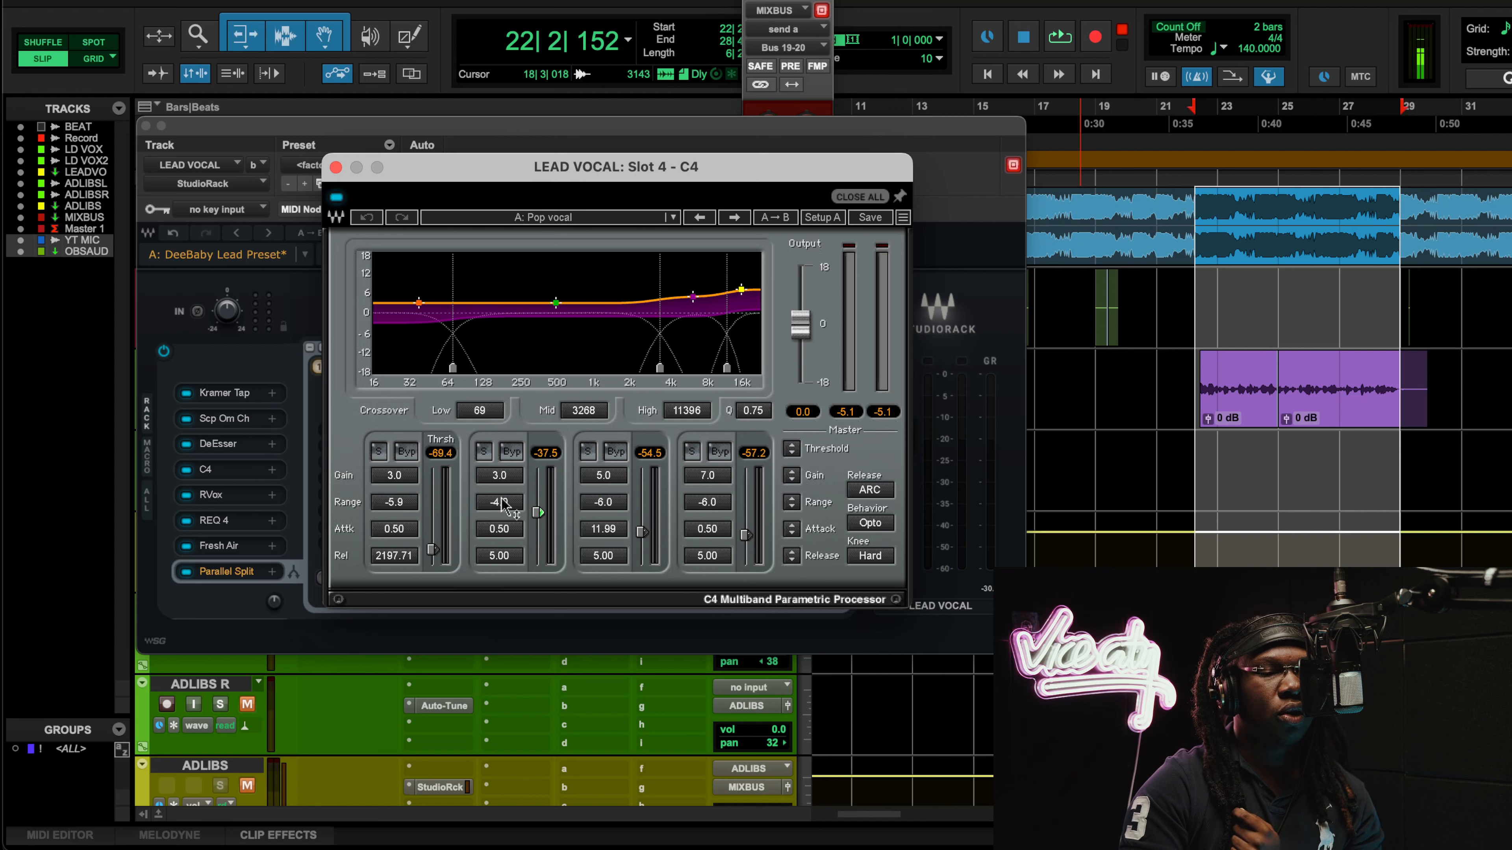
drag(509, 501, 509, 577)
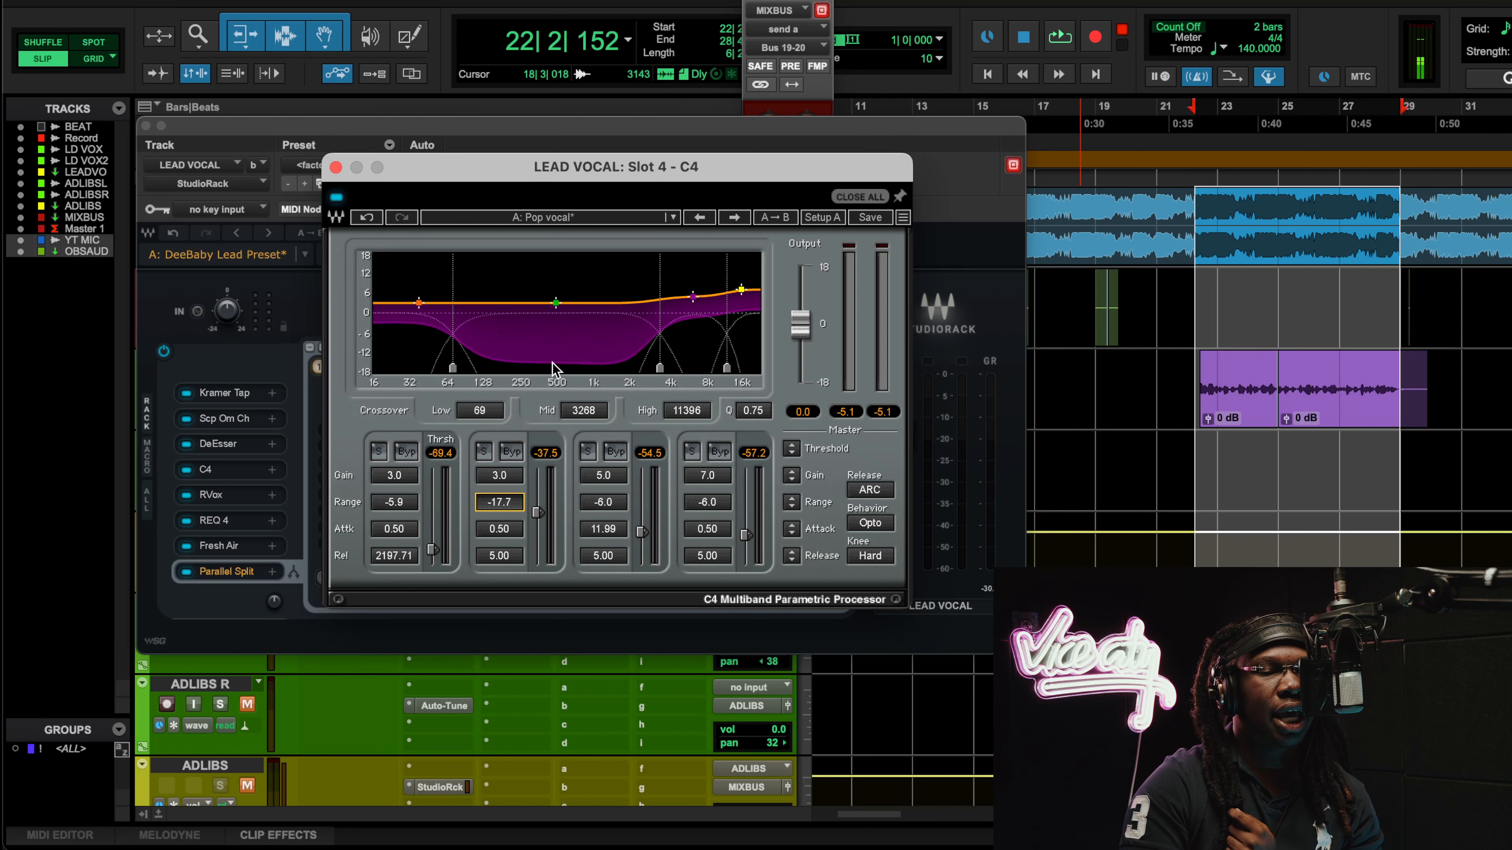
drag(505, 500, 504, 411)
click(368, 218)
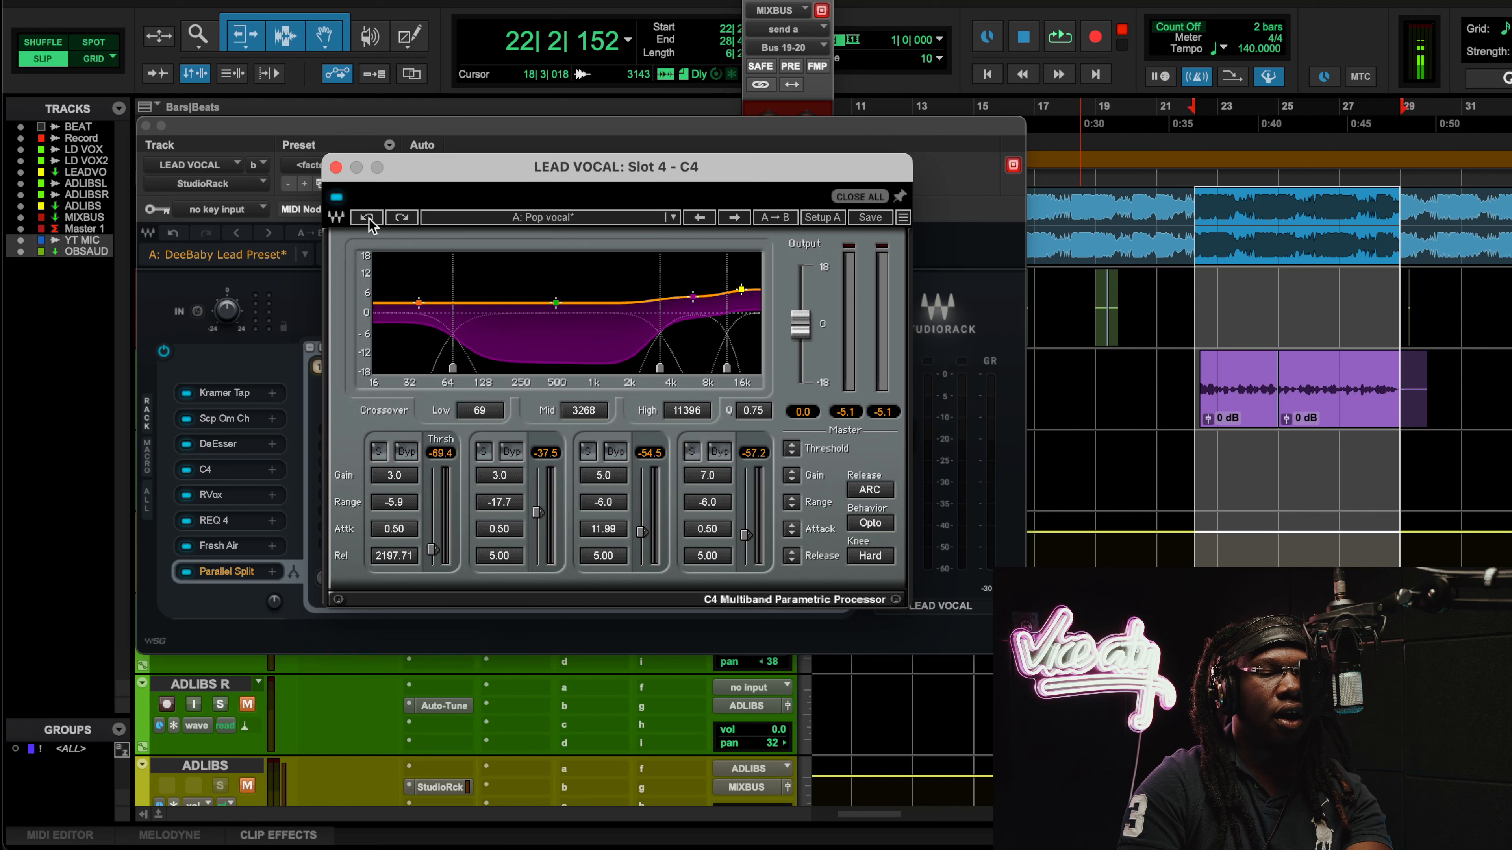
click(368, 218)
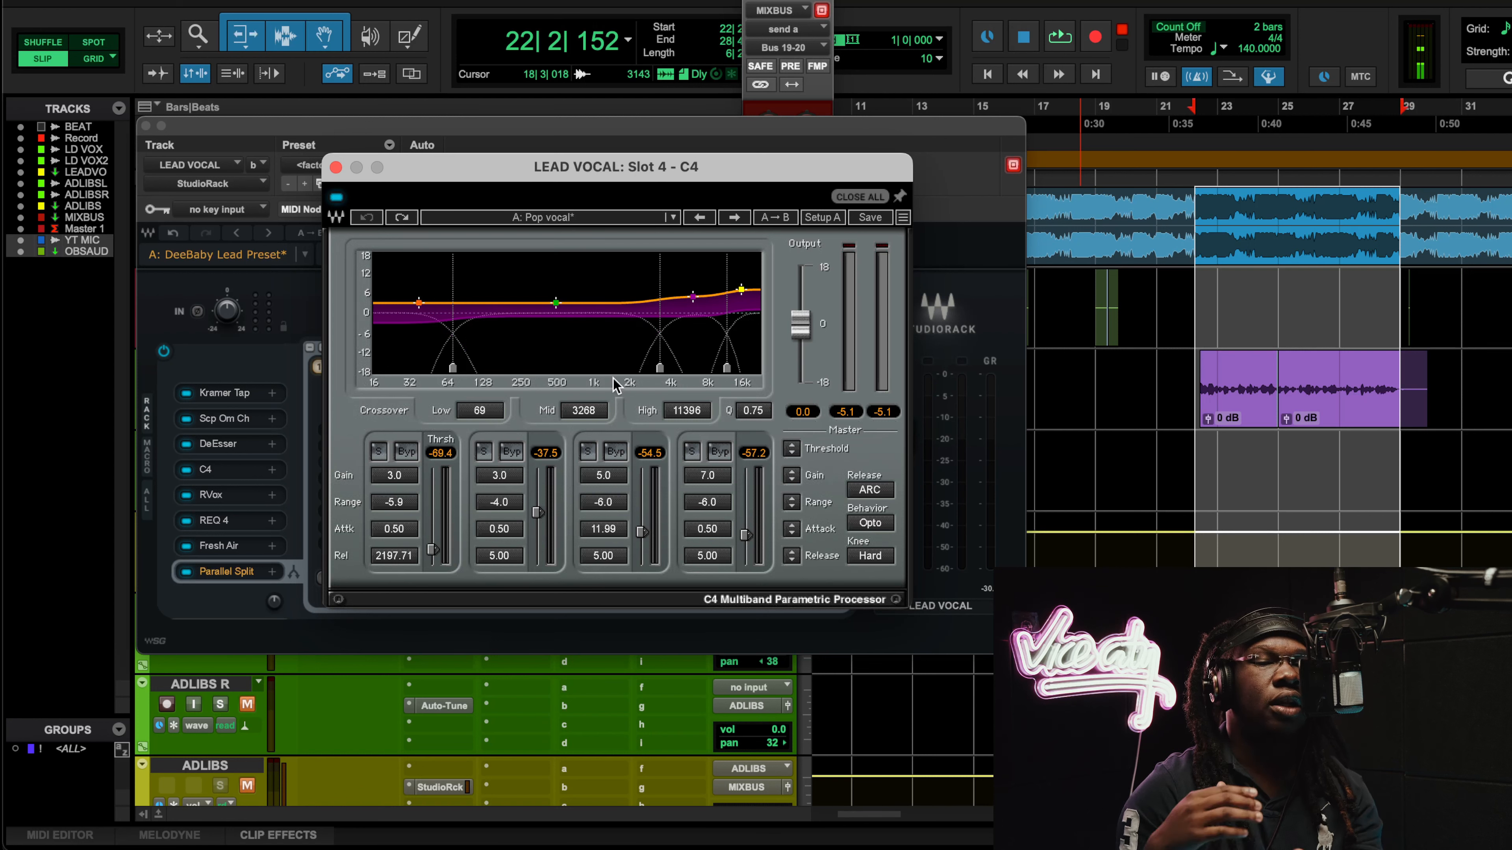
Play the loop and set the Range of C4's second band to -4.0.
key(space)
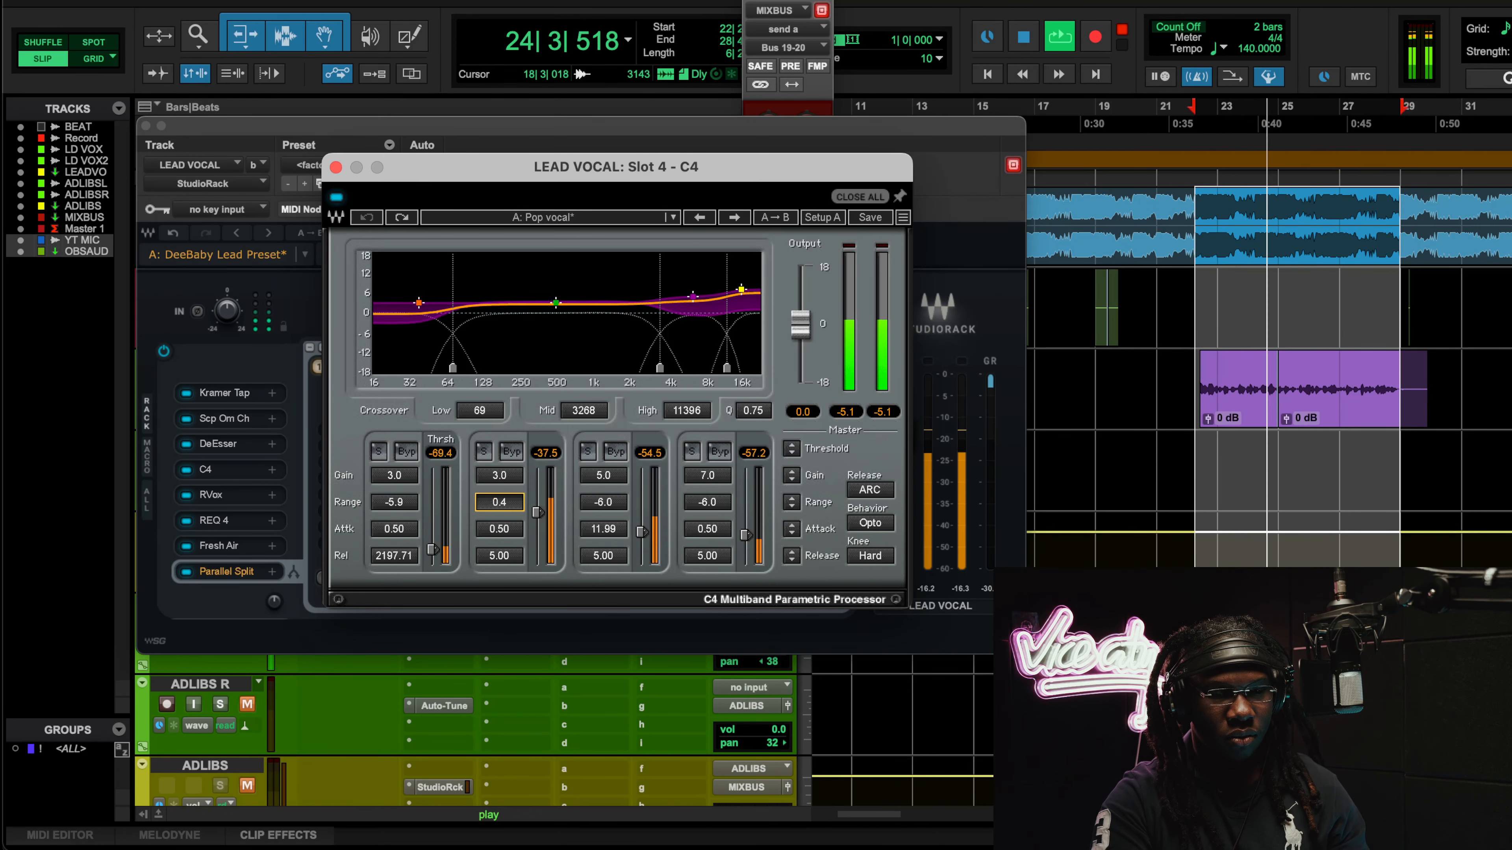
mouse_move(499, 492)
mouse_down()
mouse_move(501, 568)
mouse_move(501, 515)
mouse_up()
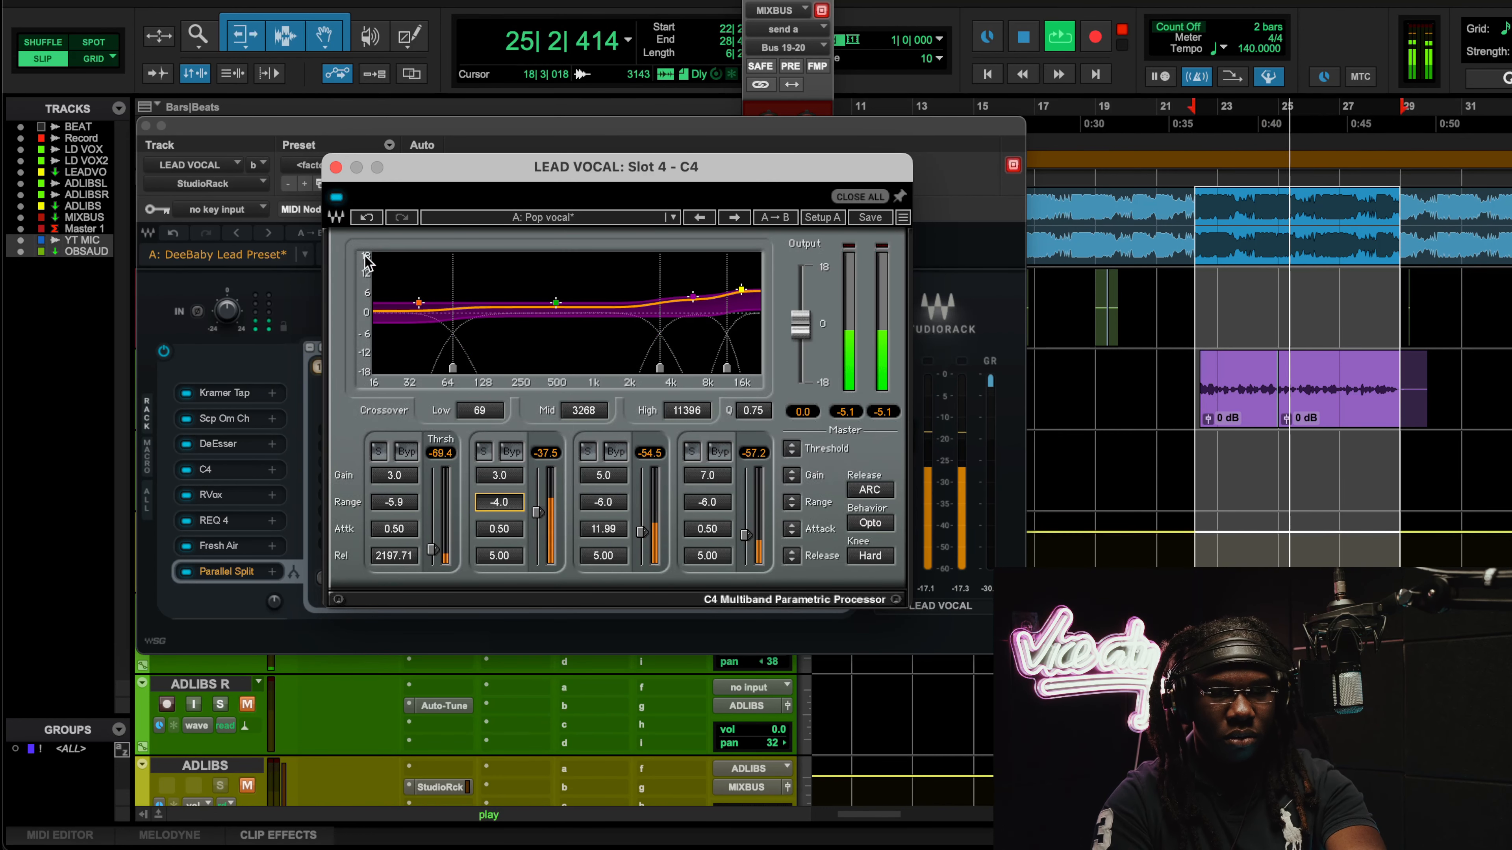
Reposition StudioRack and C4 to uncover the BEAT track's controls, and compare the playing vocal with C4 bypassed and active.
drag(203, 128, 246, 259)
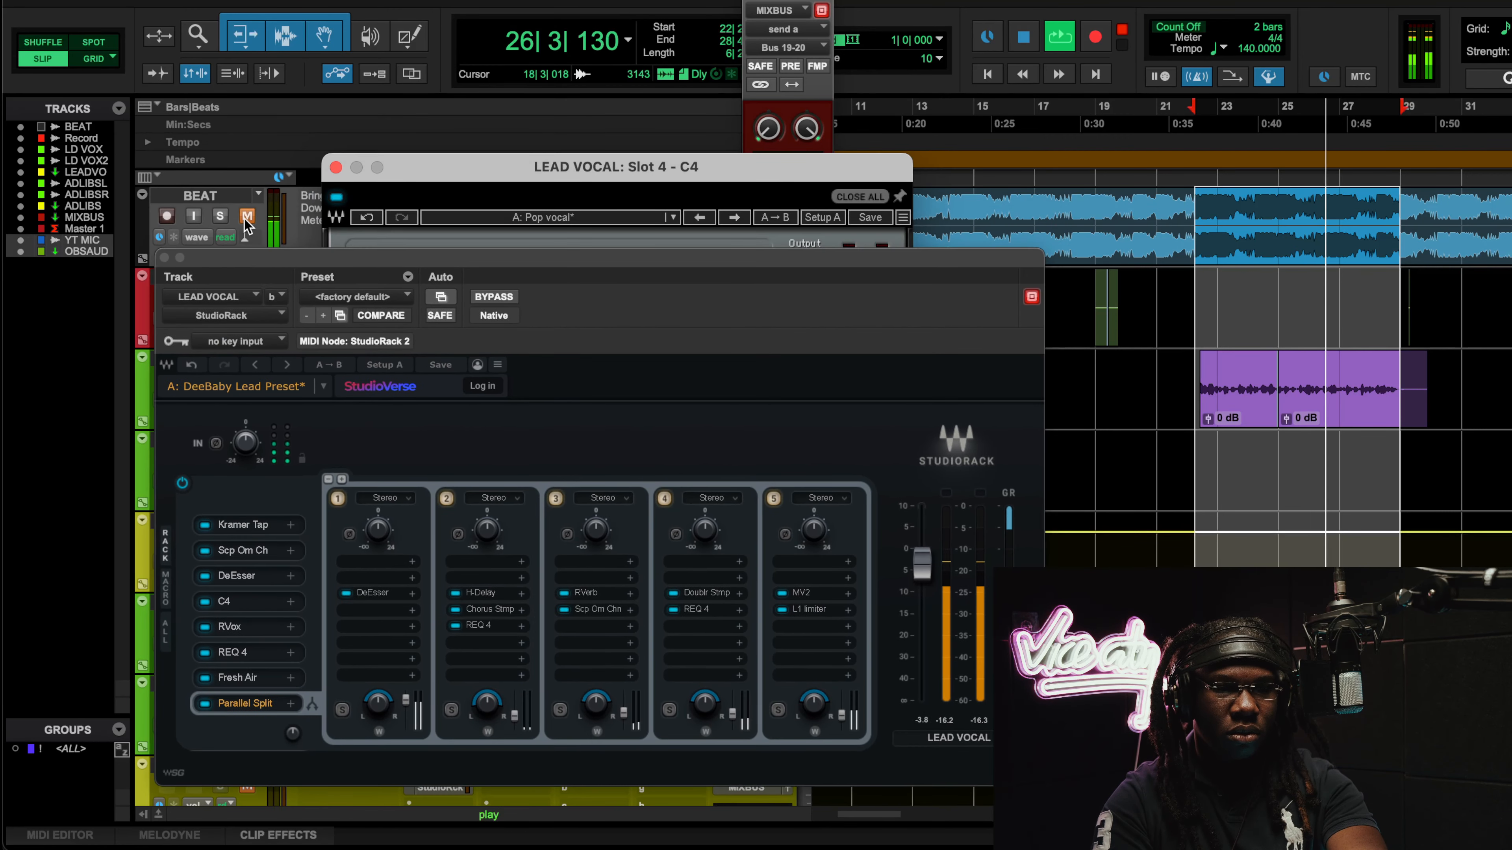
drag(536, 178, 528, 186)
click(328, 201)
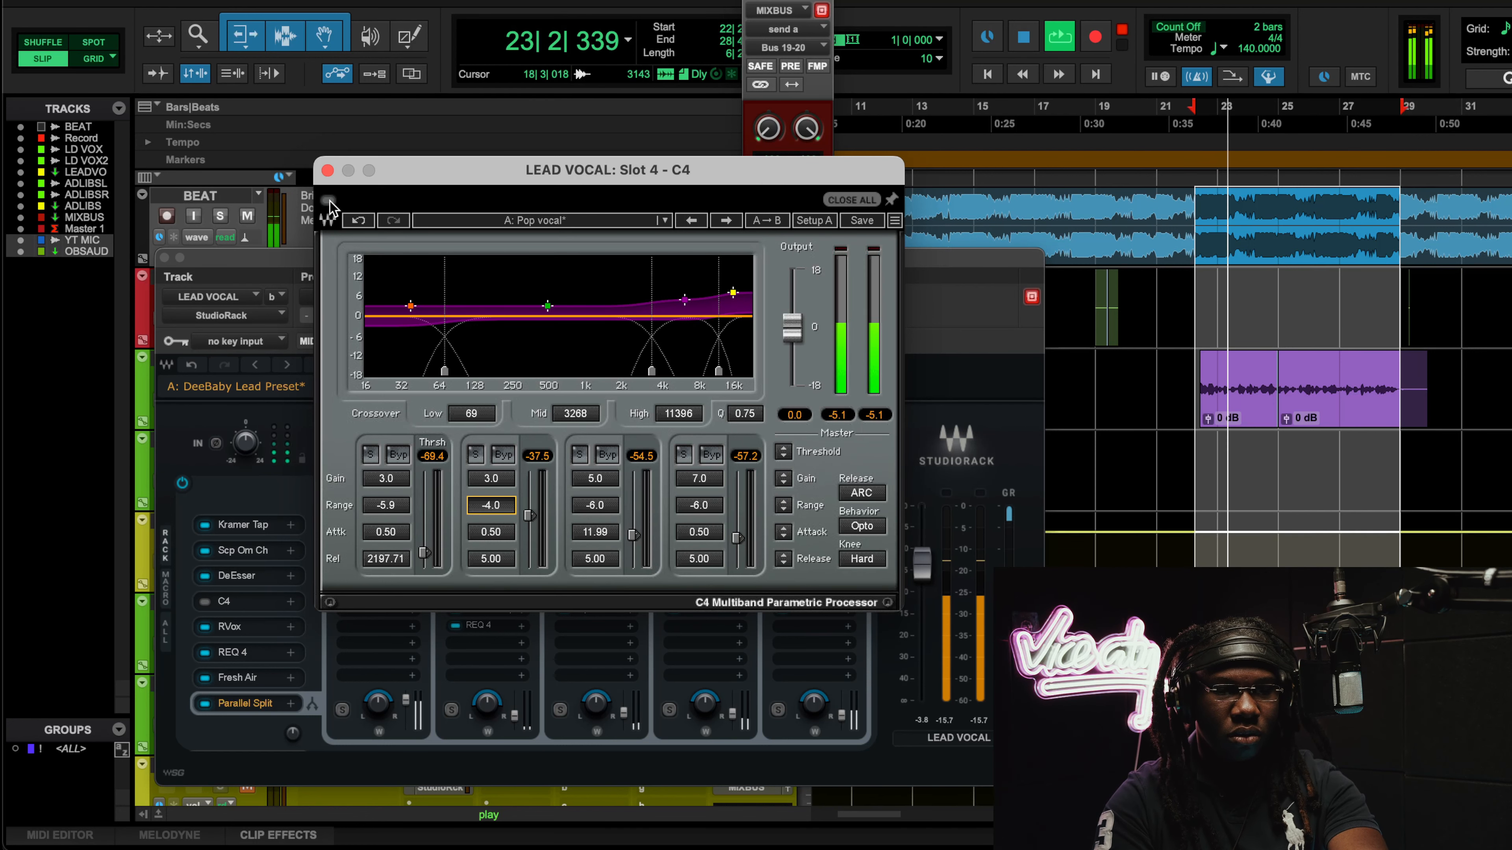
click(328, 201)
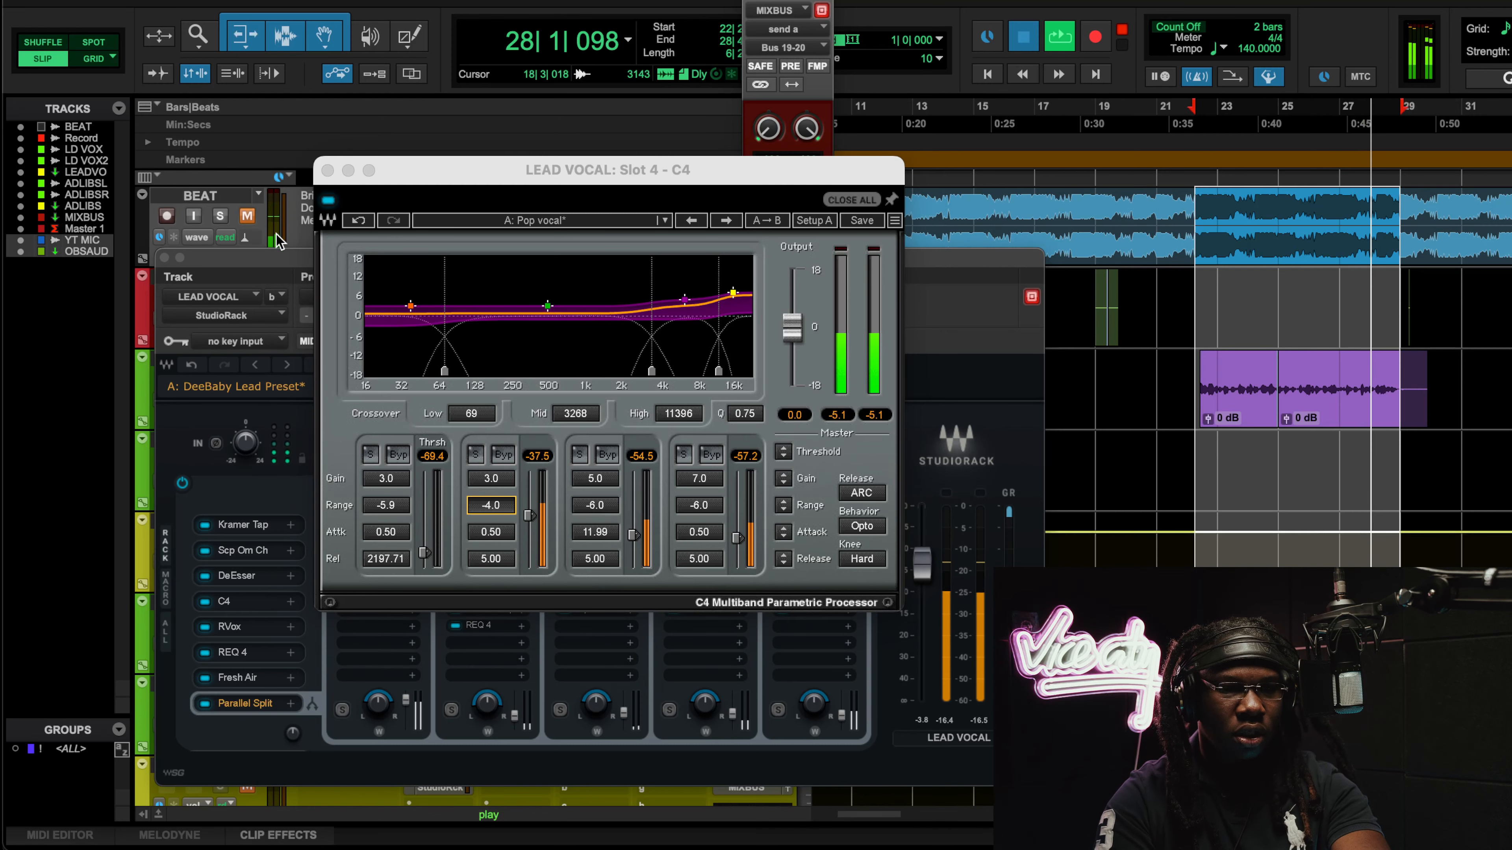
Rearrange the StudioRack and C4 windows, and open RVox from the fifth rack slot with all its controls in view.
drag(284, 262, 216, 176)
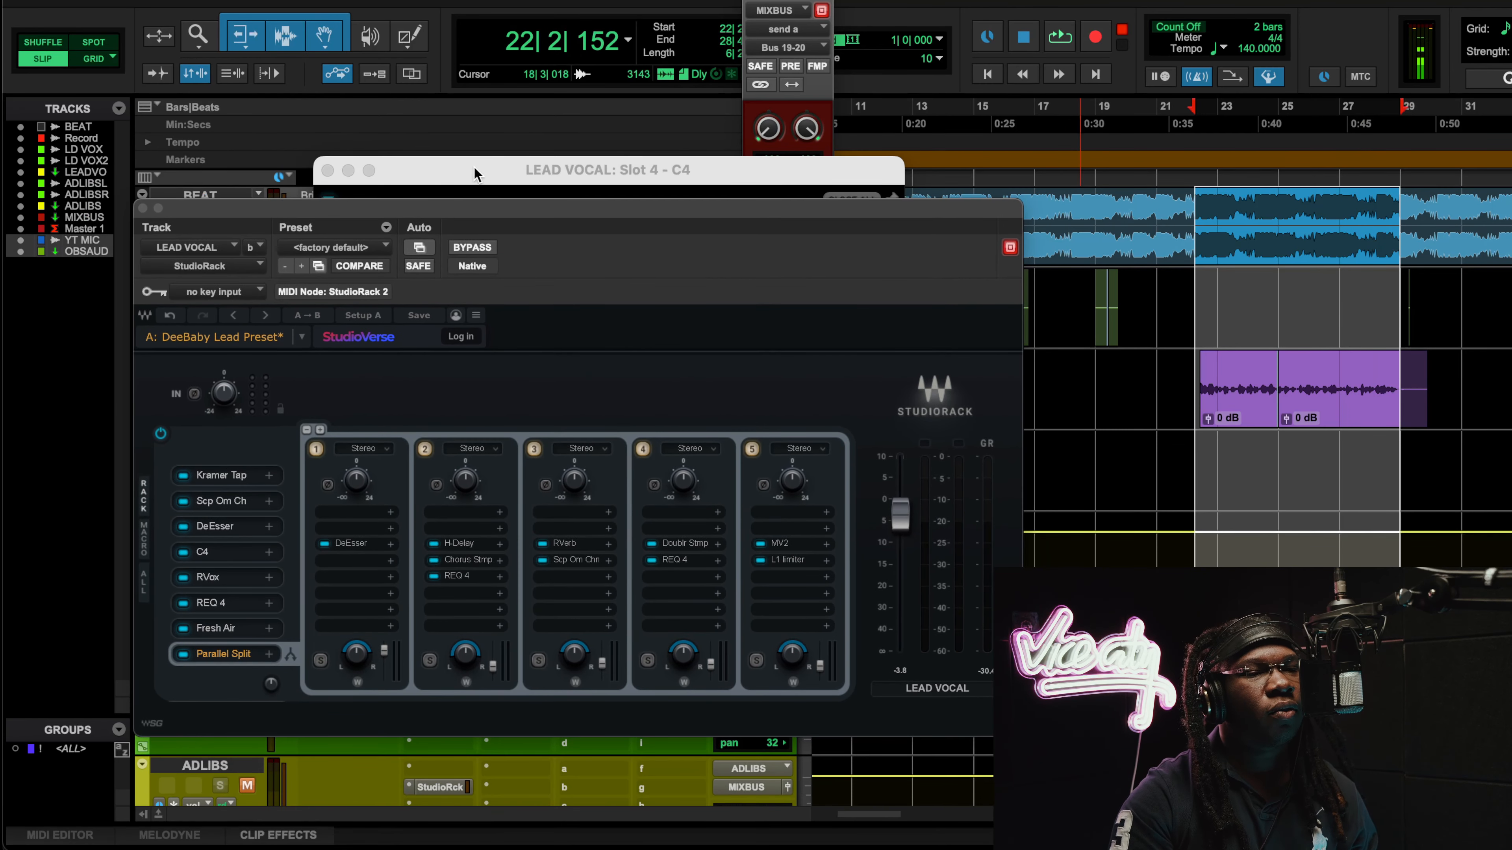
drag(479, 173, 507, 172)
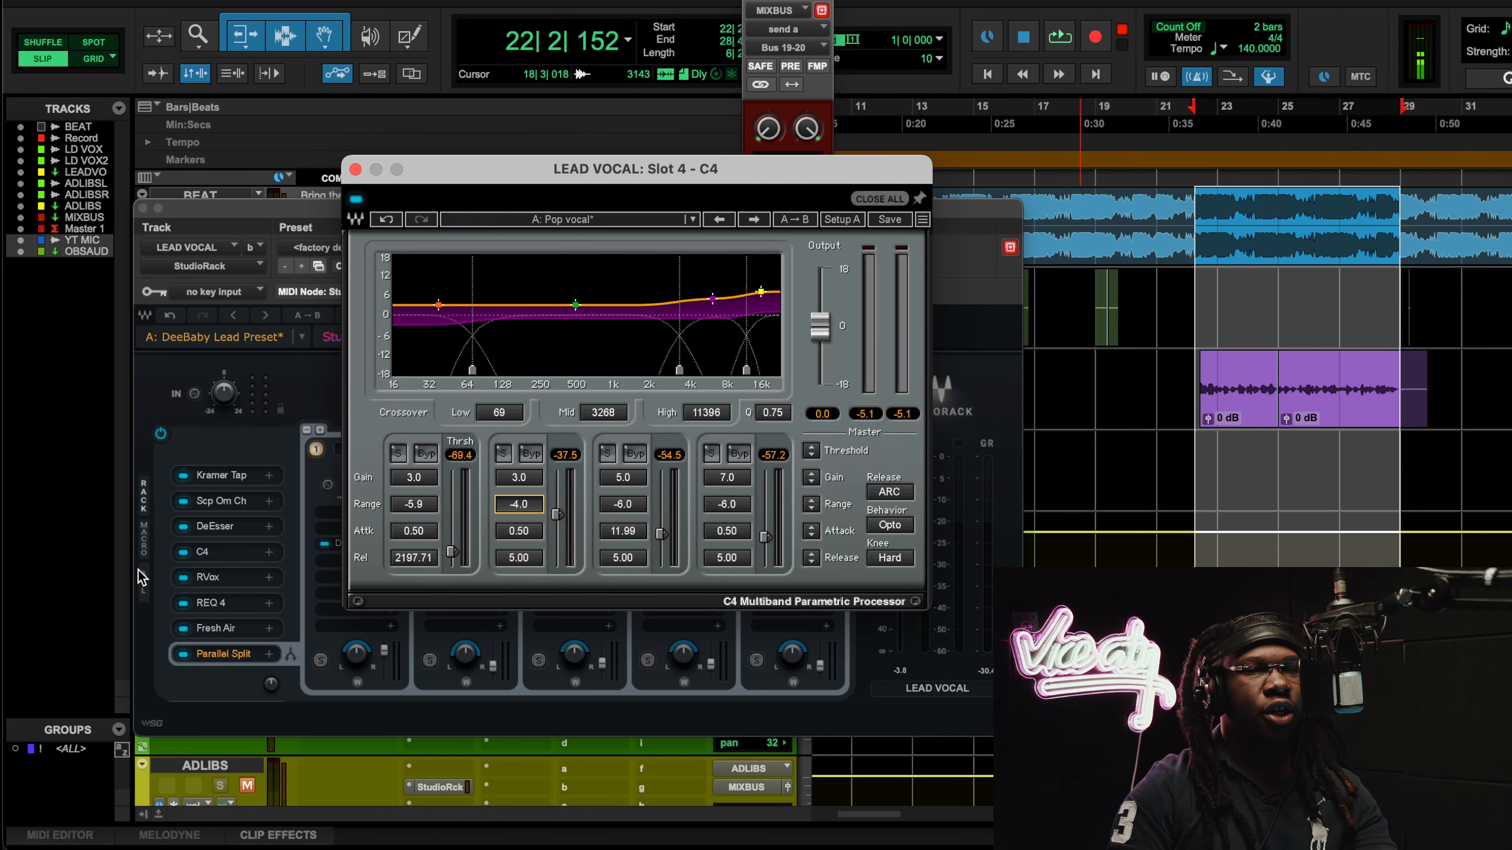
click(237, 578)
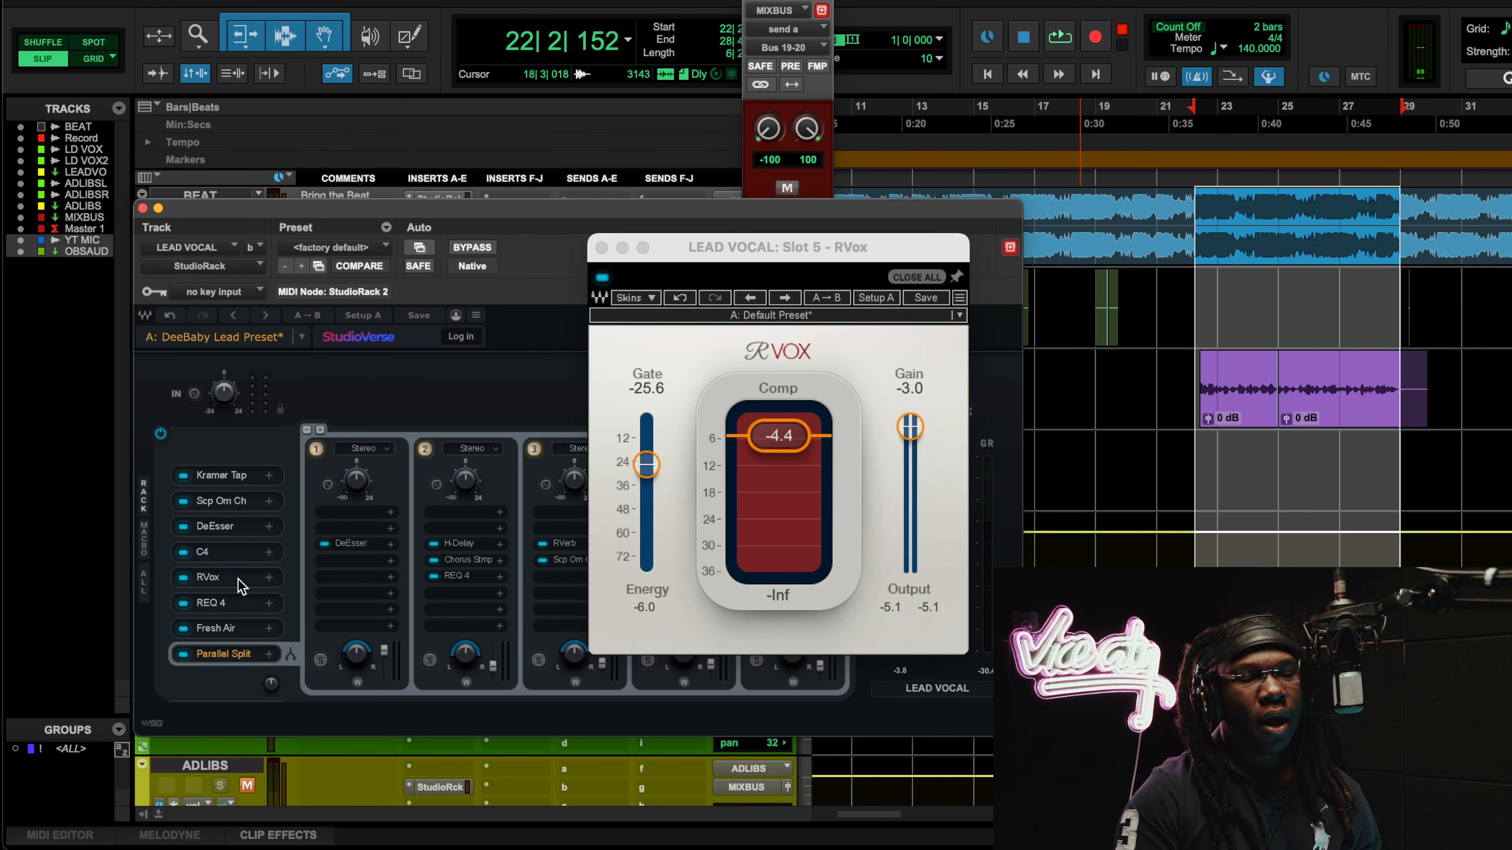
drag(763, 259, 685, 256)
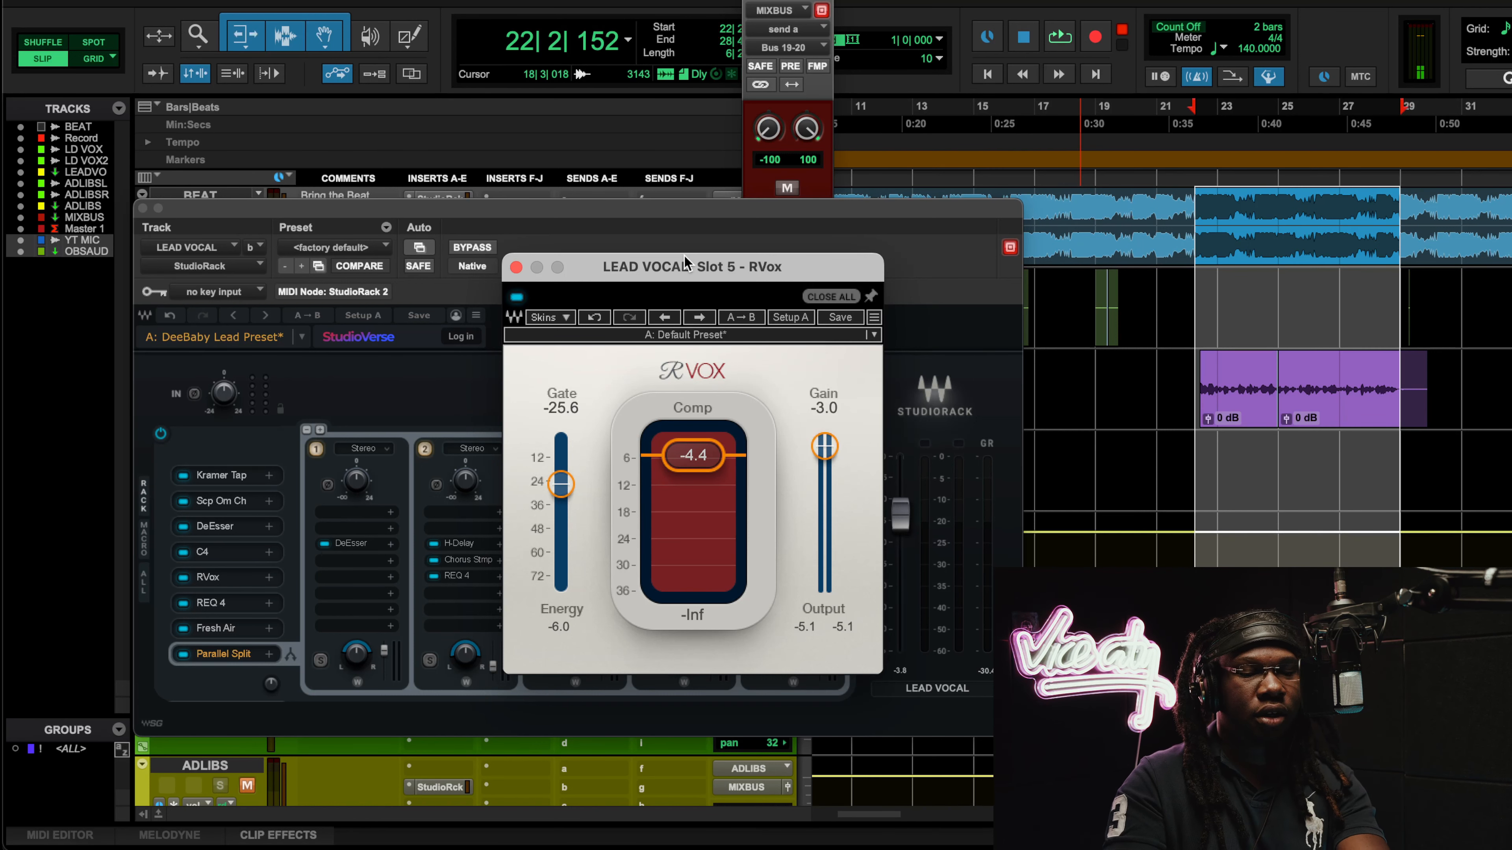
Play the loop, try RVox's Gate at -Inf to demonstrate its effect, undo the Gate change, and stop playback.
key(space)
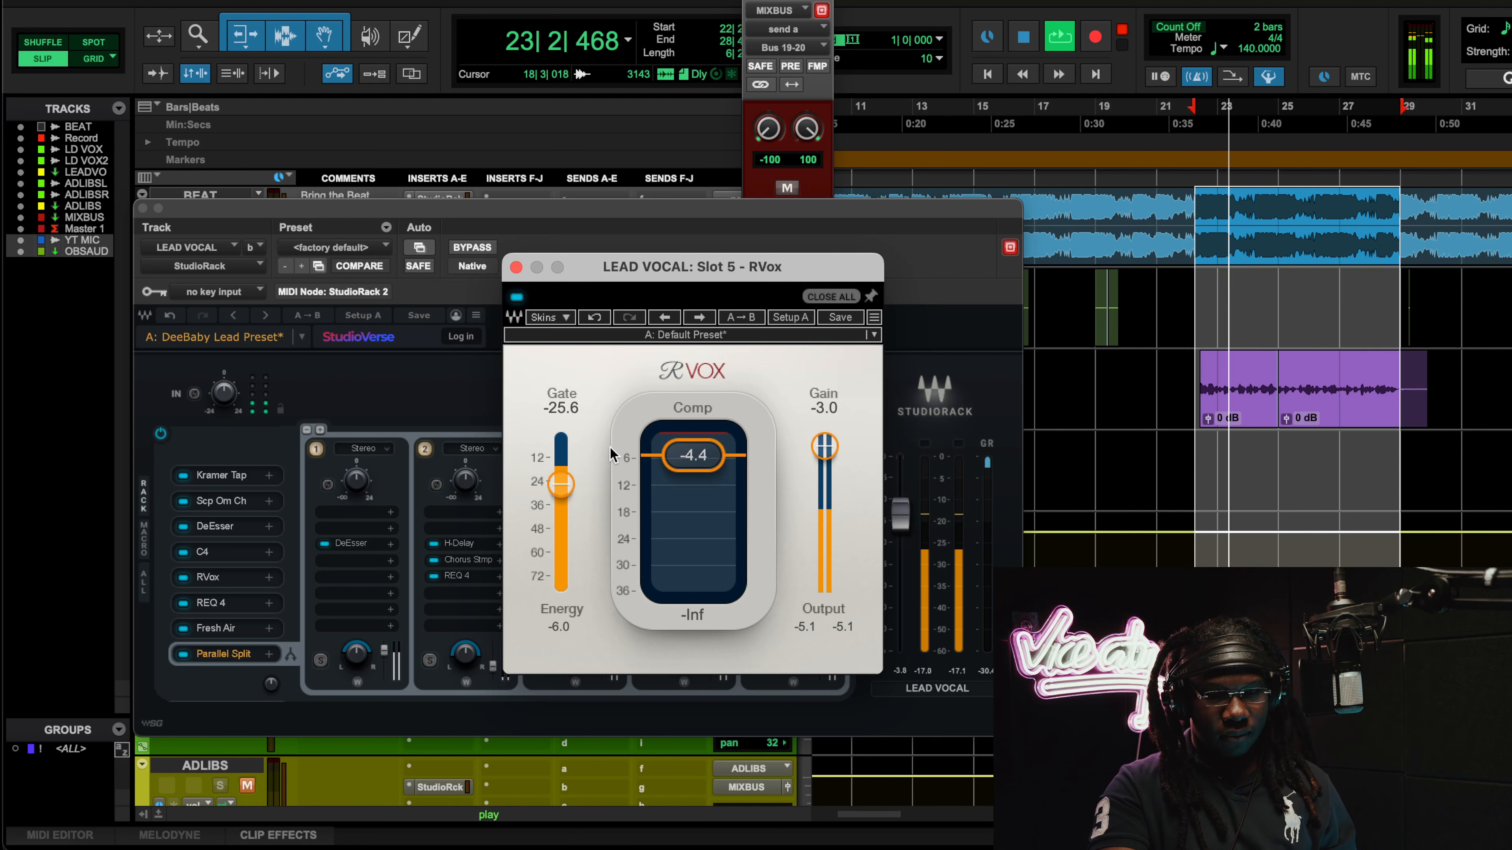
drag(561, 484, 562, 589)
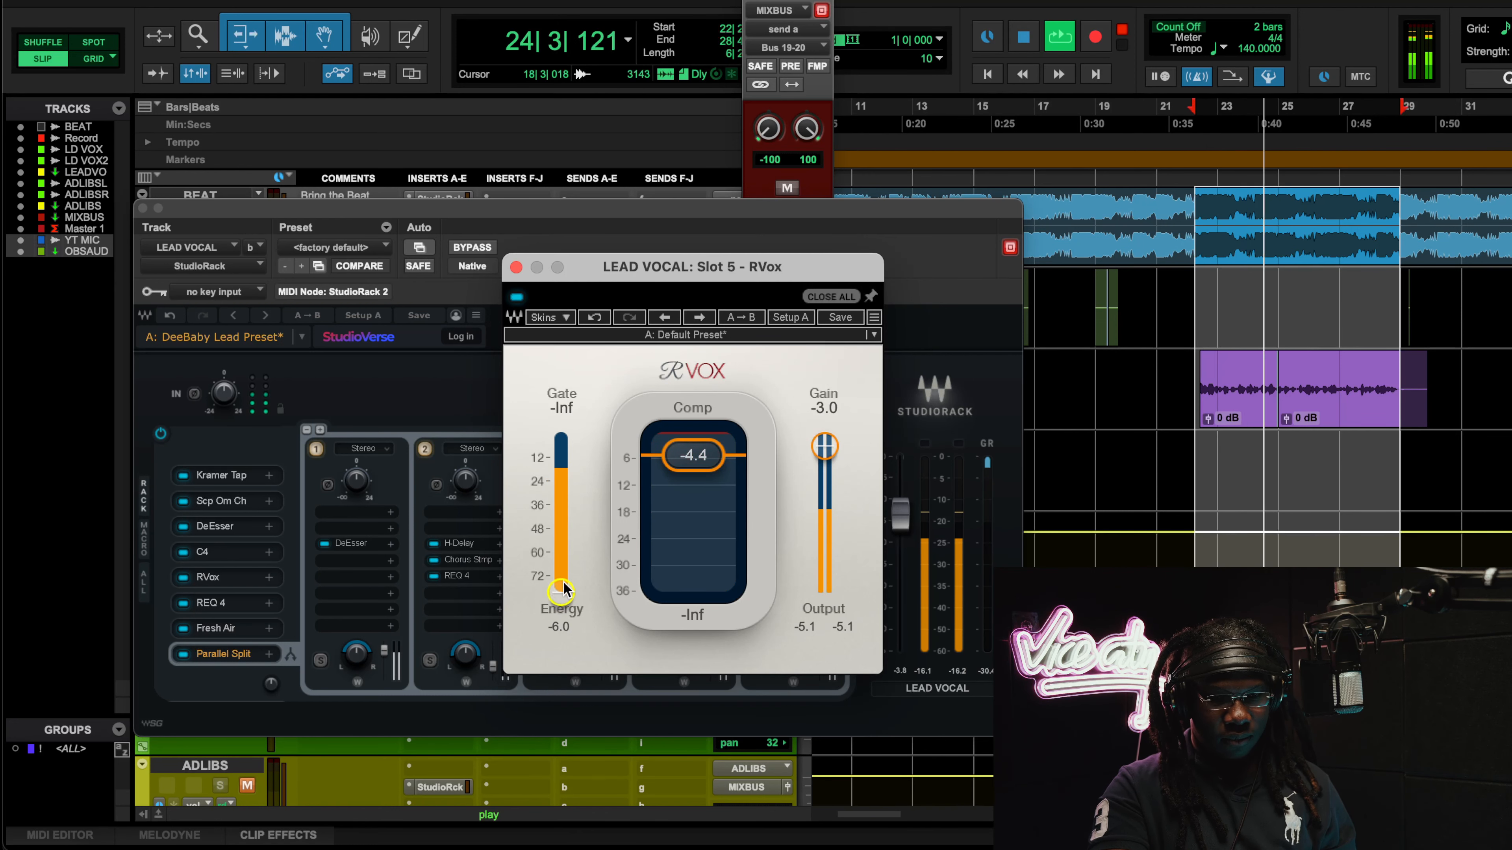
click(600, 319)
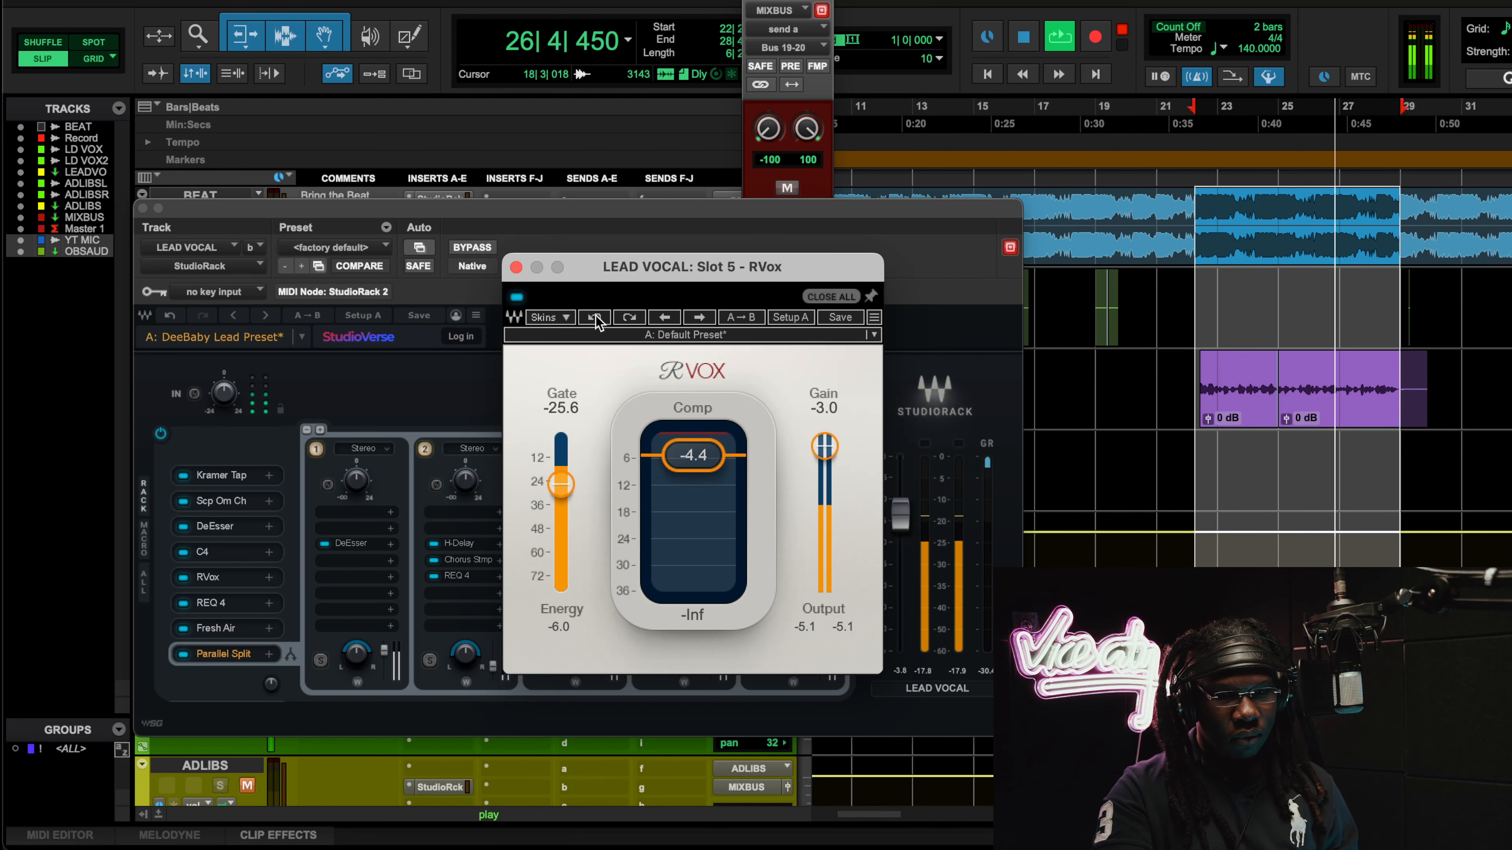
key(space)
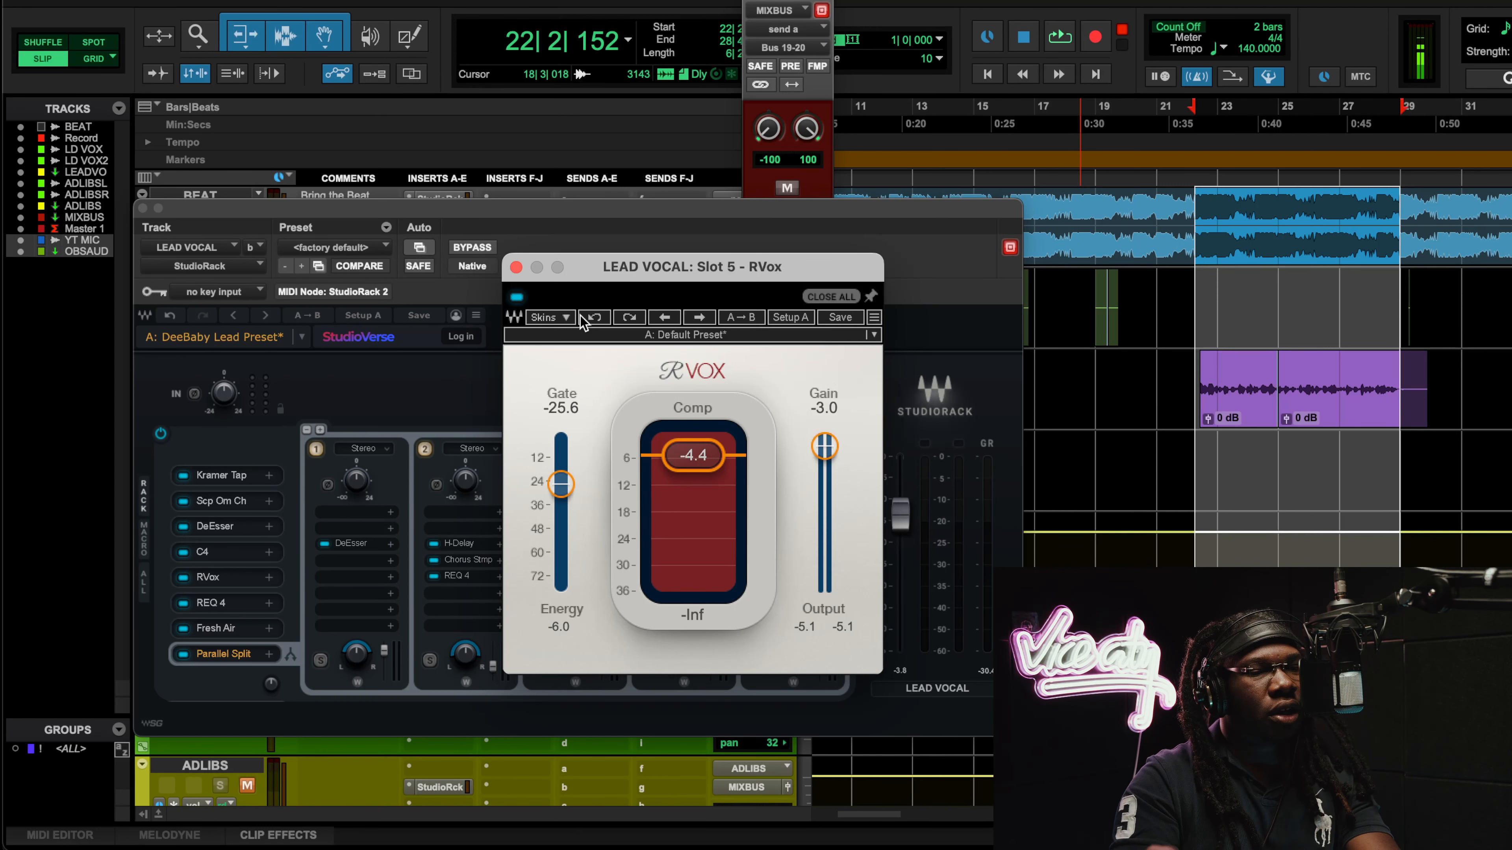
Play the loop and compare the vocal with RVox bypassed and active.
key(space)
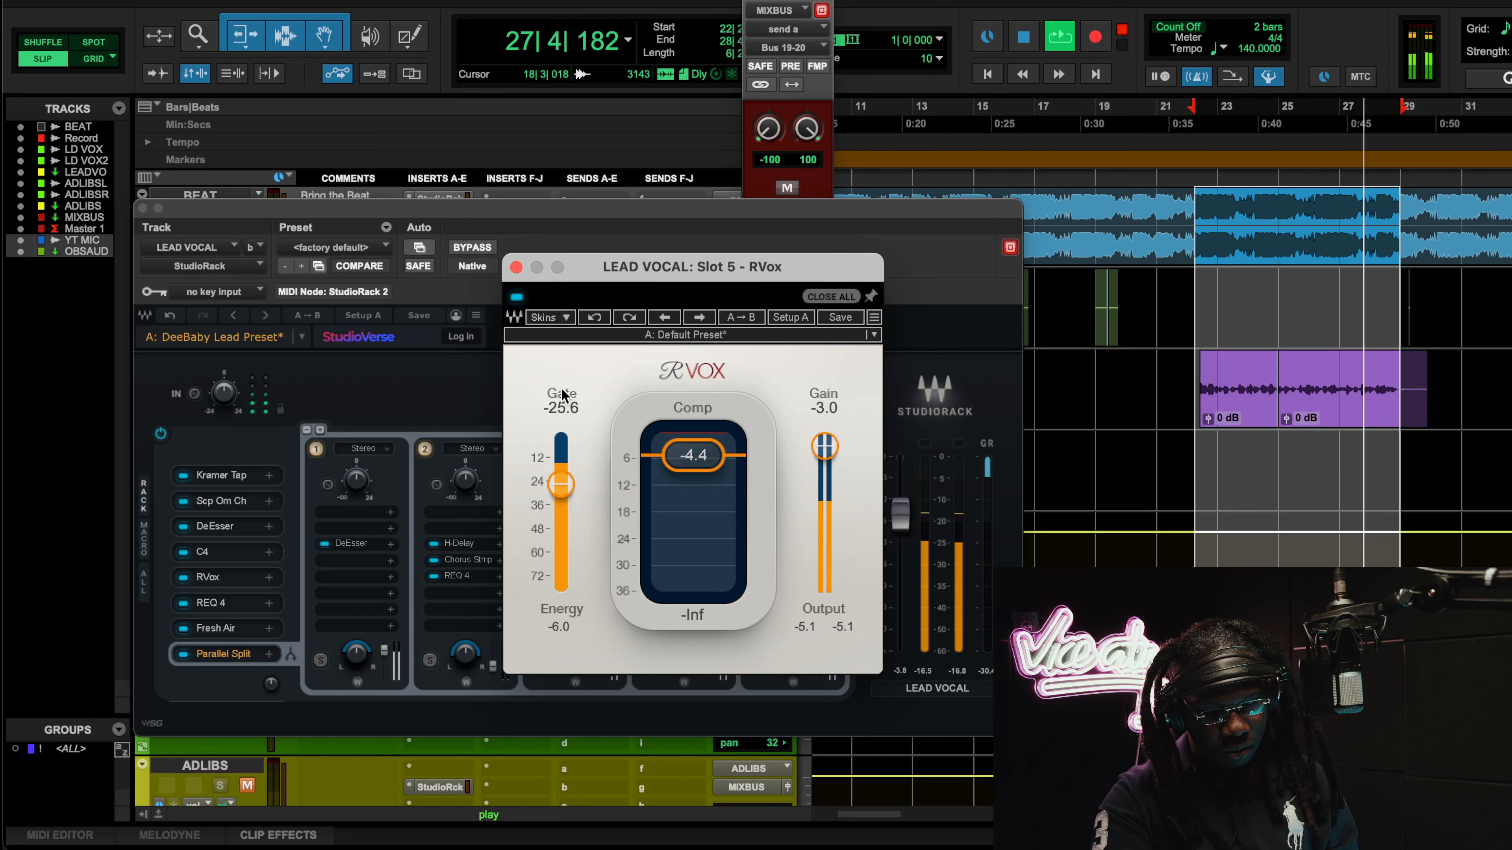
click(517, 297)
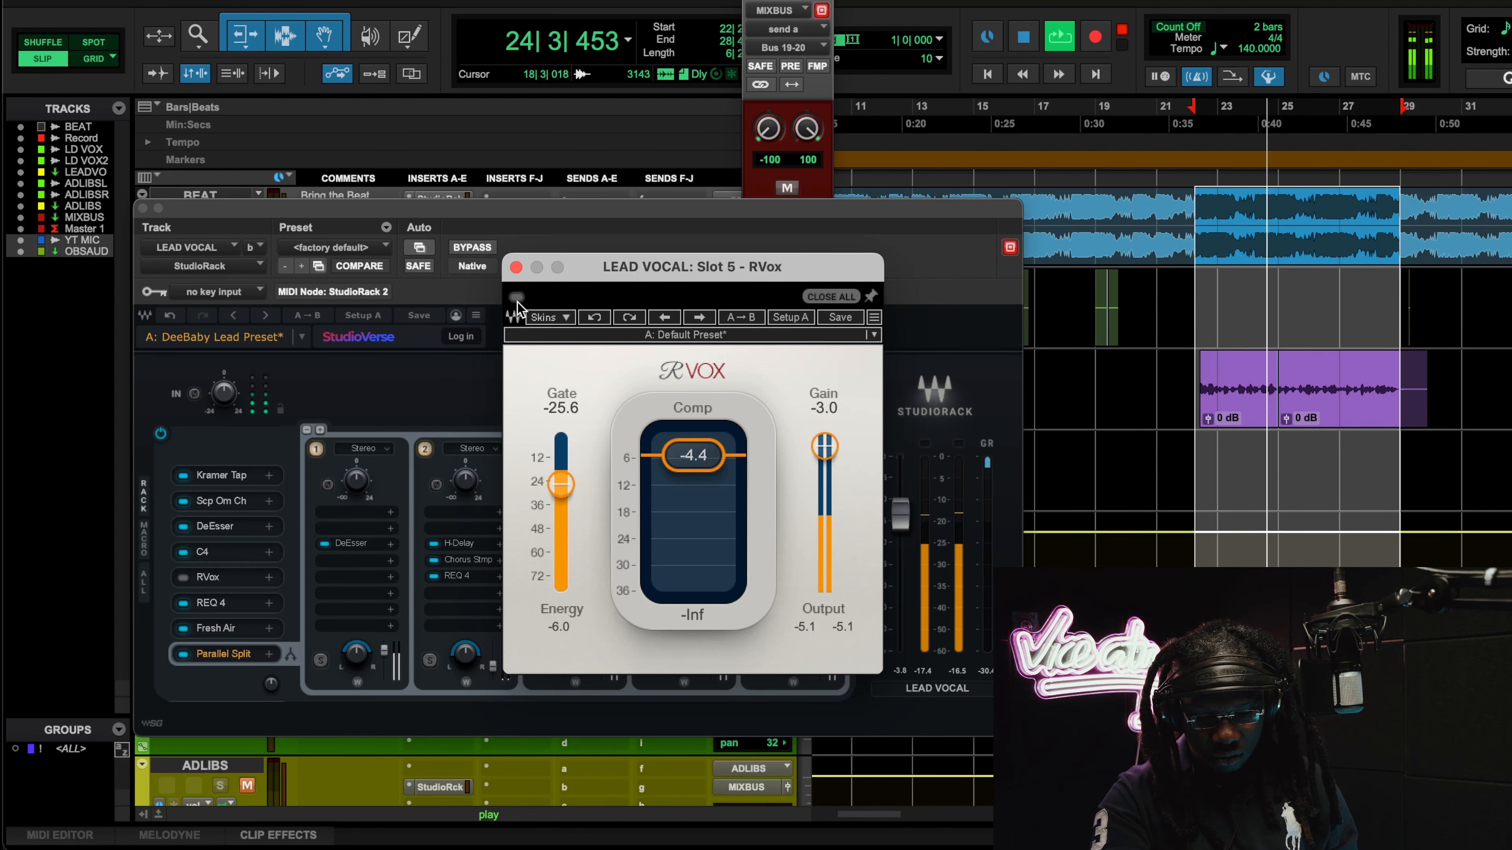
click(516, 297)
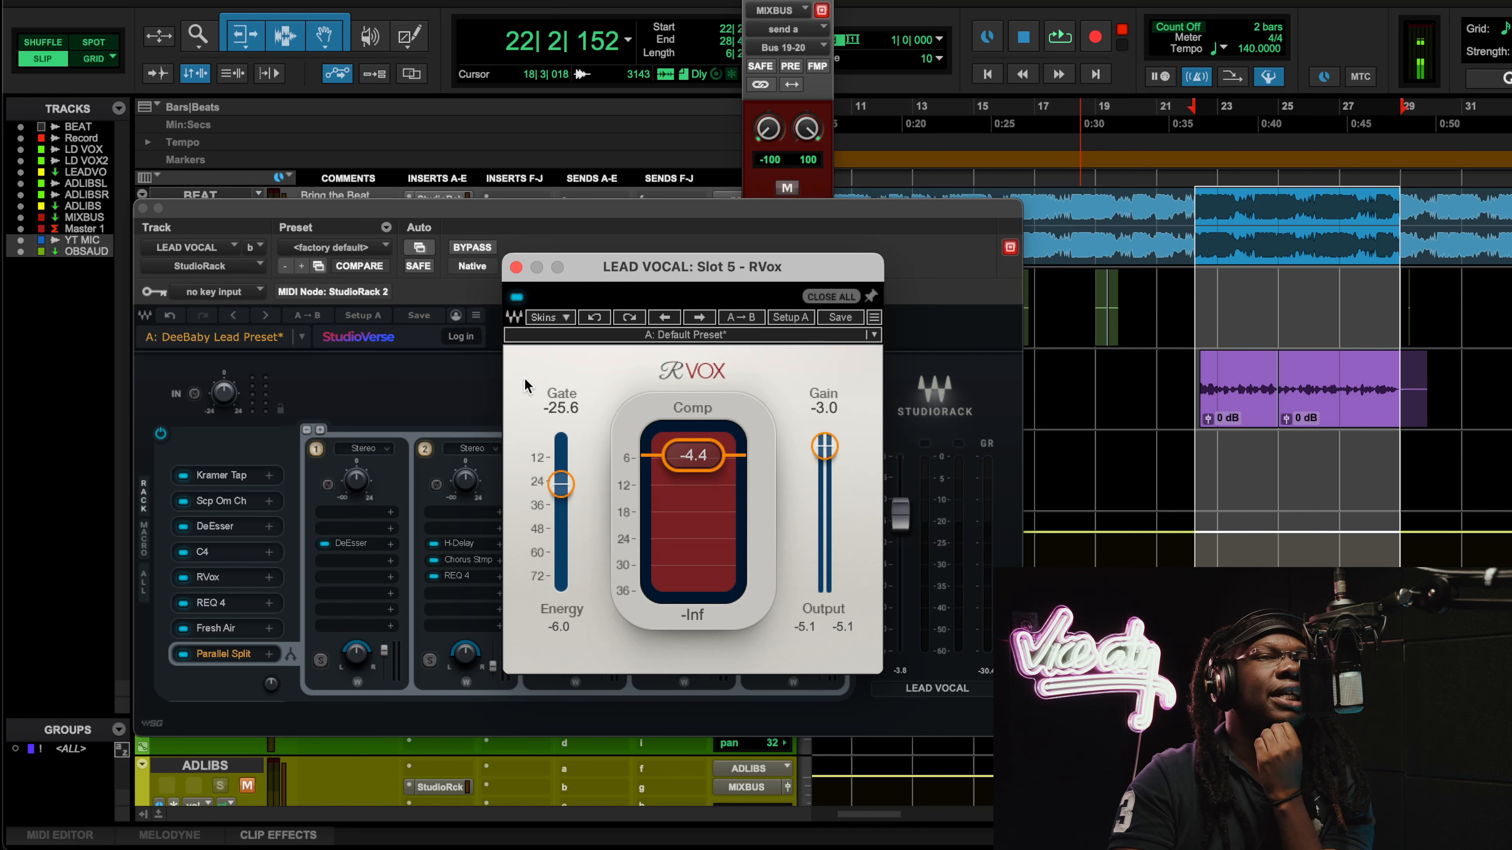
Close RVox, open REQ 4 from the sixth rack slot, and adjust its band 5 to a Gain of 1.3.
click(516, 267)
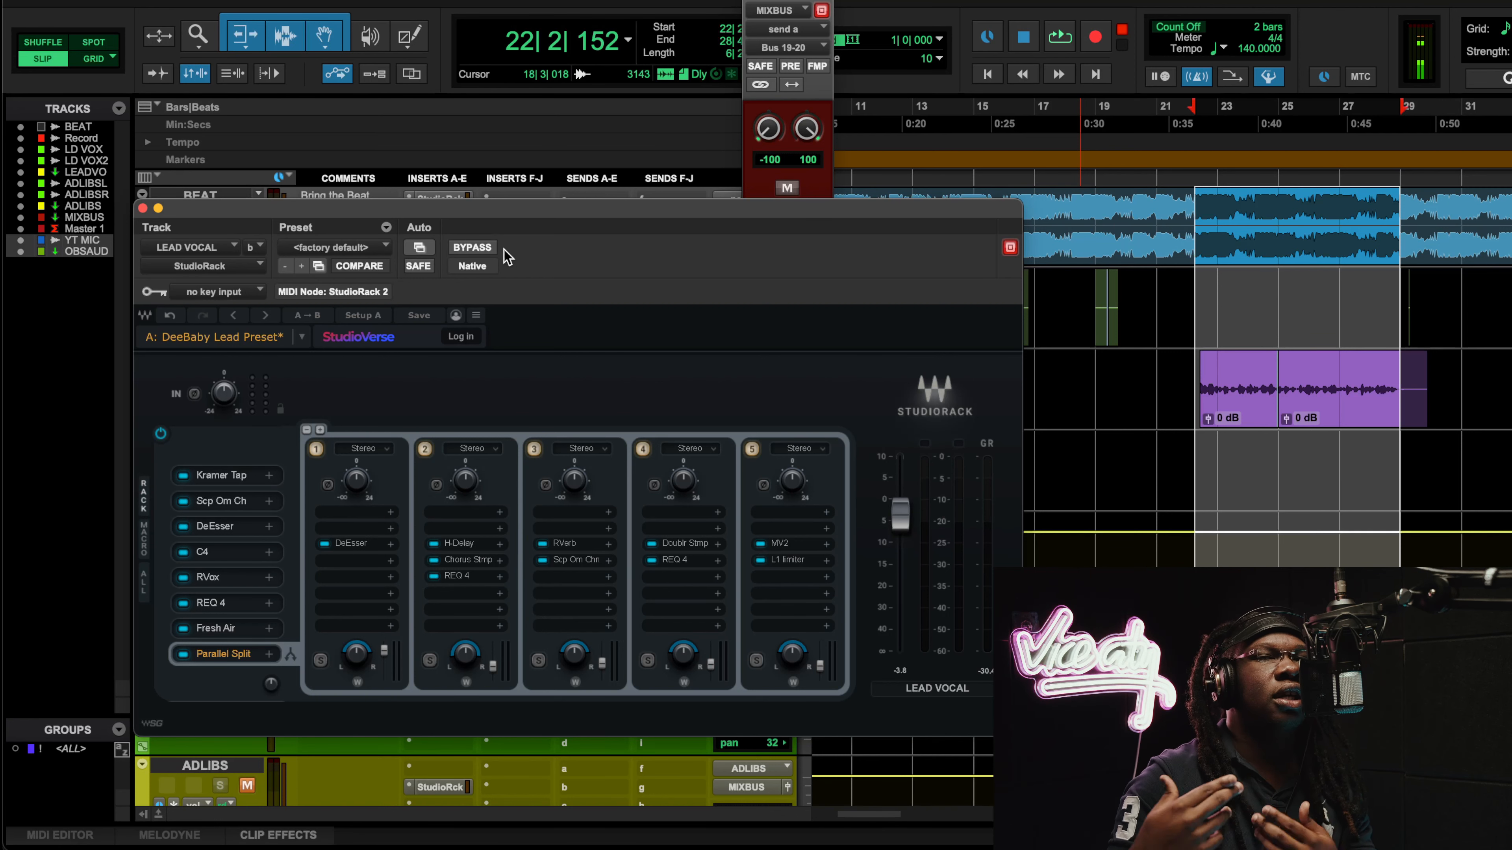
click(223, 602)
drag(596, 169, 456, 165)
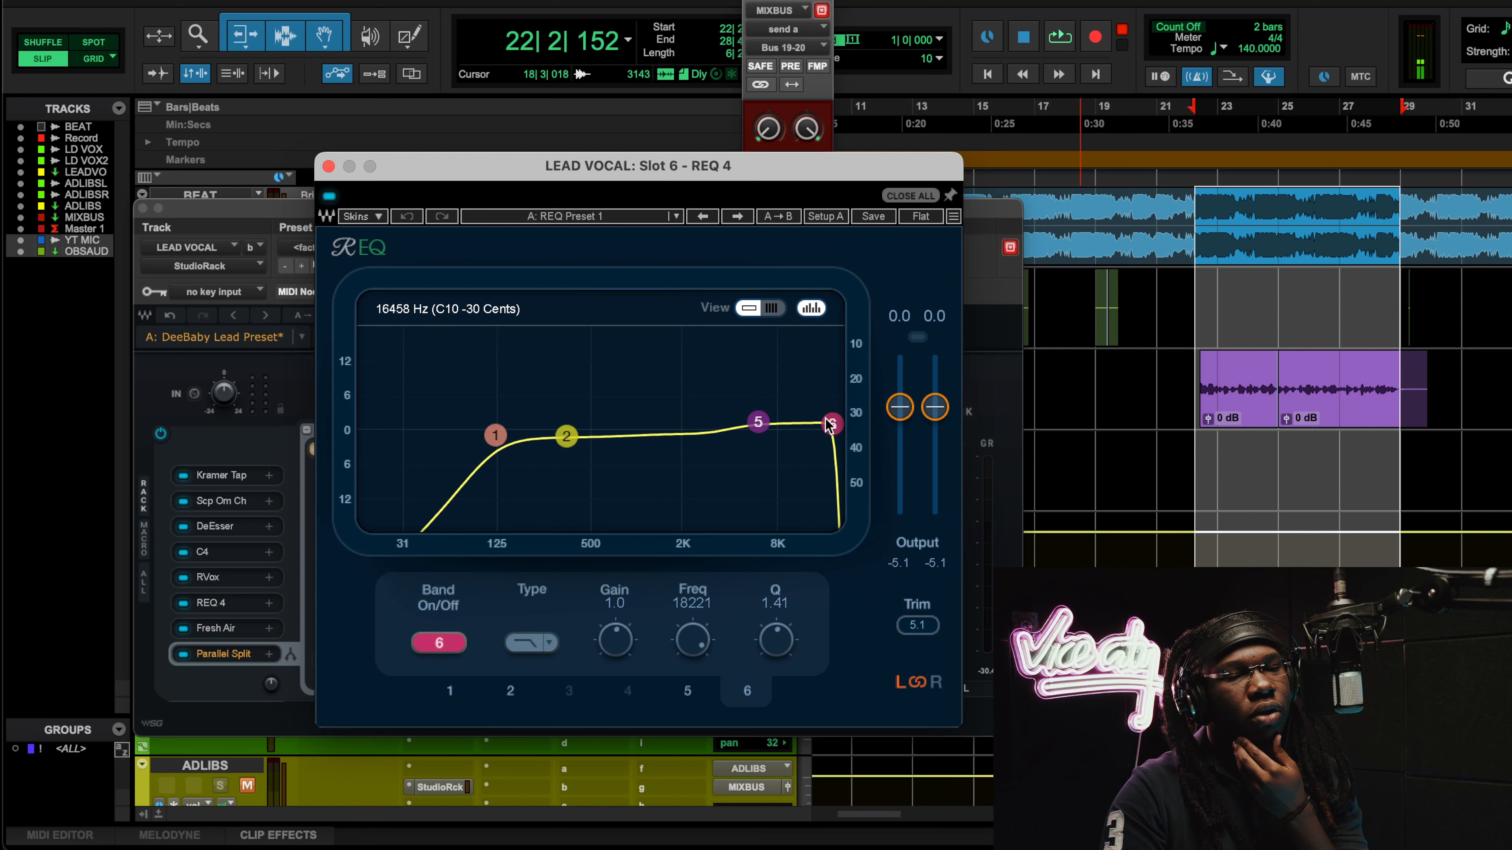
click(758, 423)
drag(758, 424, 757, 427)
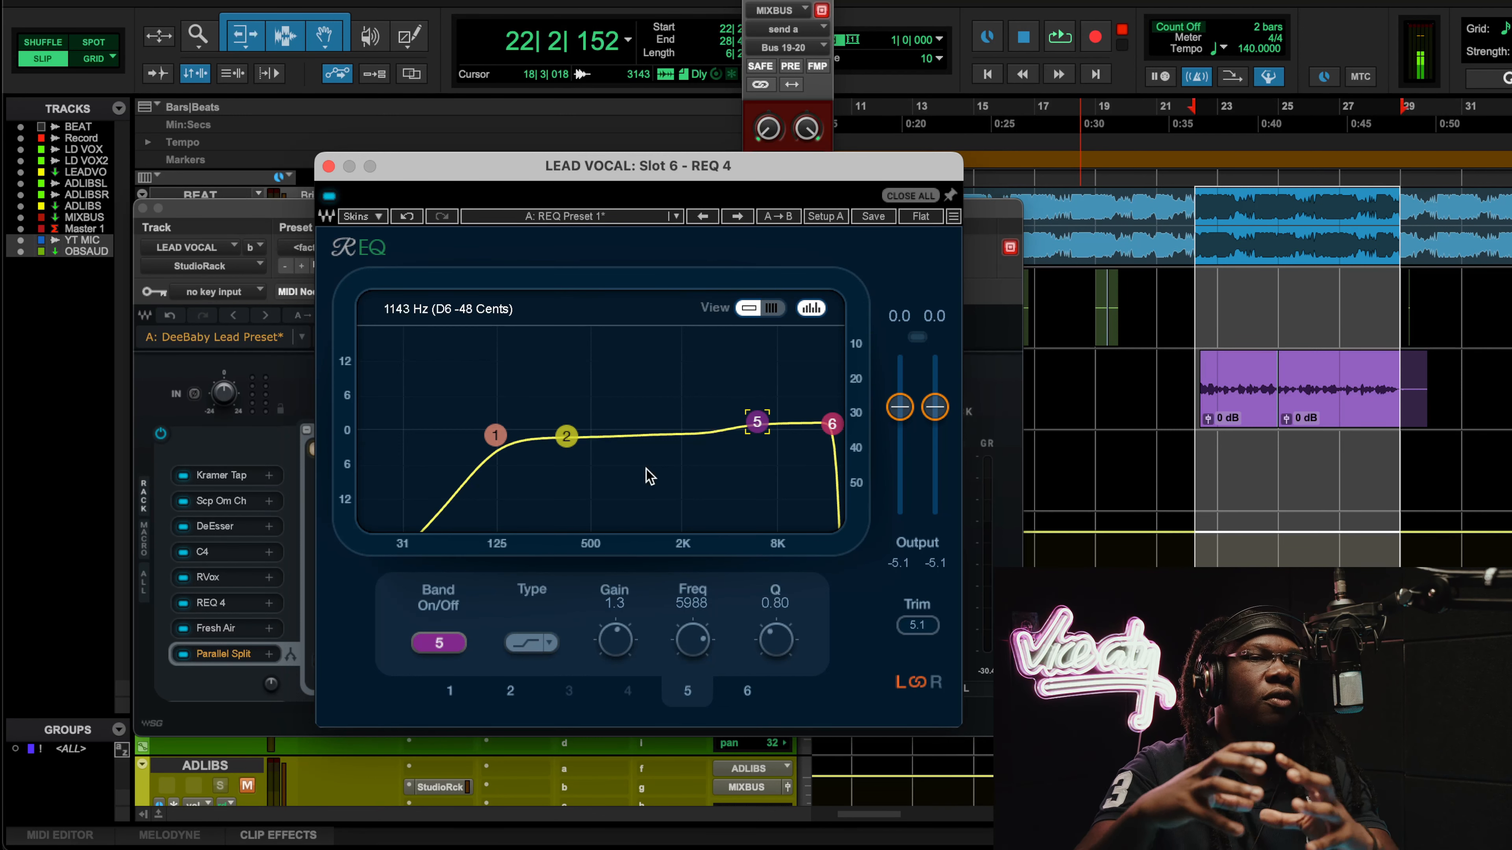
Play the loop with the StudioRack window moved aside, and compare the vocal with REQ 4 bypassed and active.
key(space)
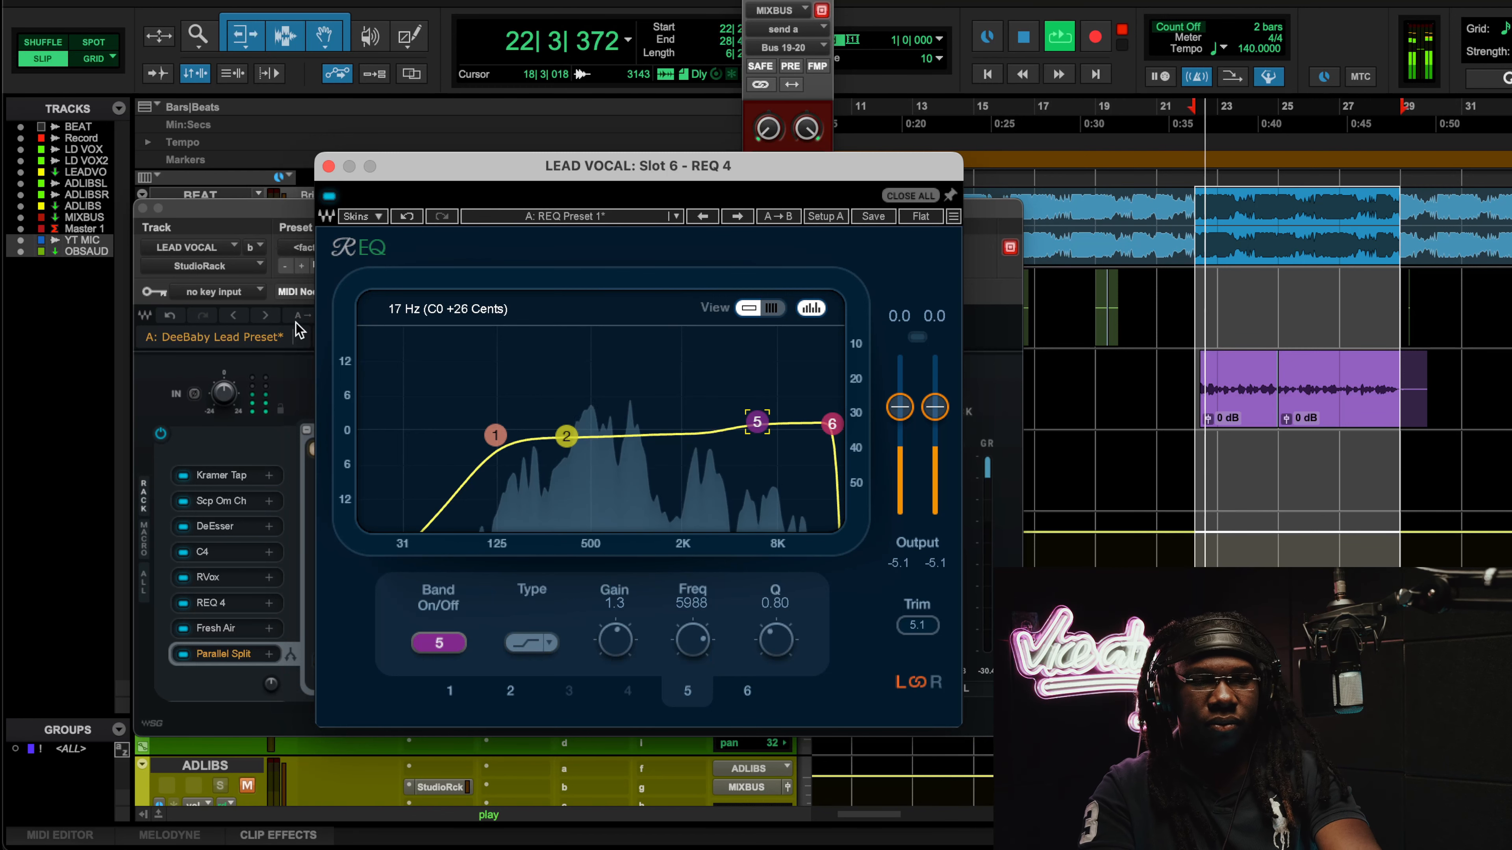
drag(265, 216, 249, 228)
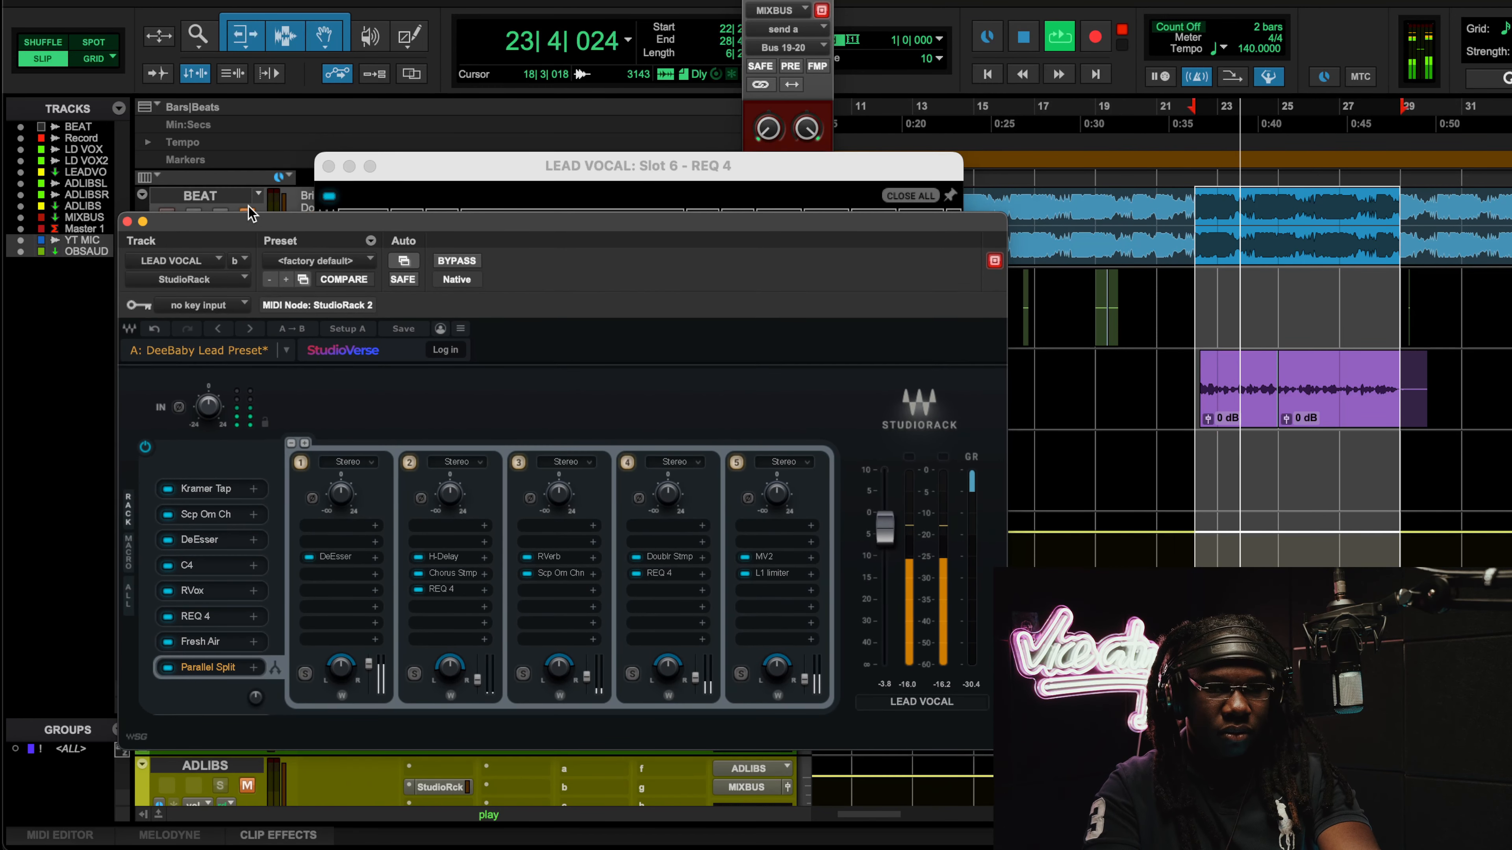
click(496, 179)
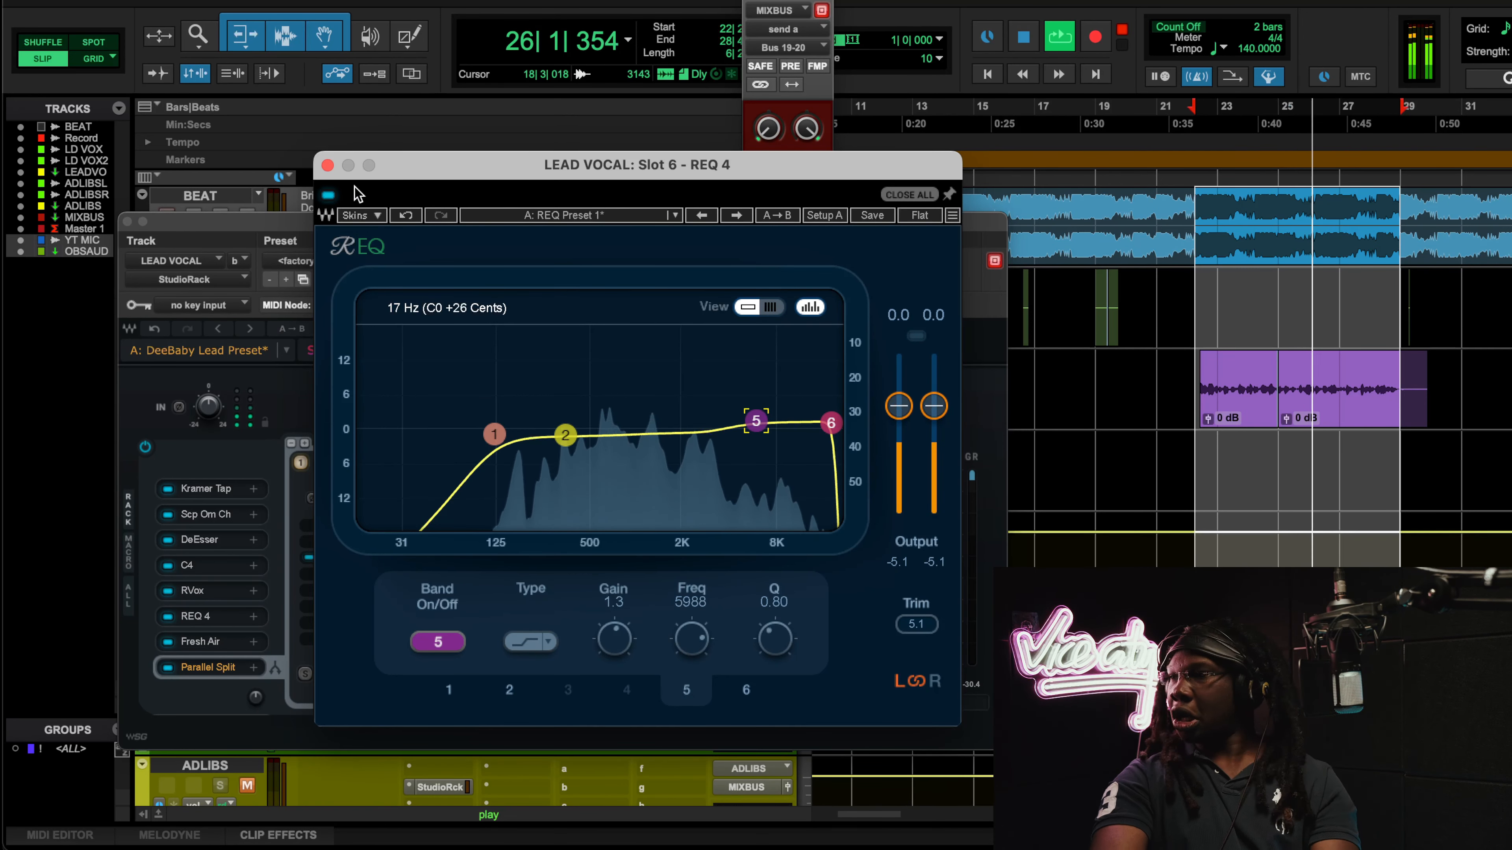
click(328, 196)
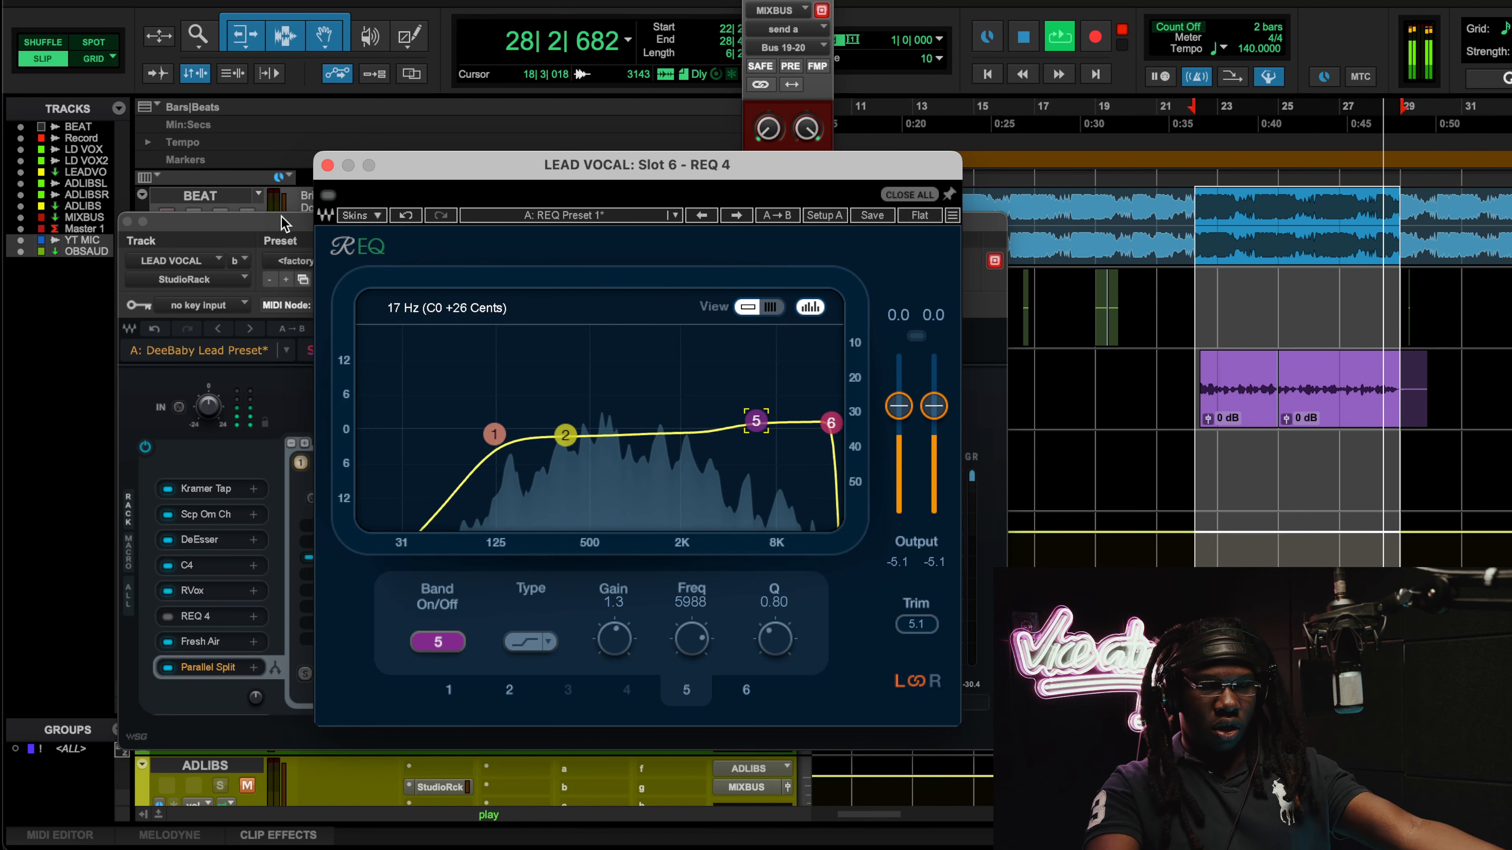
click(328, 196)
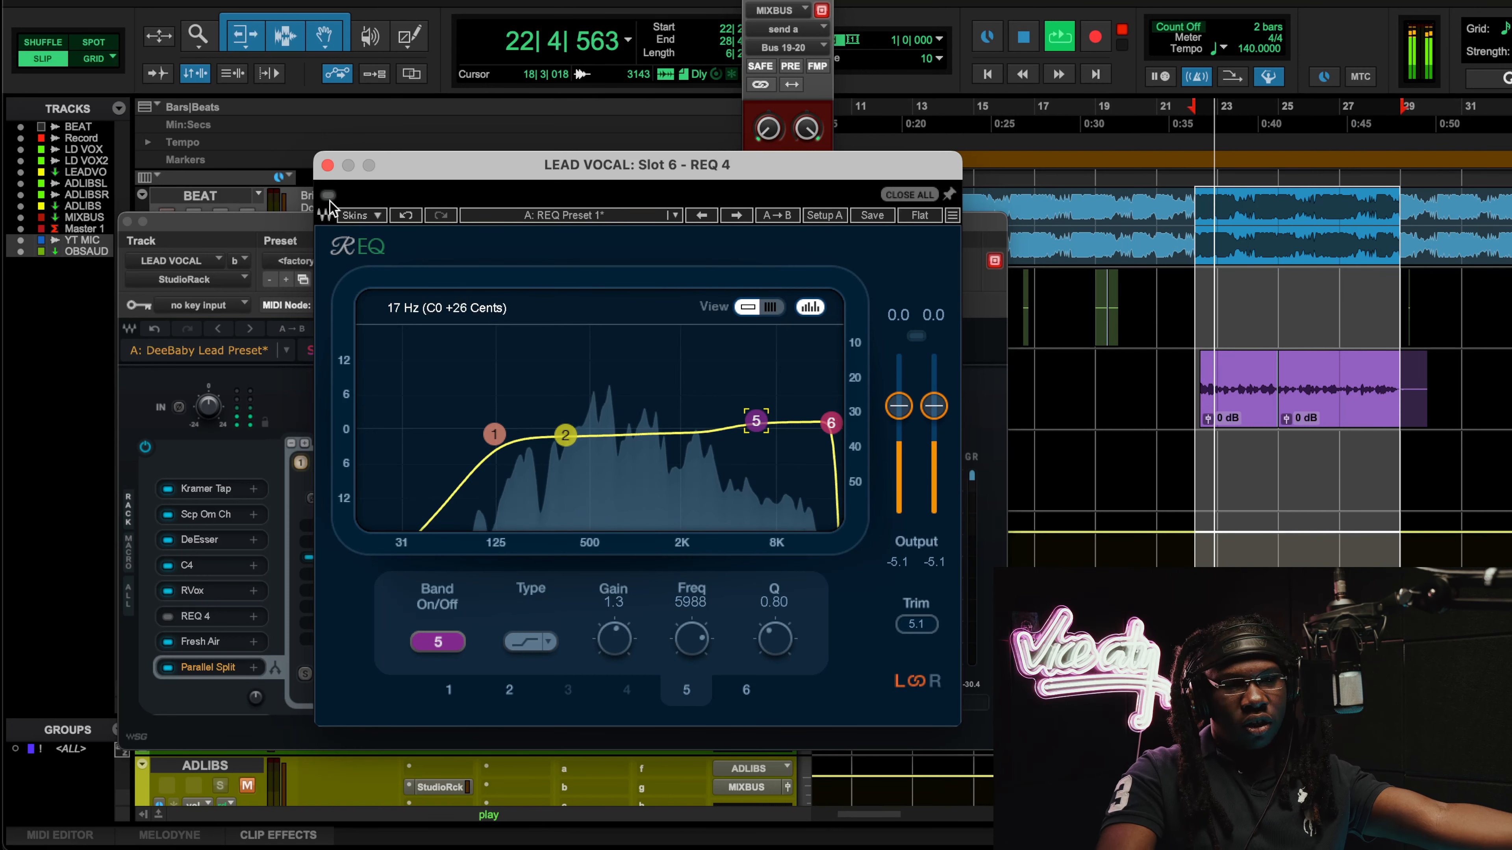
Move StudioRack below the BEAT track, compare REQ 4 bypassed and active once more, and stop playback.
click(284, 226)
drag(283, 232, 280, 288)
click(351, 209)
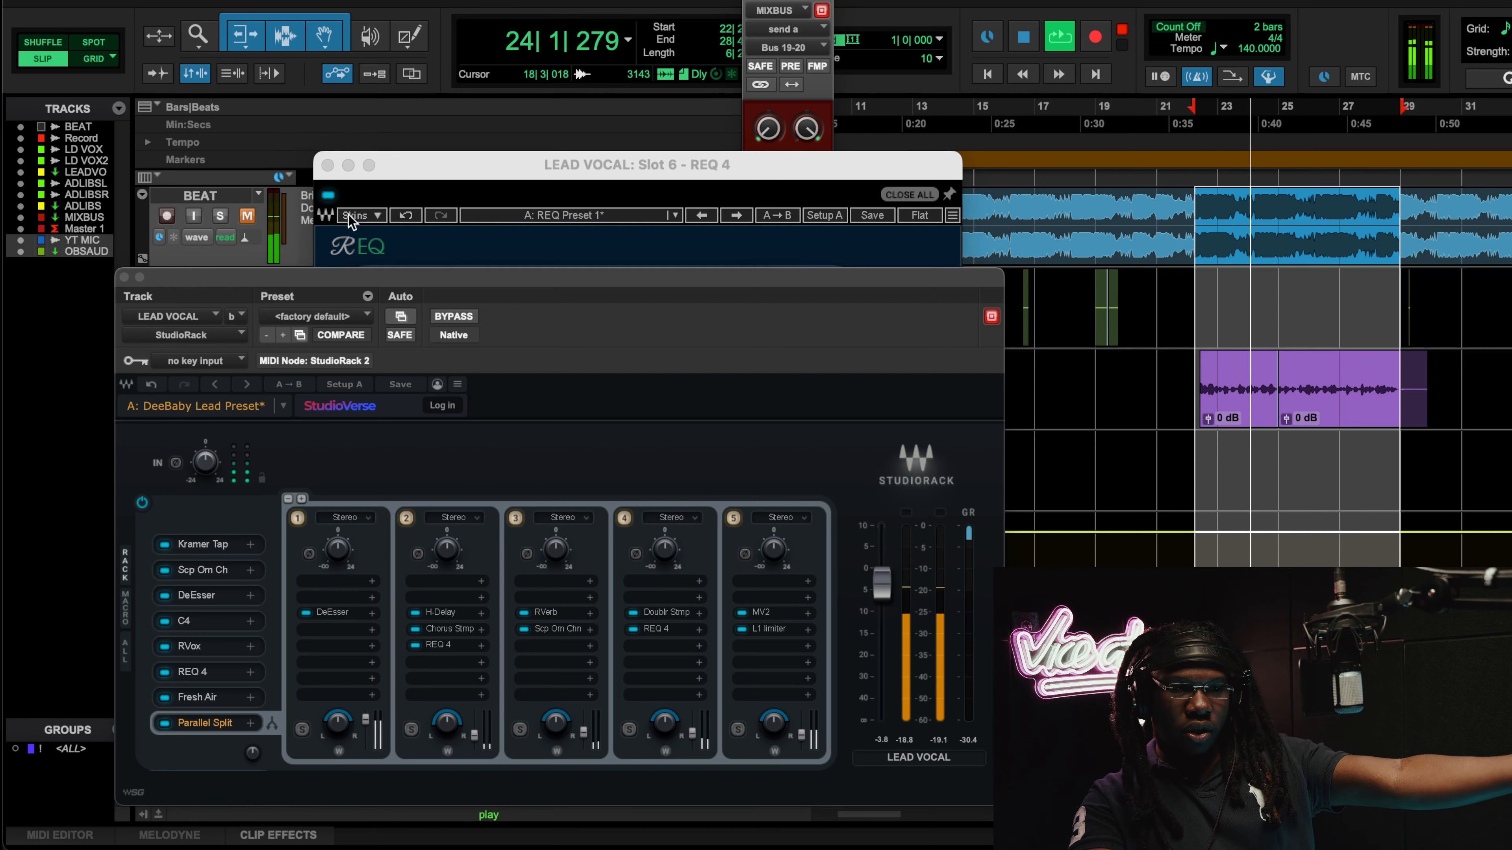
click(329, 196)
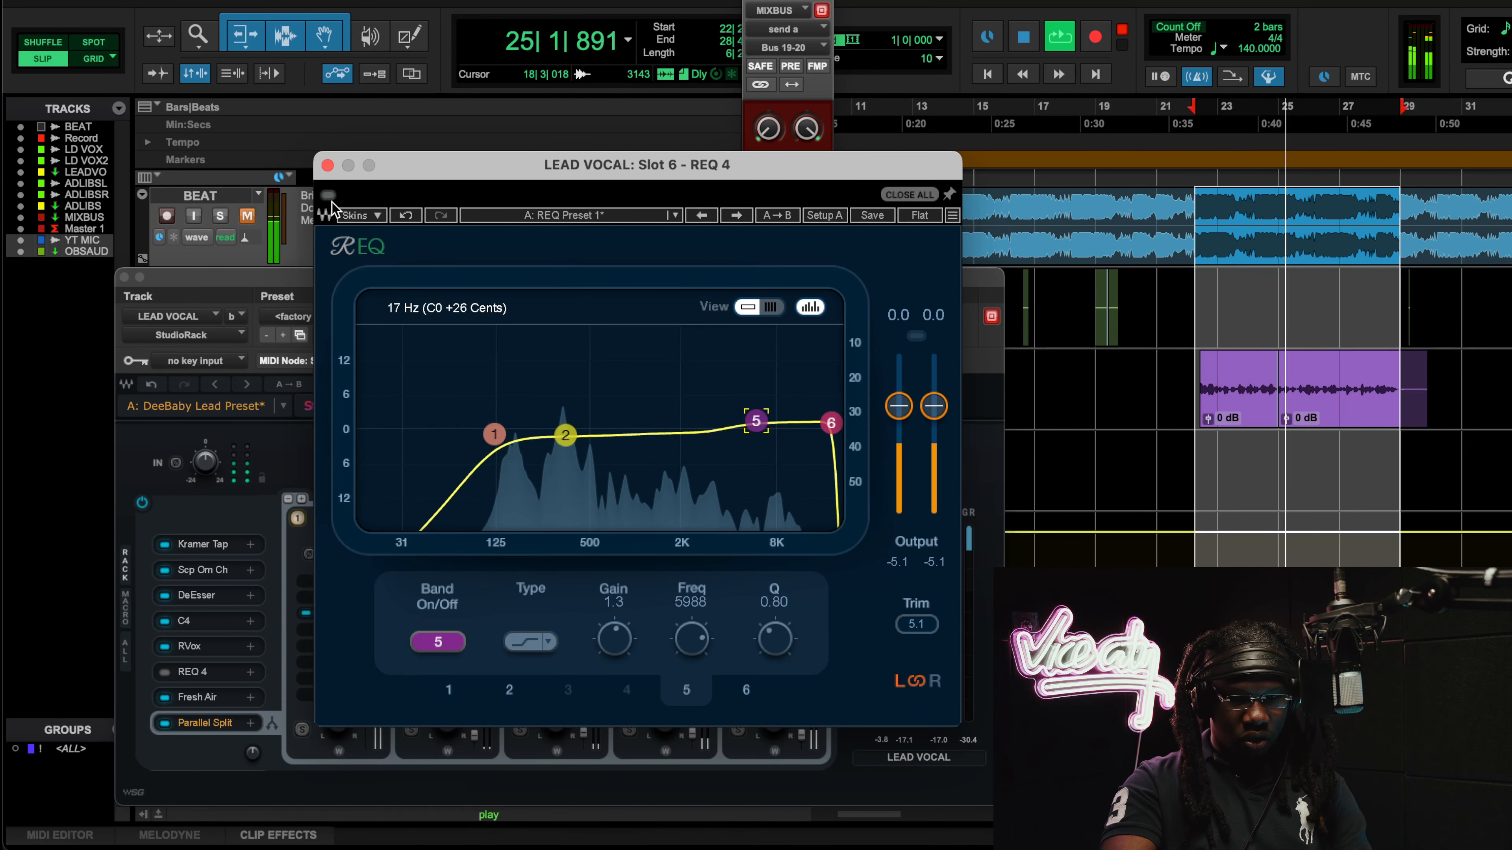
click(329, 196)
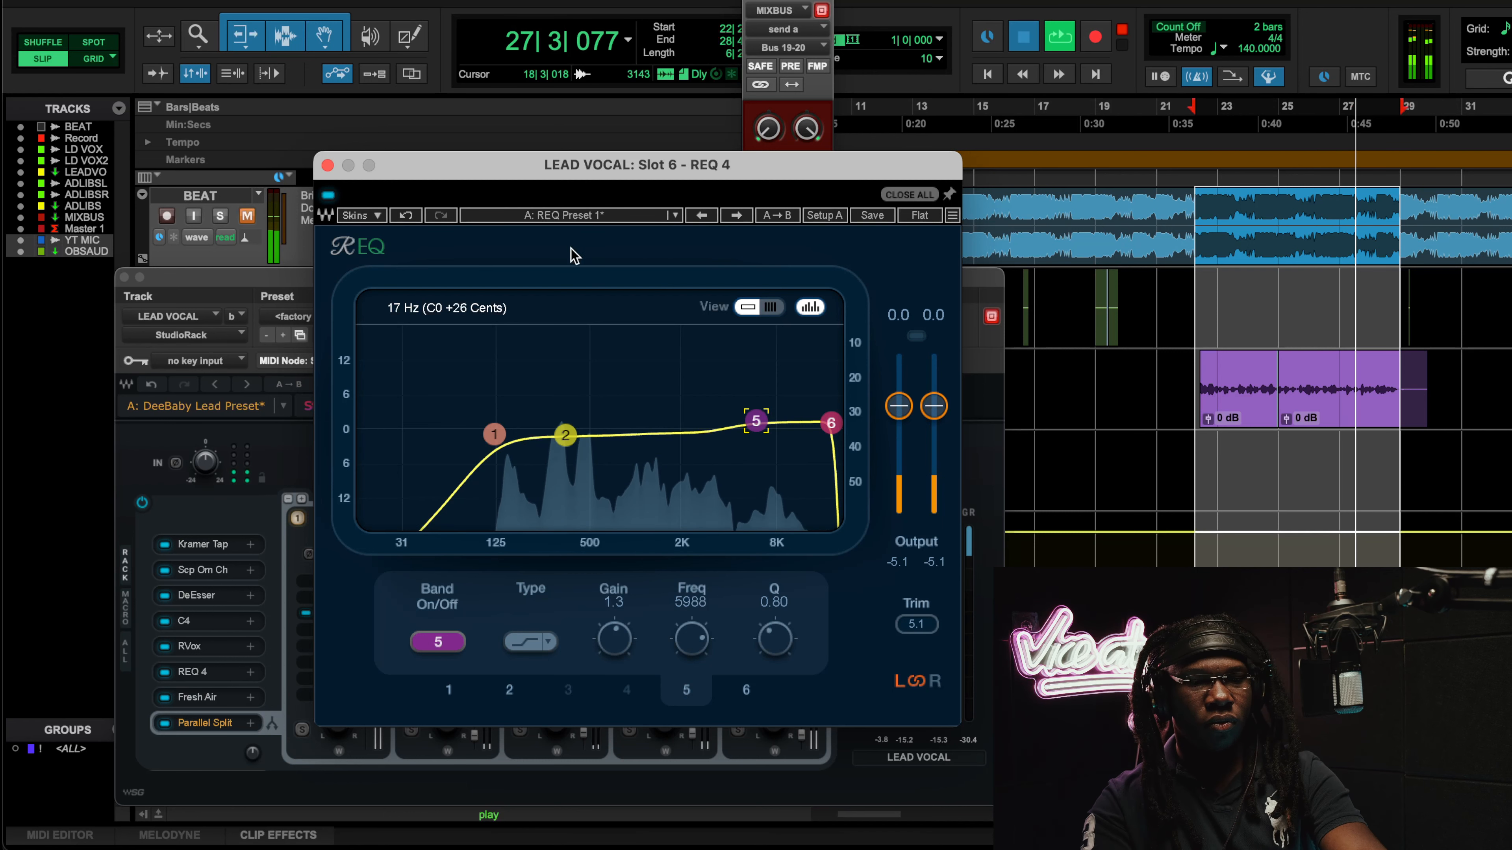
key(space)
Switch off REQ 4's low-cut band 1 to demonstrate its role, and undo the change.
click(494, 433)
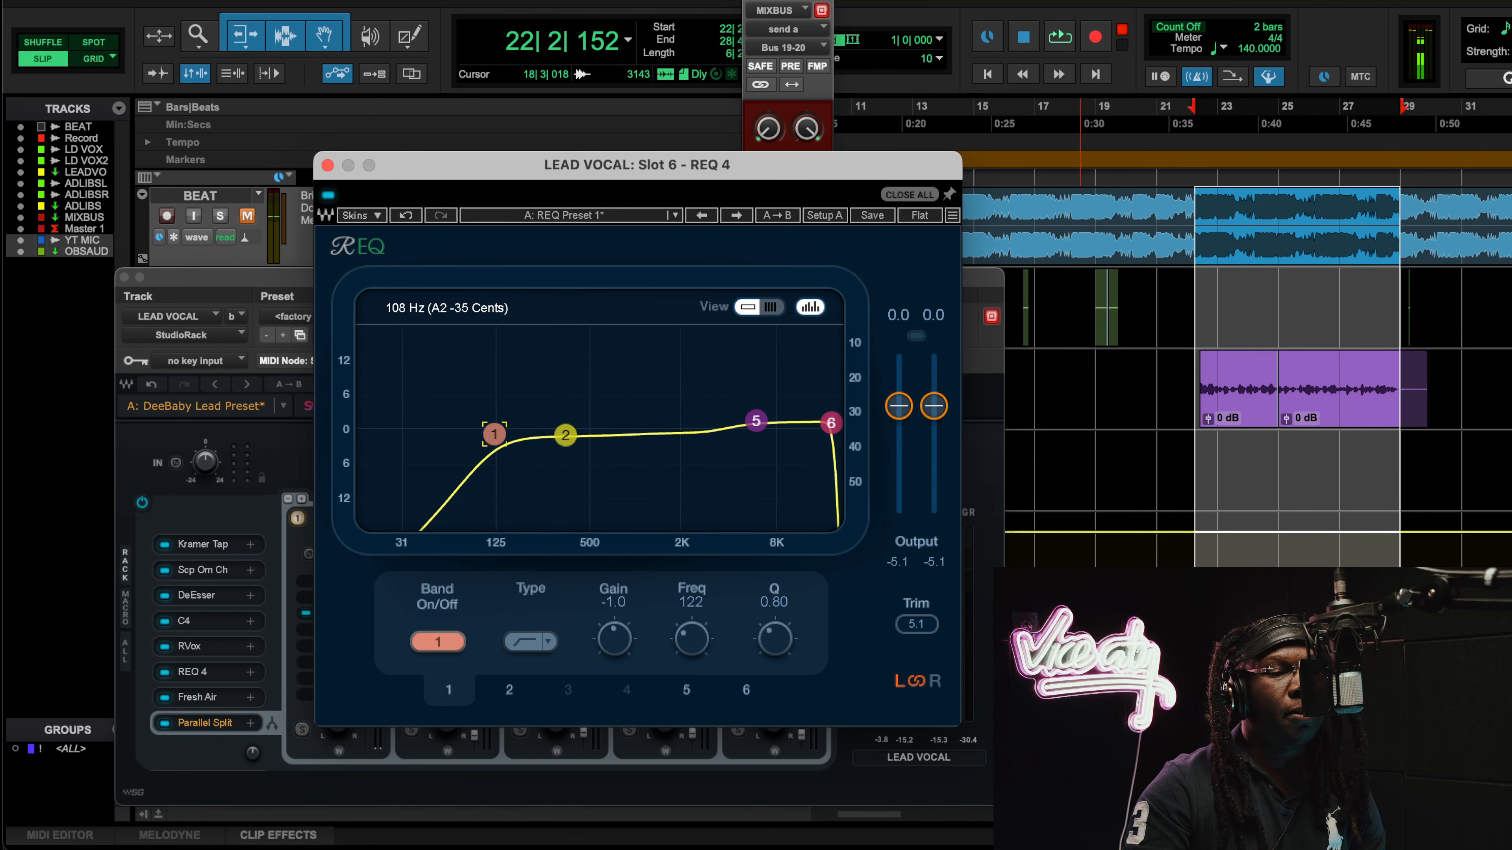
double_click(494, 436)
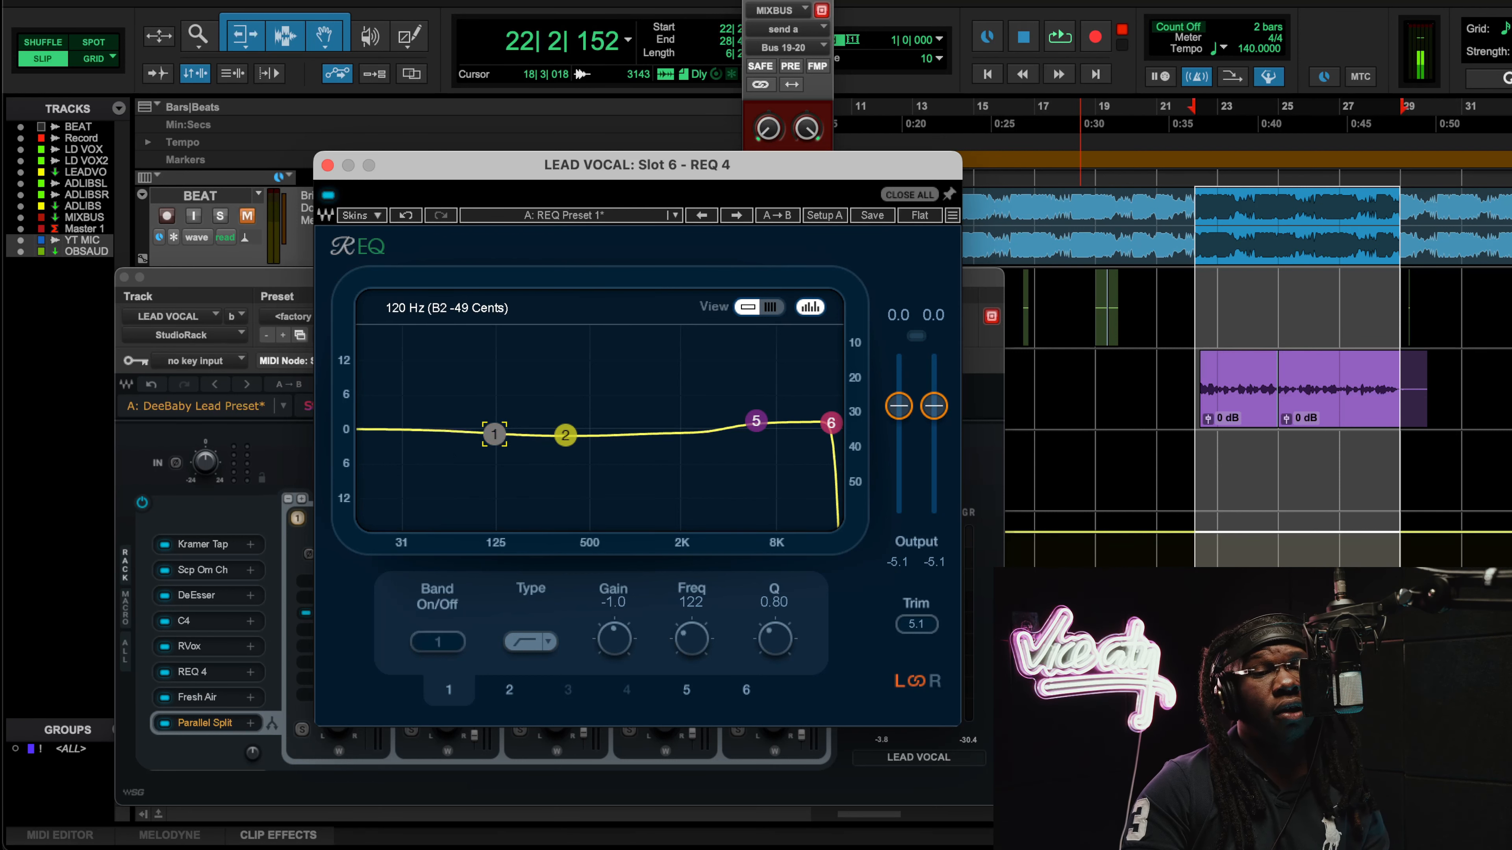
click(406, 215)
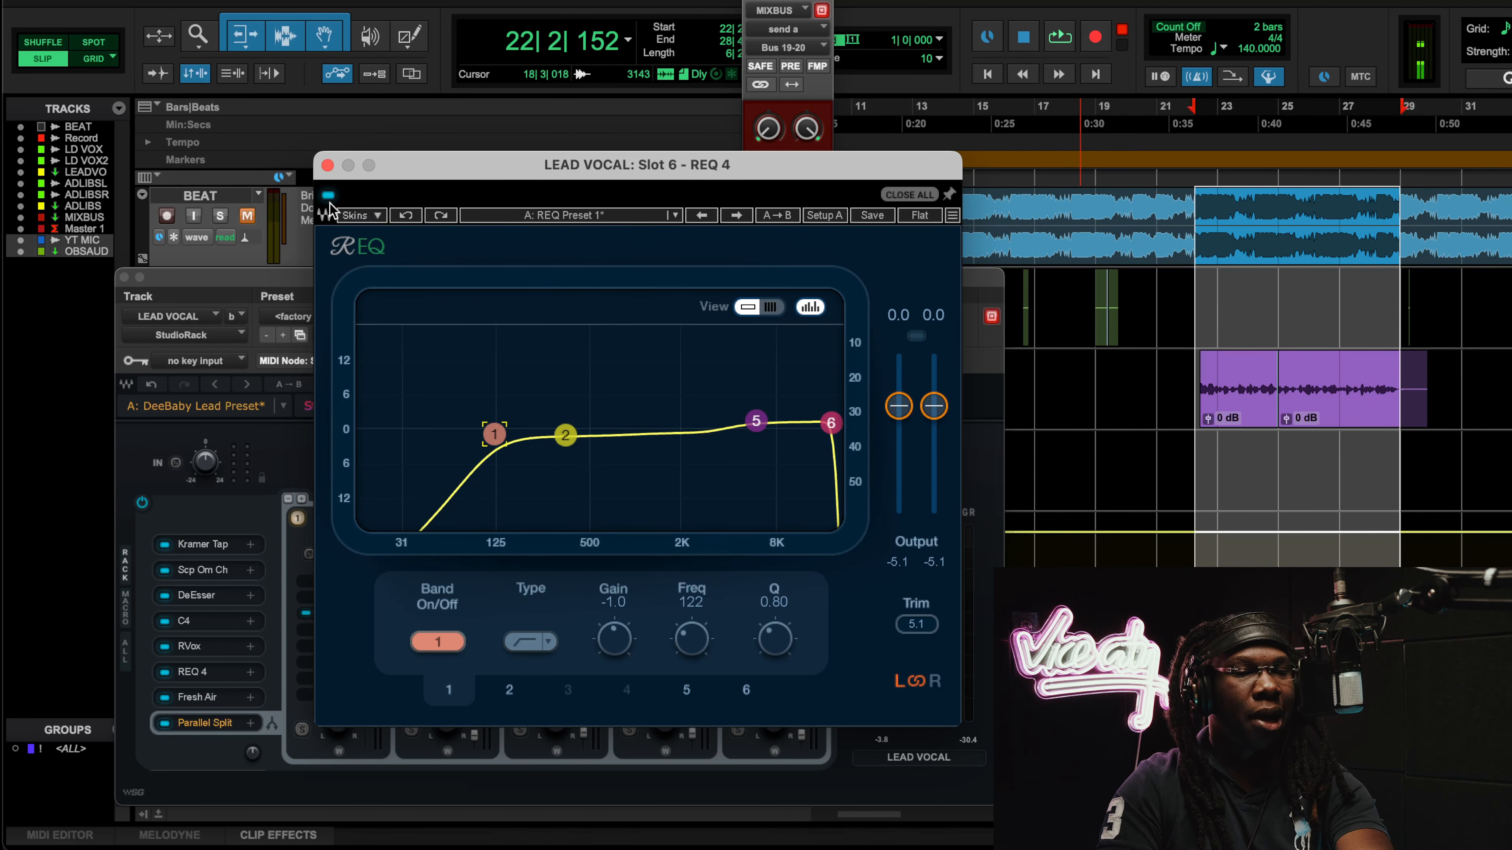
Close REQ 4, open Fresh Air from the seventh rack slot, and place its window so both Air controls are visible.
click(327, 165)
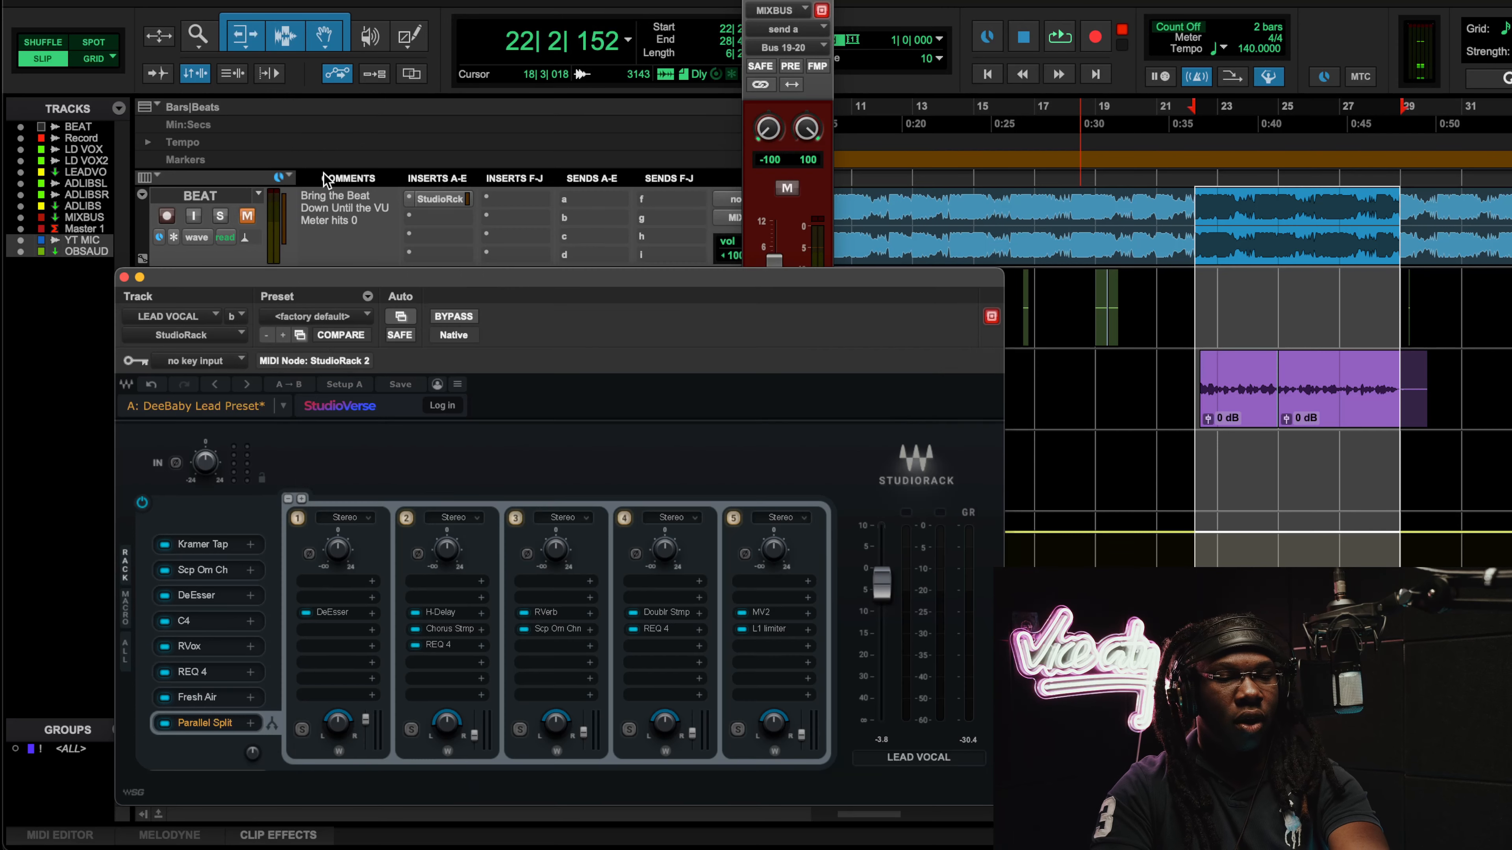
click(197, 695)
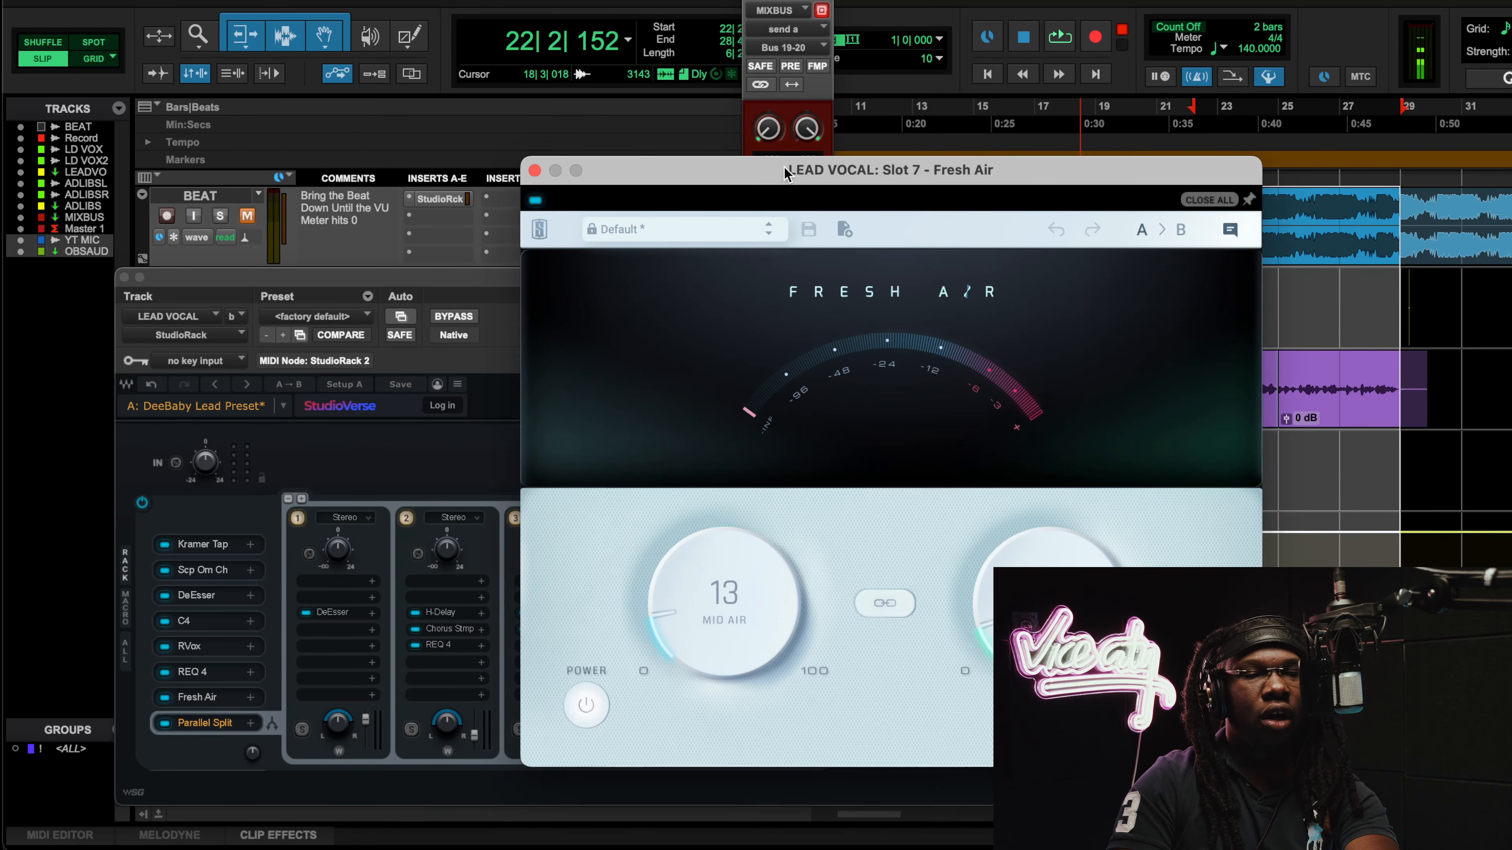
drag(788, 174, 545, 188)
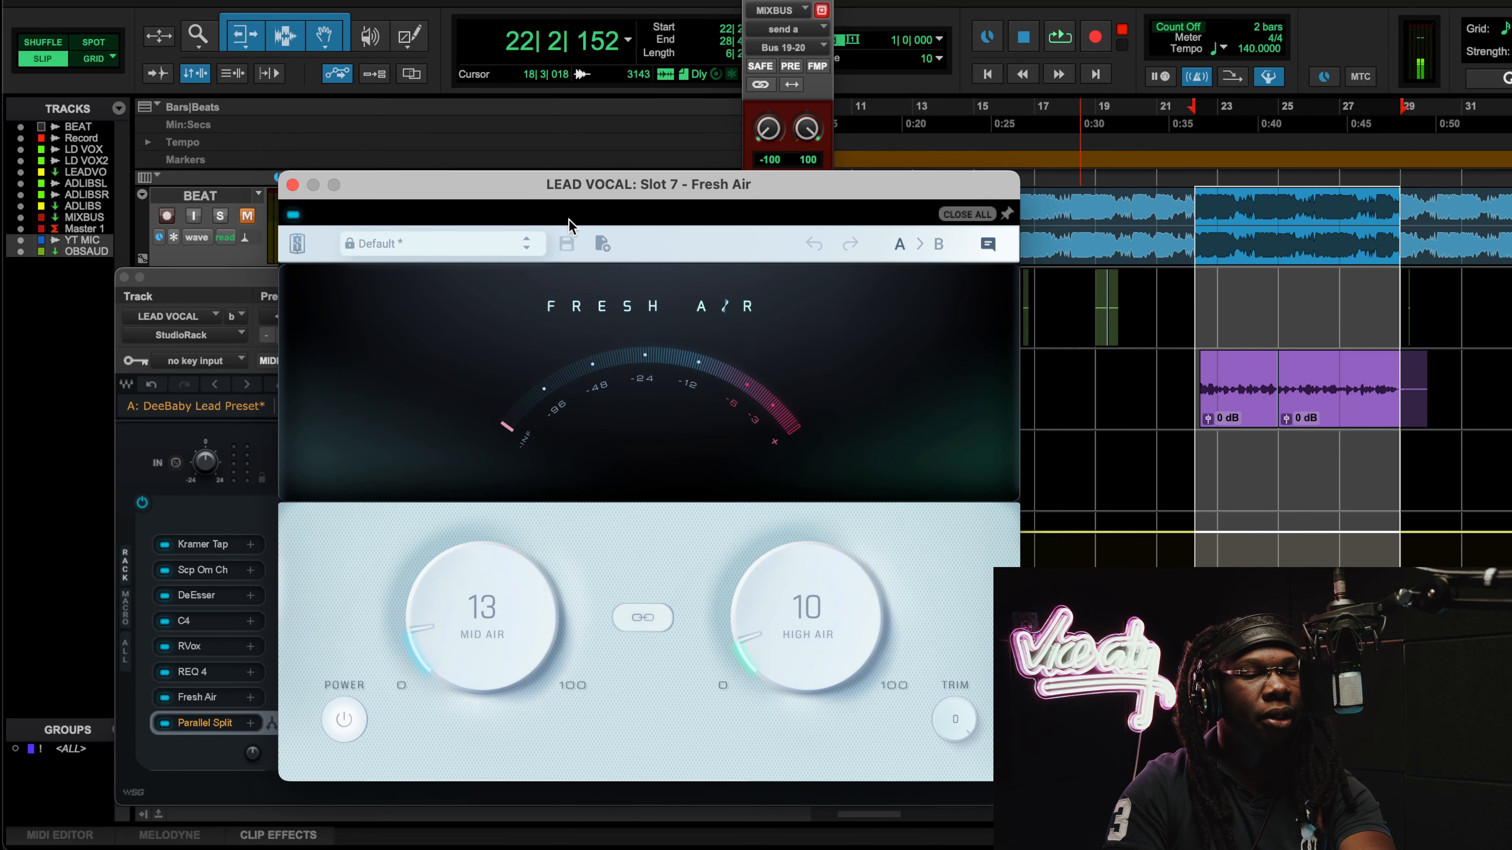
Try Fresh Air's Mid Air at 0 to demonstrate the control, and undo the change.
mouse_move(658, 380)
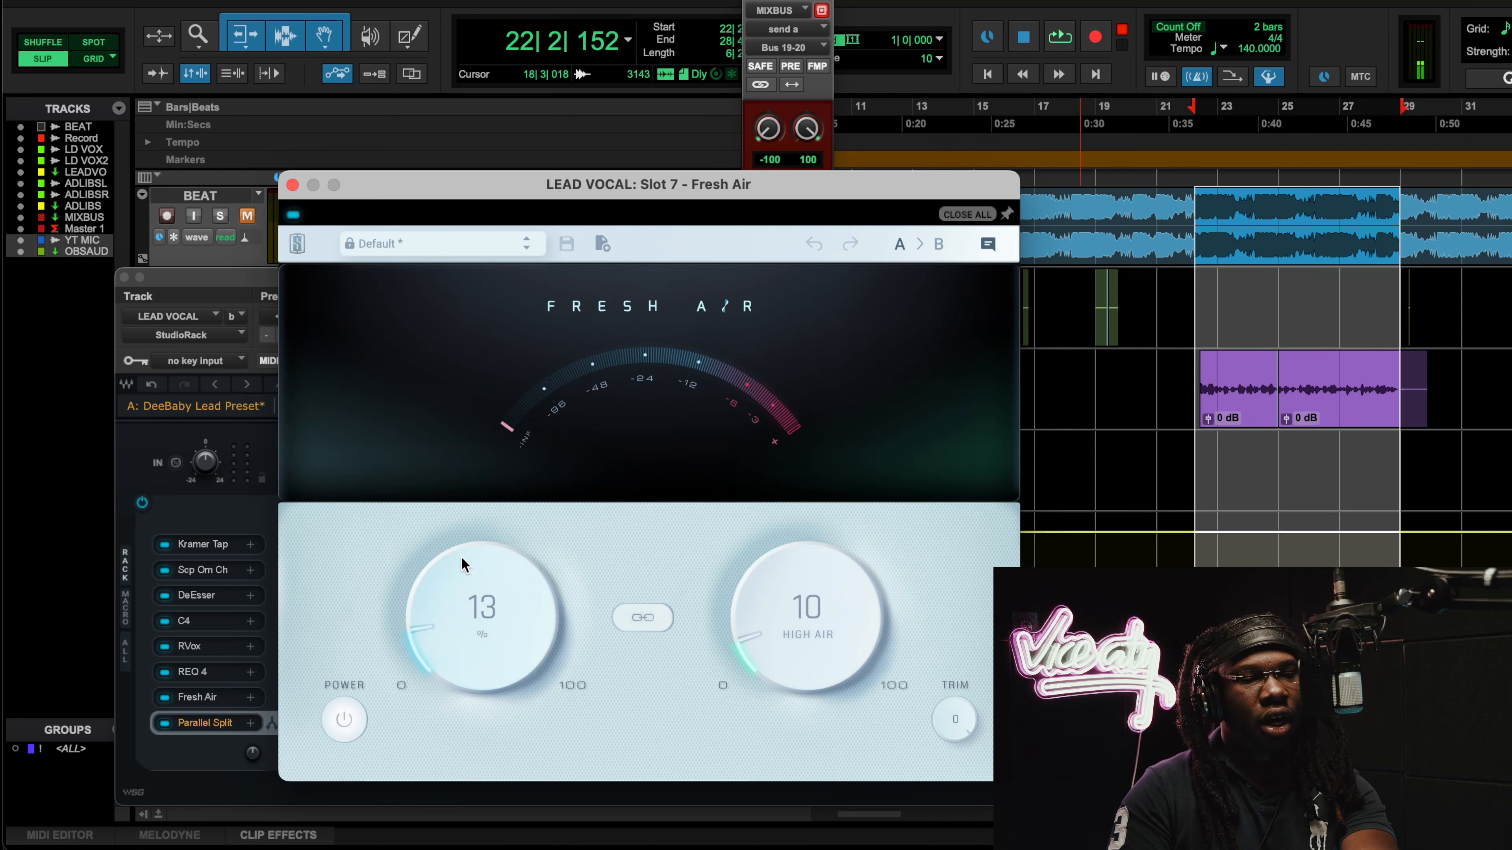
drag(463, 561, 479, 639)
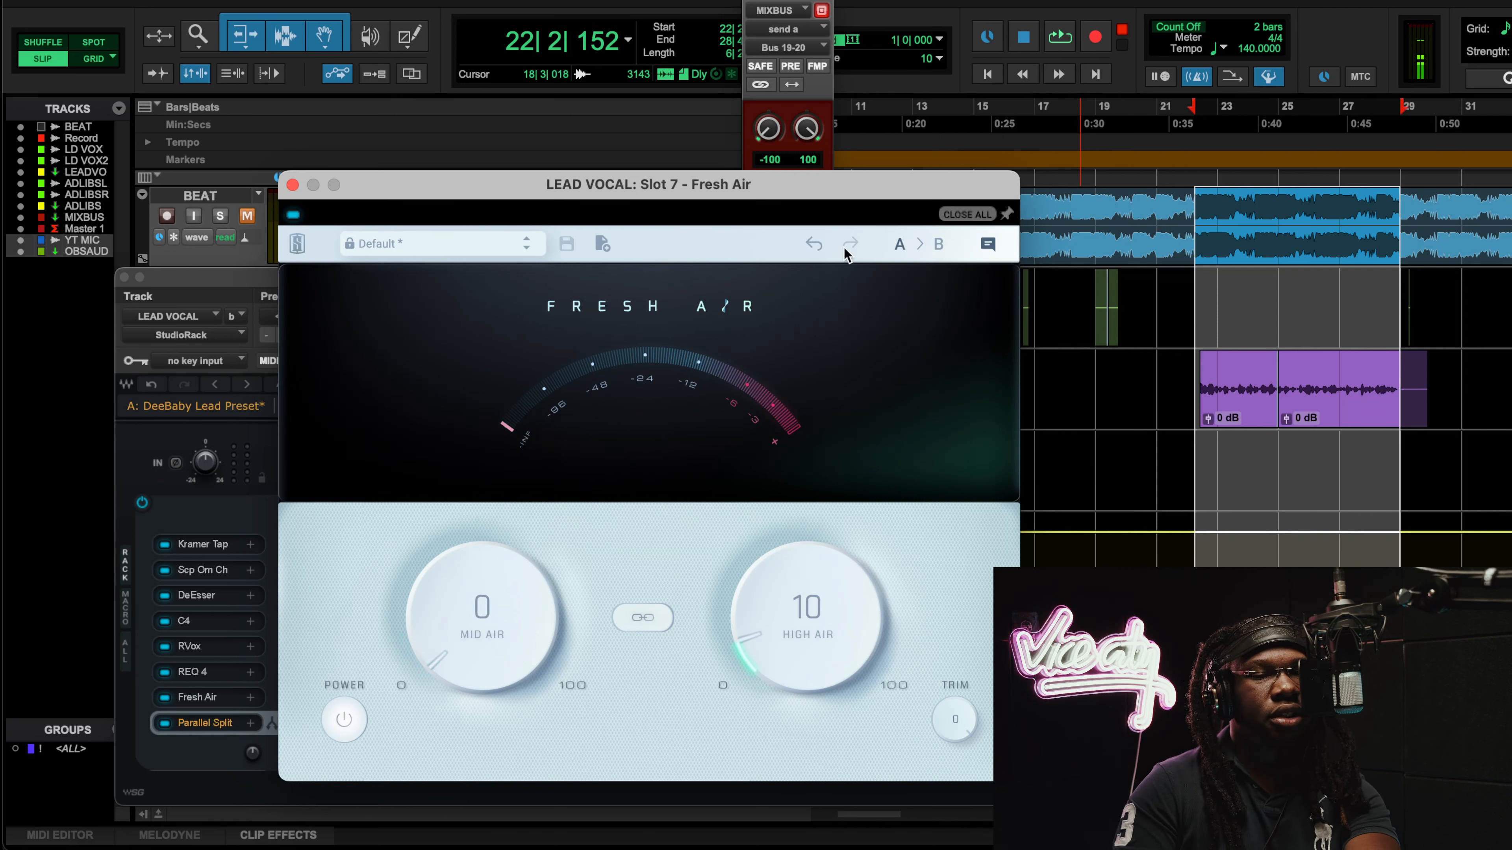
click(810, 245)
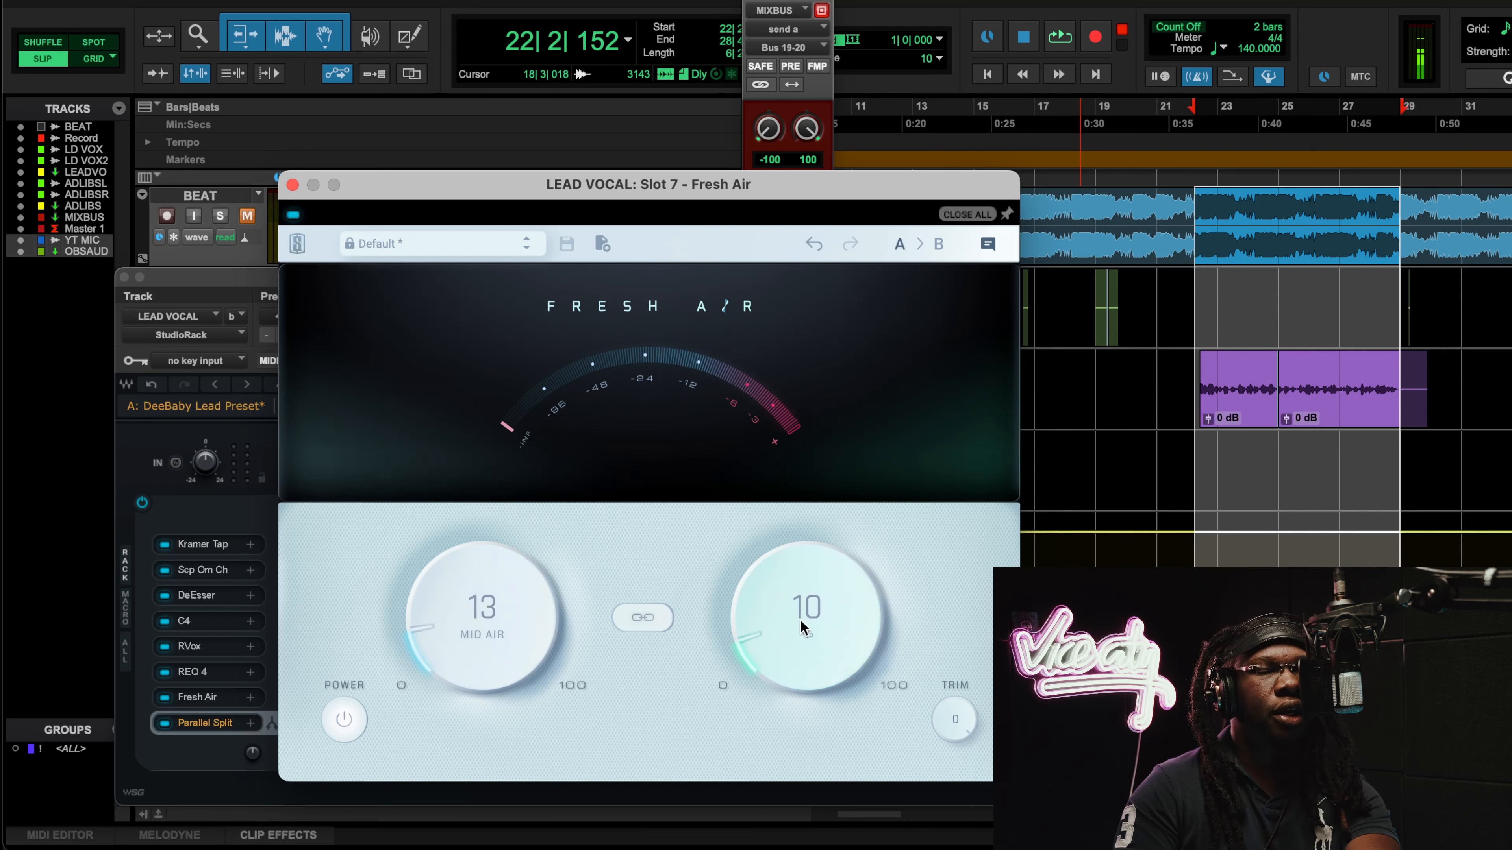
Play the selection and compare the lead vocal with Fresh Air bypassed and active.
key(space)
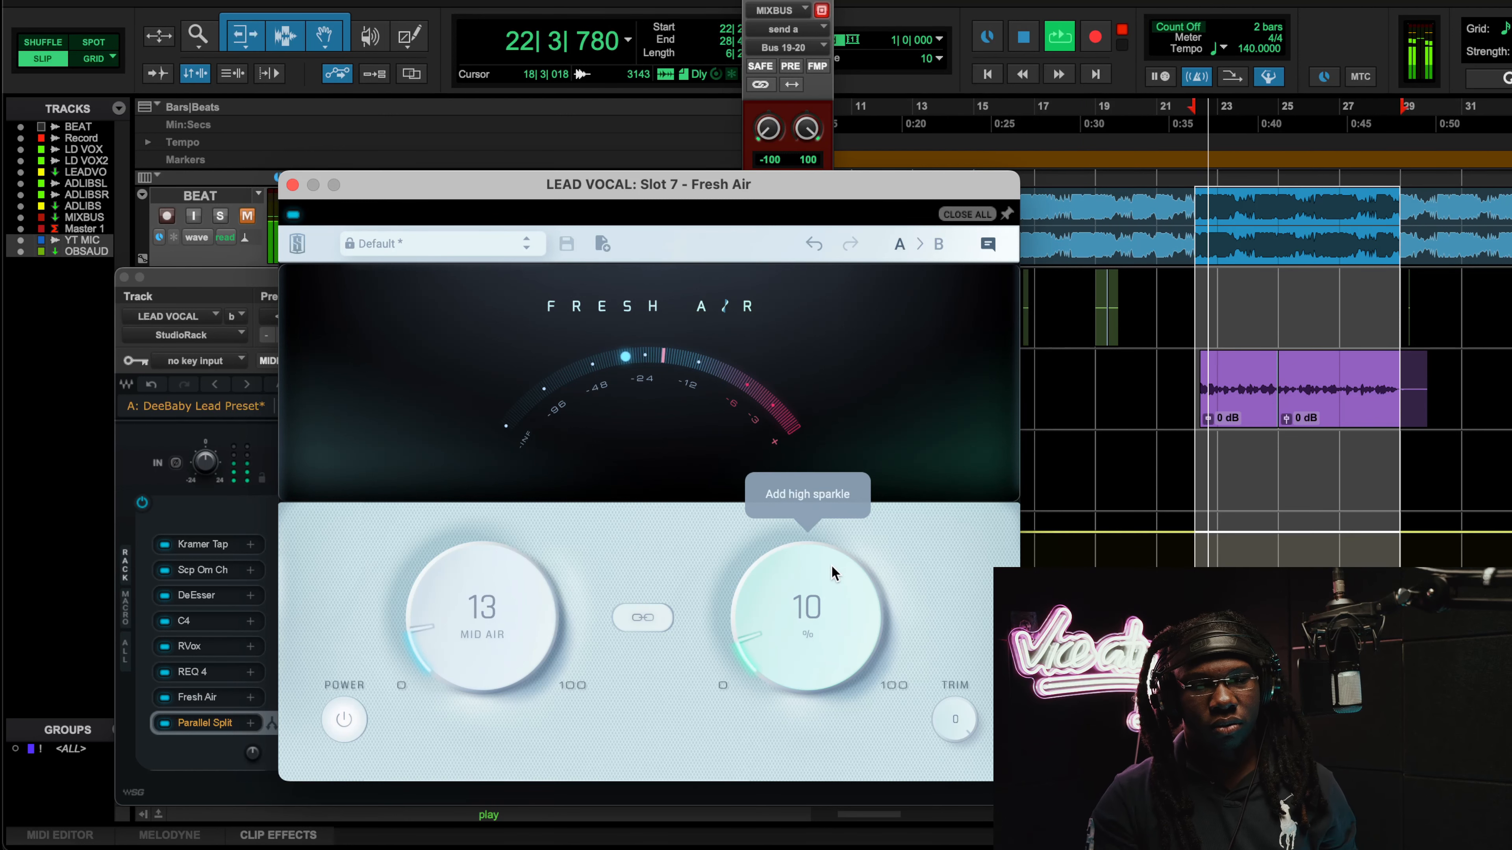
click(293, 214)
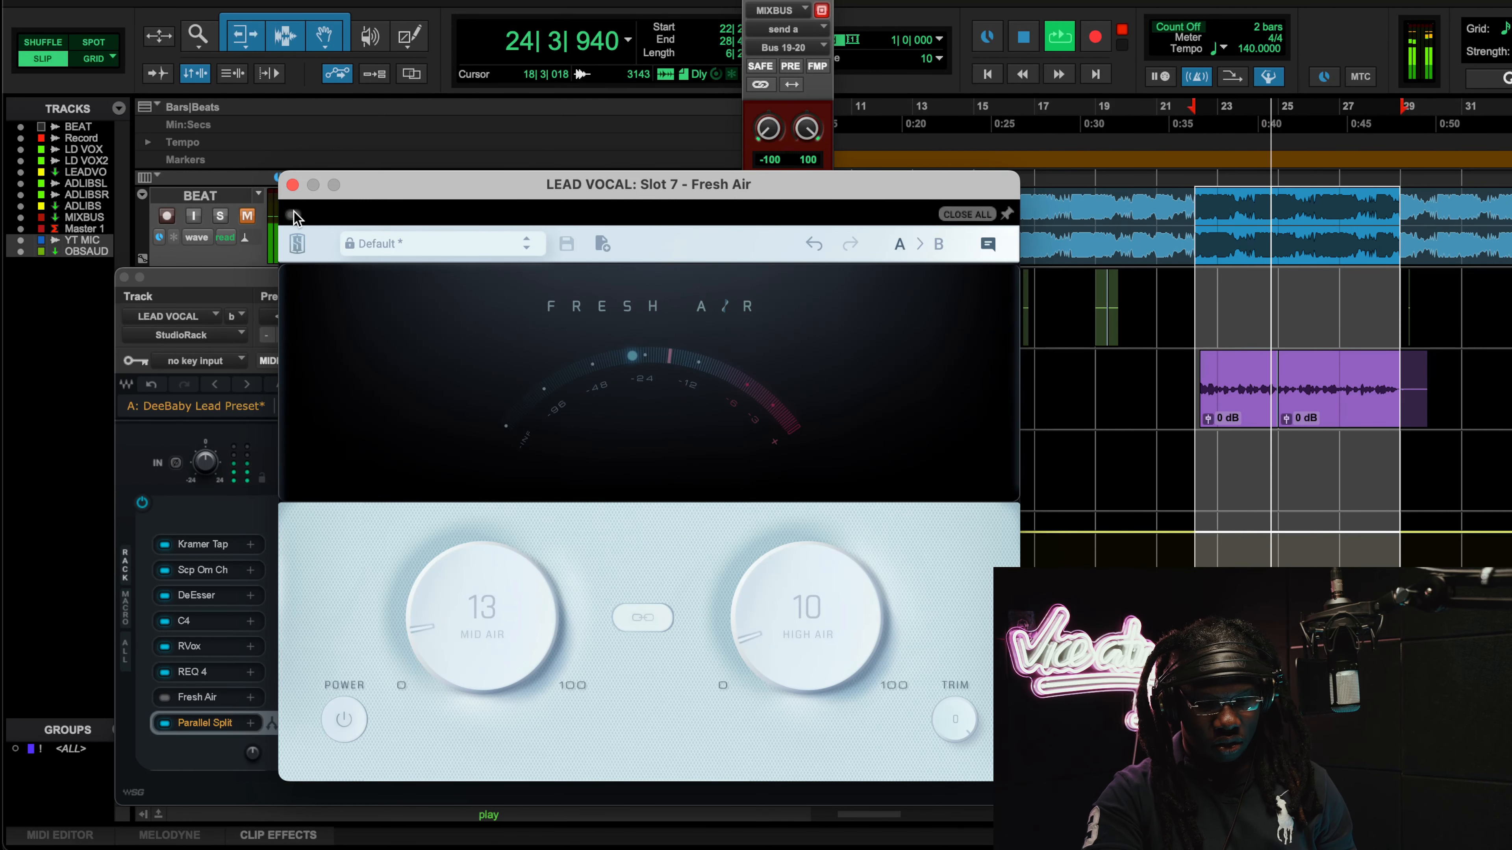
click(294, 214)
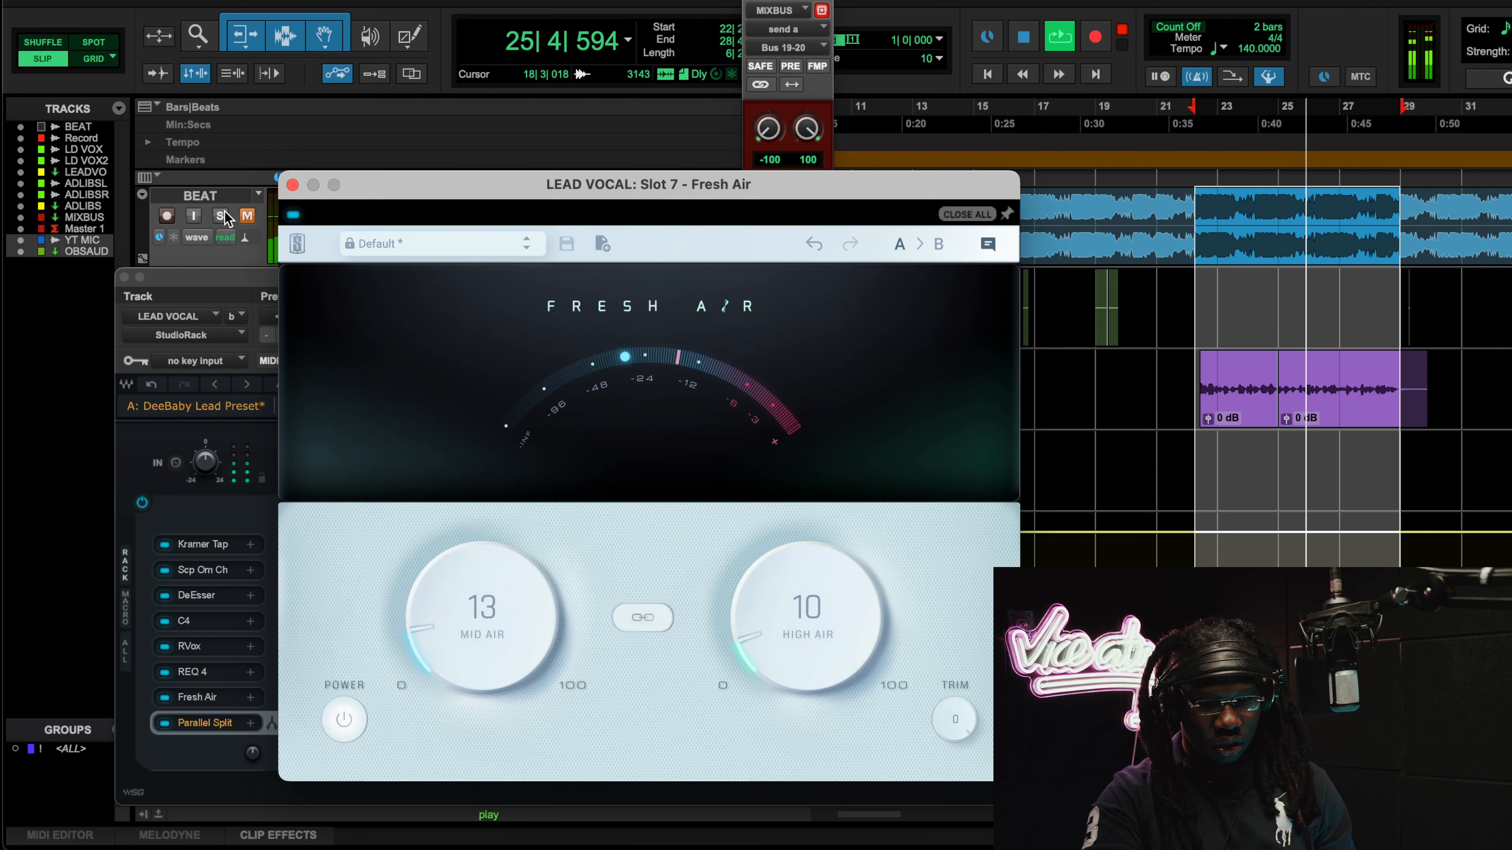
Toggle the BEAT track's mute, leaving it unmuted, to audition the lead vocal against the beat.
click(247, 217)
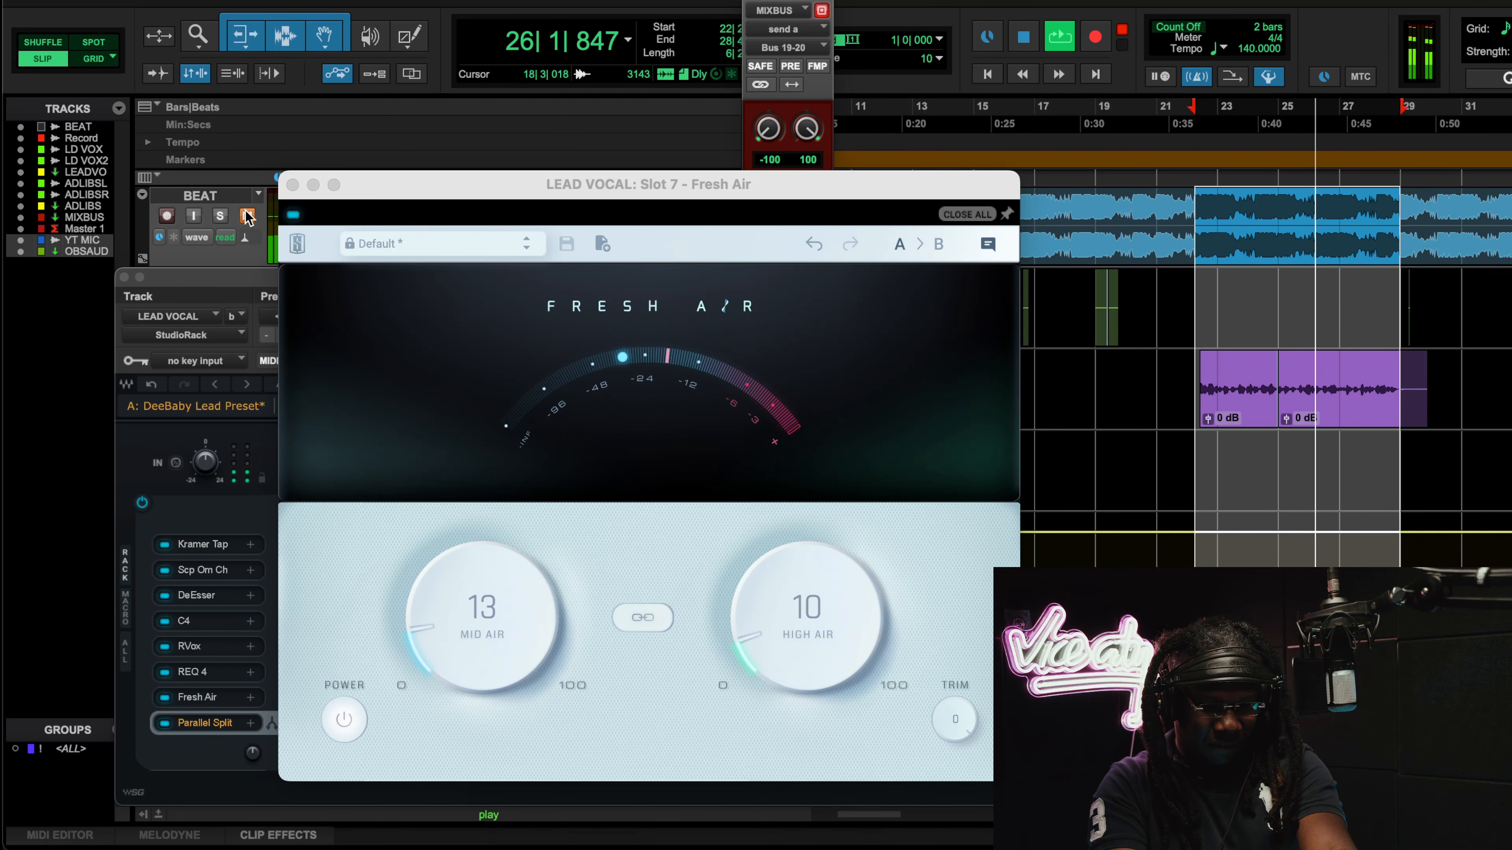
click(245, 217)
click(246, 216)
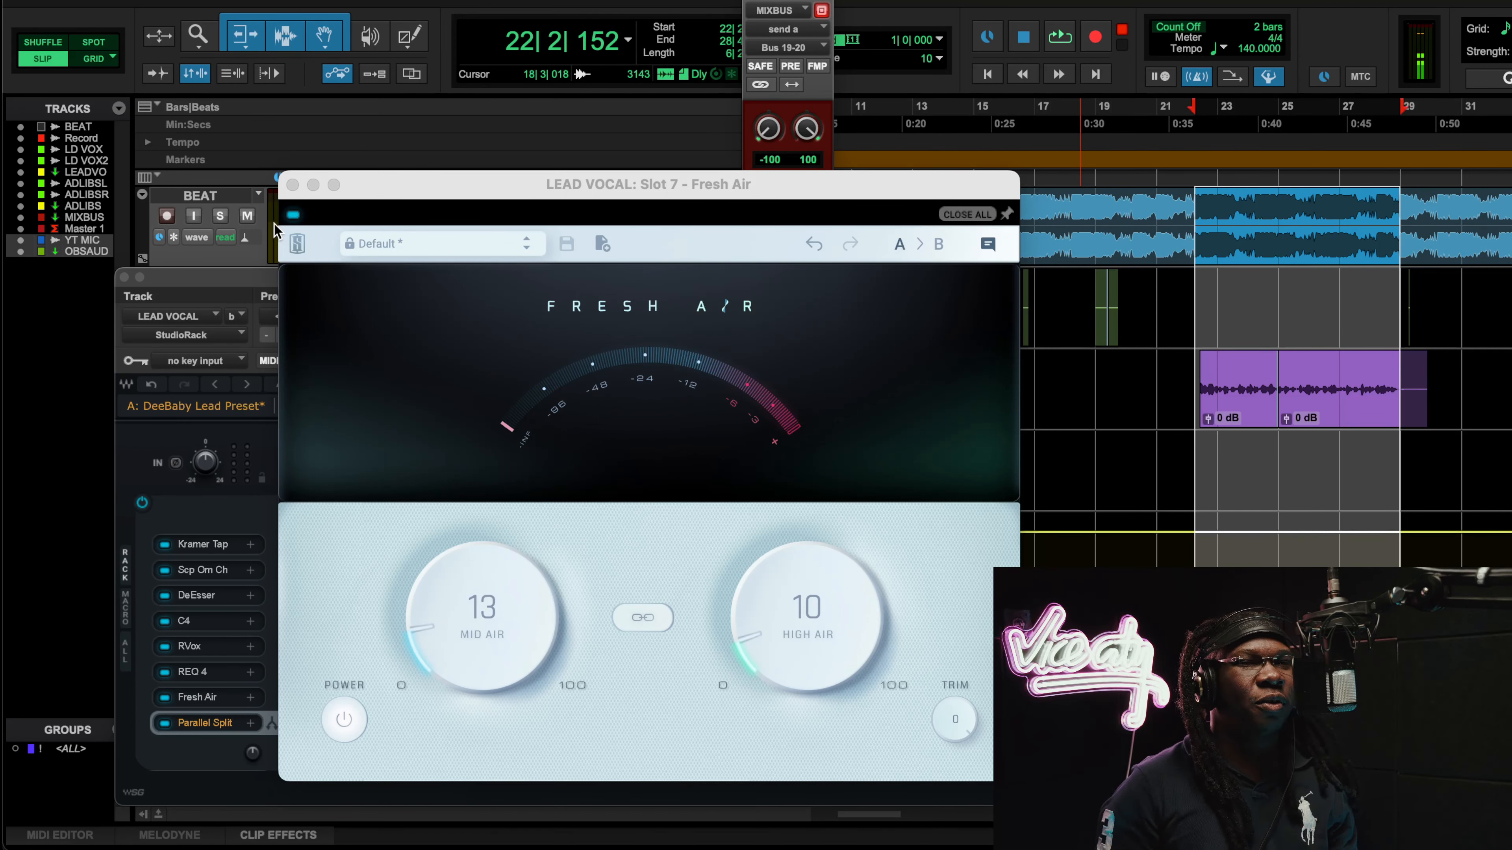
Close Fresh Air, then inspect the DeEsser in parallel chain 1 and close it.
click(292, 185)
click(331, 612)
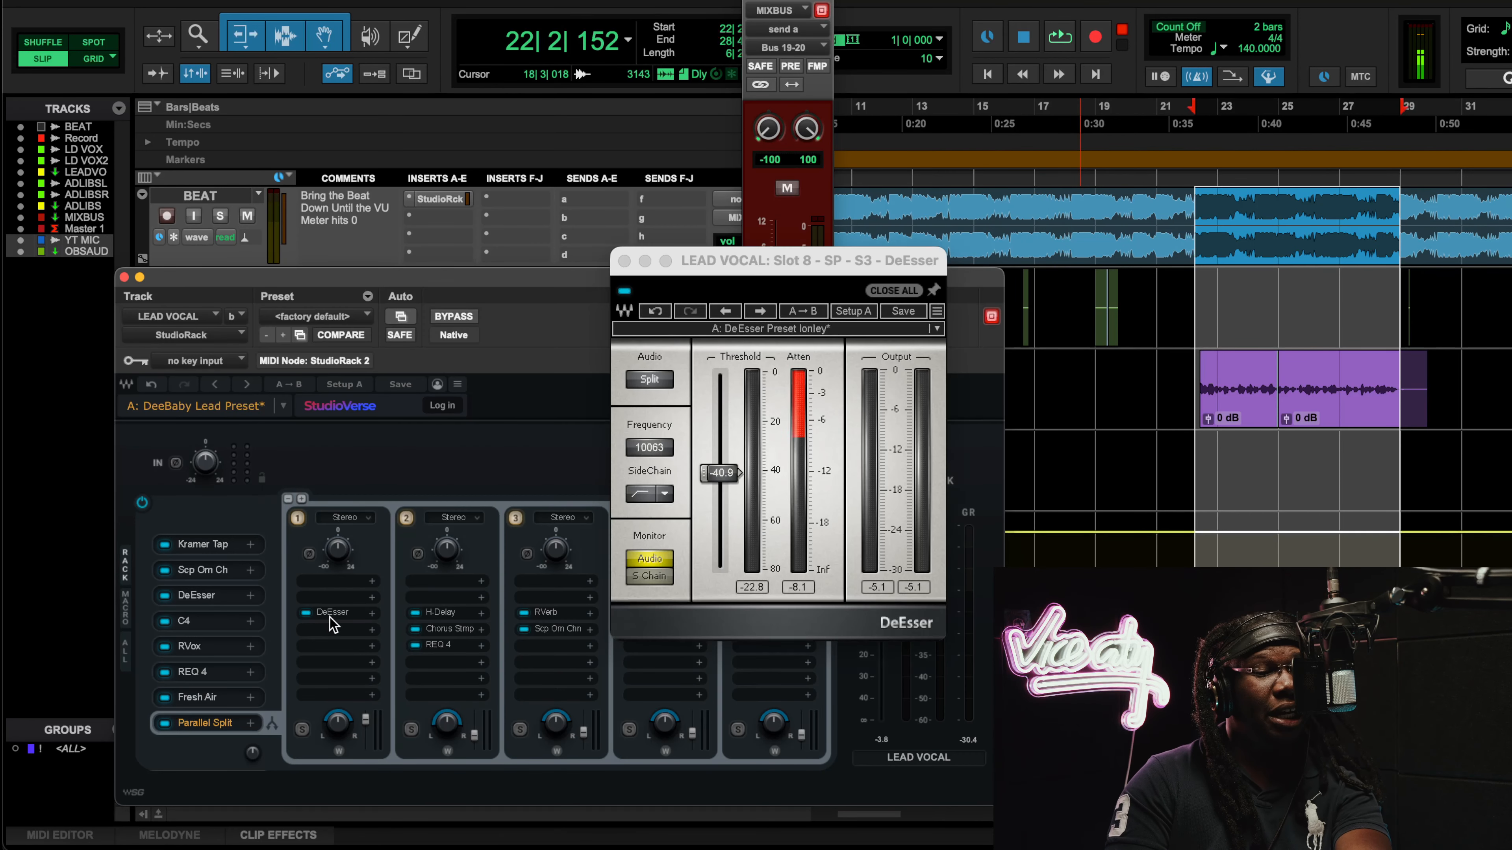
drag(706, 280, 548, 321)
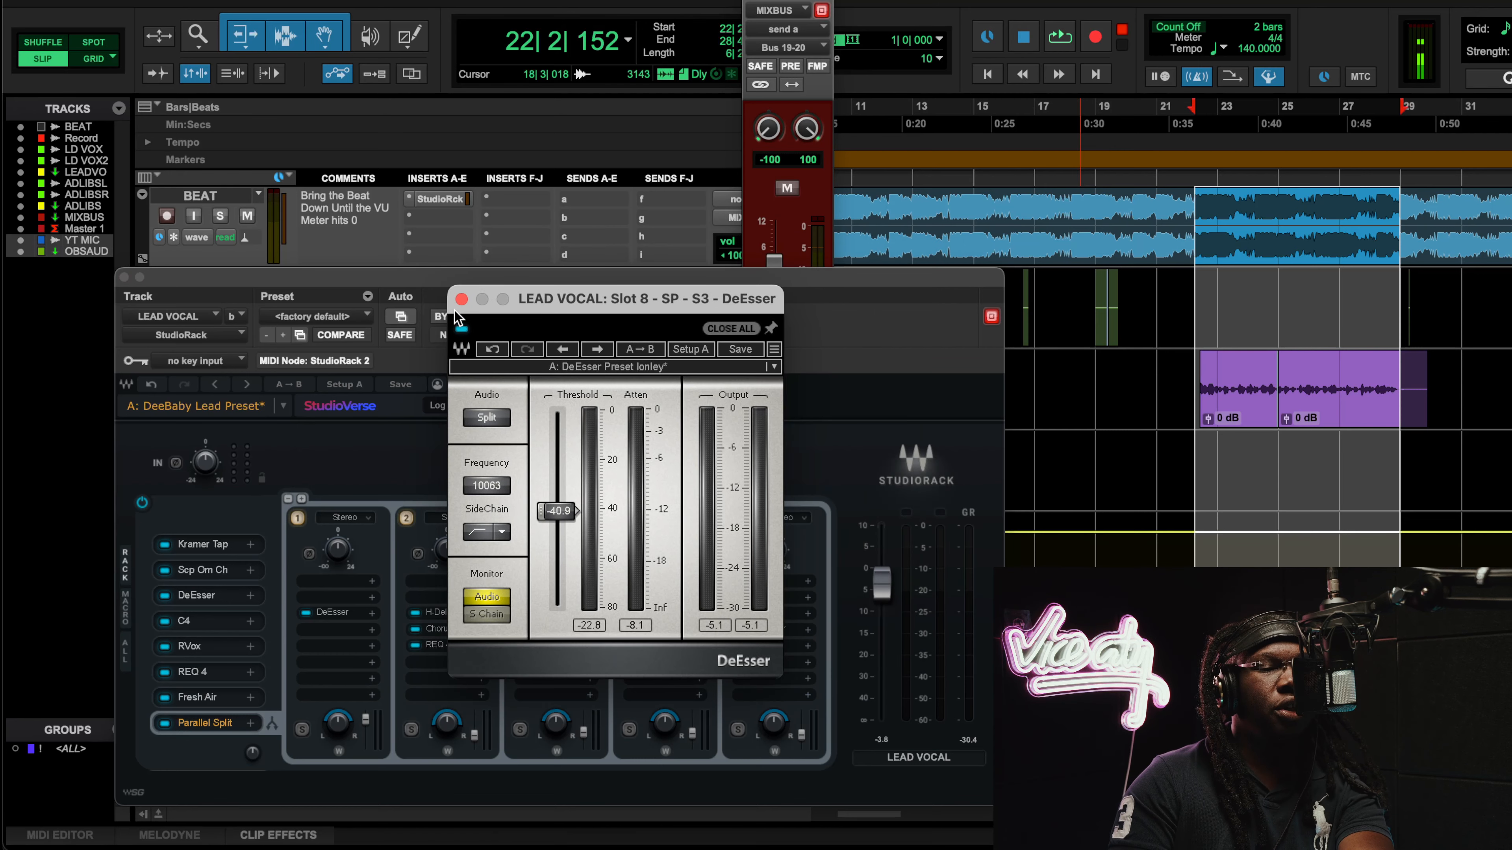
click(460, 300)
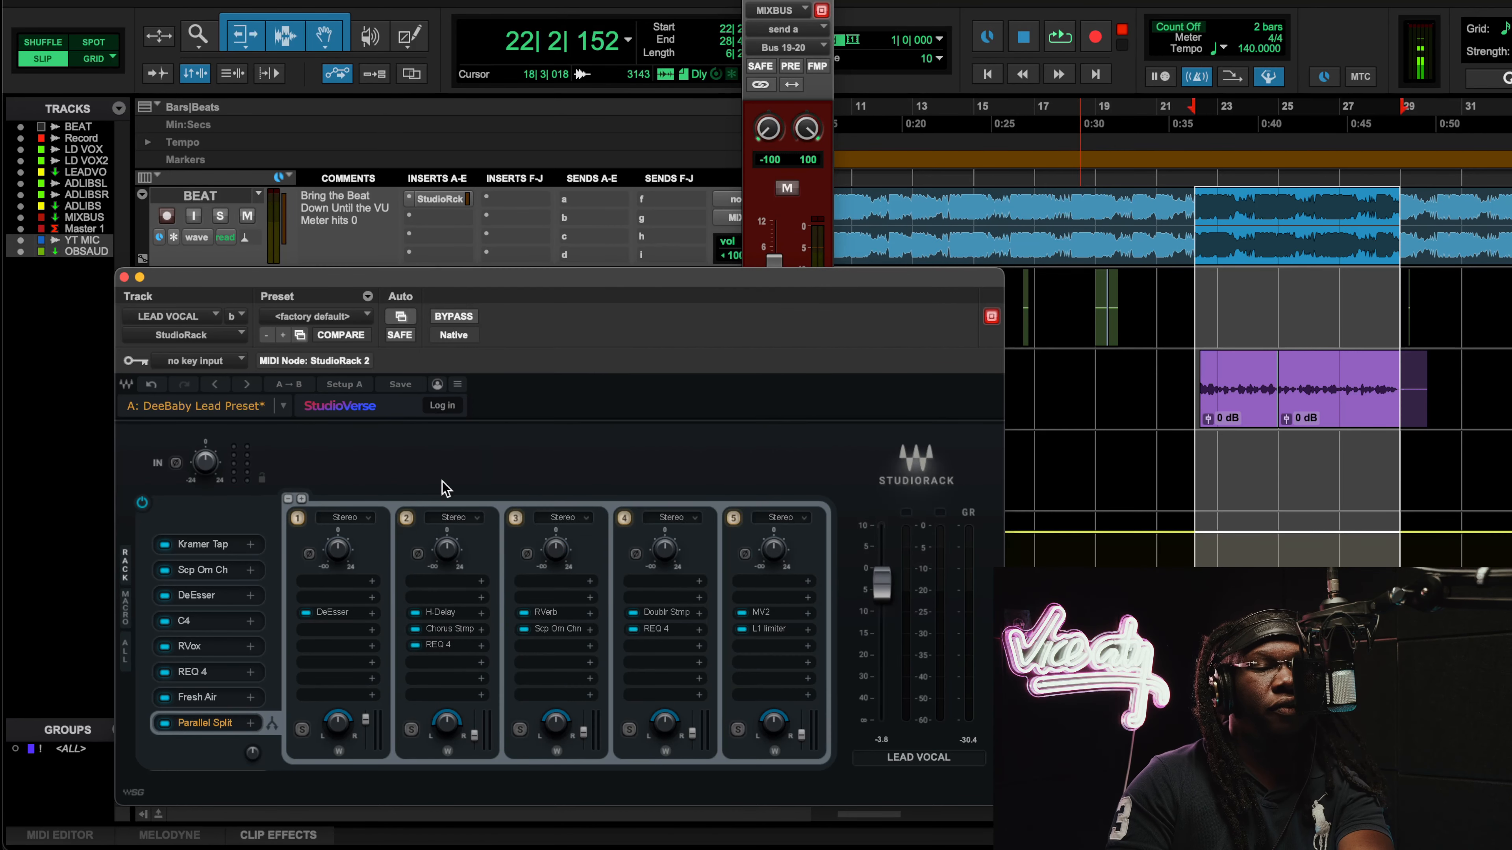
Open H-Delay in parallel chain 2 to show its settings, mute the BEAT track, and close H-Delay.
click(436, 611)
drag(665, 292, 543, 294)
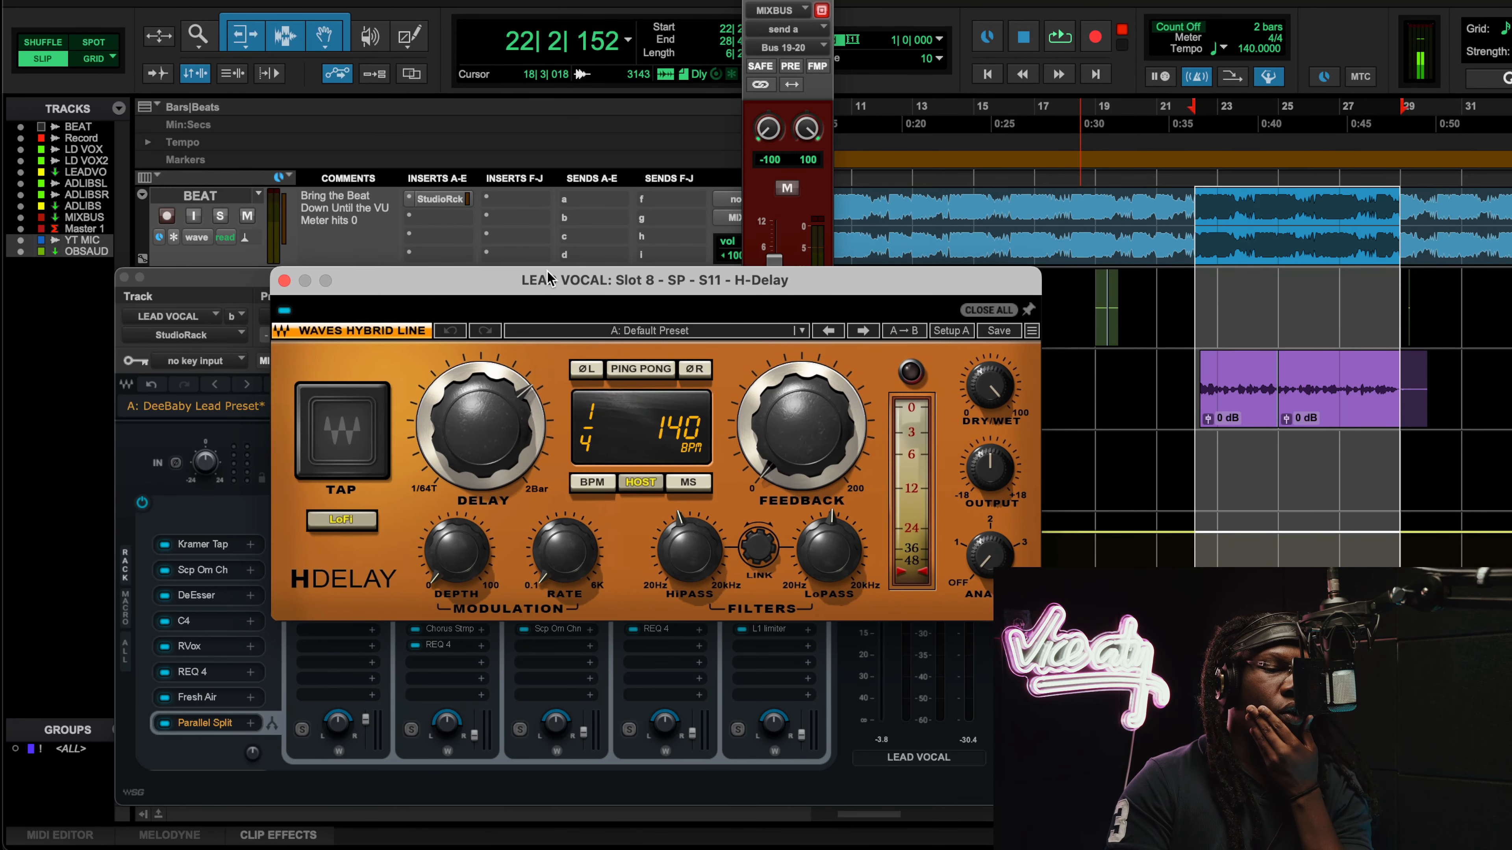
click(247, 216)
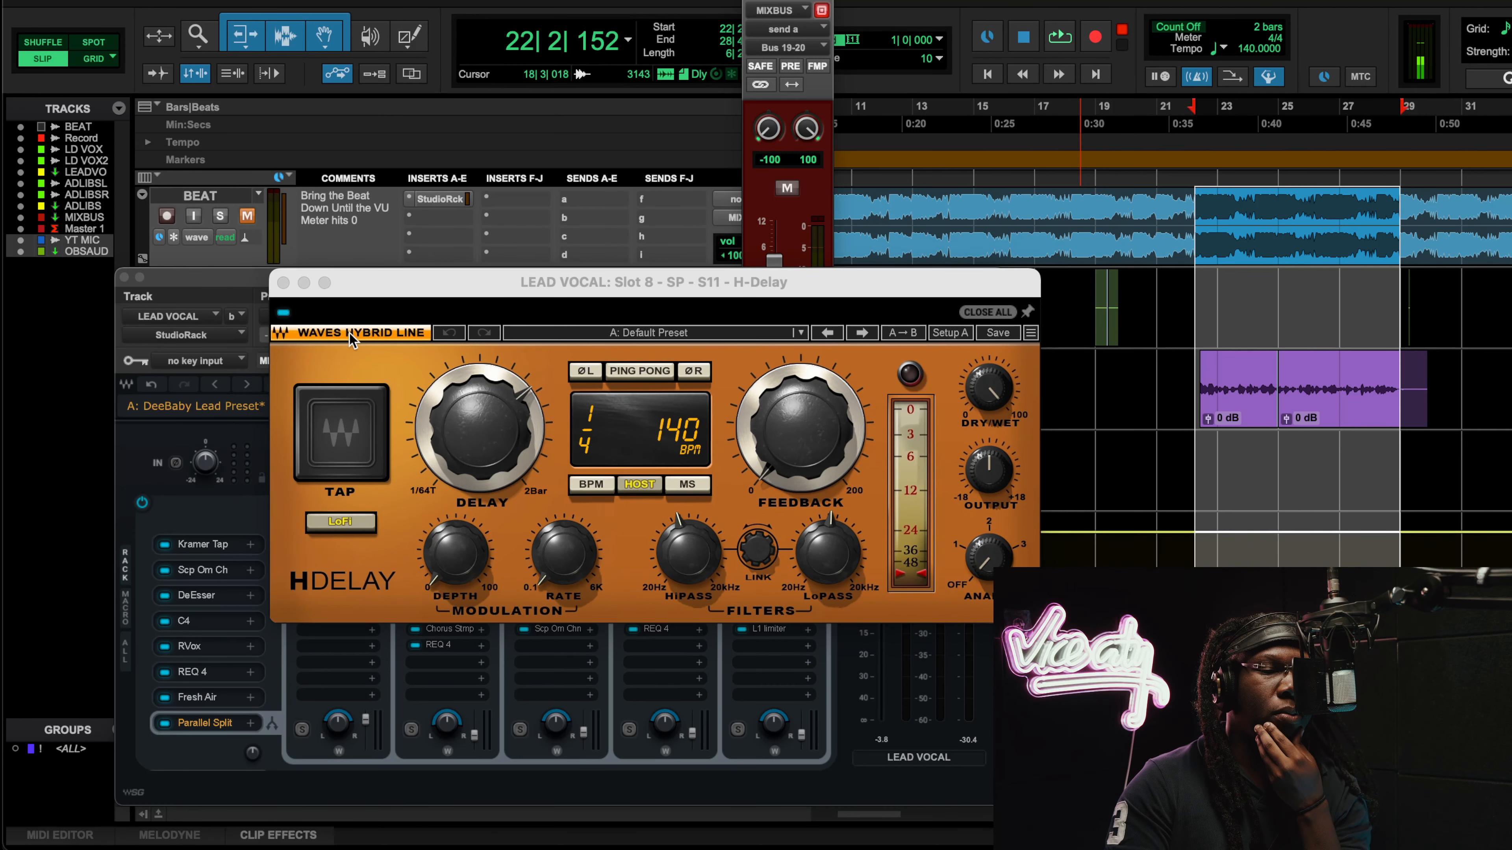
click(283, 283)
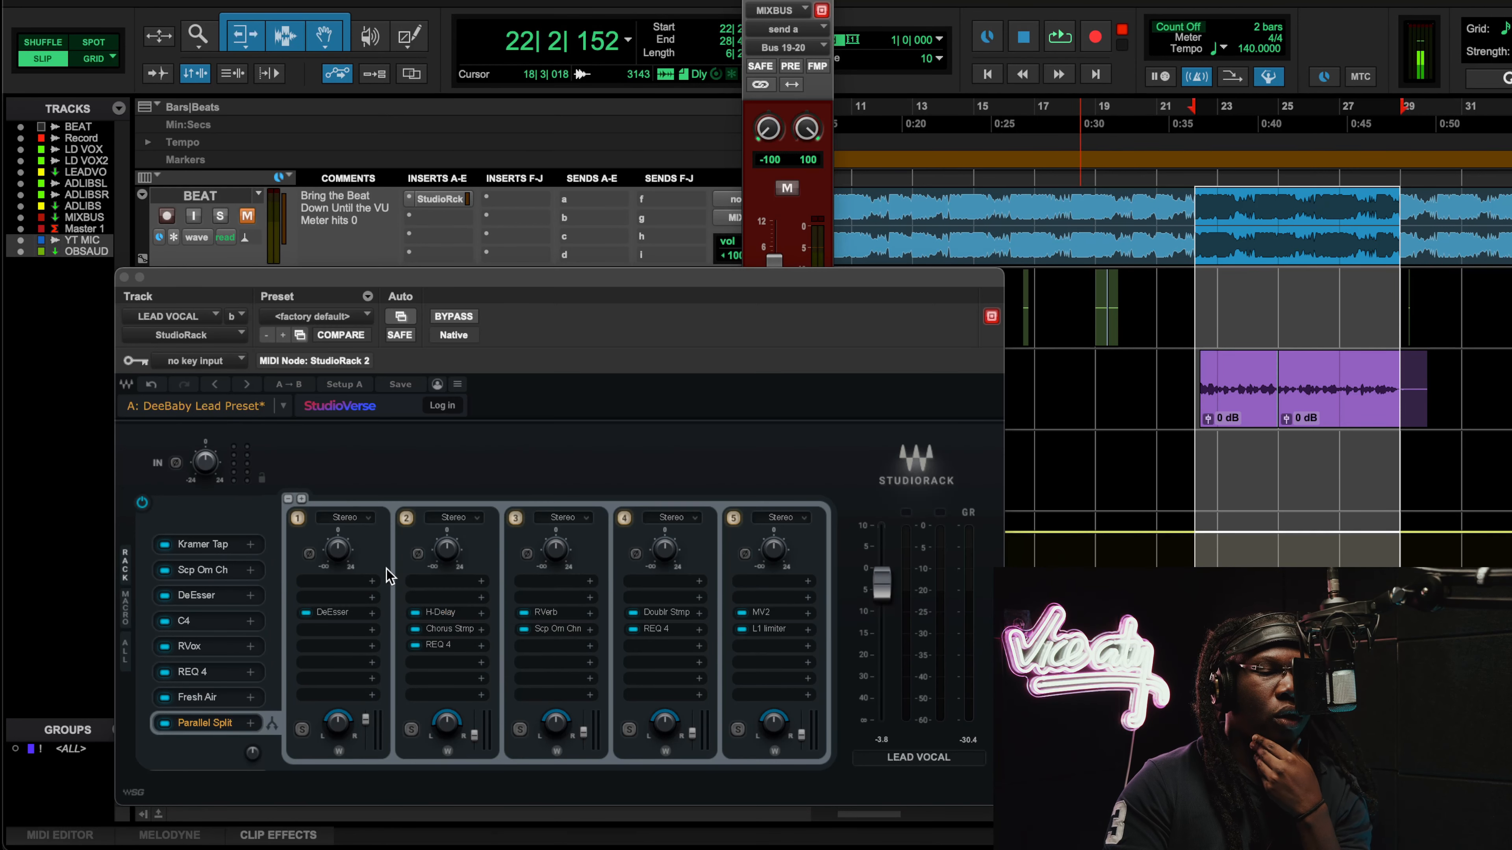
Inspect the Chorus pedal and REQ 4 in parallel chain 2, closing each after viewing.
click(439, 624)
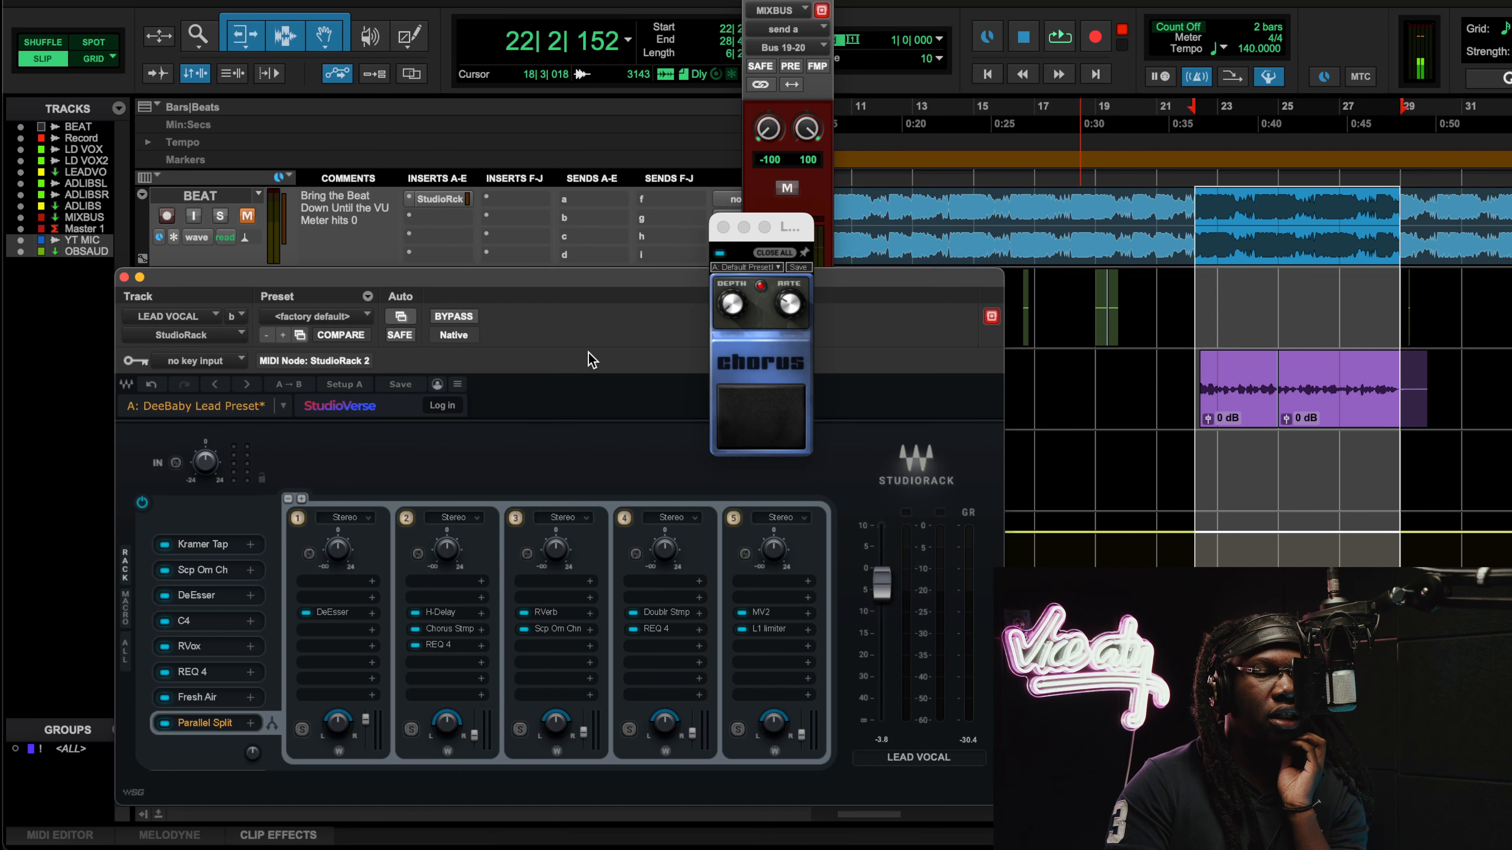
drag(786, 230, 436, 307)
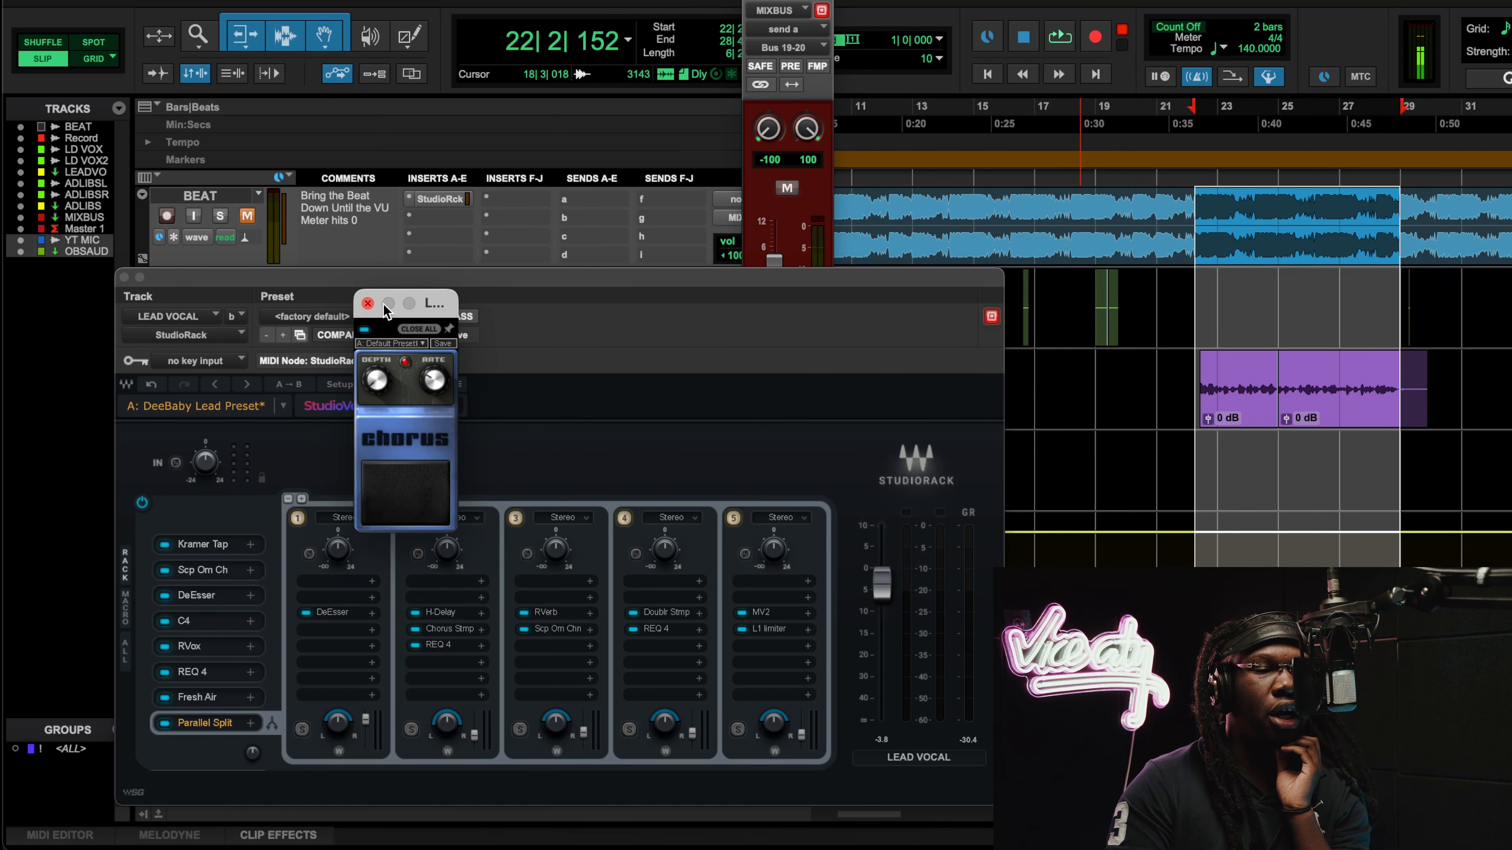
click(367, 303)
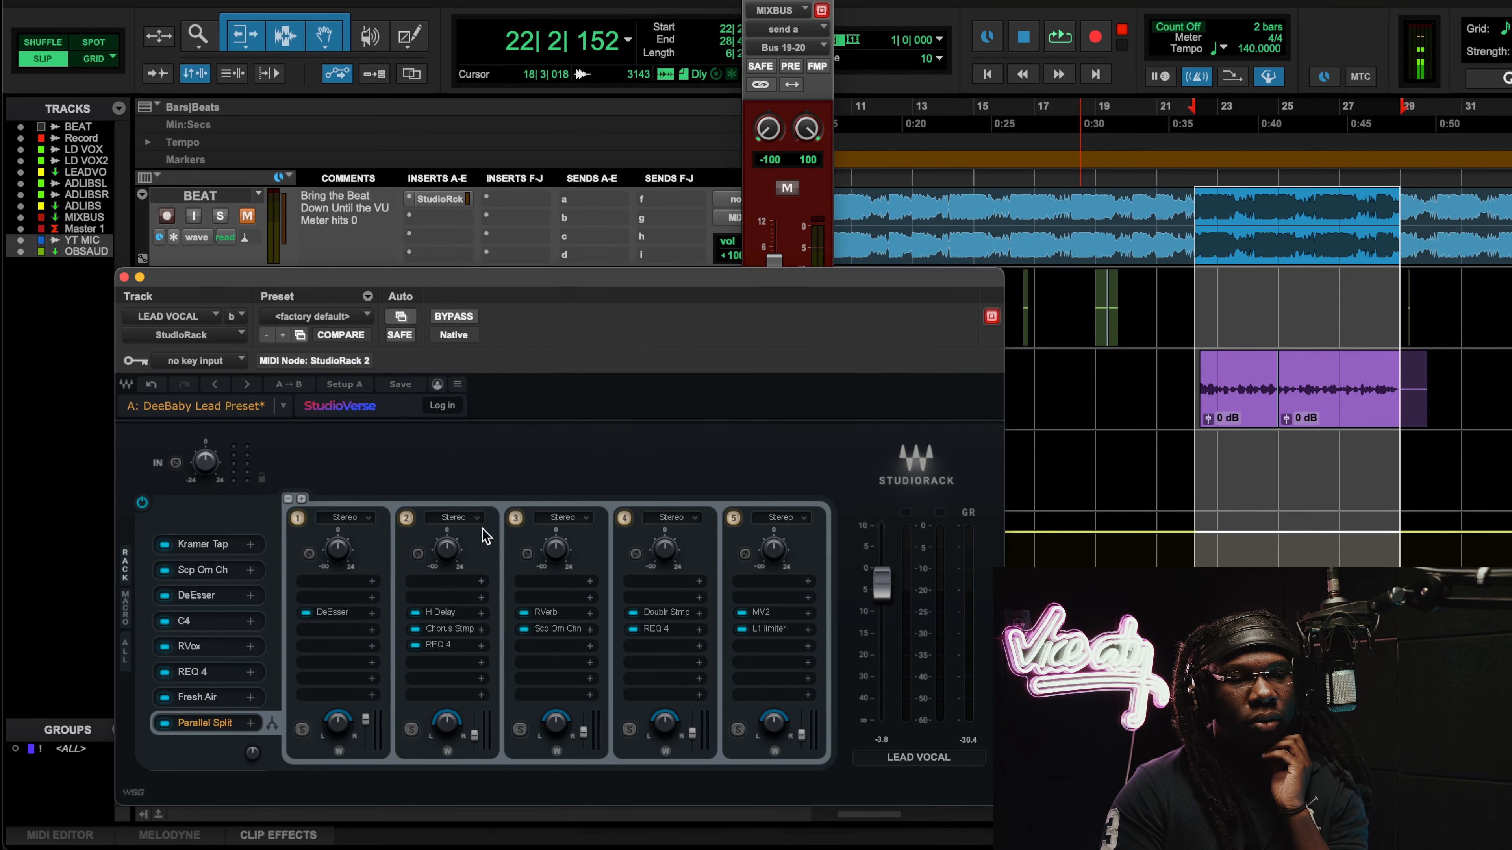
click(433, 645)
drag(677, 174, 376, 191)
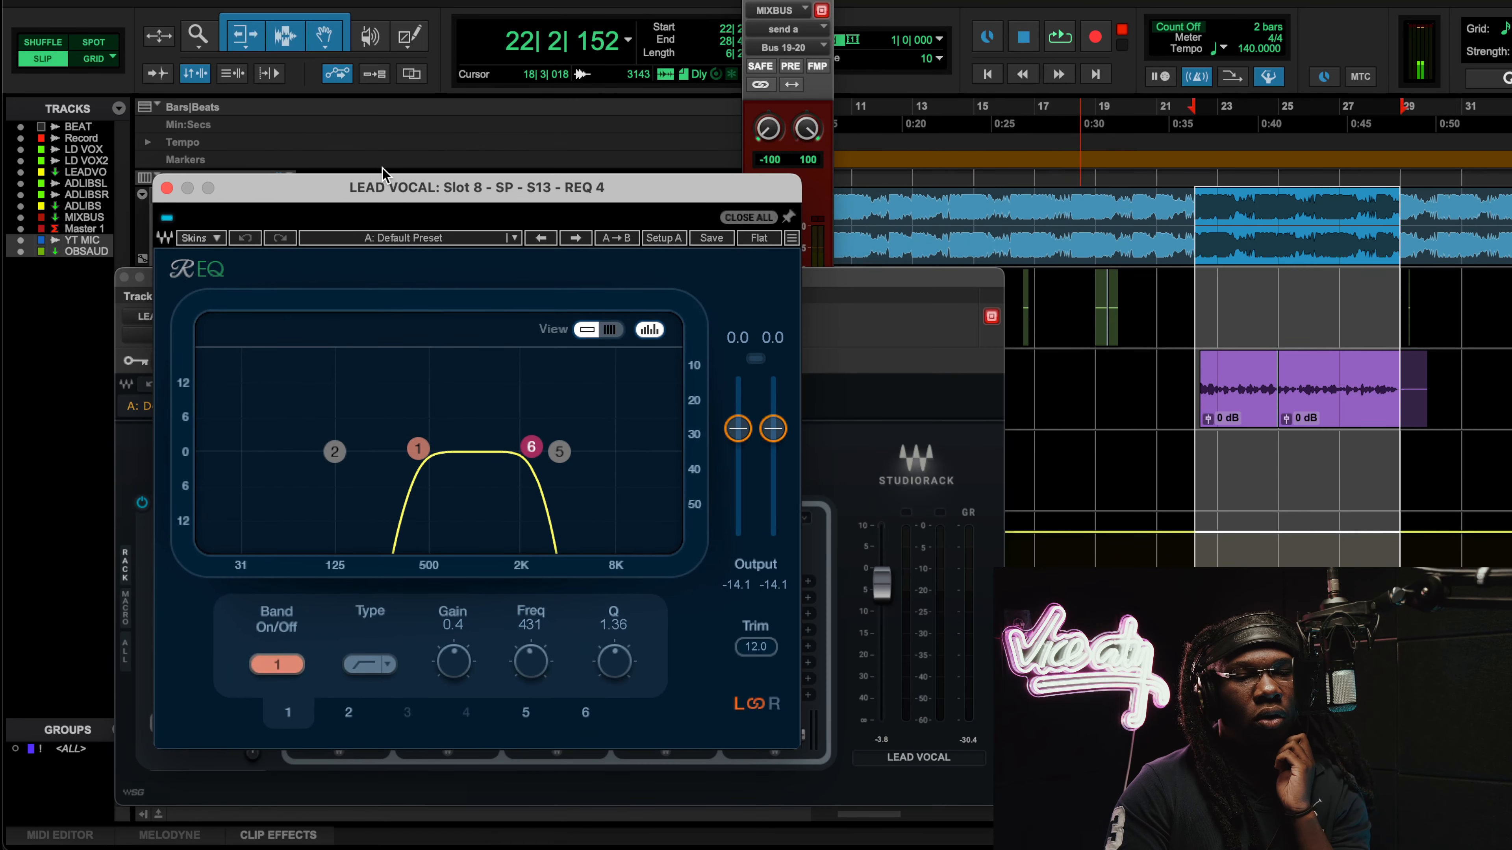
click(166, 188)
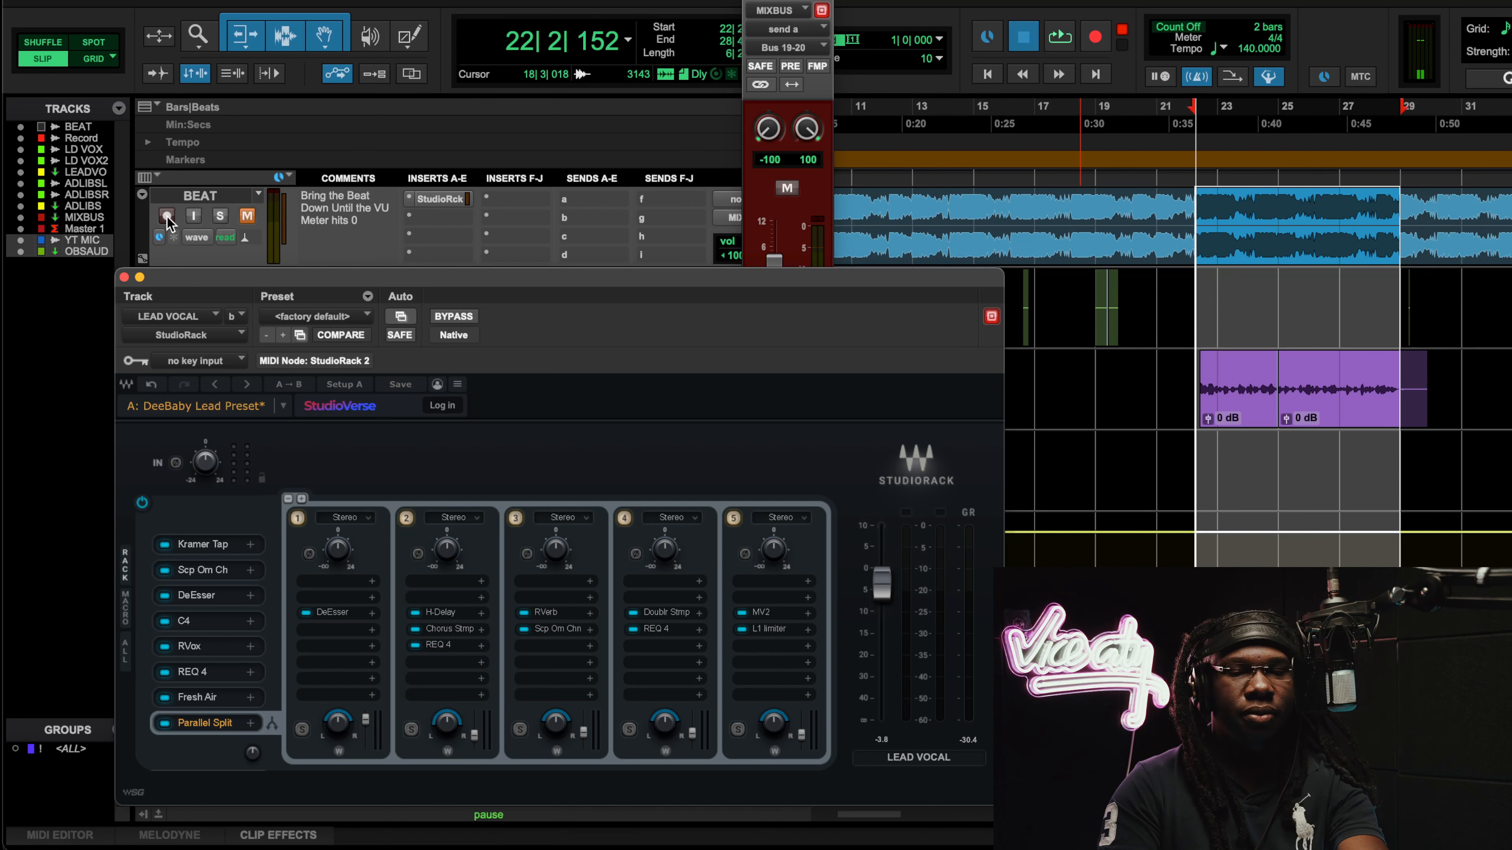
Move StudioRack up, try a higher level on parallel chain 2 during playback, and undo the level change.
key(space)
drag(314, 296, 359, 219)
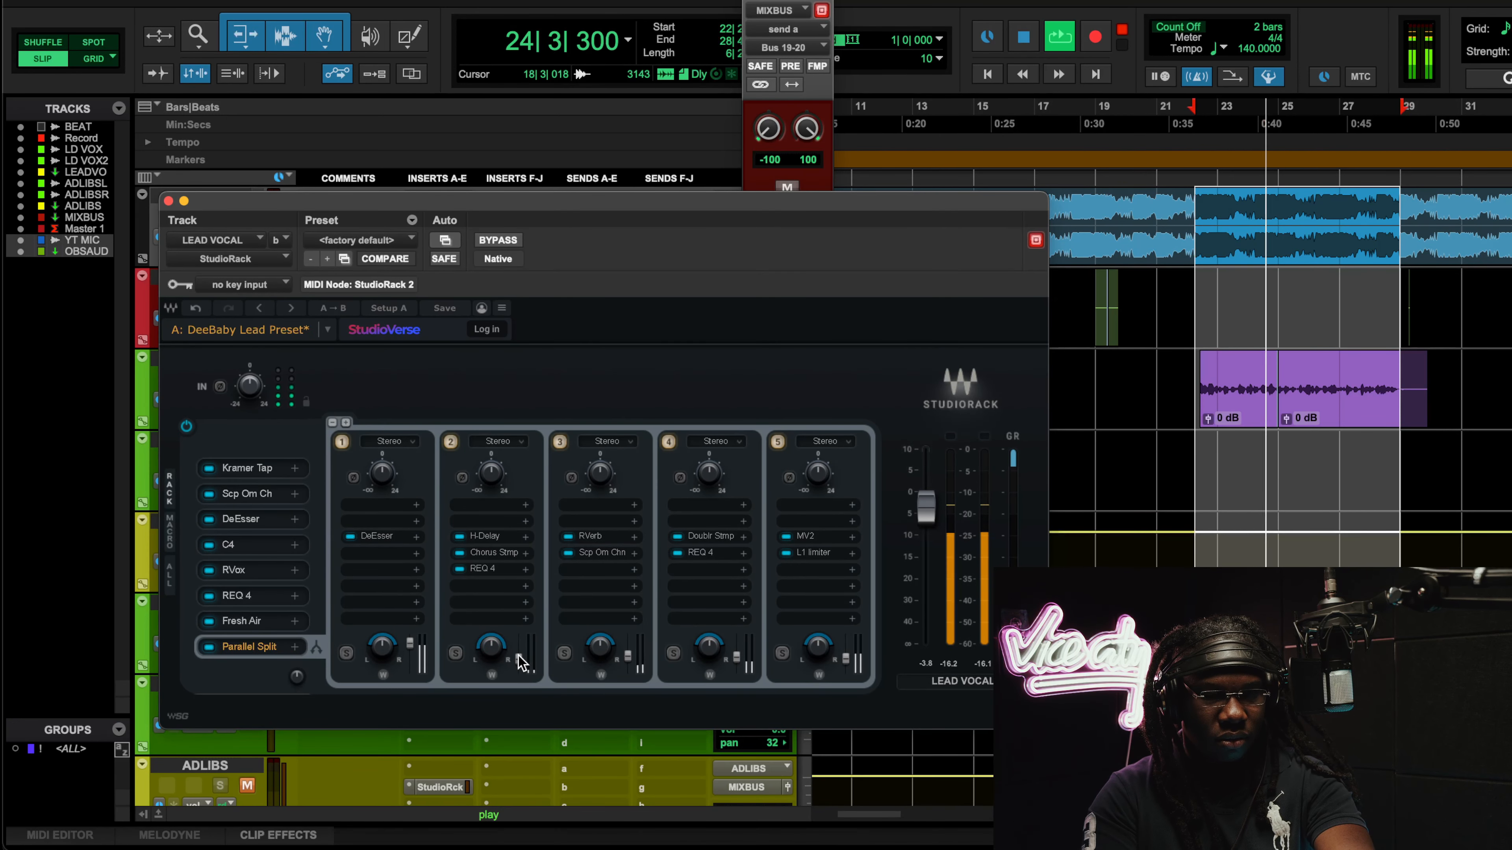
drag(522, 660, 519, 643)
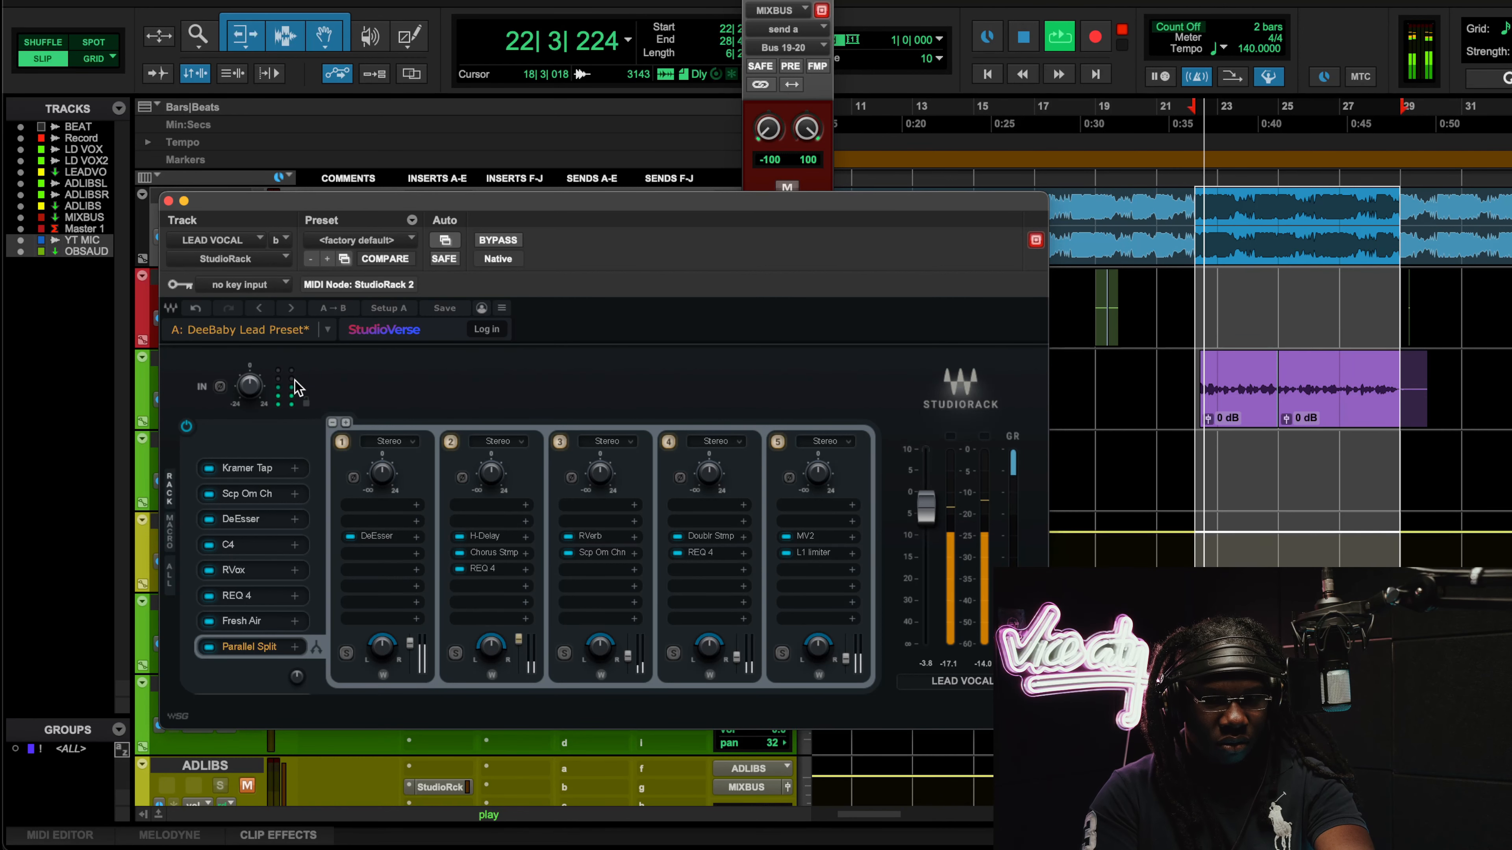
click(196, 308)
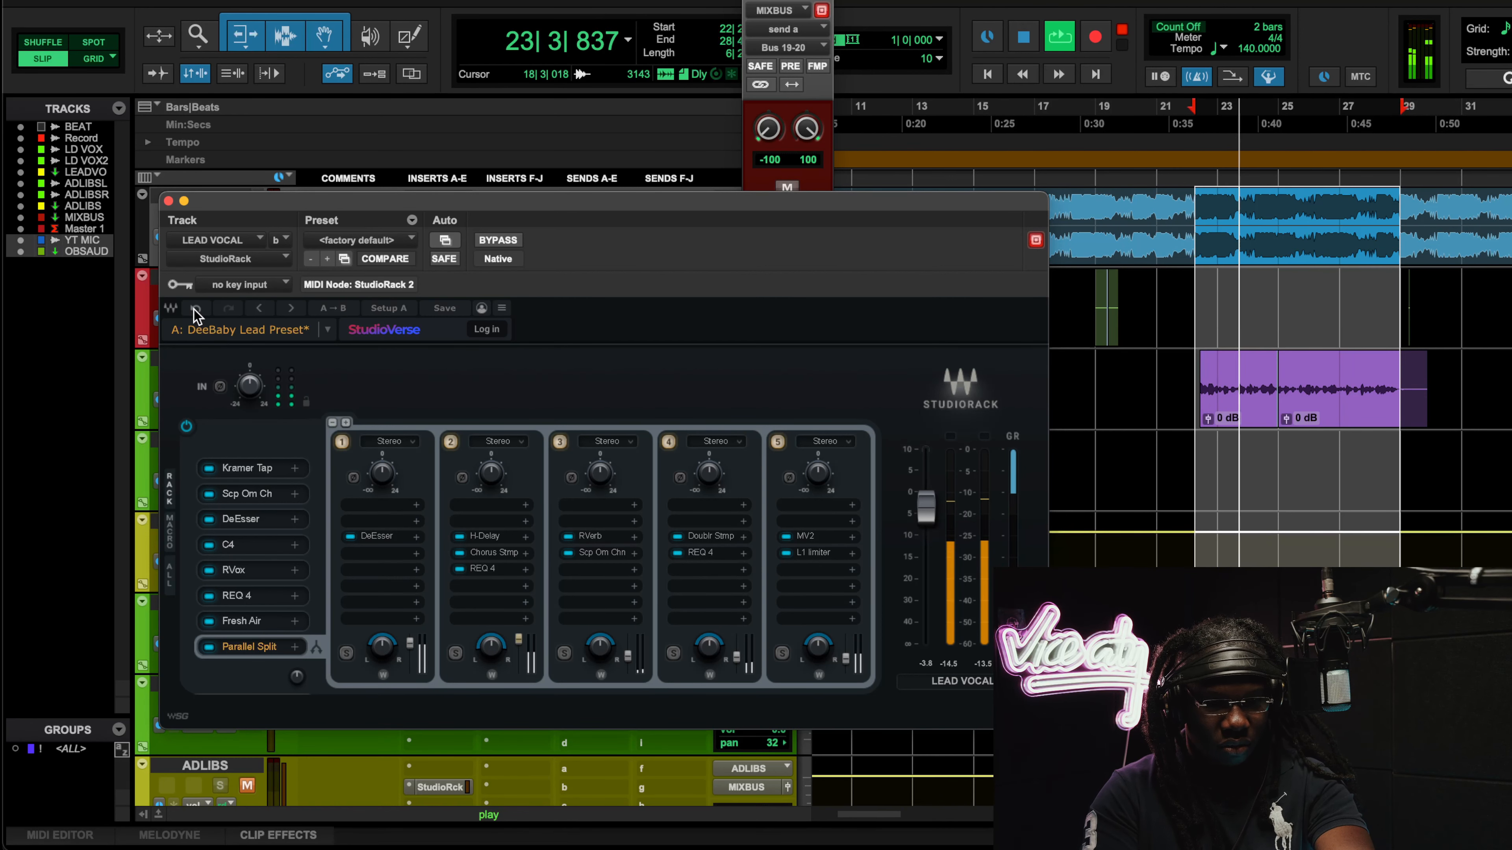
key(space)
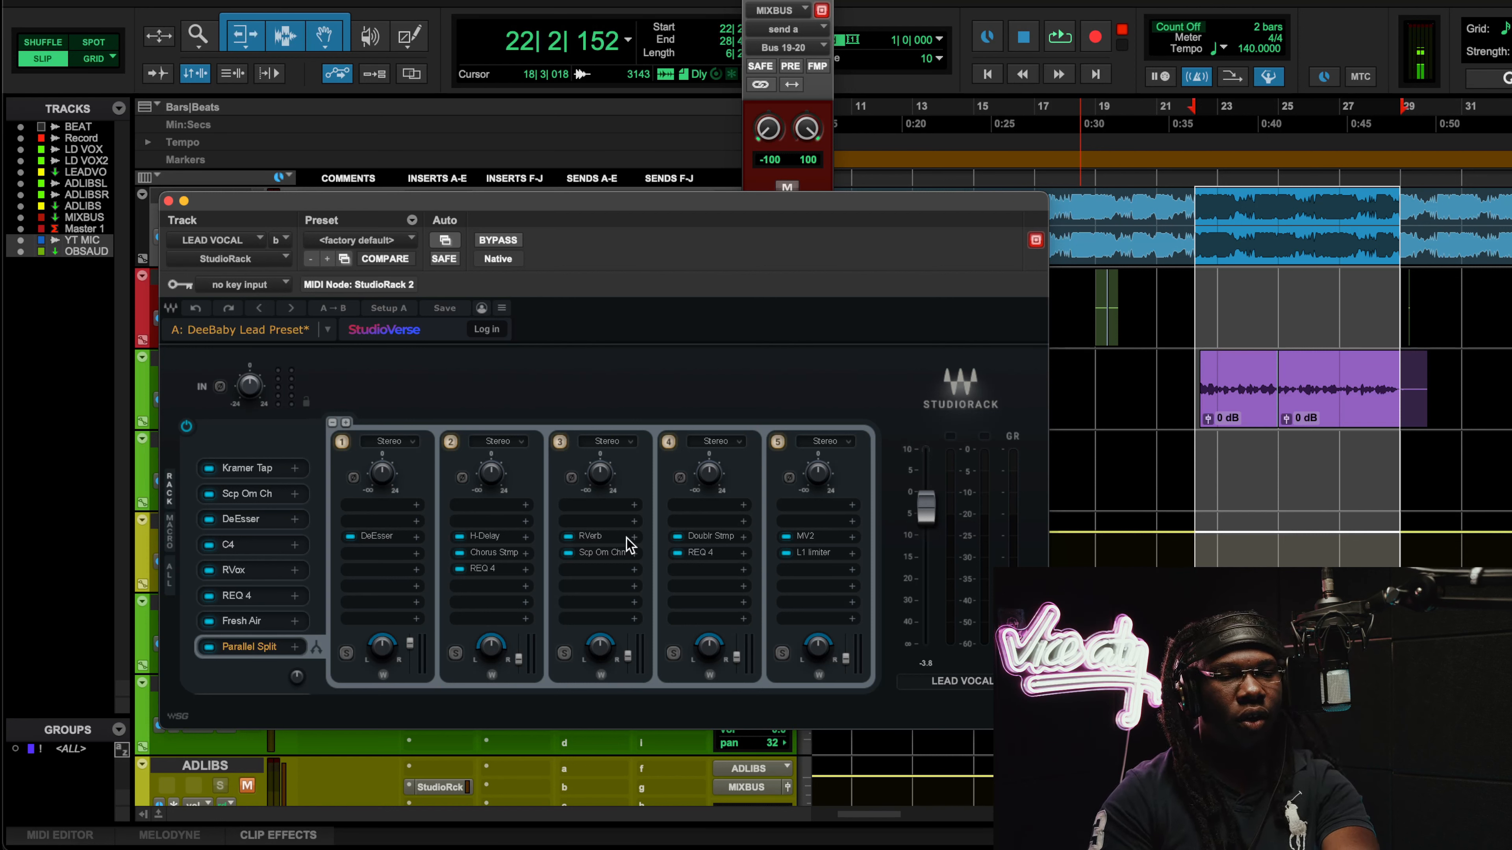
Inspect RVerb in parallel chain 3, close it, and open the Scheps Omni Channel below it.
click(589, 536)
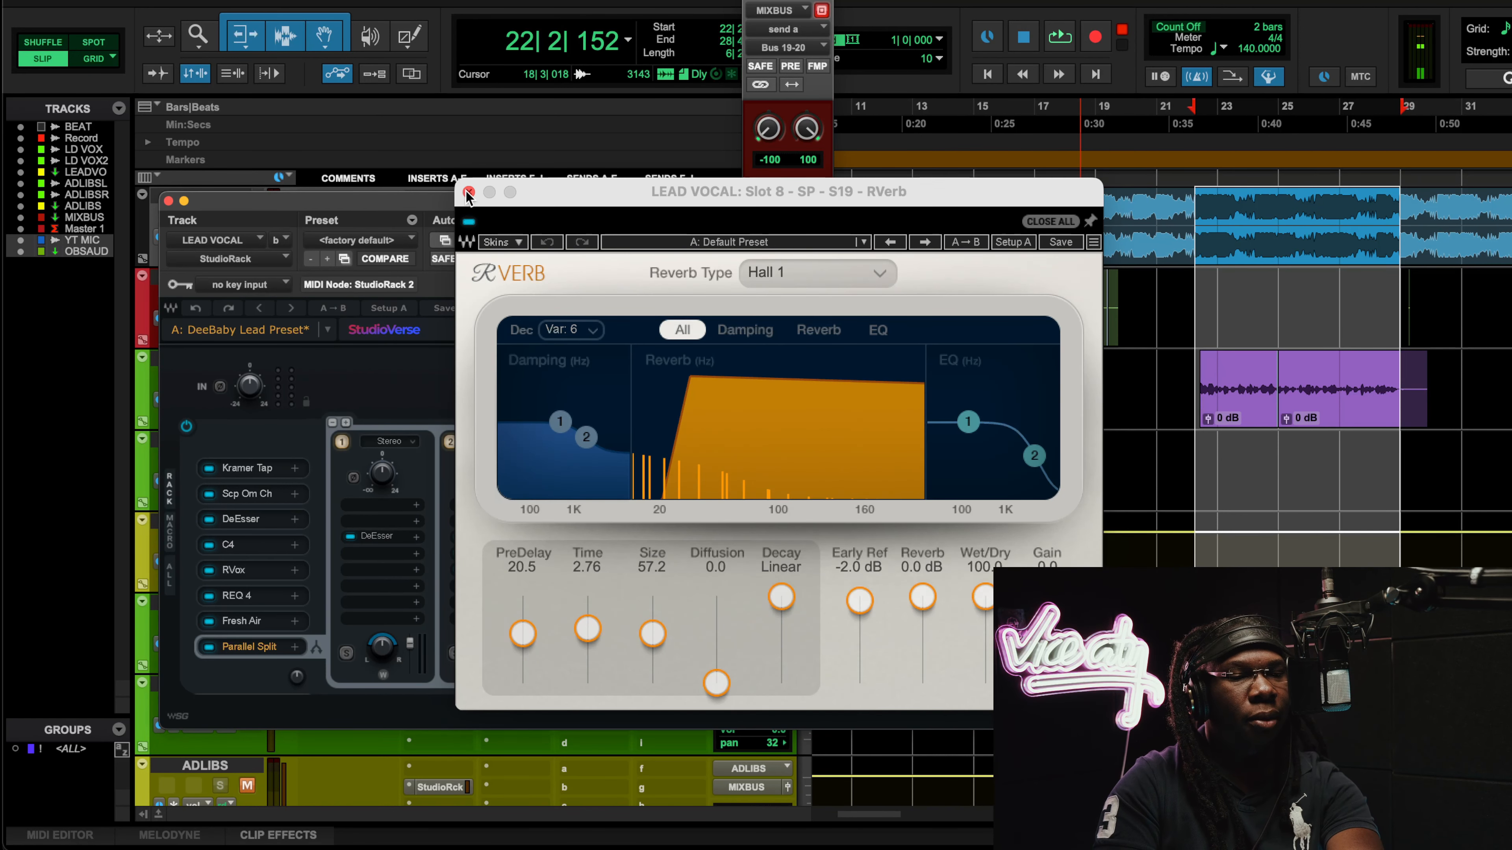
click(469, 192)
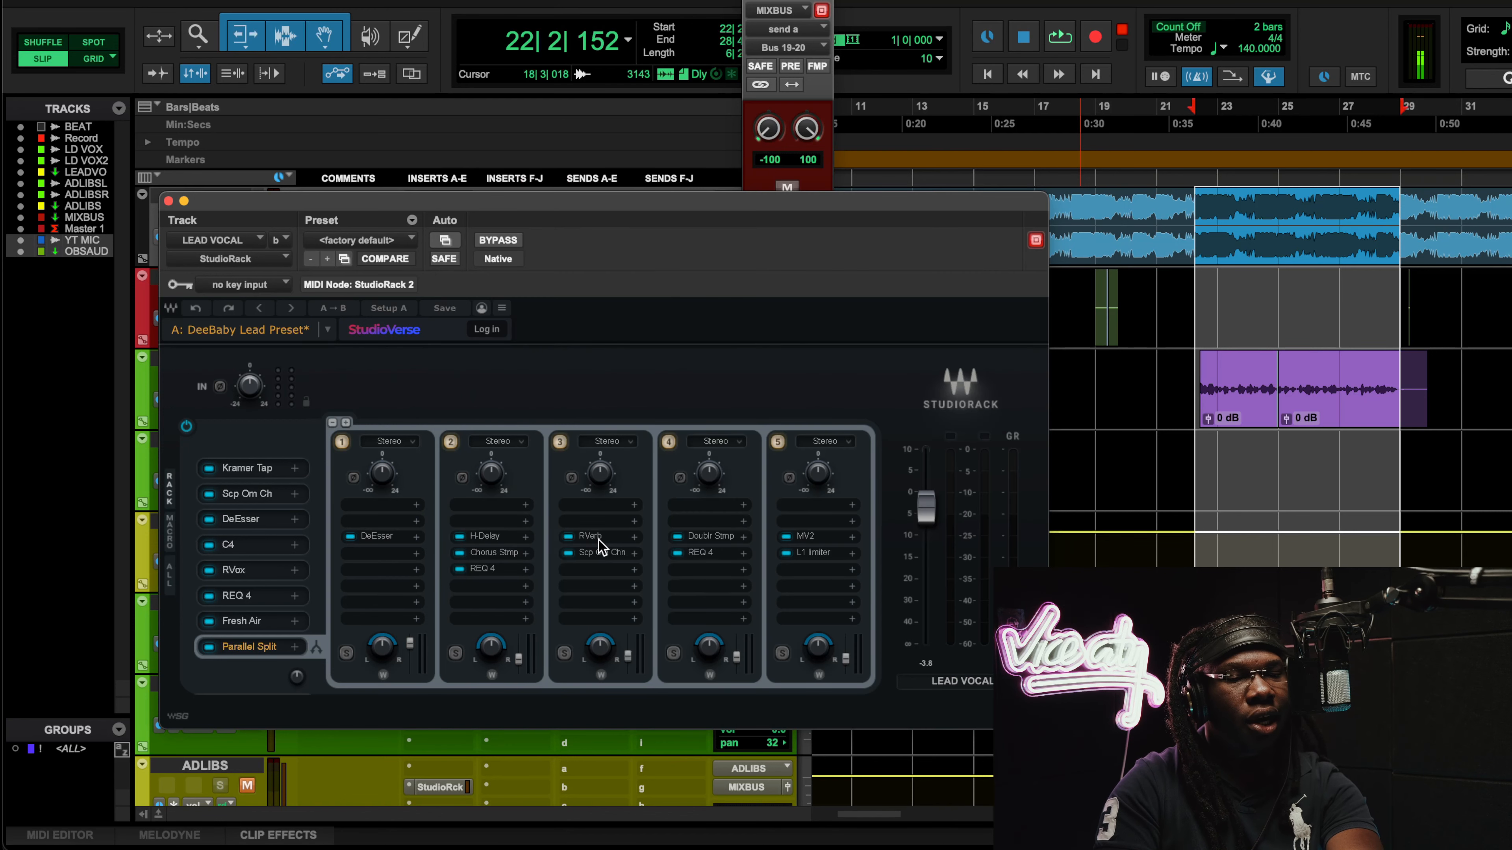
click(598, 553)
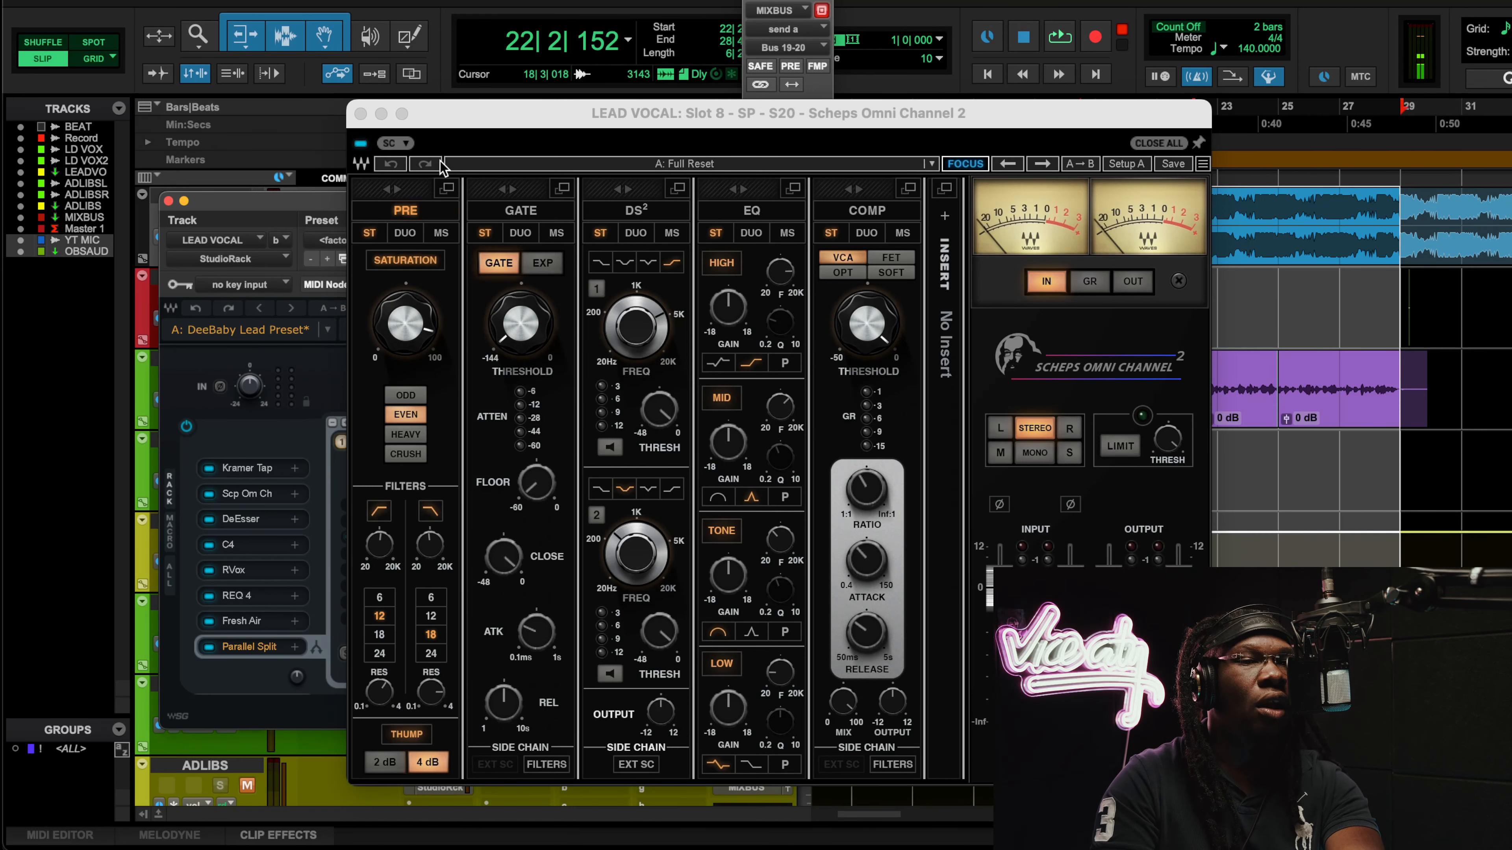
Play the selection, bring StudioRack to the front, and raise parallel chain 3's level to expose the reverb.
key(space)
click(324, 215)
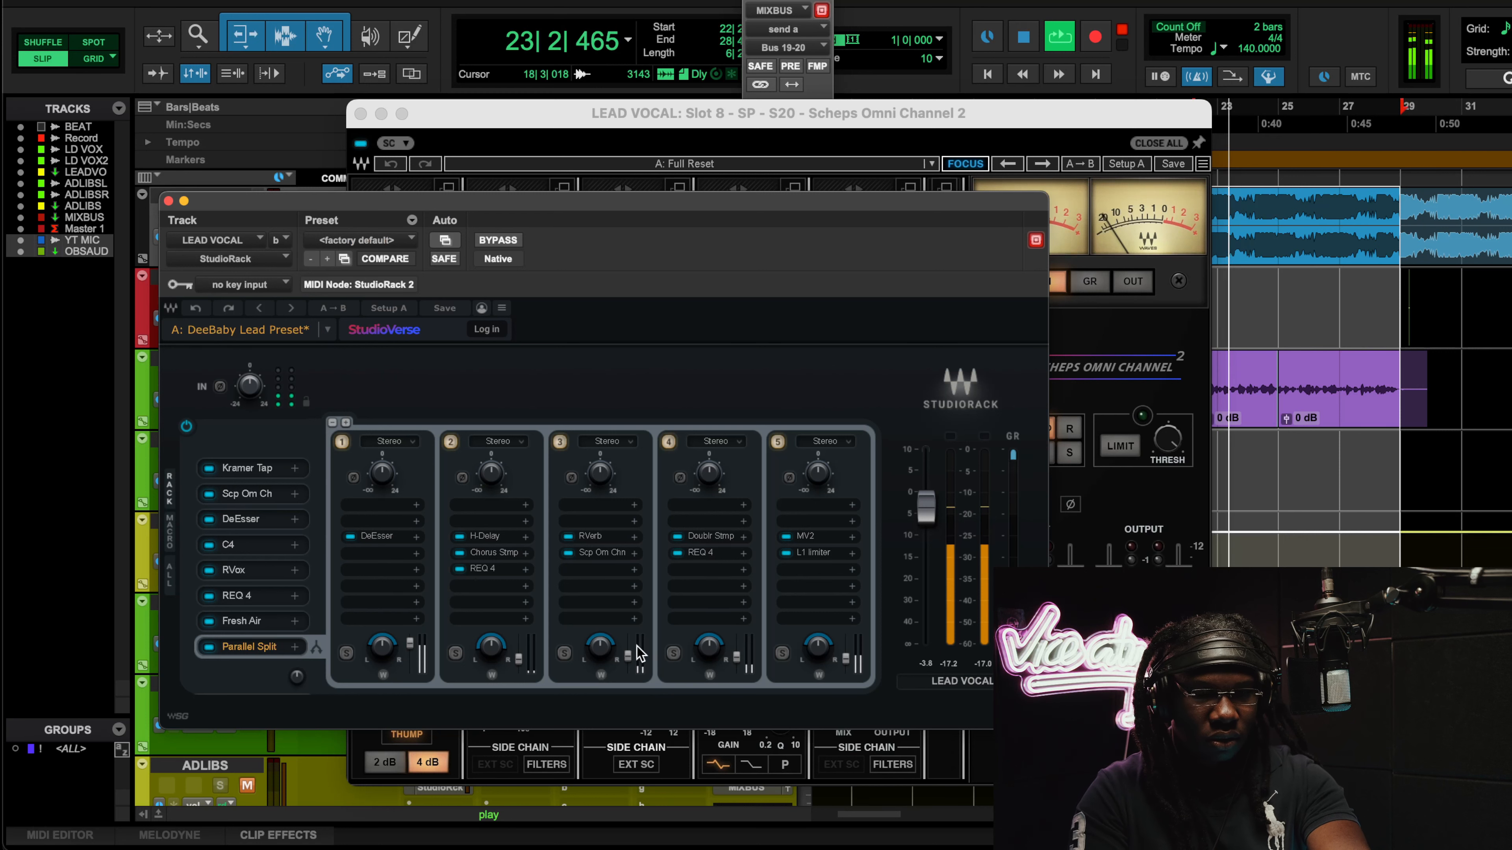
drag(629, 653, 630, 648)
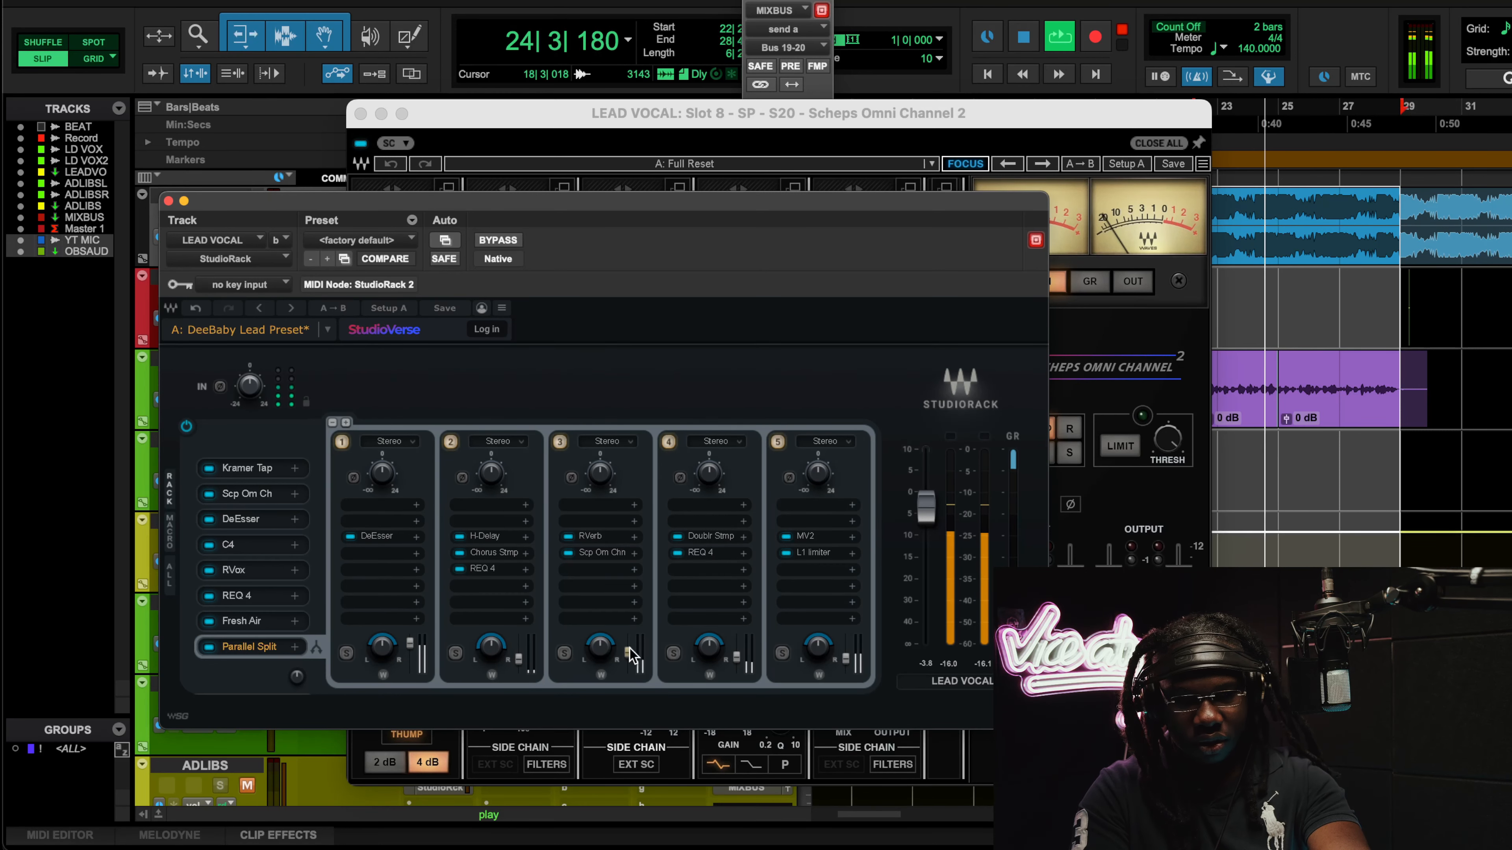
Adjust the Saturation amount in chain 3's Scheps Omni Channel, stop playback, and close the plug-in.
click(588, 123)
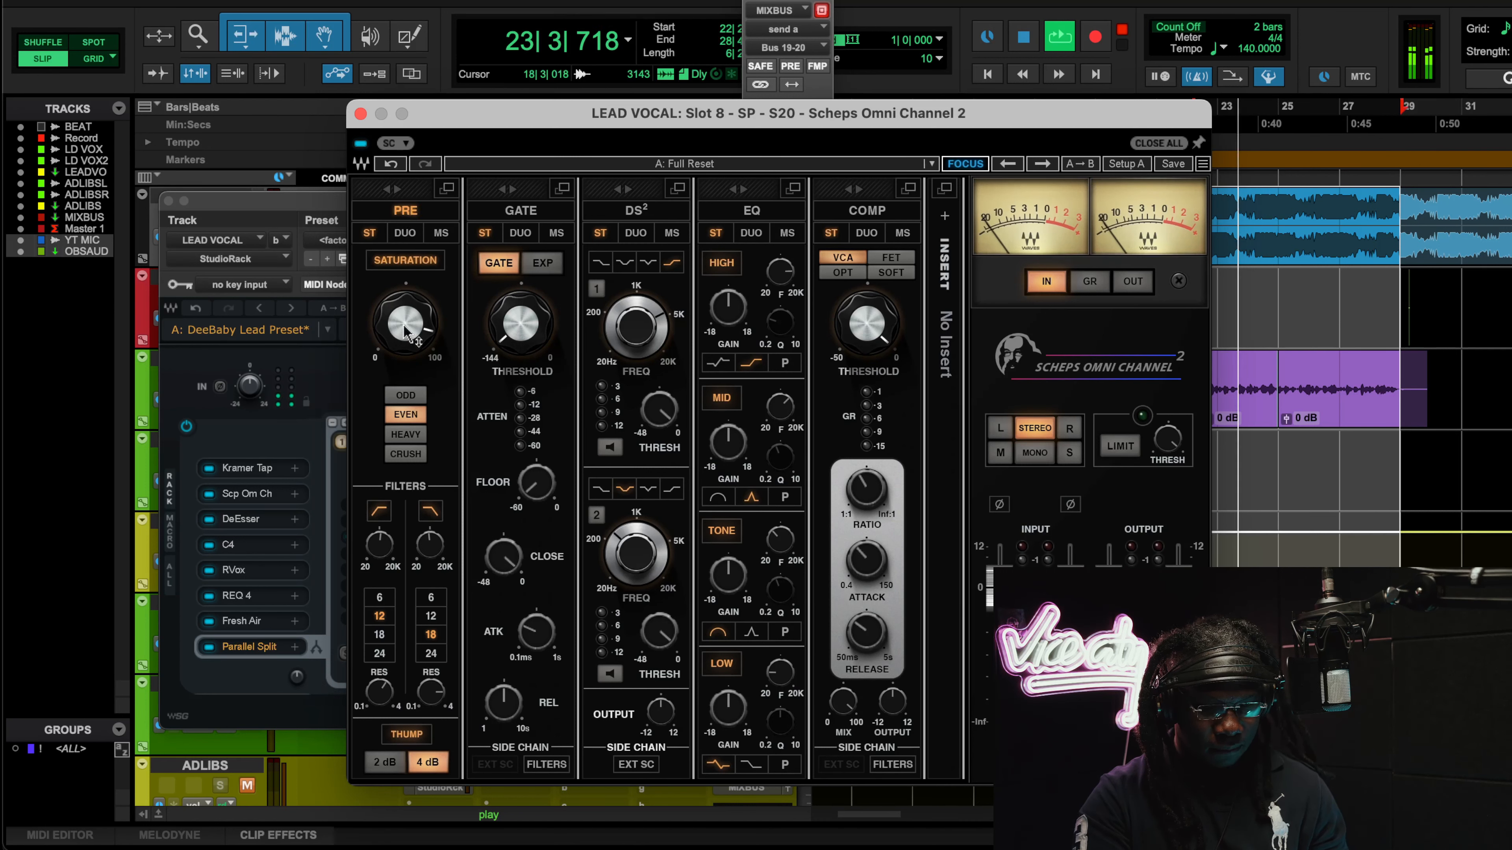
mouse_move(405, 330)
mouse_down()
mouse_move(405, 292)
mouse_move(405, 363)
mouse_move(404, 335)
mouse_up()
scroll(405, 329, down, 1)
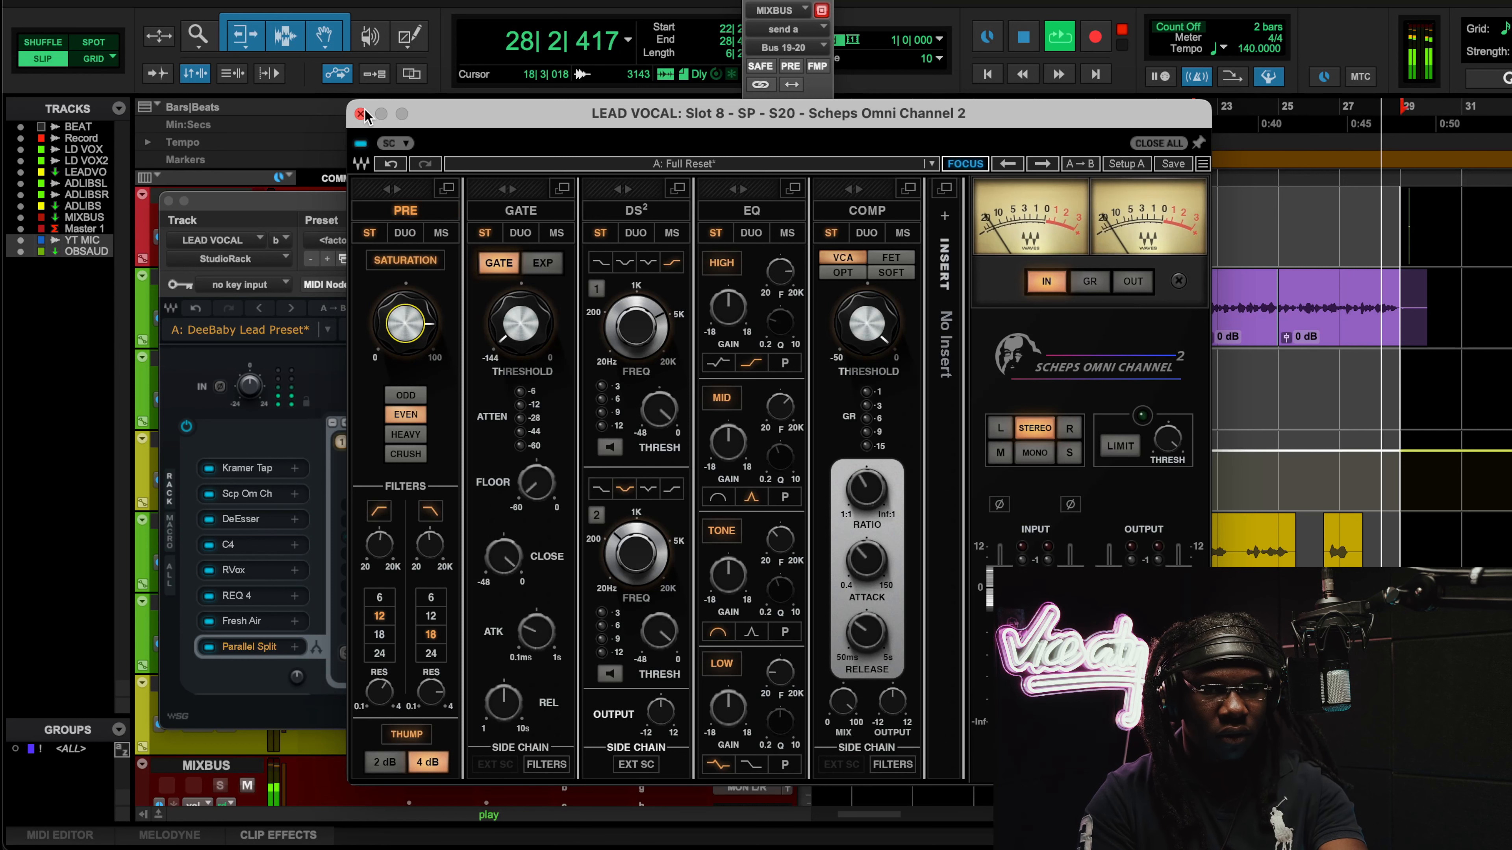
key(space)
click(361, 115)
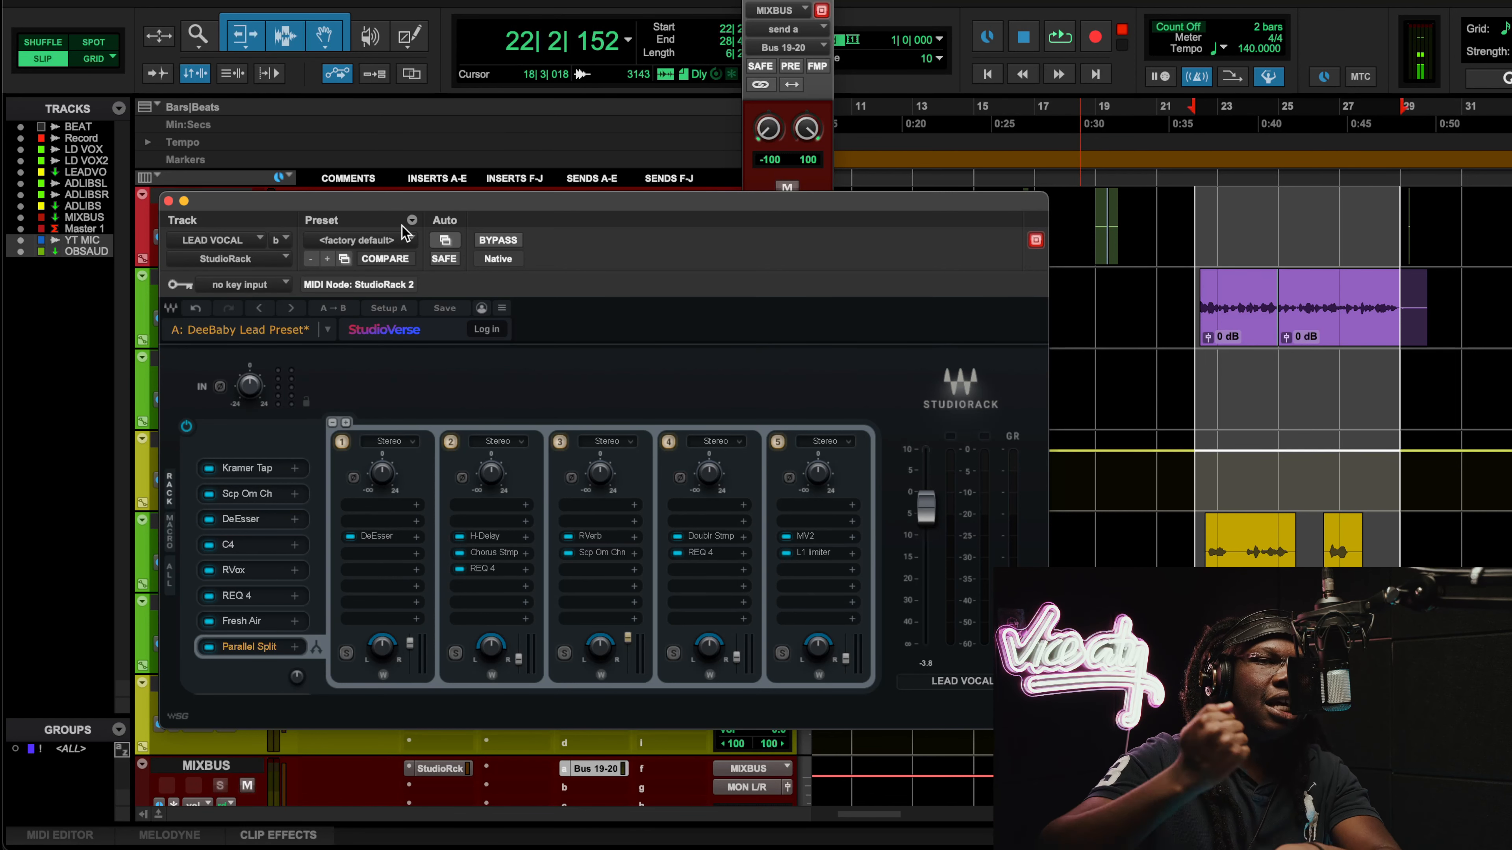
Show the Doubler in parallel chain 4, start playback, and lower parallel chain 3's level to -20.7.
click(717, 537)
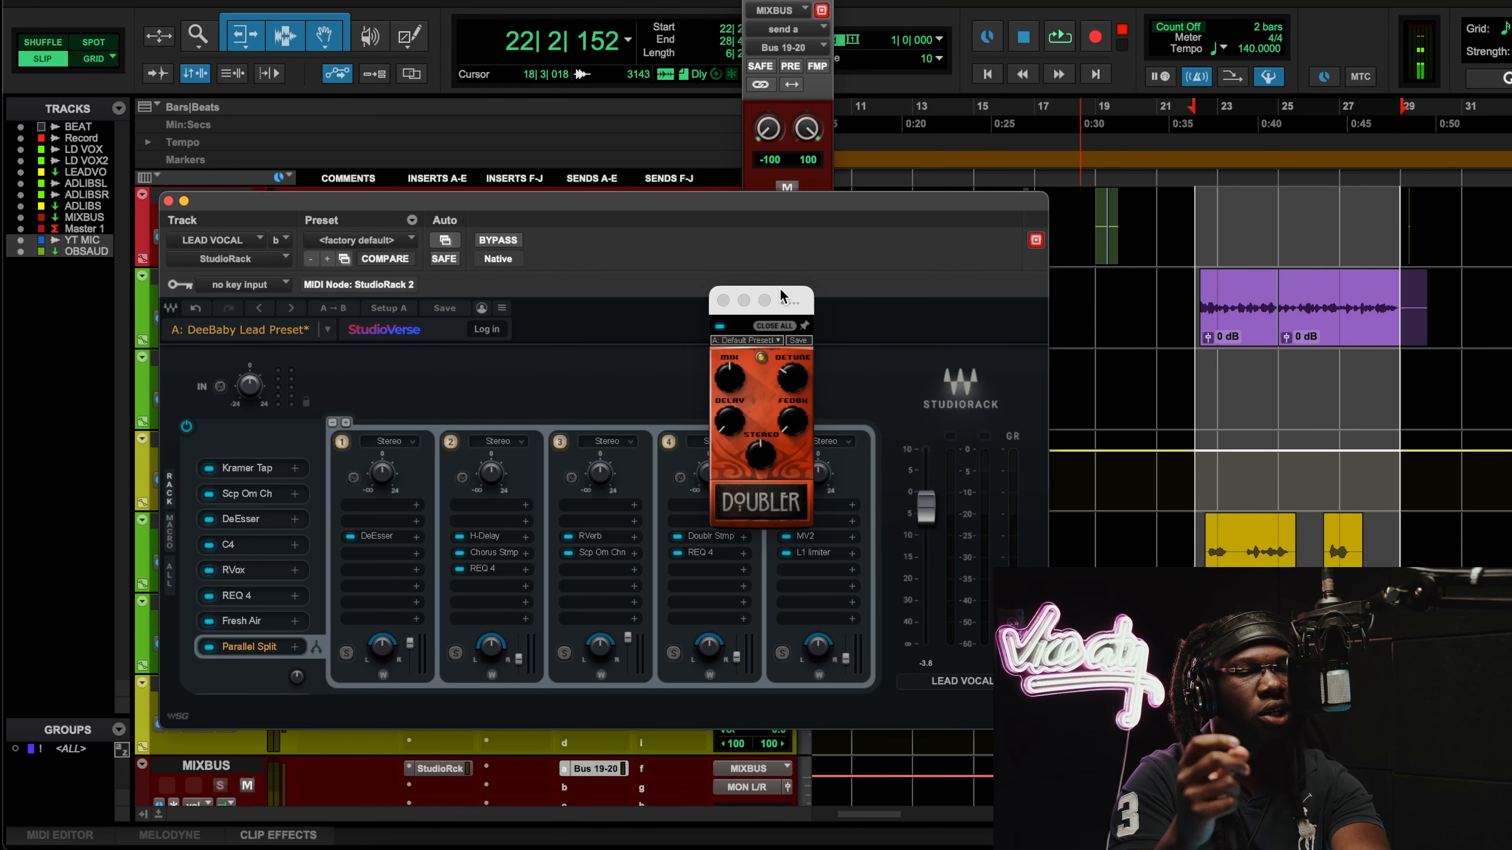
key(space)
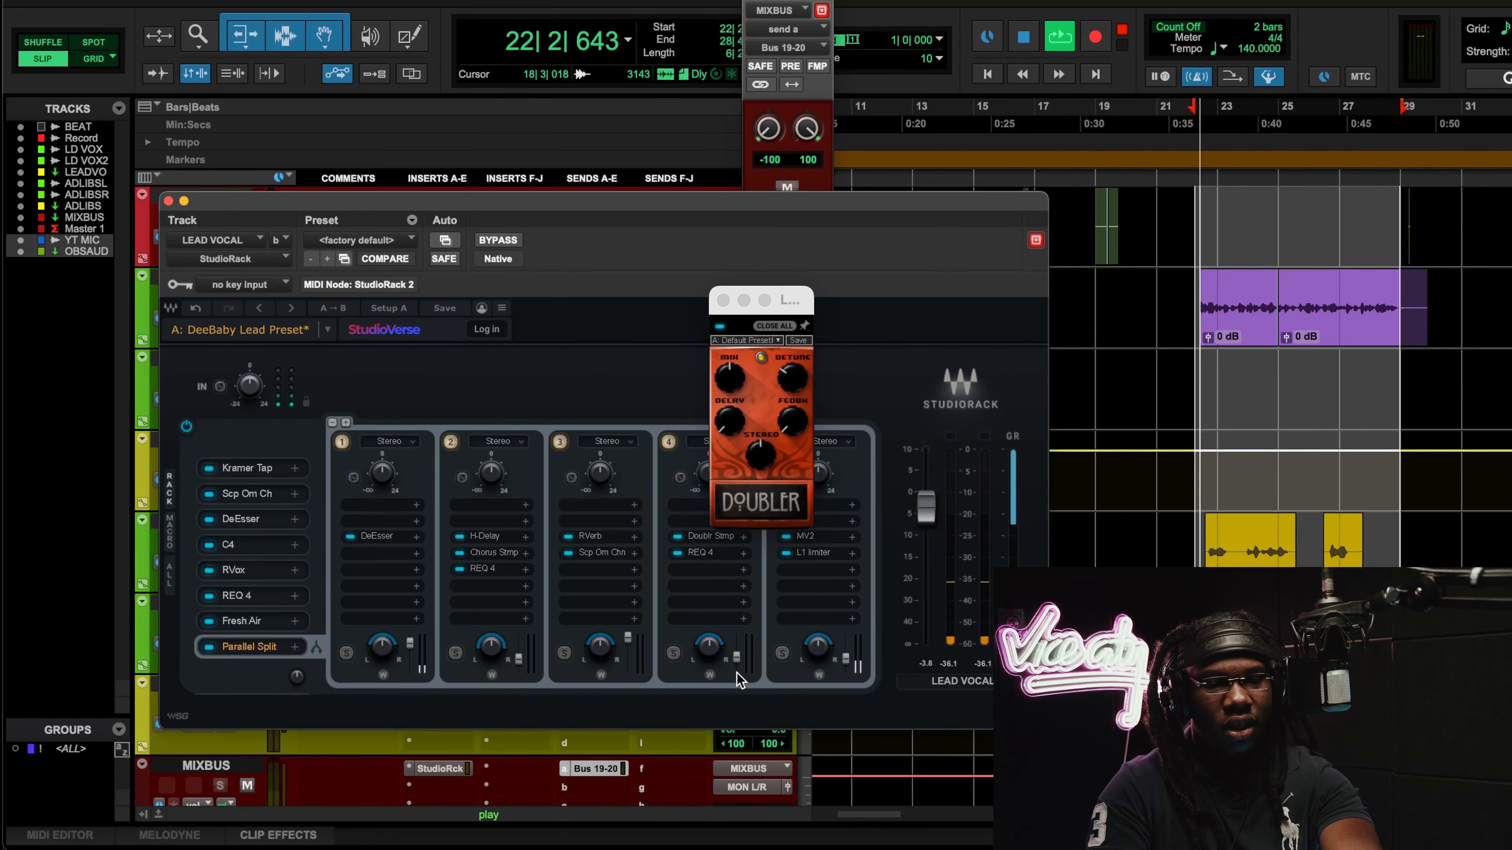
click(628, 640)
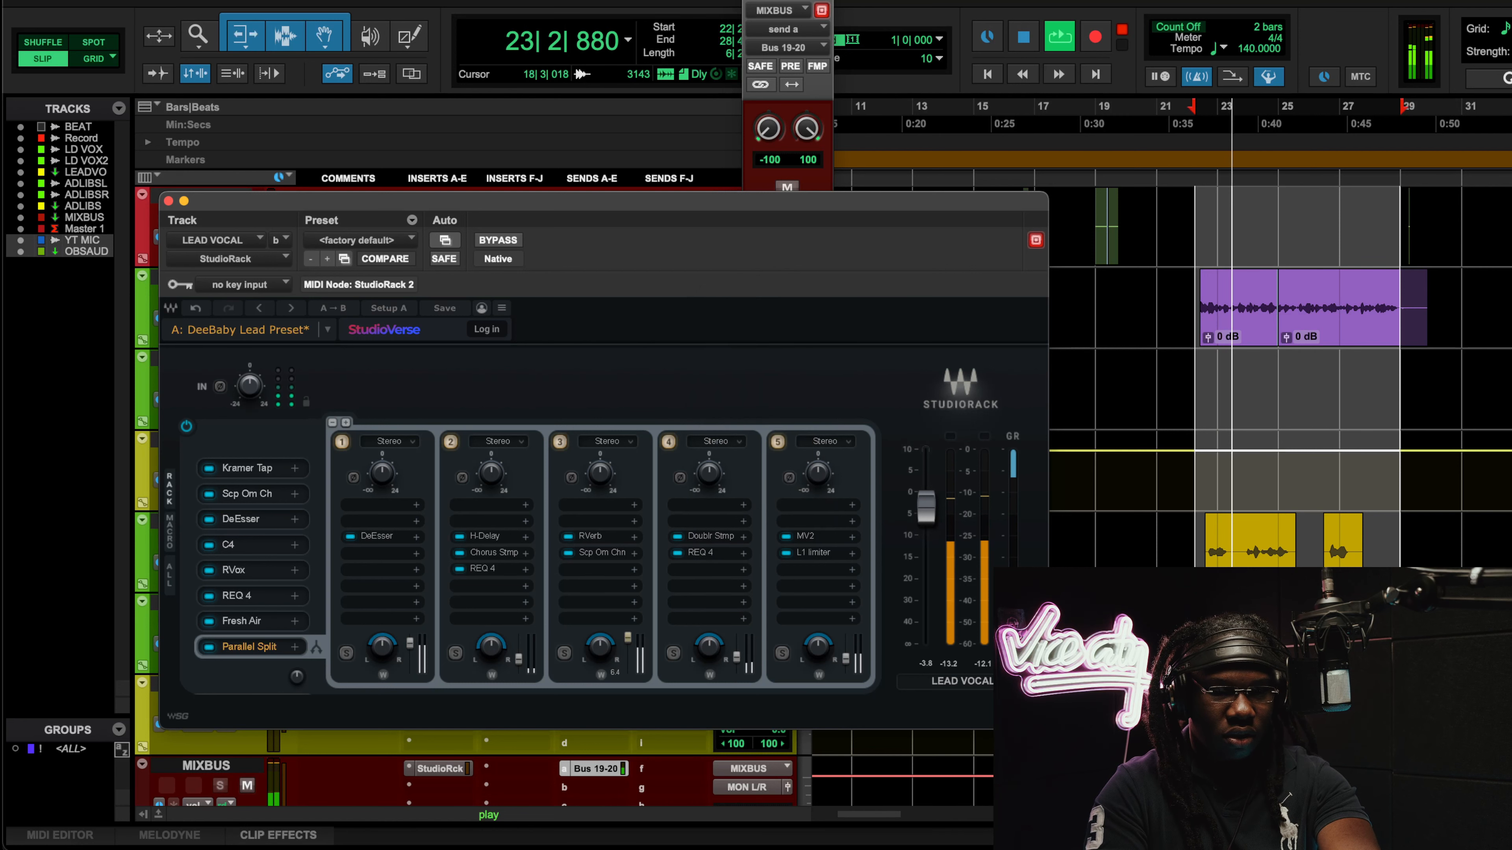
drag(628, 639, 628, 659)
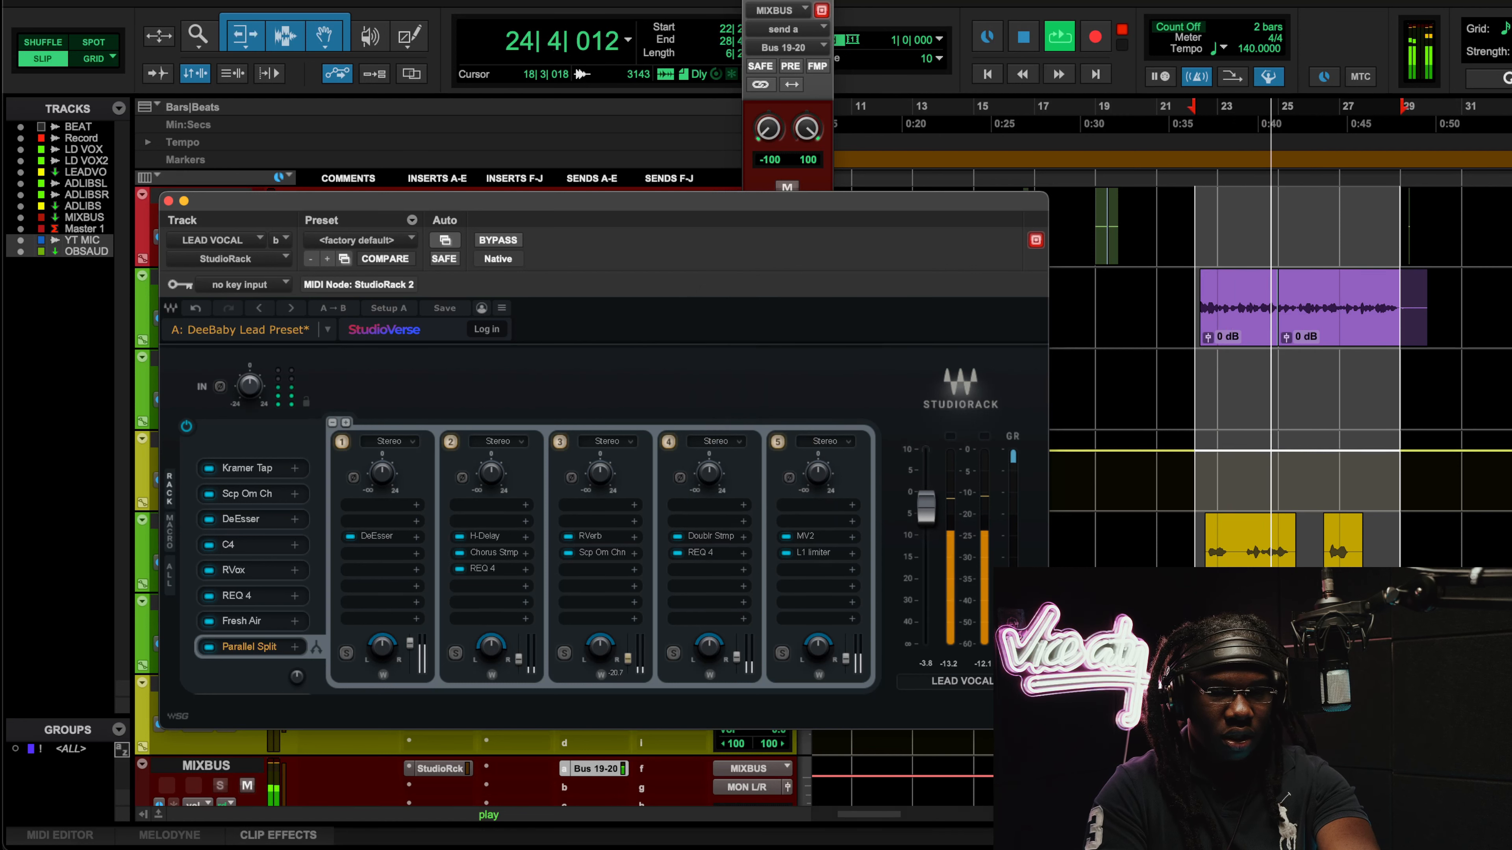
Try a higher level on parallel chain 4 to expose the doubler, undo the change, and stop playback.
drag(737, 658, 738, 643)
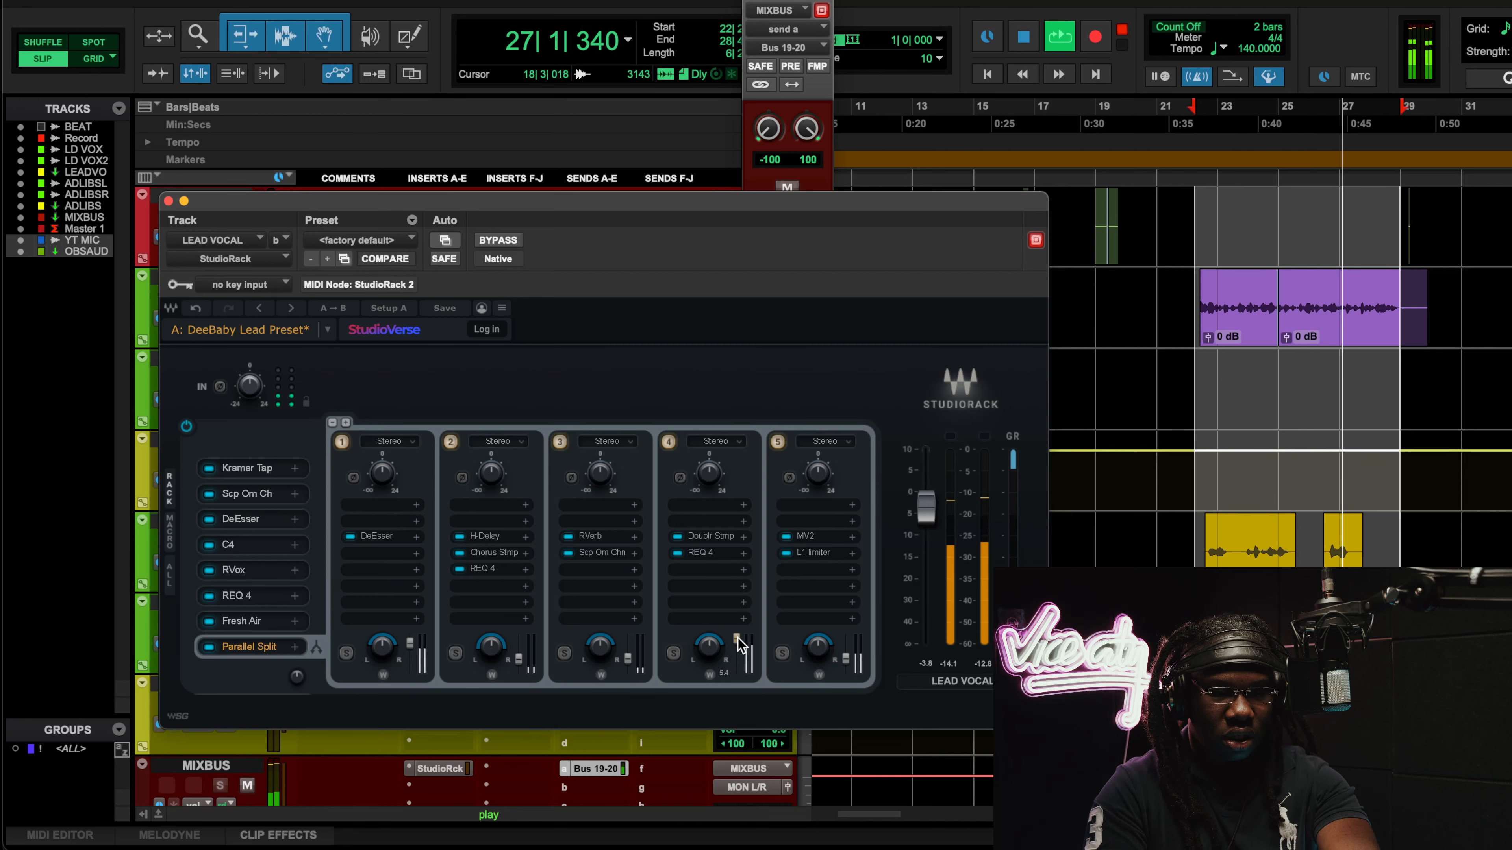
click(198, 308)
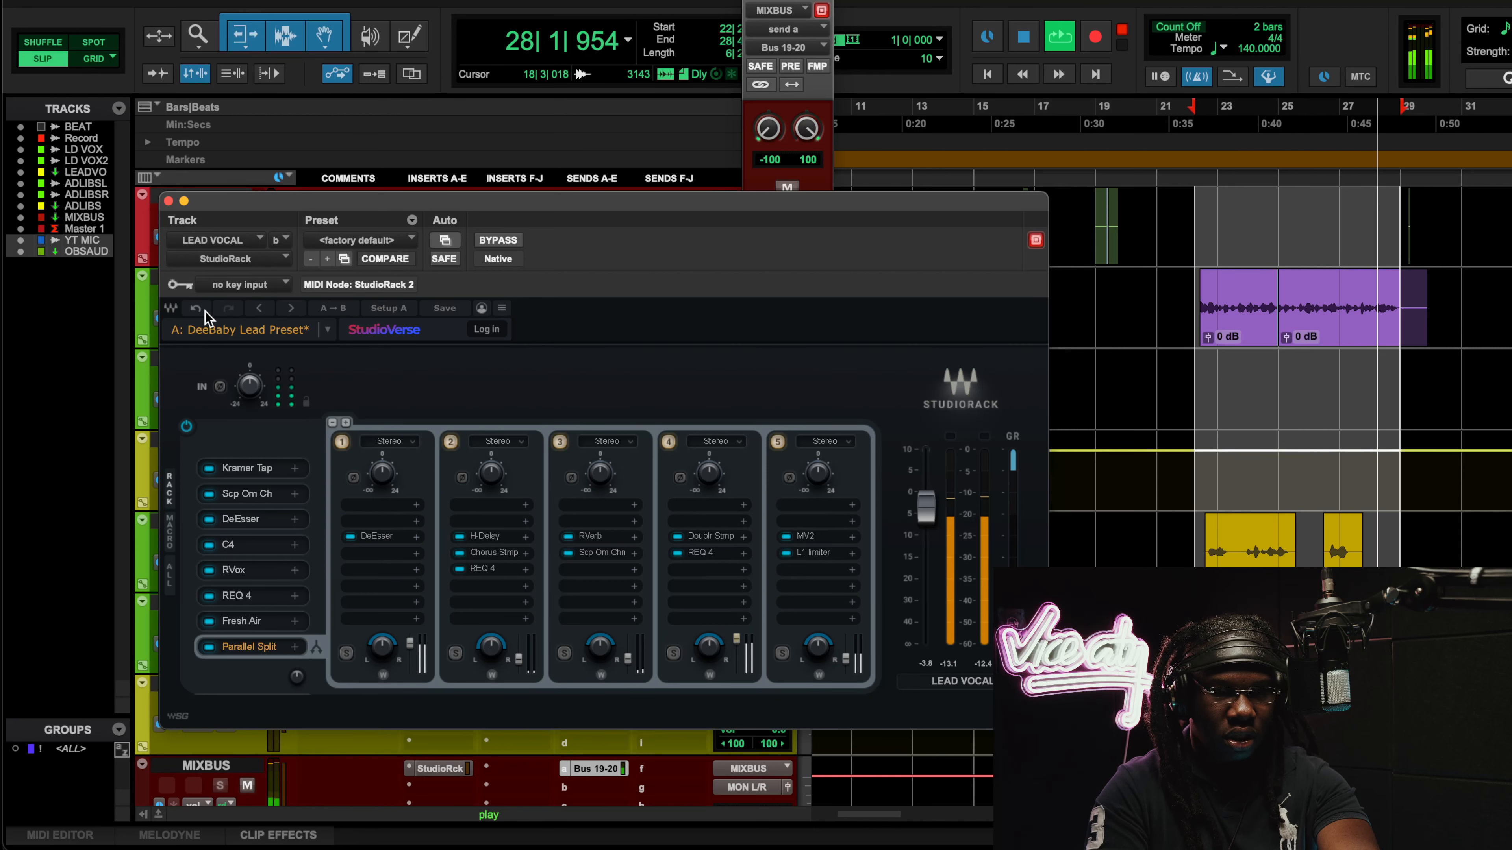
key(space)
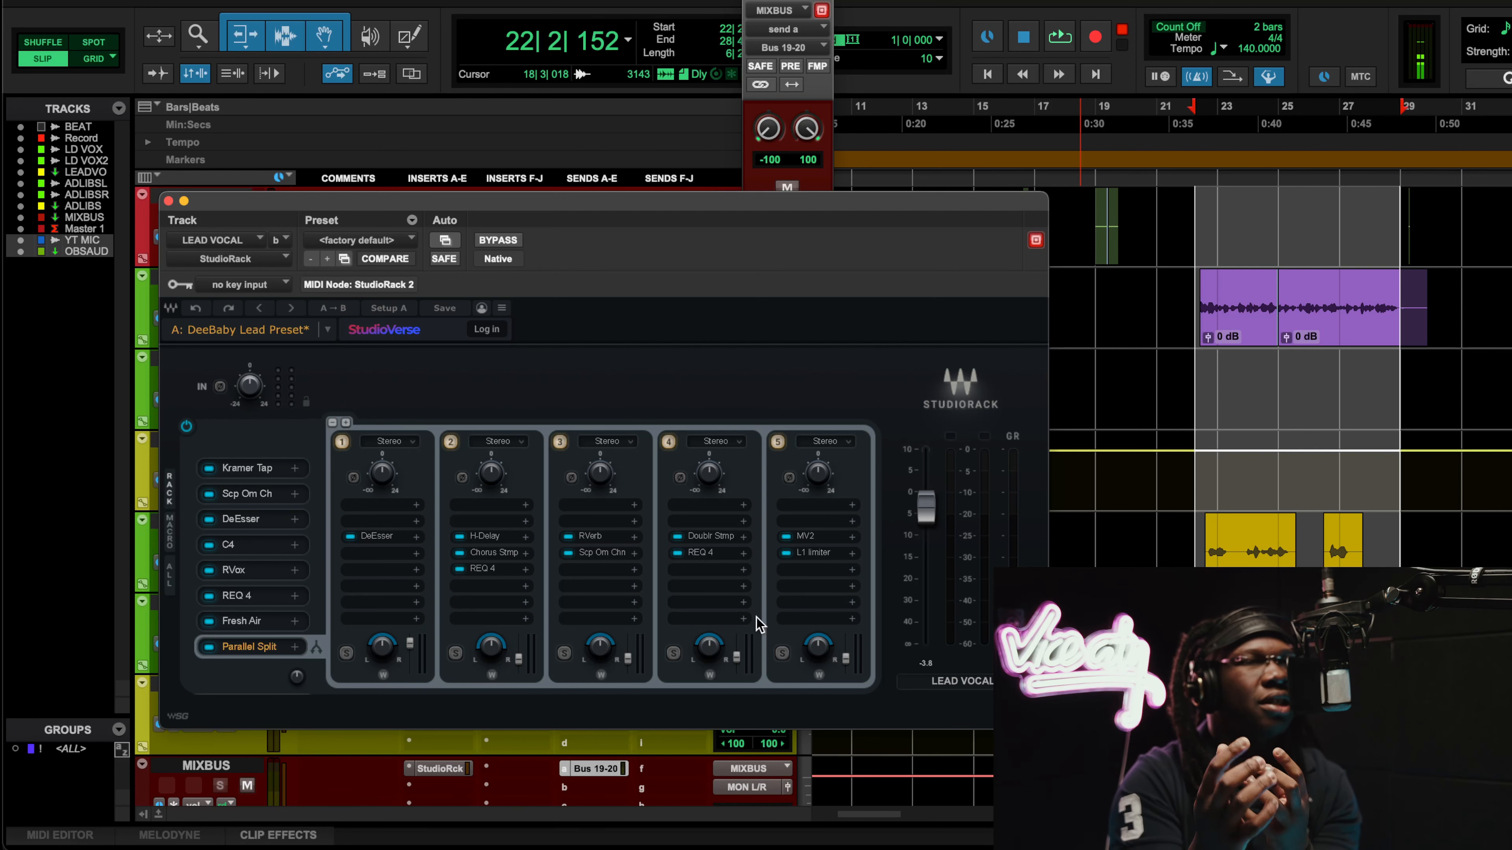
Show the MV2 compressor in parallel chain 5 of the lead vocal rack and close it.
click(807, 539)
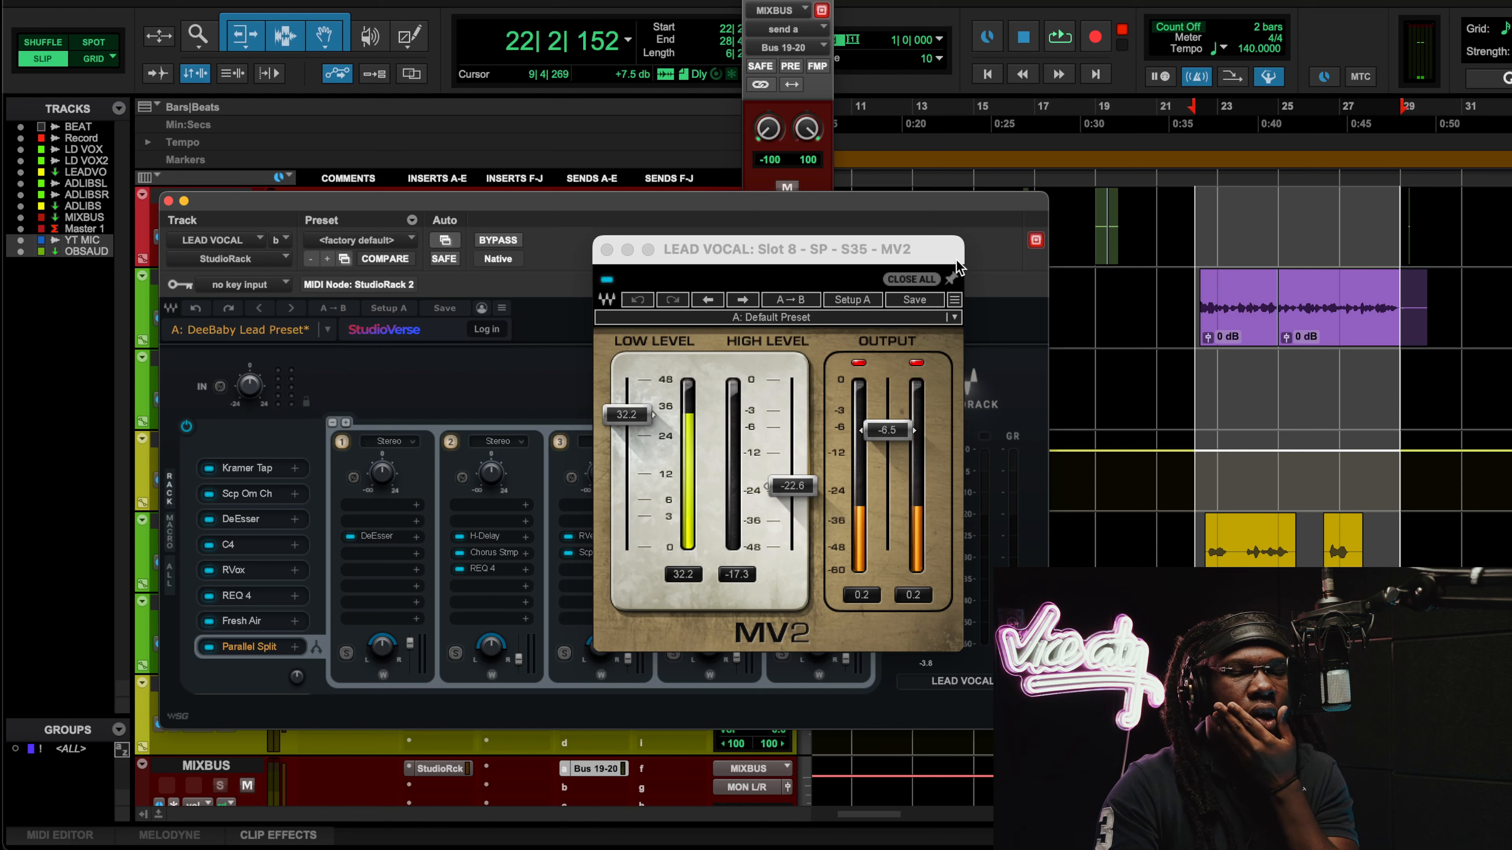
click(859, 364)
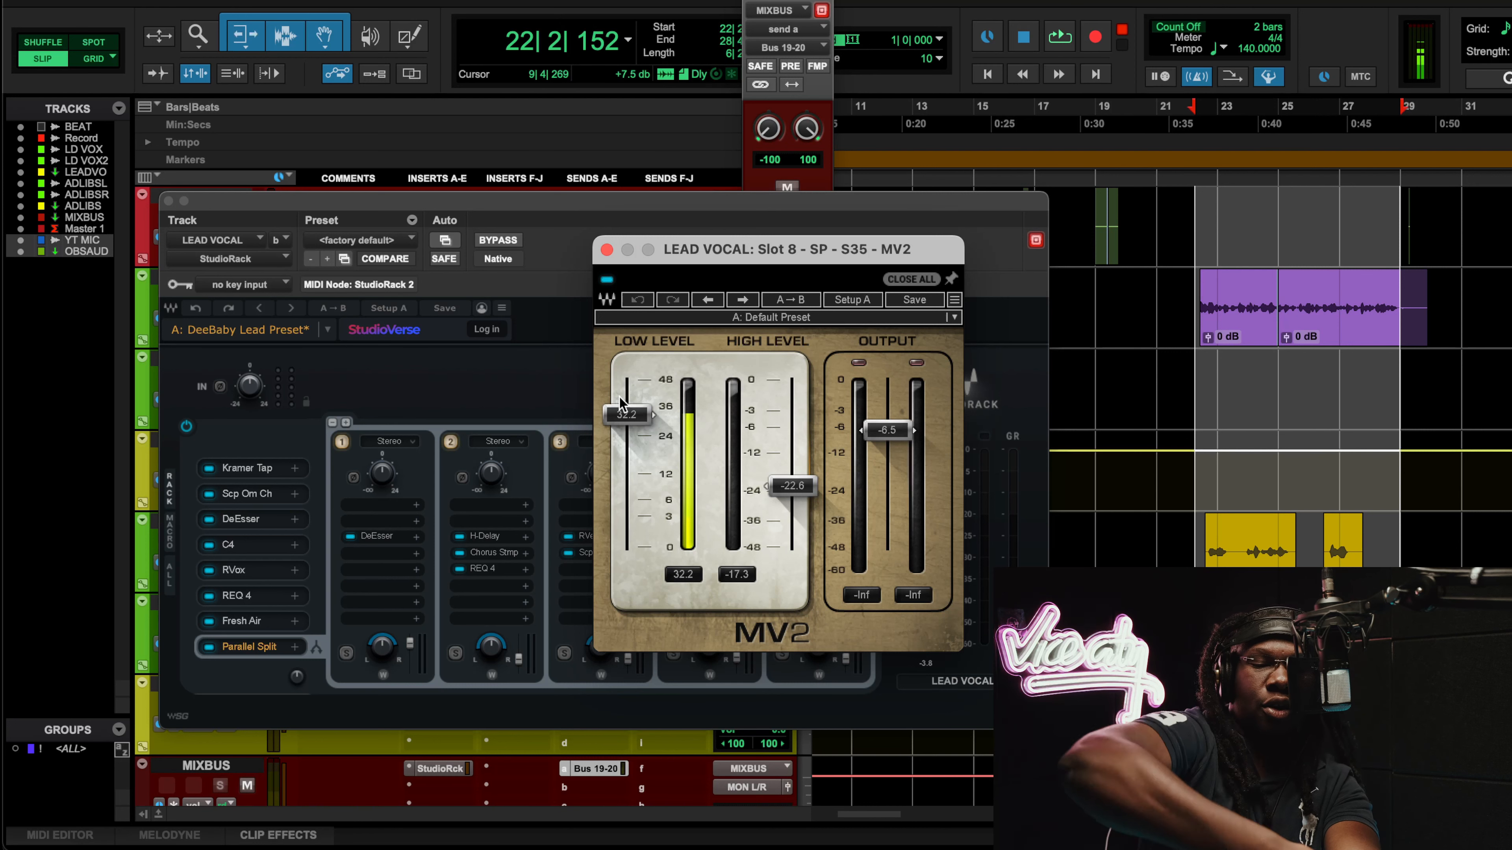
click(606, 250)
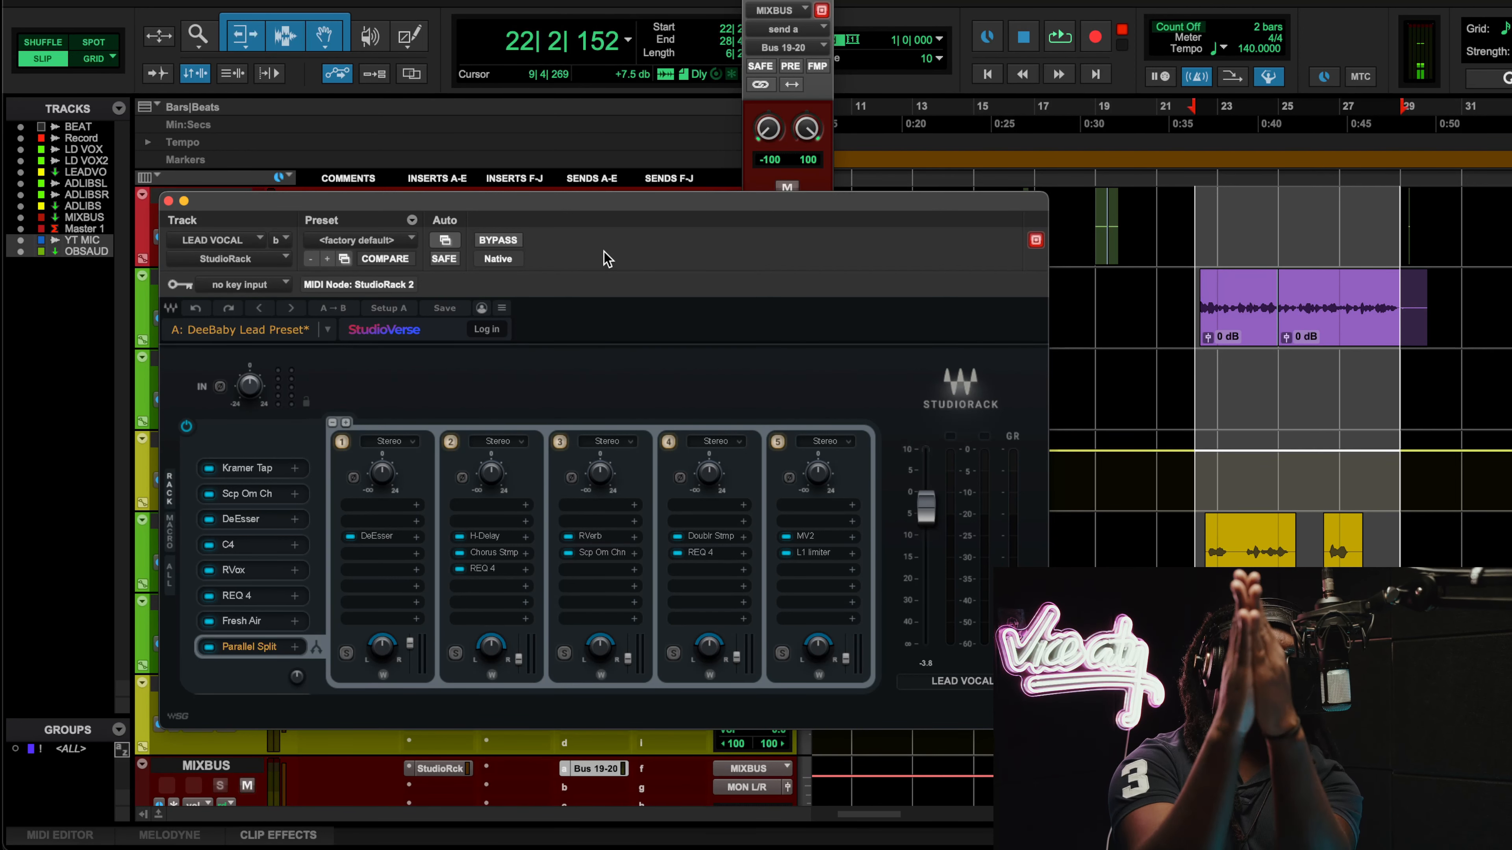
Play the selection and switch parallel chain 5 off and back on to compare the parallel compression.
key(space)
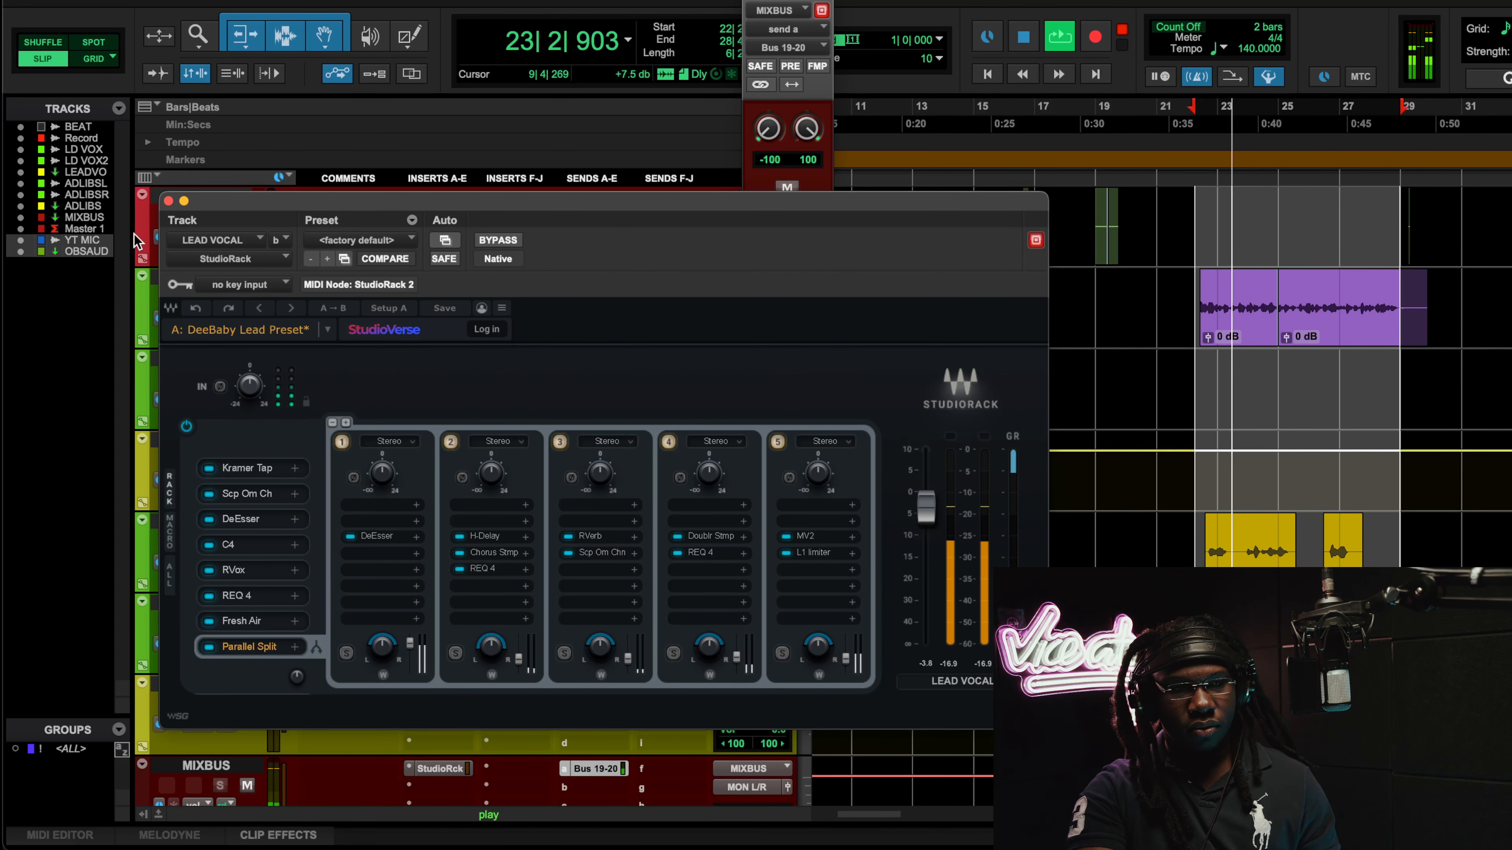
click(779, 445)
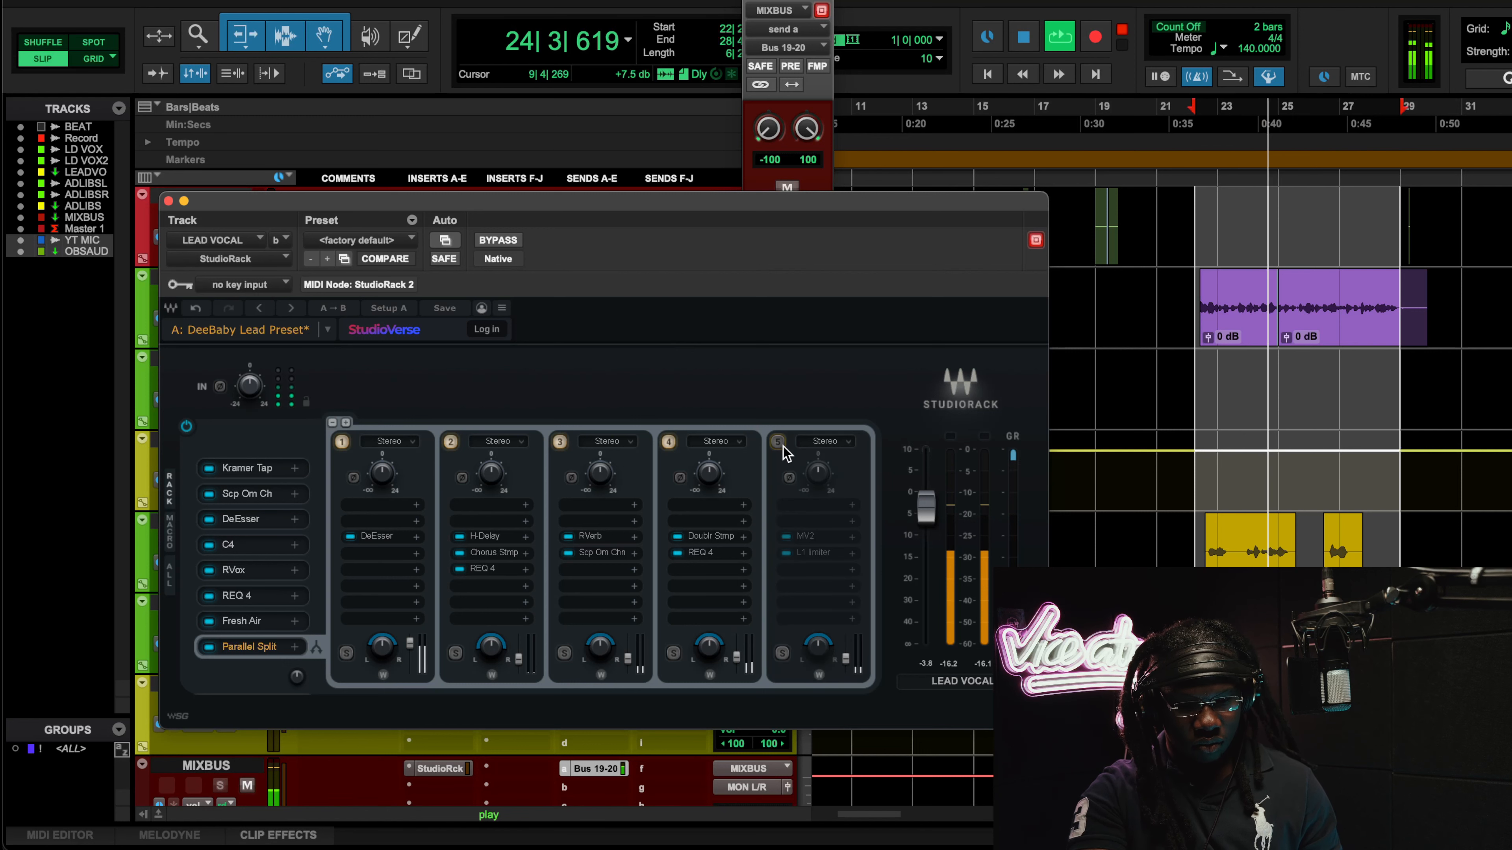
click(781, 444)
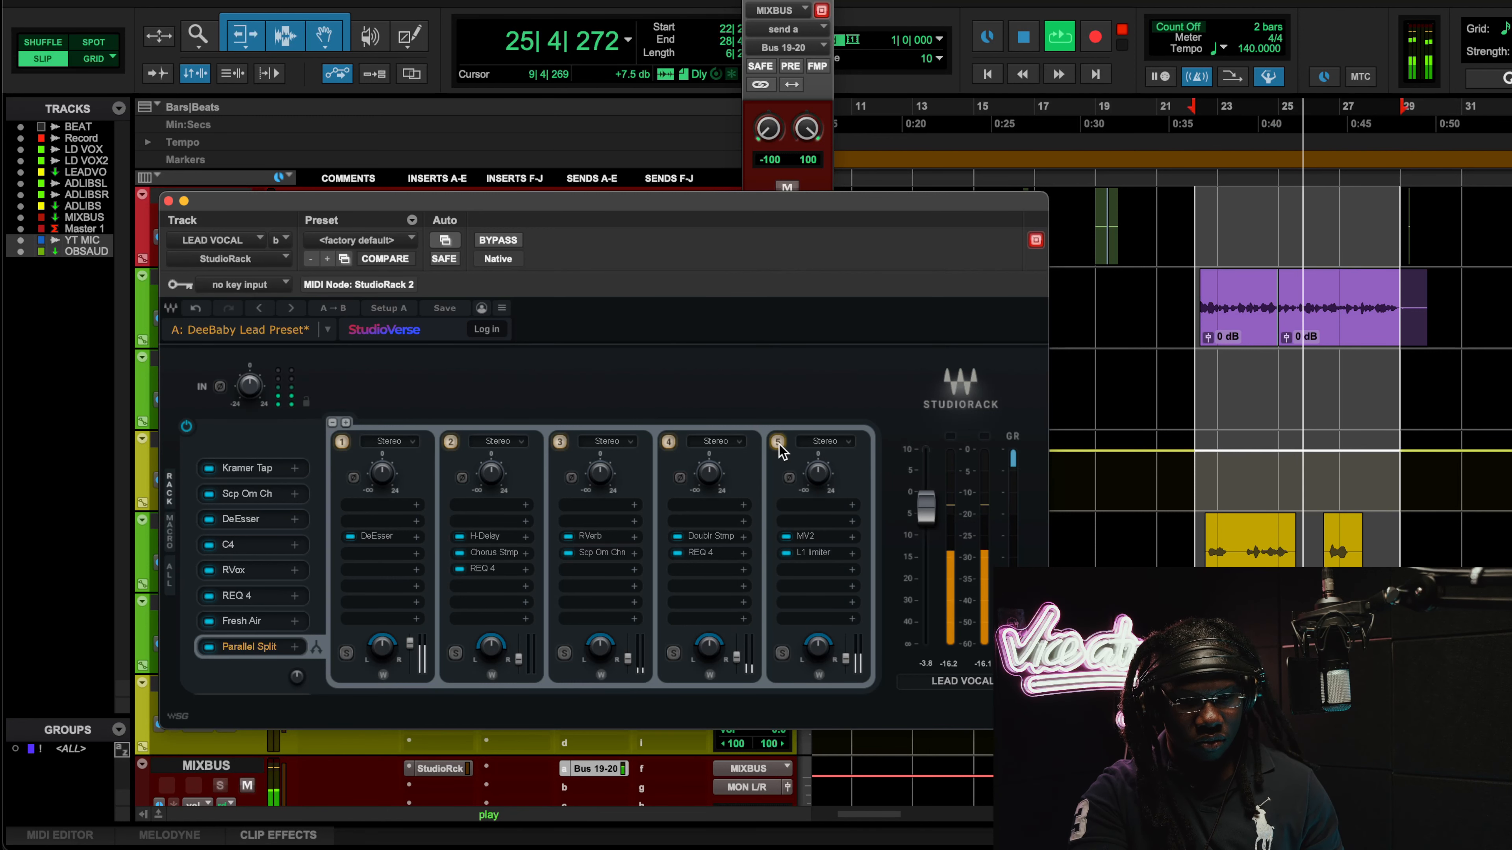
Move StudioRack out of the way to show the BEAT track during playback, and stop the playback.
drag(450, 201, 430, 321)
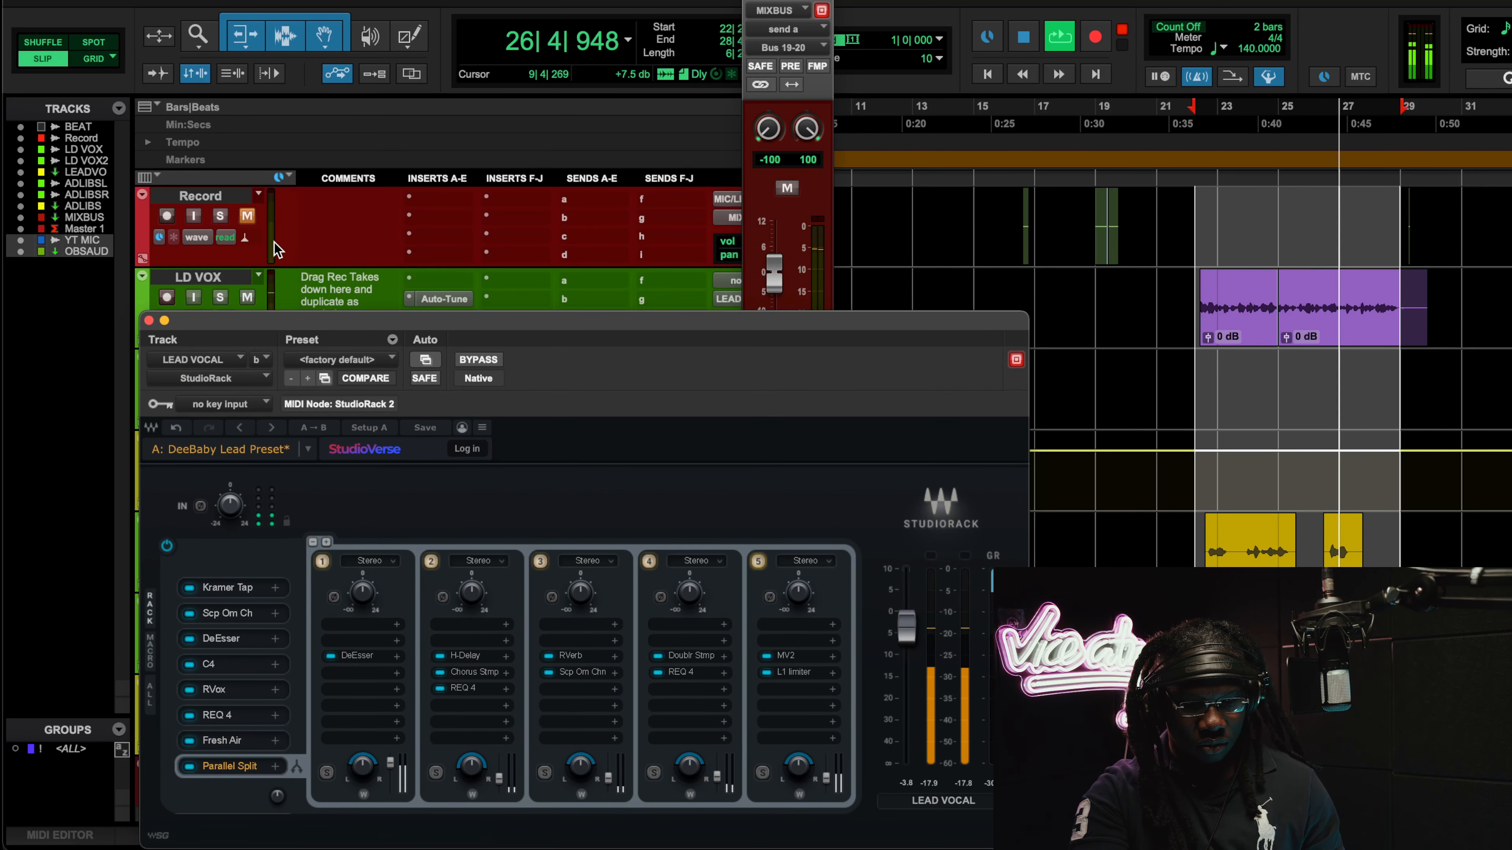
scroll(283, 226, up, 3)
scroll(285, 228, left, 5)
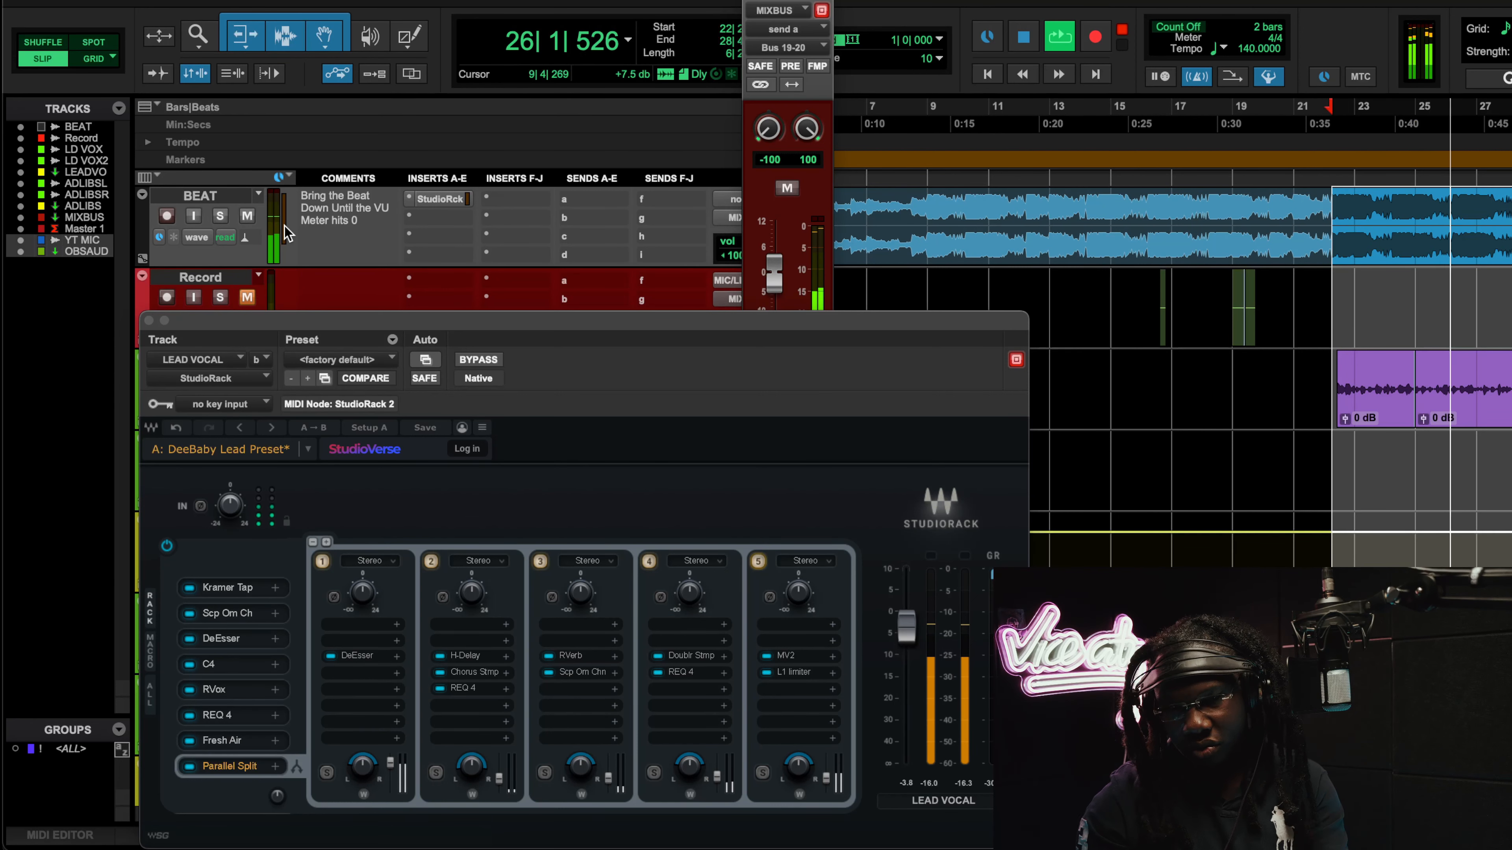
key(space)
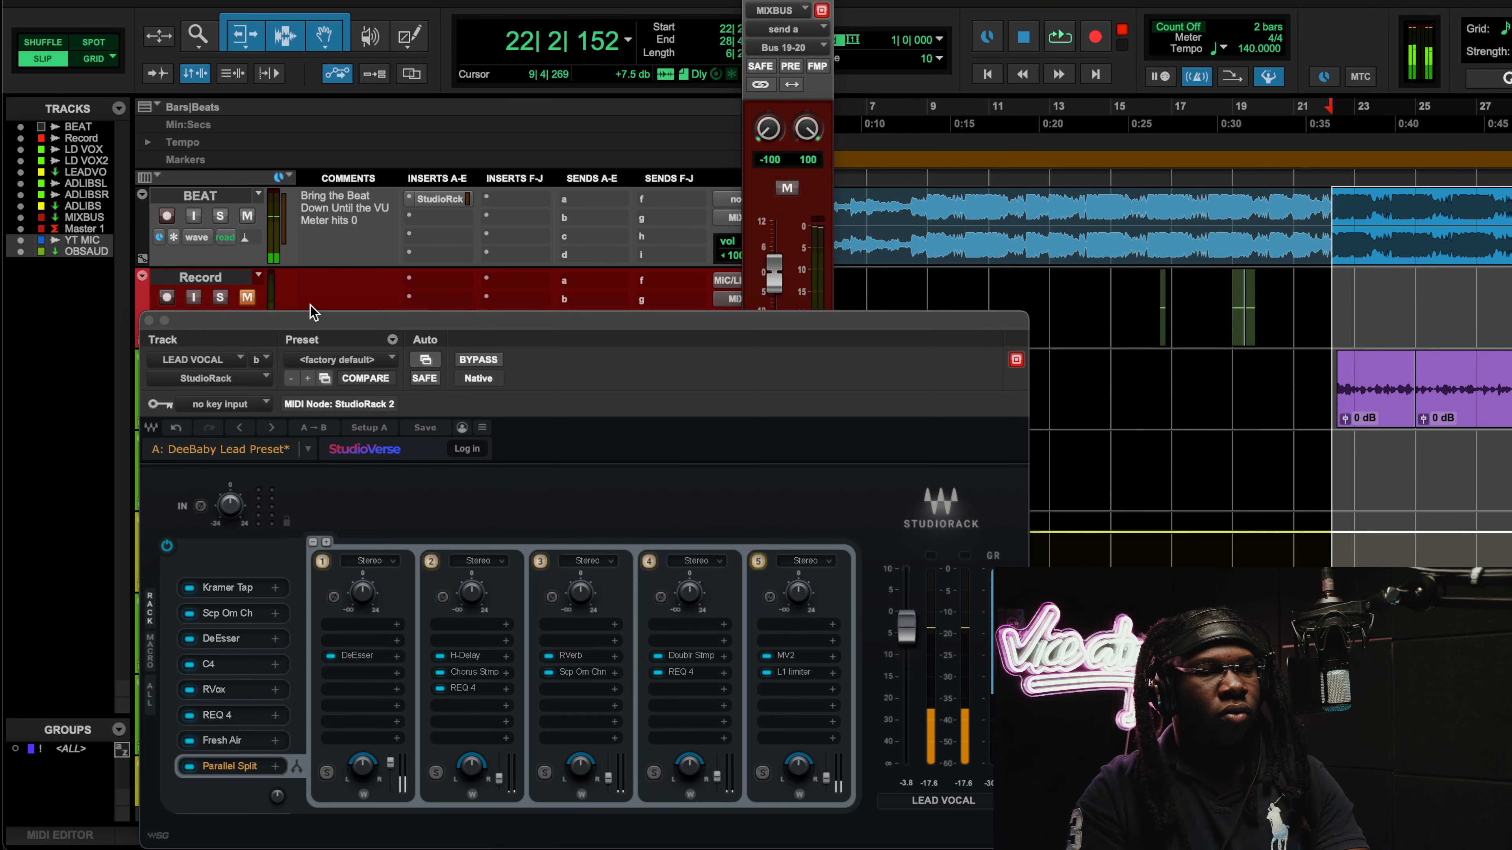
Close the LEAD VOCAL StudioRack, open the one on the ADLIBS track, and briefly show its REQ 4.
drag(296, 322, 464, 179)
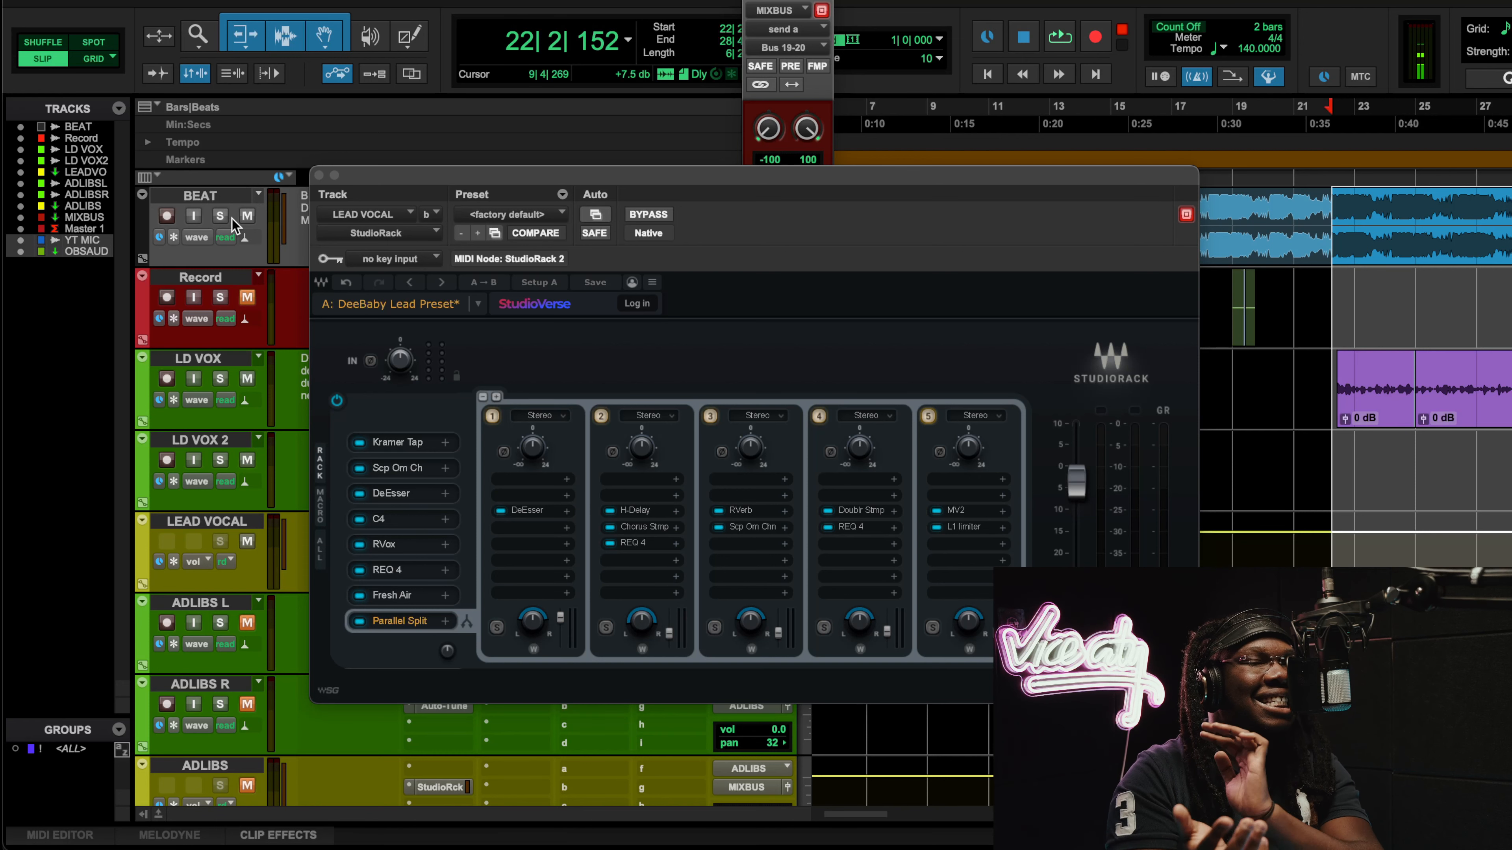
click(318, 175)
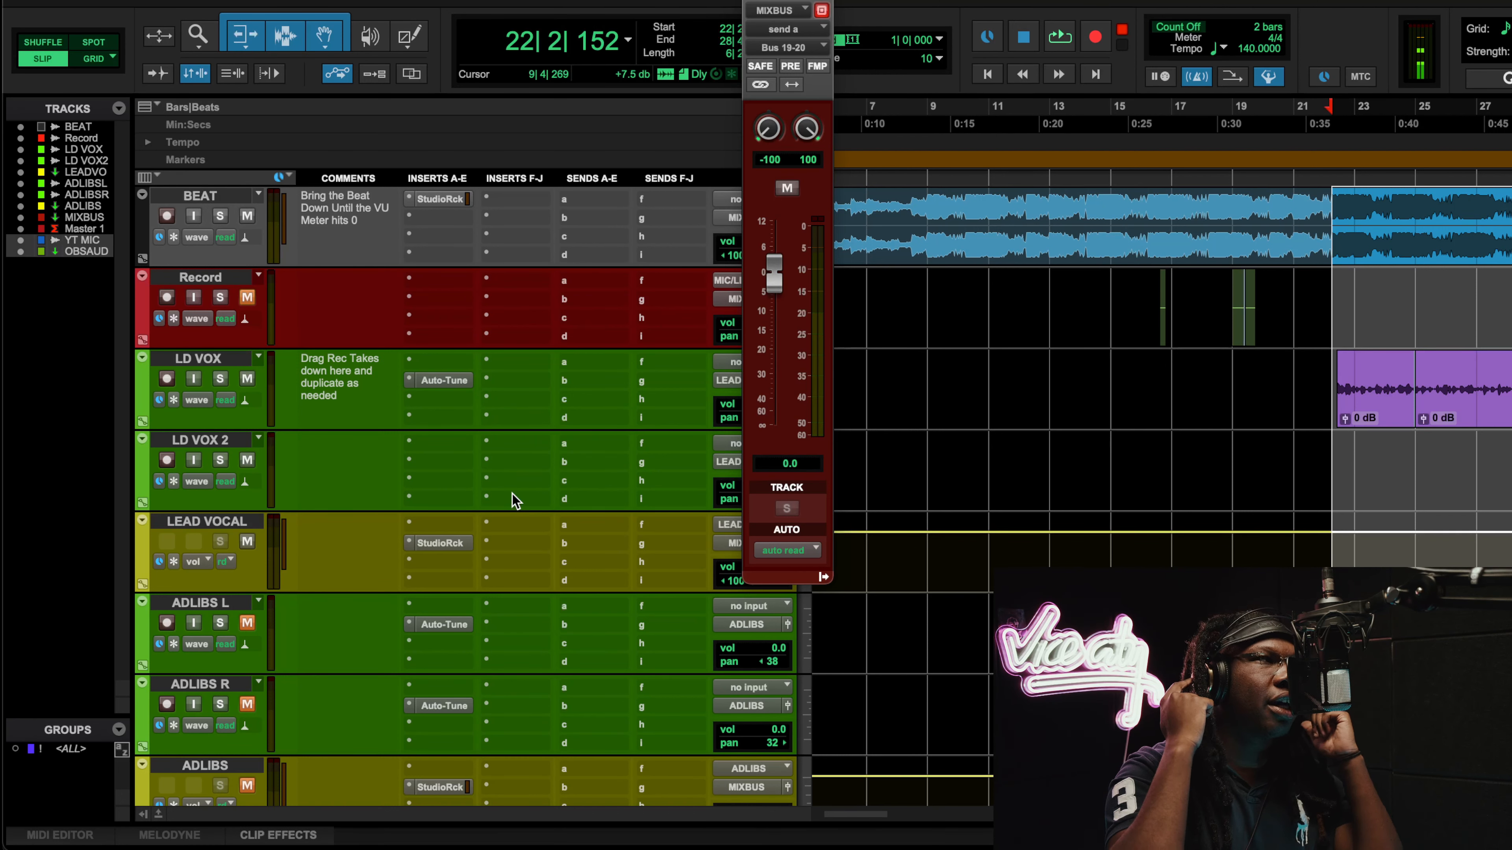
scroll(424, 586, down, 5)
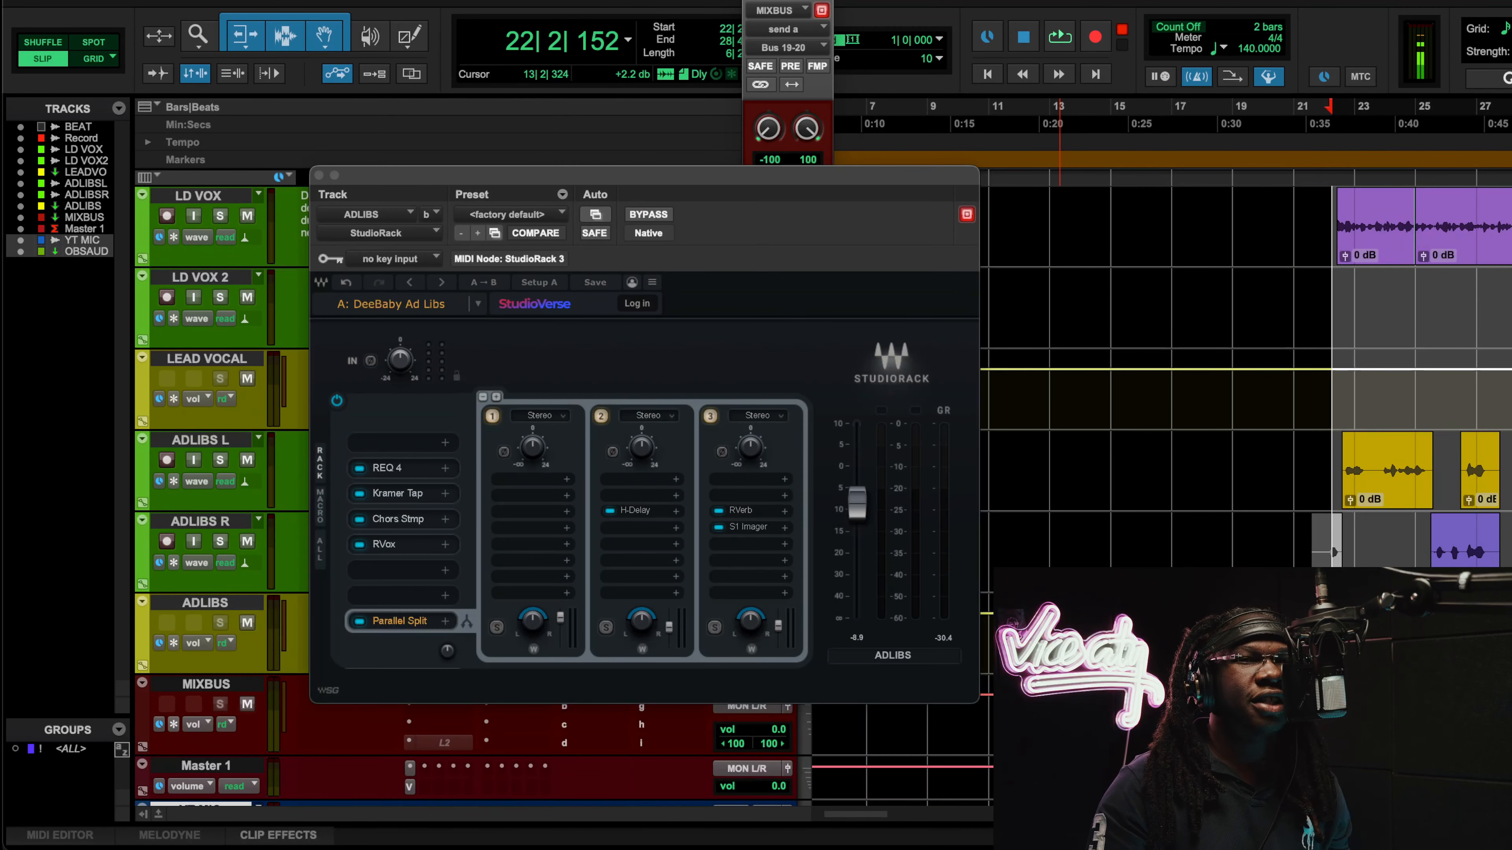
click(390, 469)
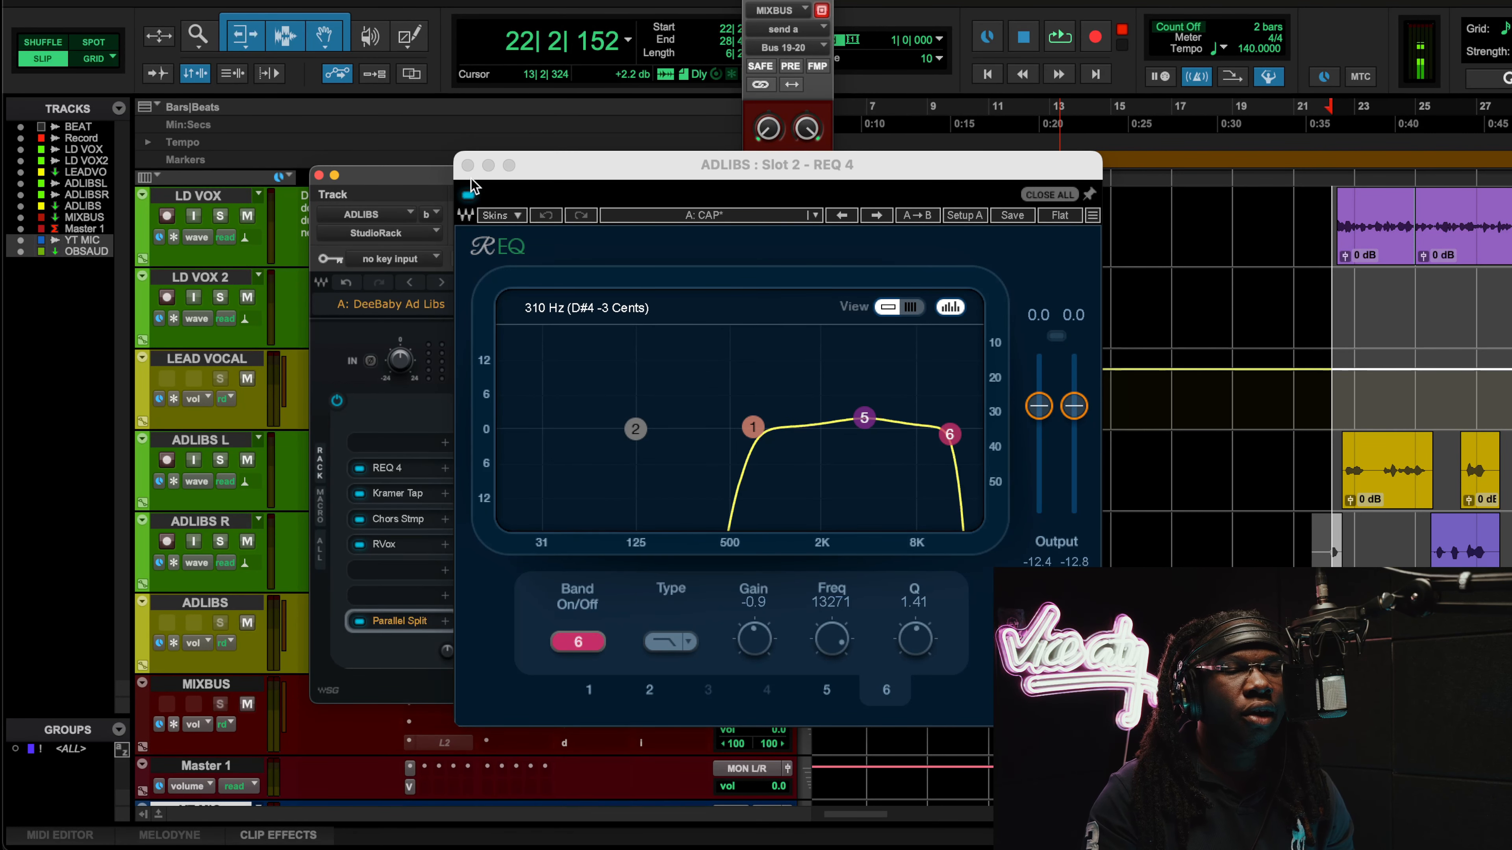
click(468, 165)
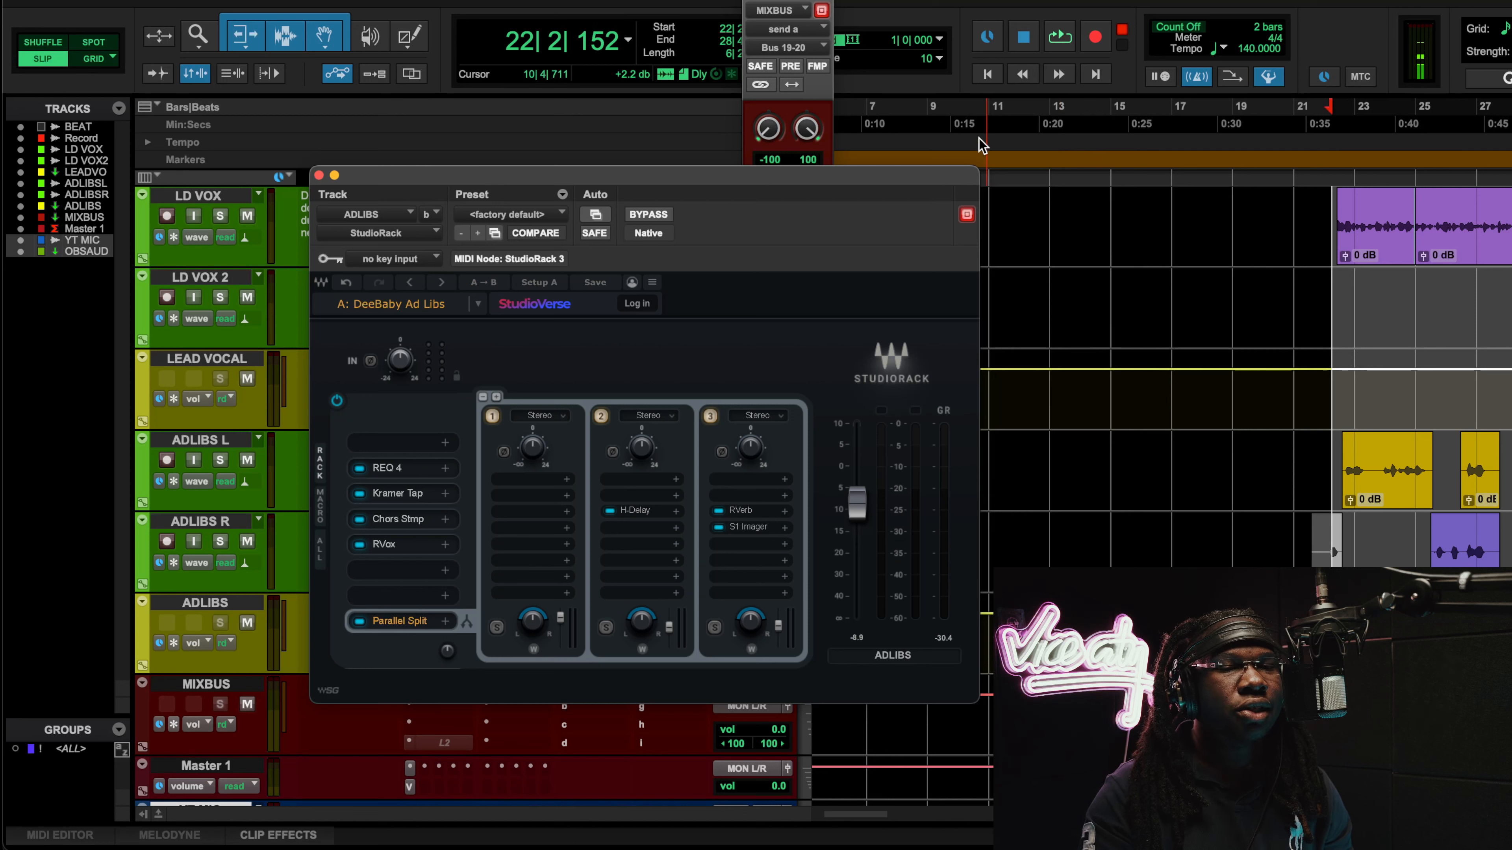
Play the selection, set the ADLIBS StudioRack output level to -7.8, and stop playback.
click(1059, 37)
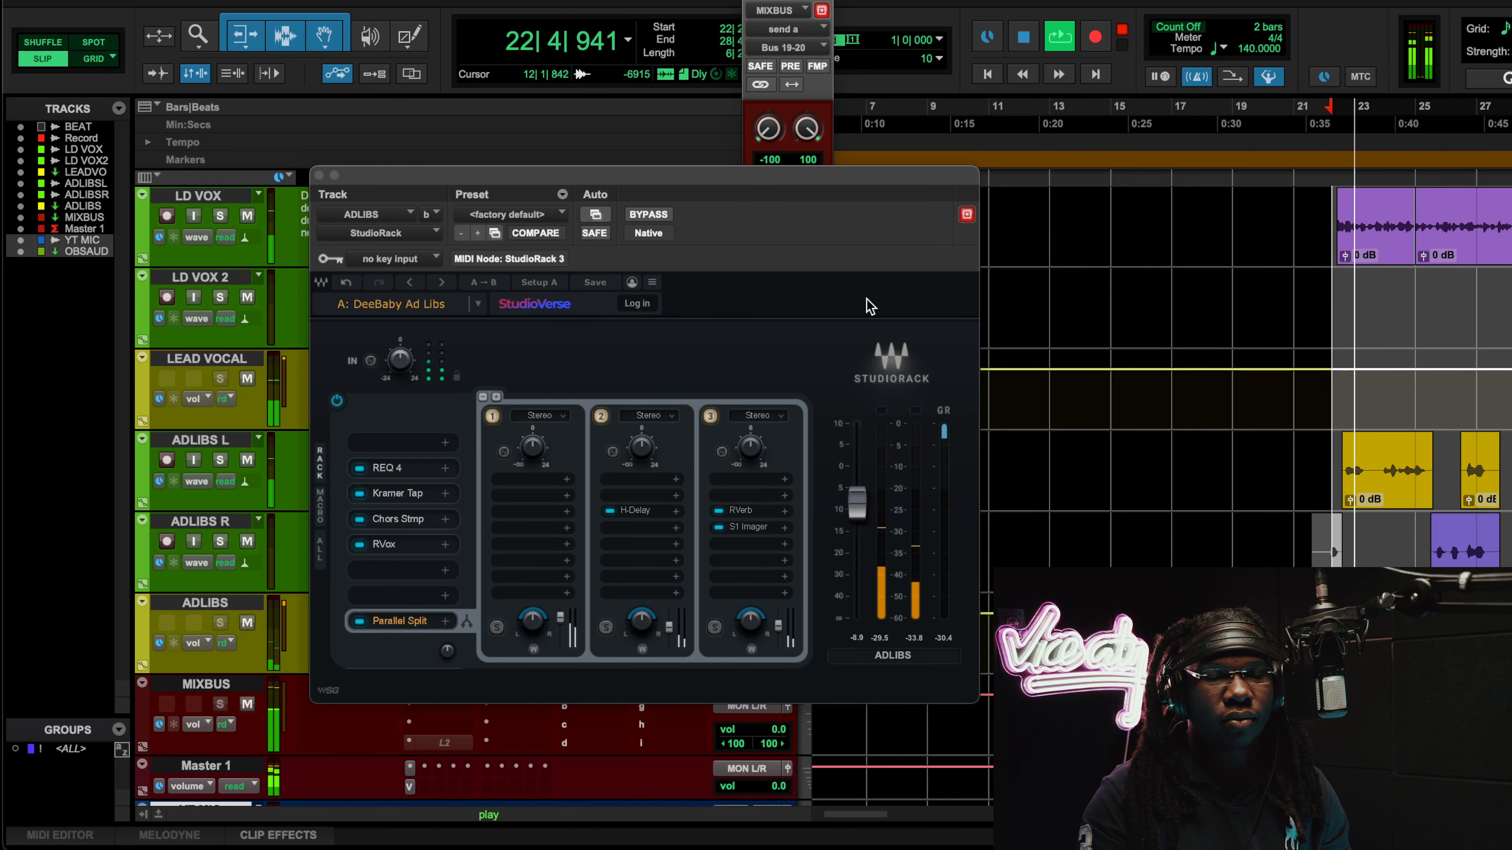
drag(863, 516, 851, 511)
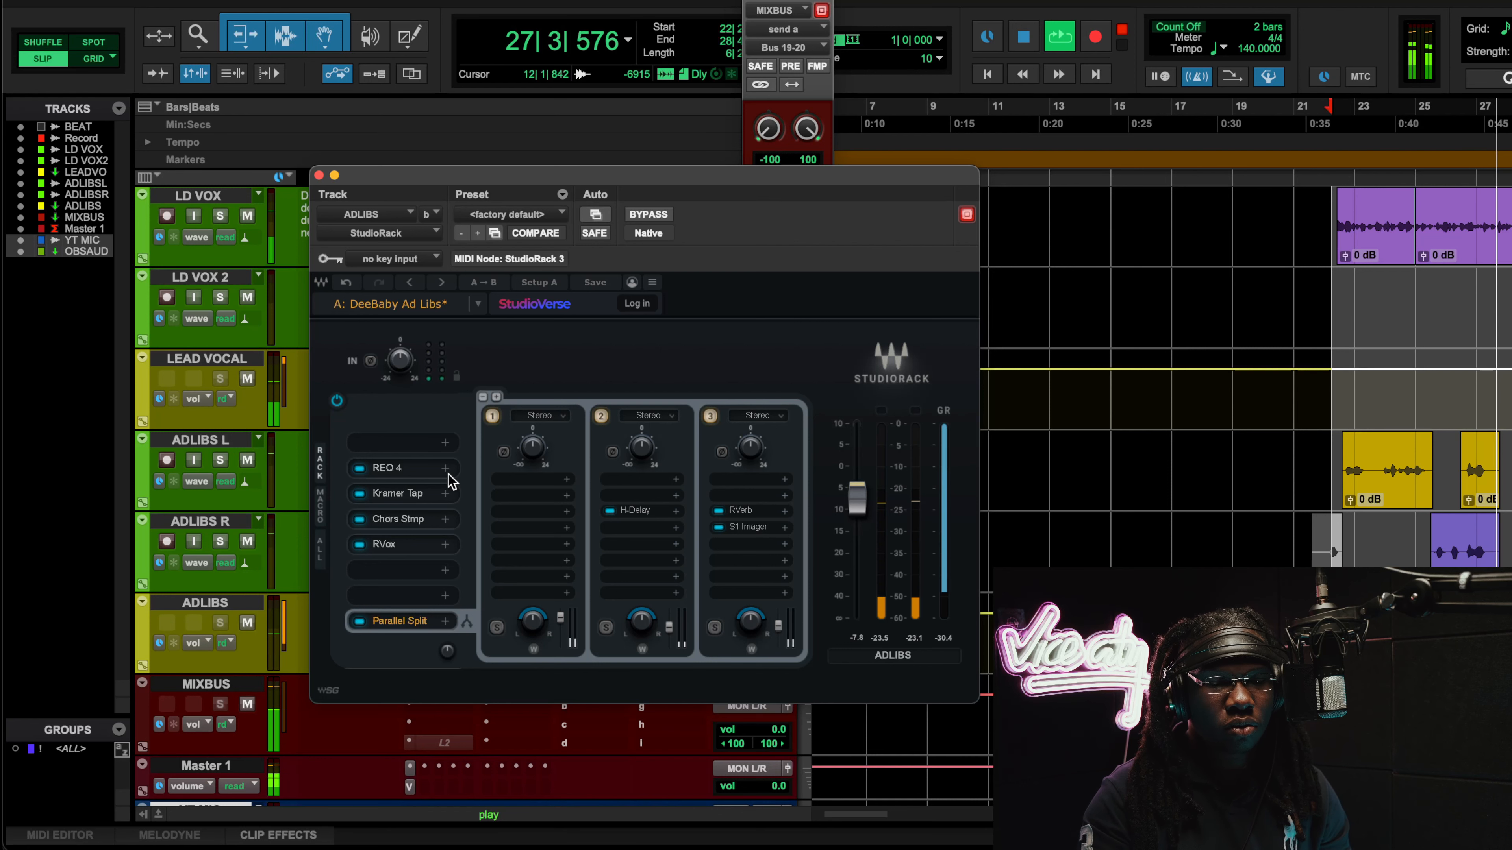
key(r)
key(space)
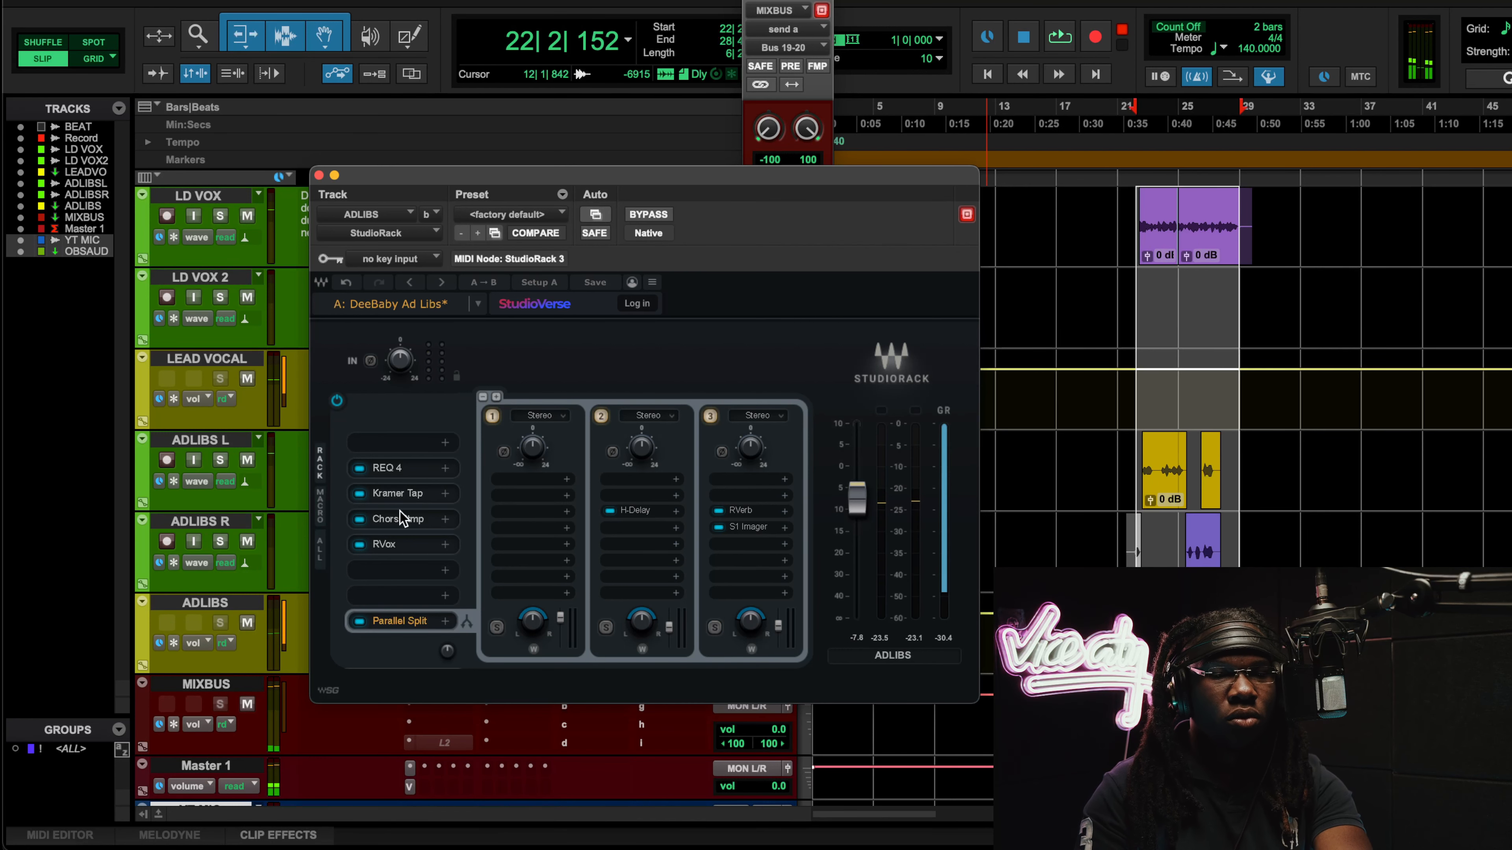
Show the ADLIBS rack's REQ 4 curve, select its high-cut band 6, and close the equalizer.
click(397, 496)
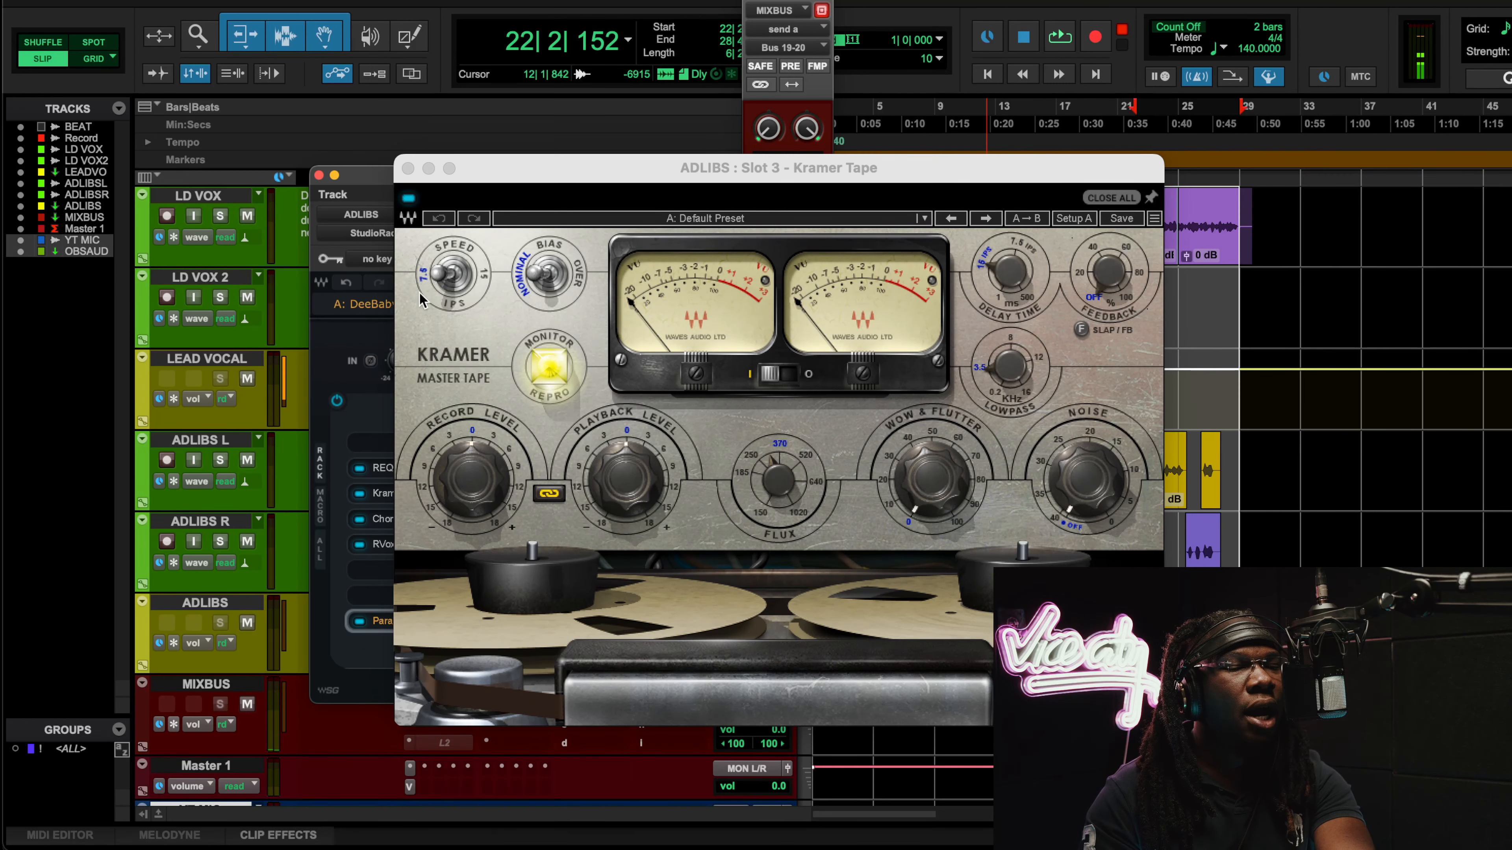
click(380, 468)
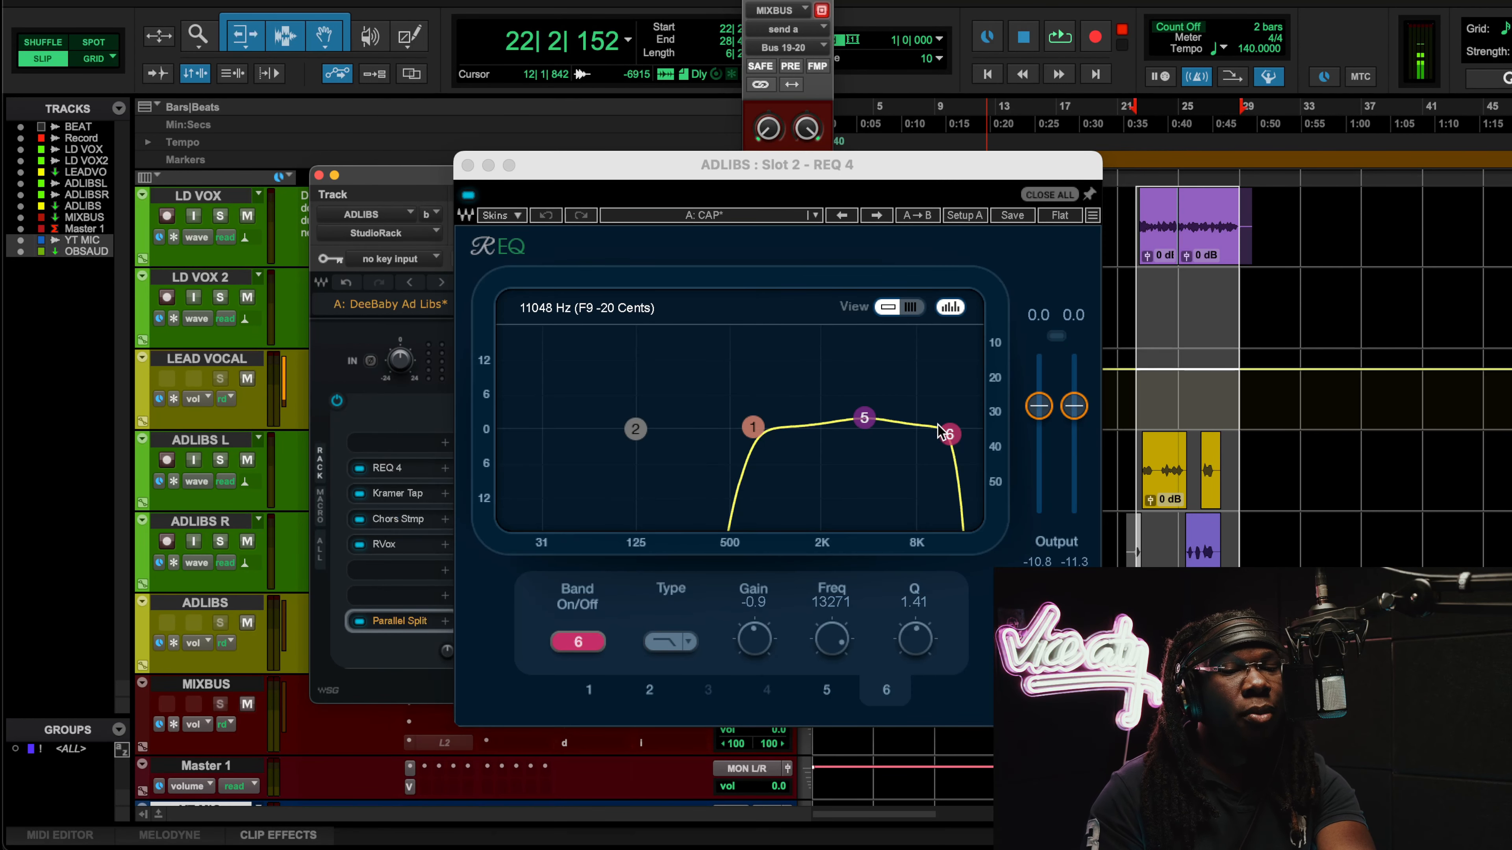
click(949, 435)
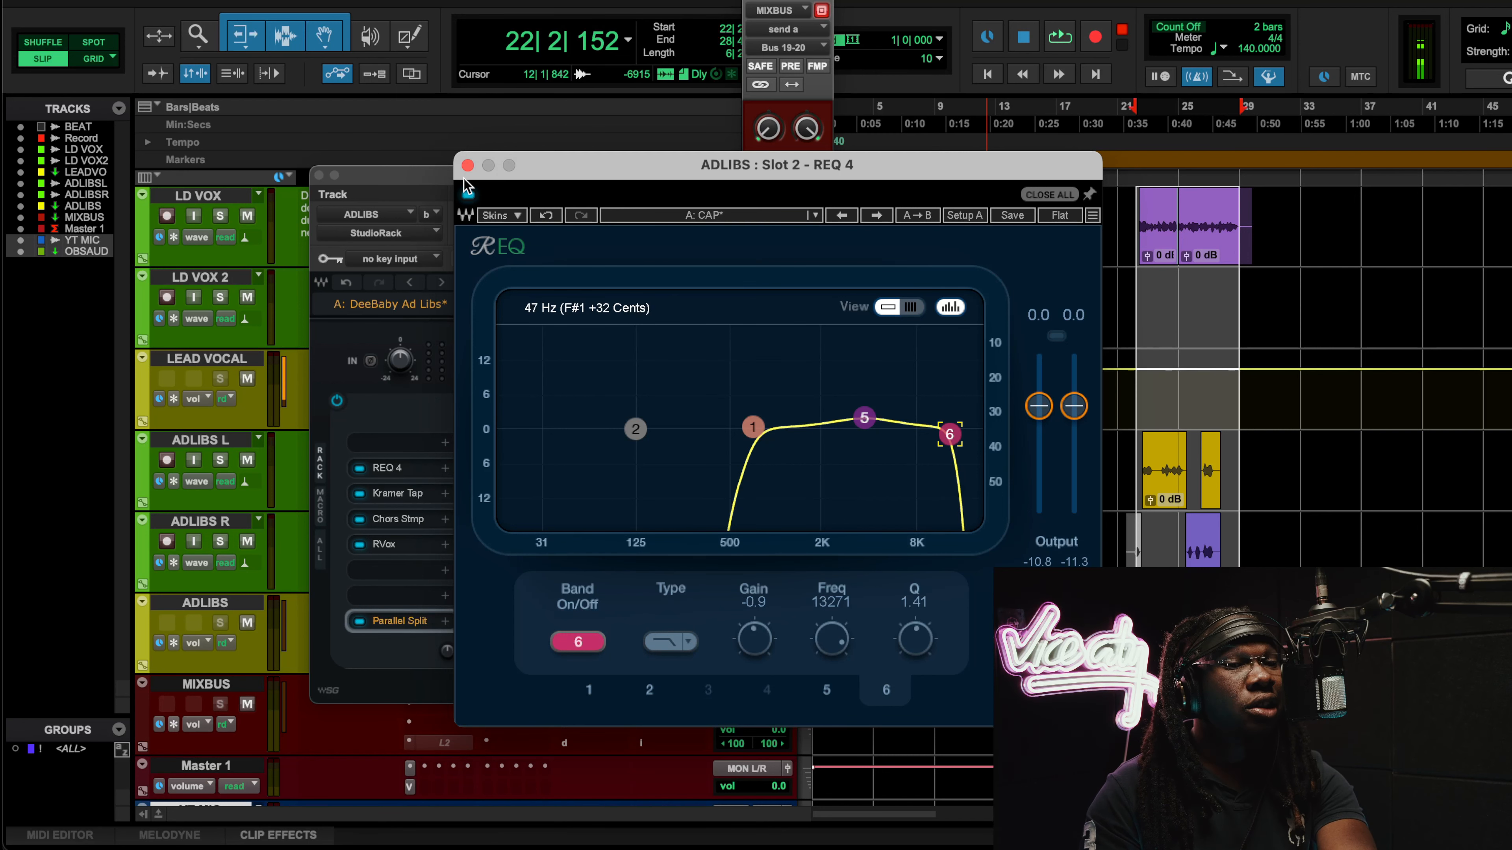
click(467, 165)
Show the Flux and Record Level controls in the ADLIBS rack's Kramer Tape and close the plug-in.
click(409, 496)
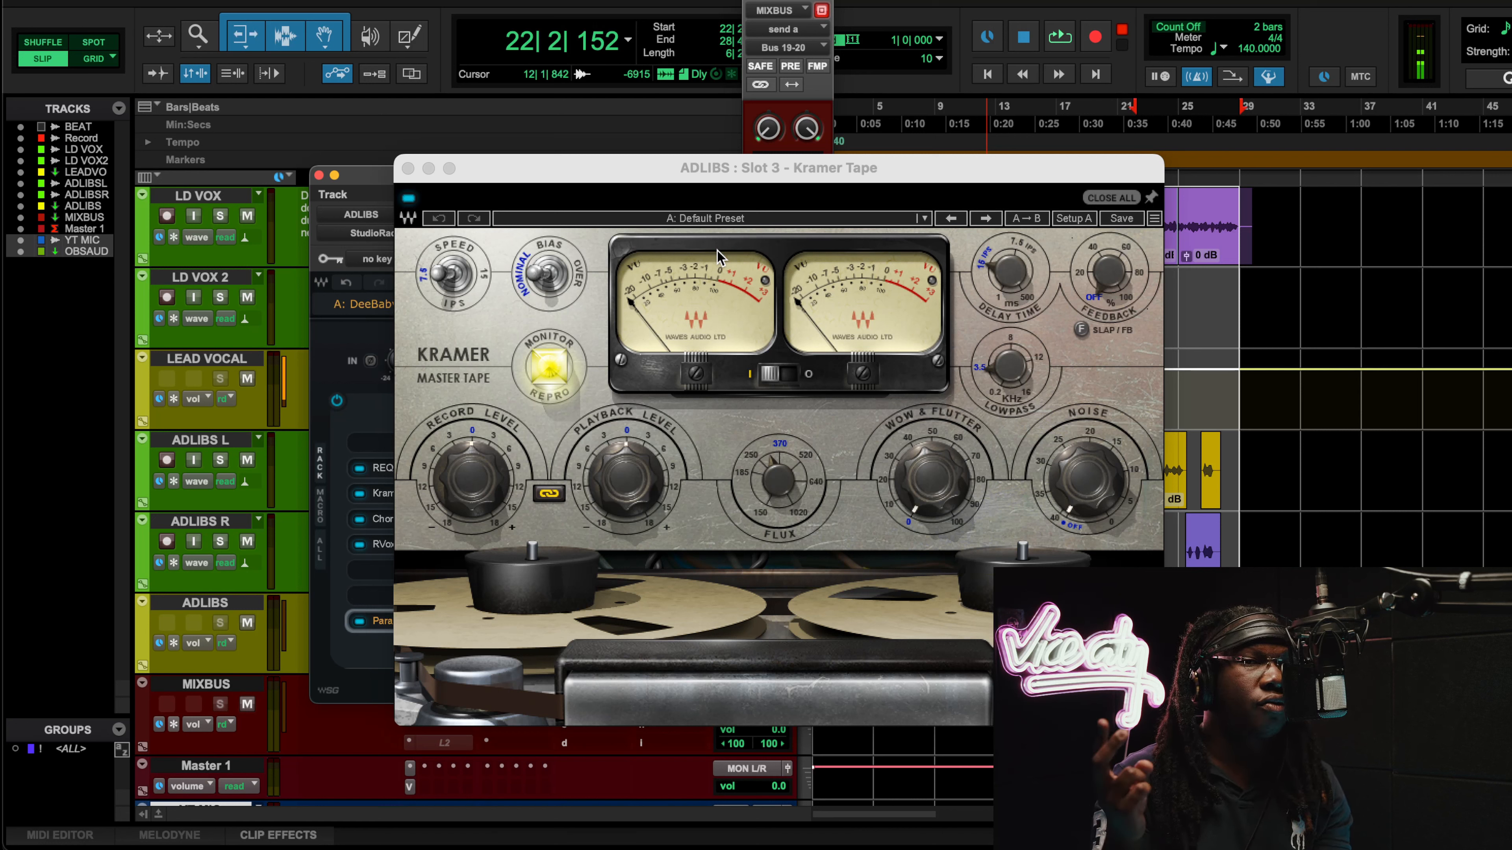
click(780, 485)
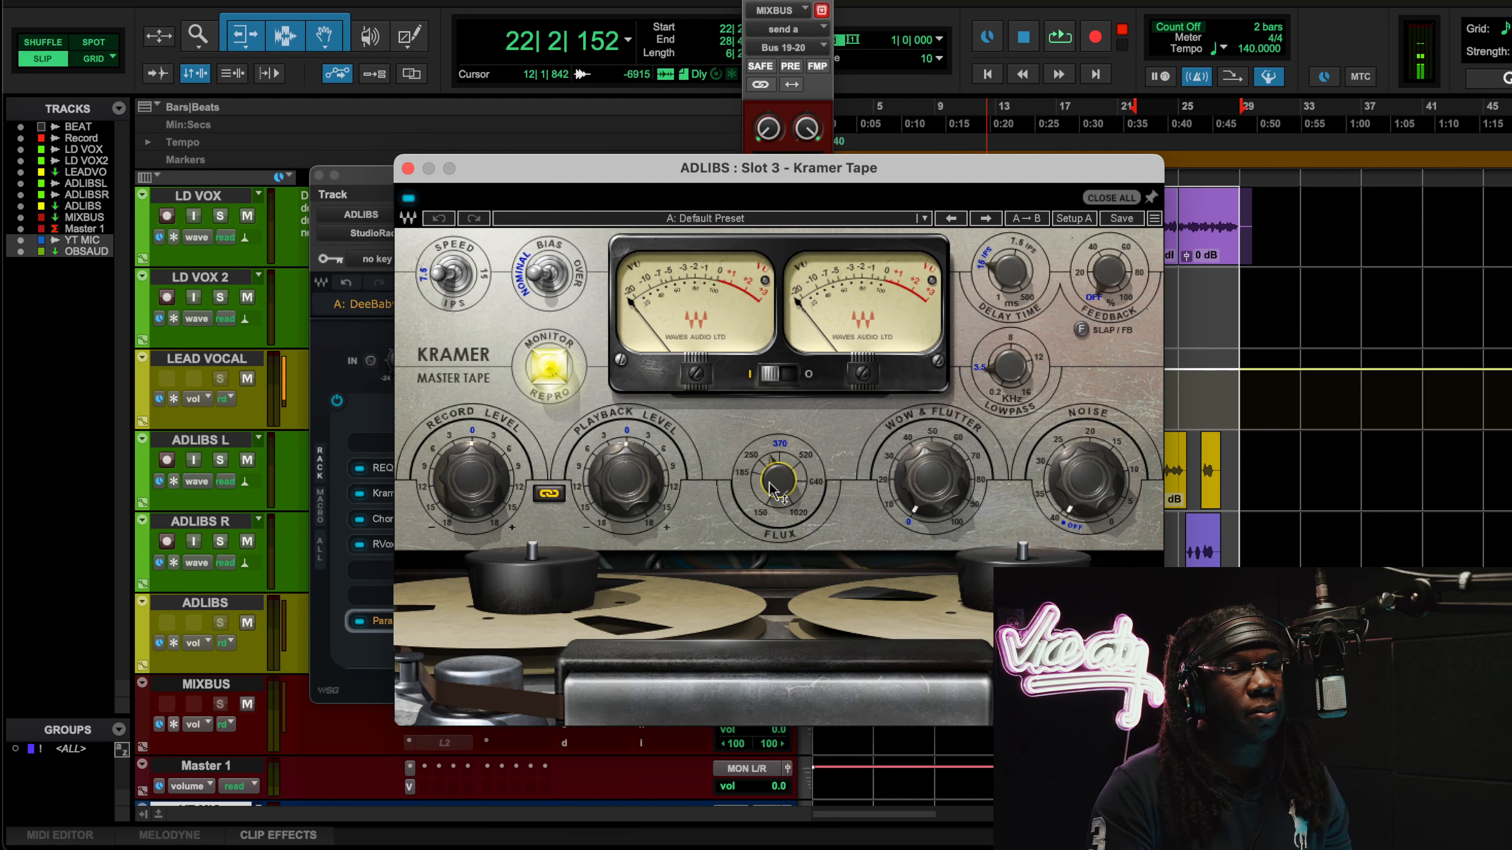
click(482, 486)
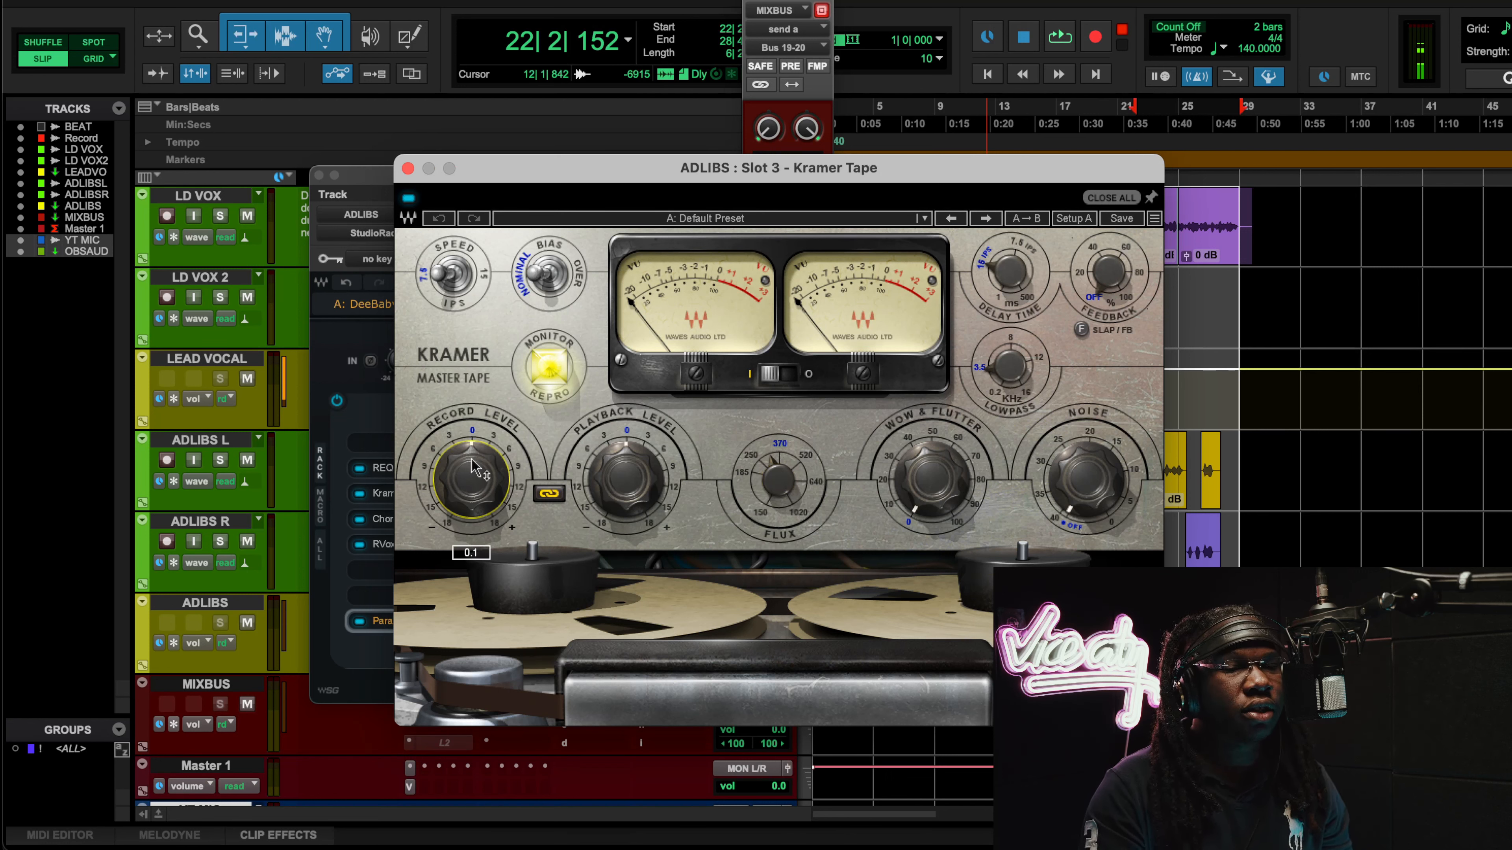
click(407, 197)
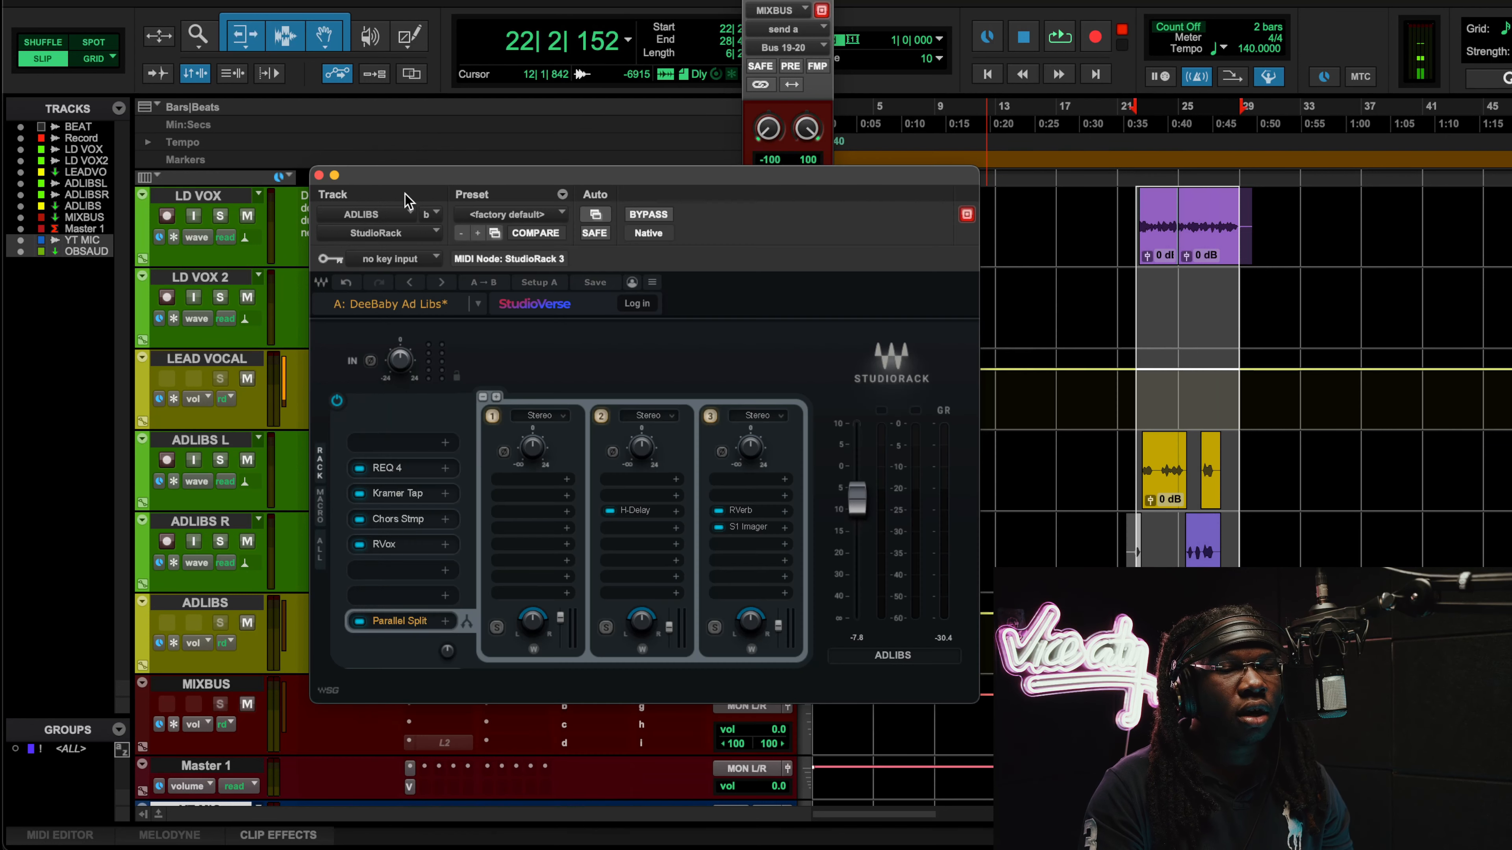
Open the ADLIBS rack's Chorus pedal and audition the ad-libs with it by playing the selection.
click(397, 524)
drag(785, 297, 655, 276)
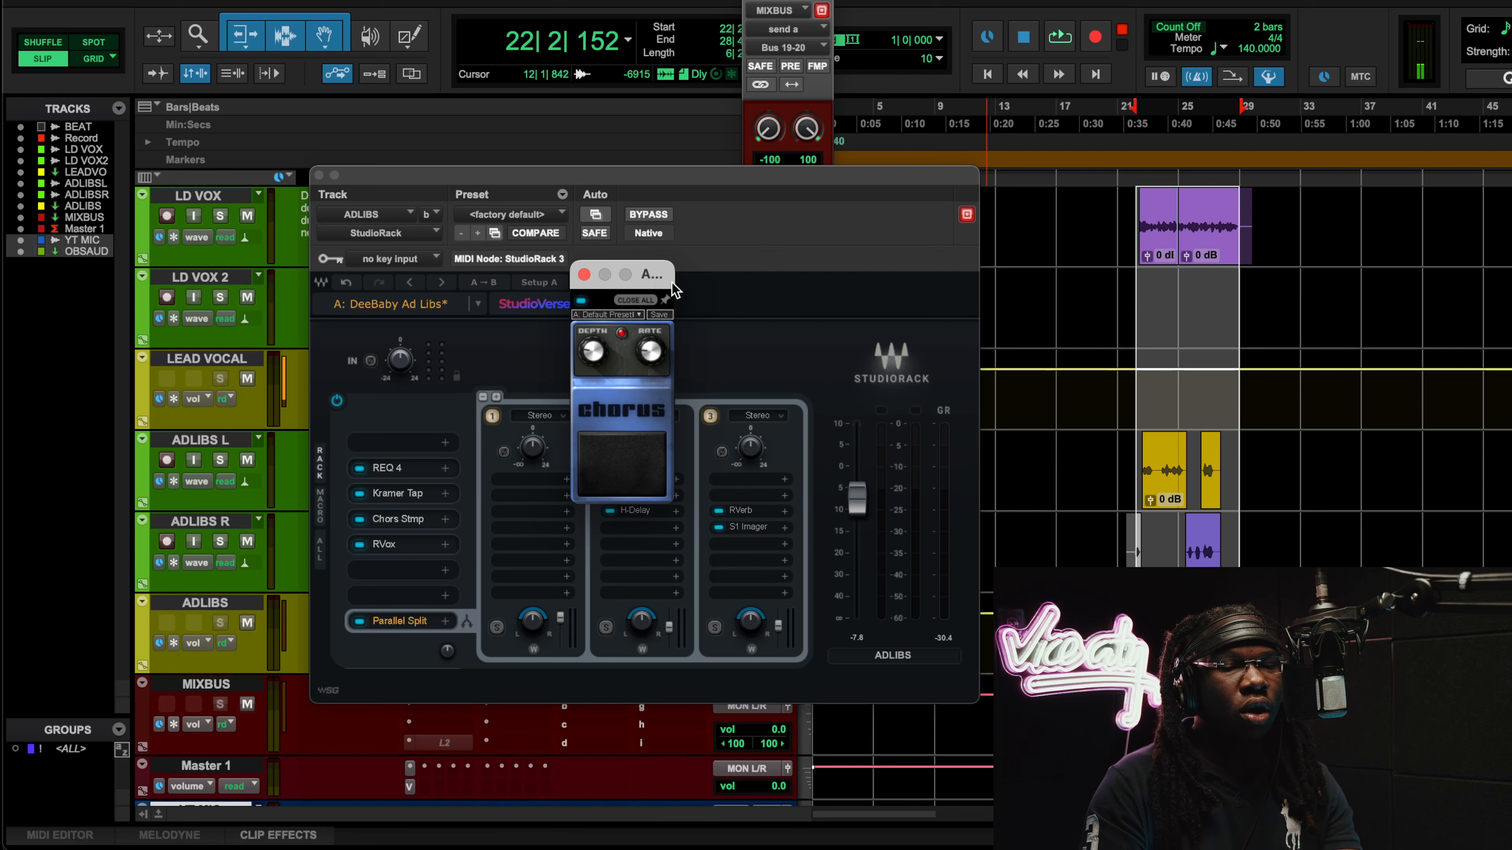
key(space)
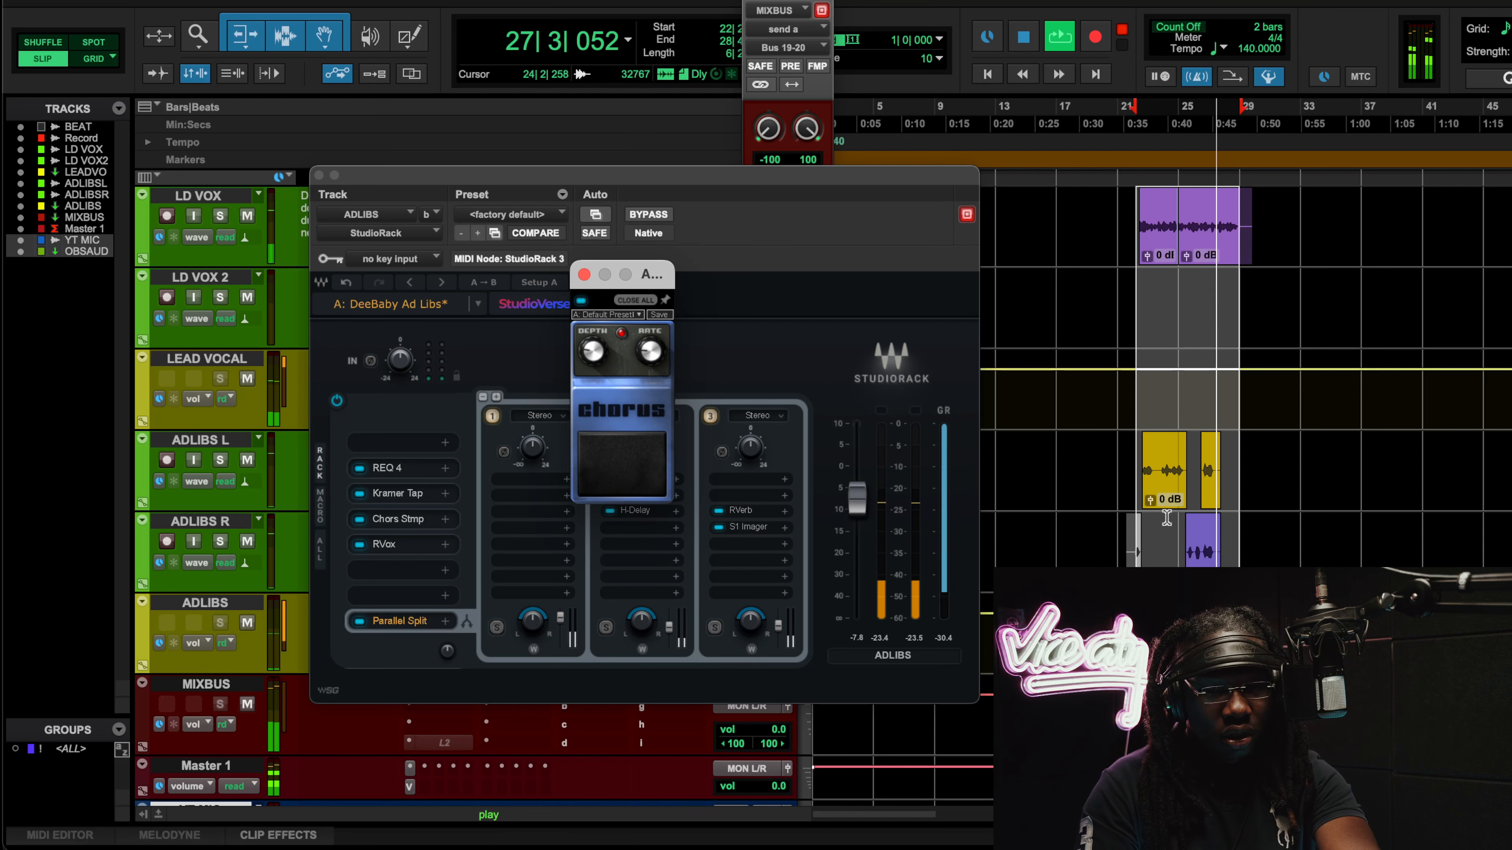
key(space)
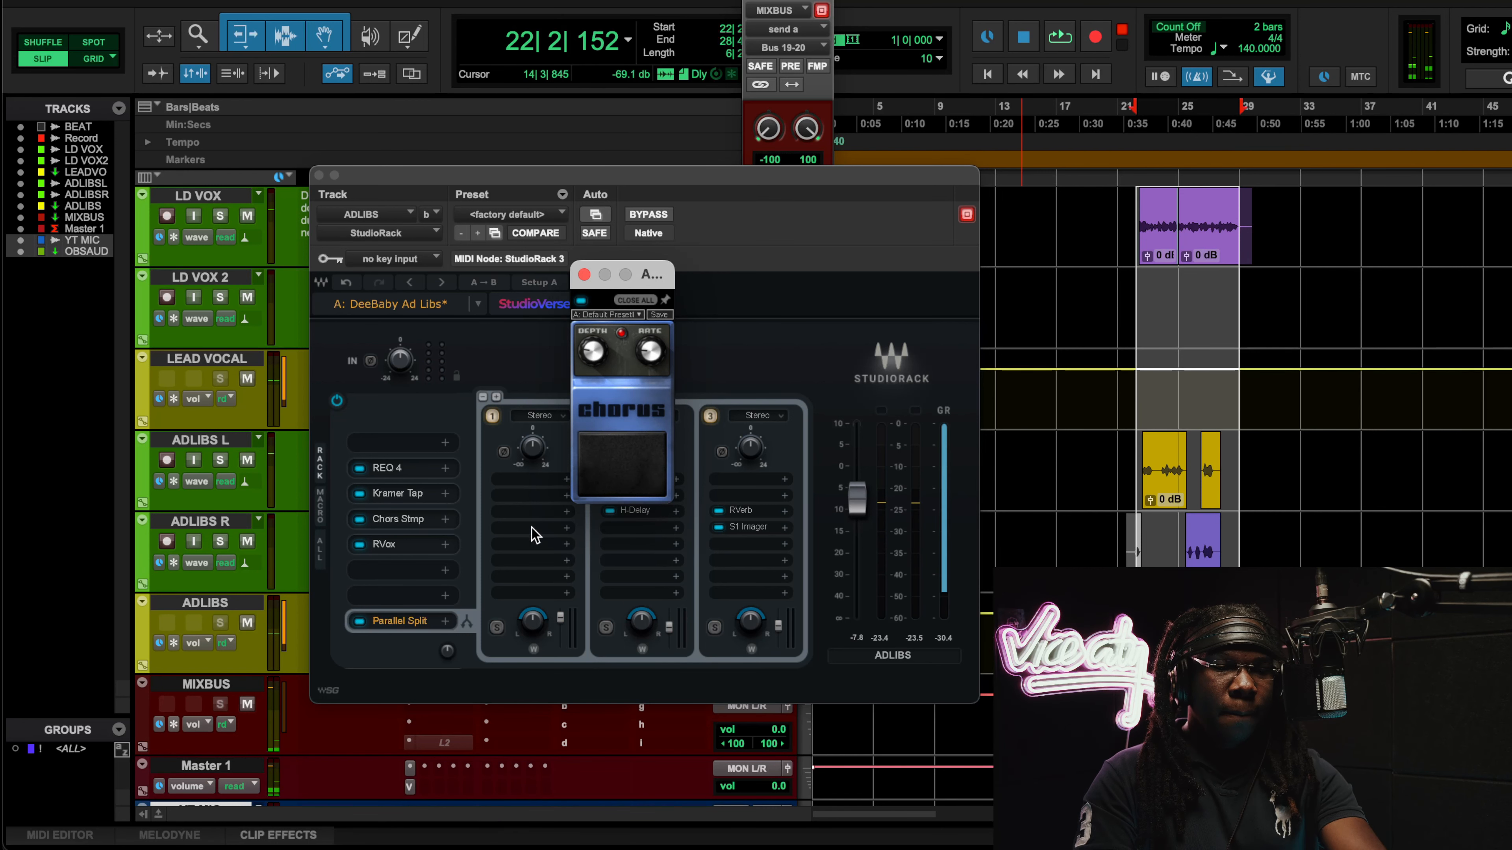
Show the RVox compressor settings in the ADLIBS rack and close the plug-in.
click(416, 545)
click(408, 544)
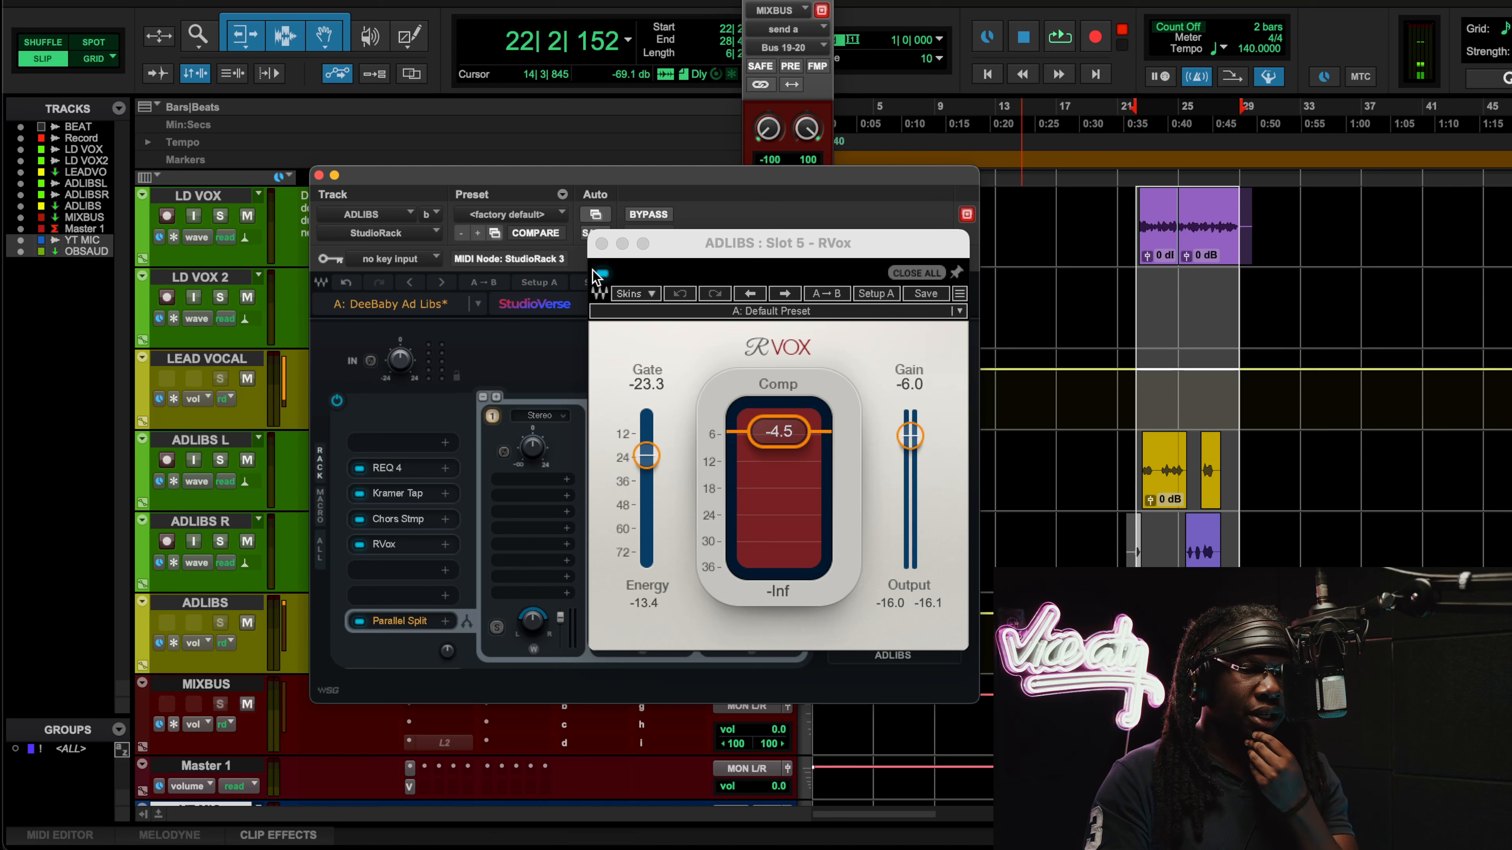
click(601, 243)
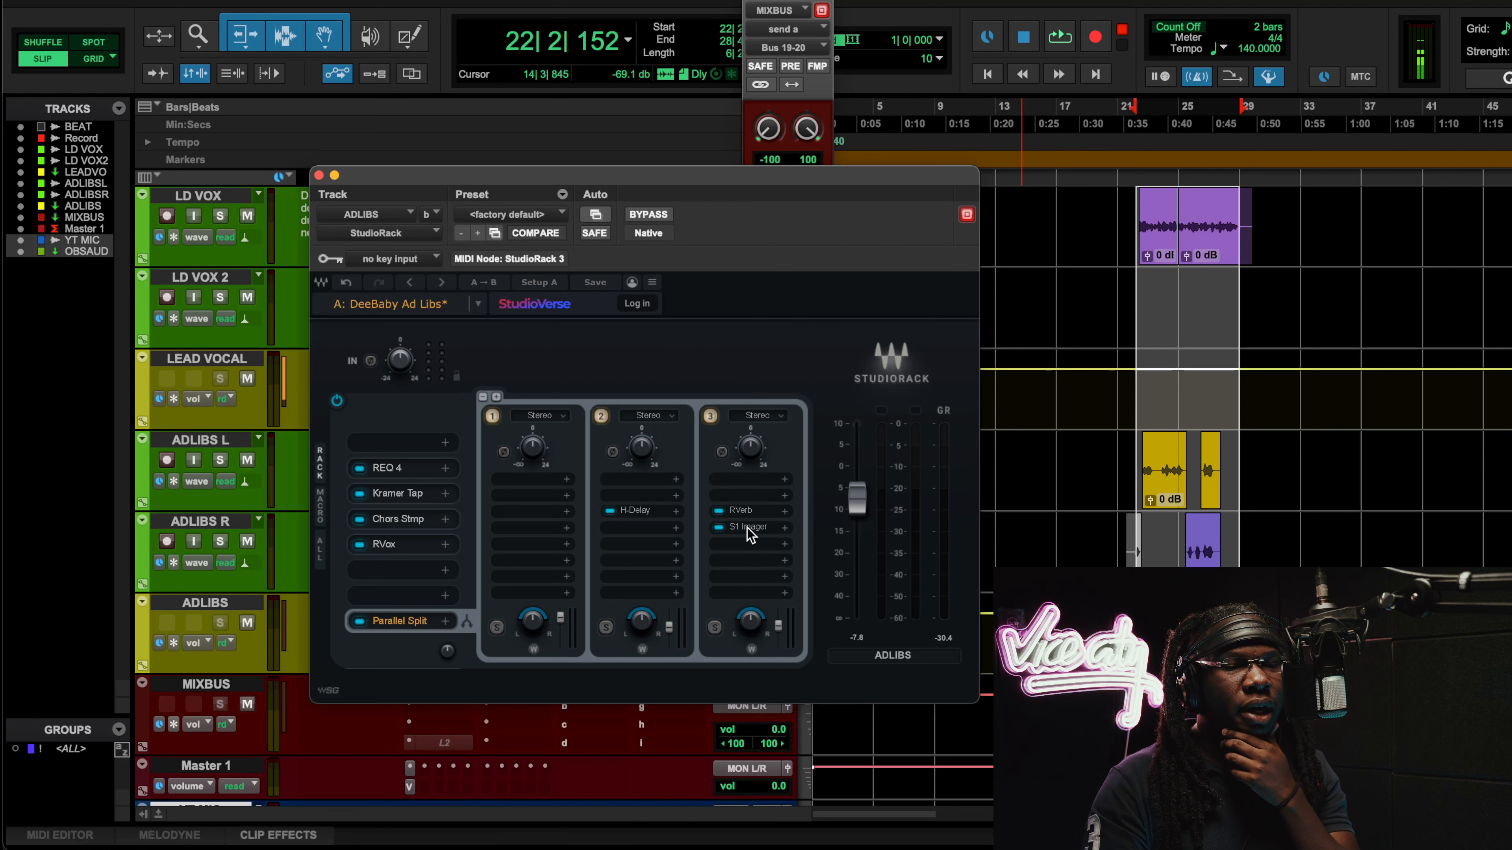
Show the RVerb and the S1 Imager in the ADLIBS rack's parallel chain 3, closing each one.
click(744, 512)
click(469, 188)
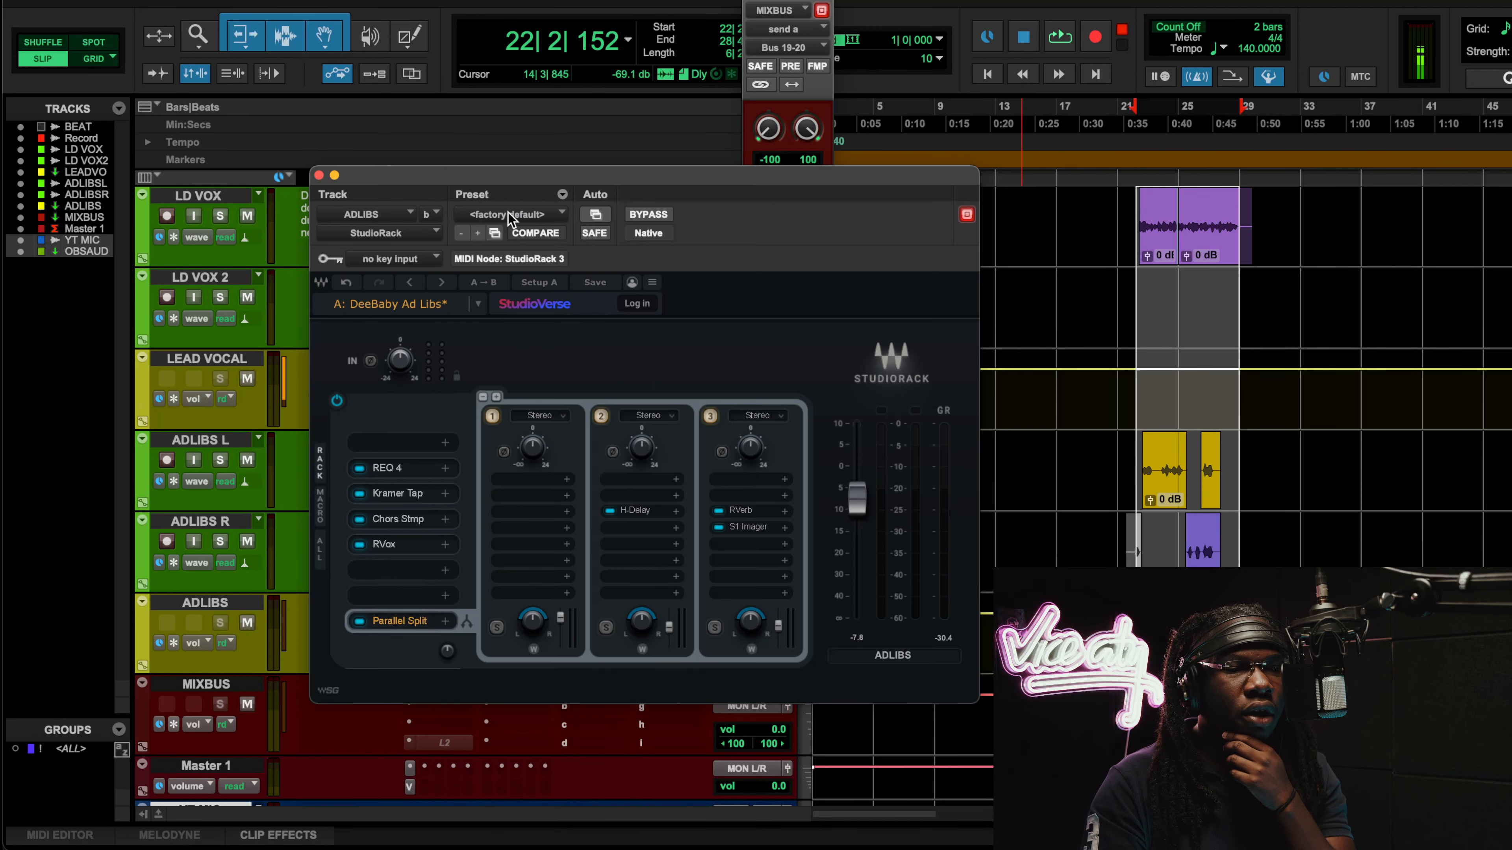
click(742, 534)
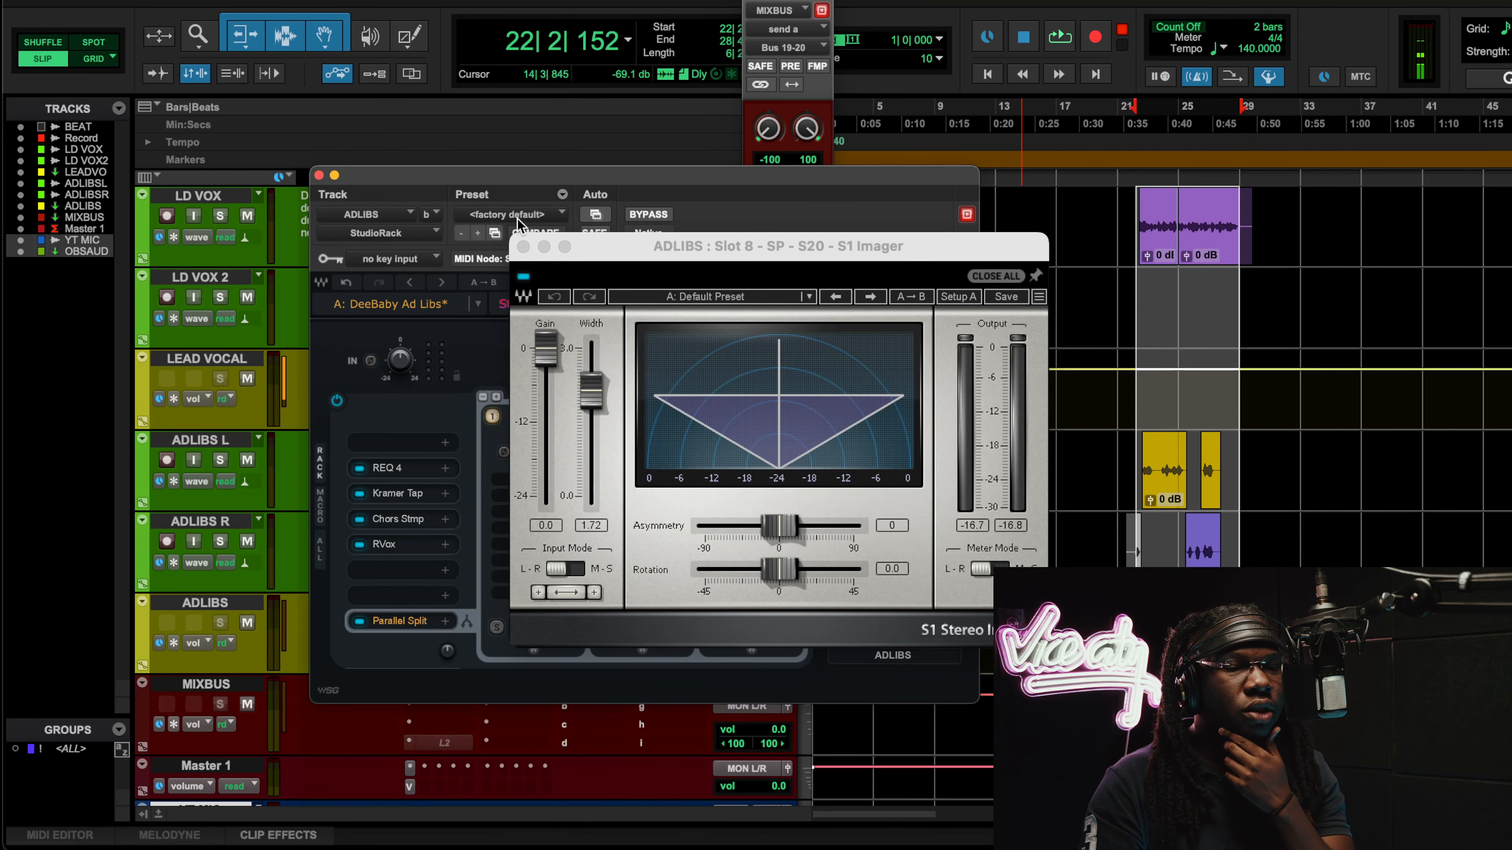
click(524, 246)
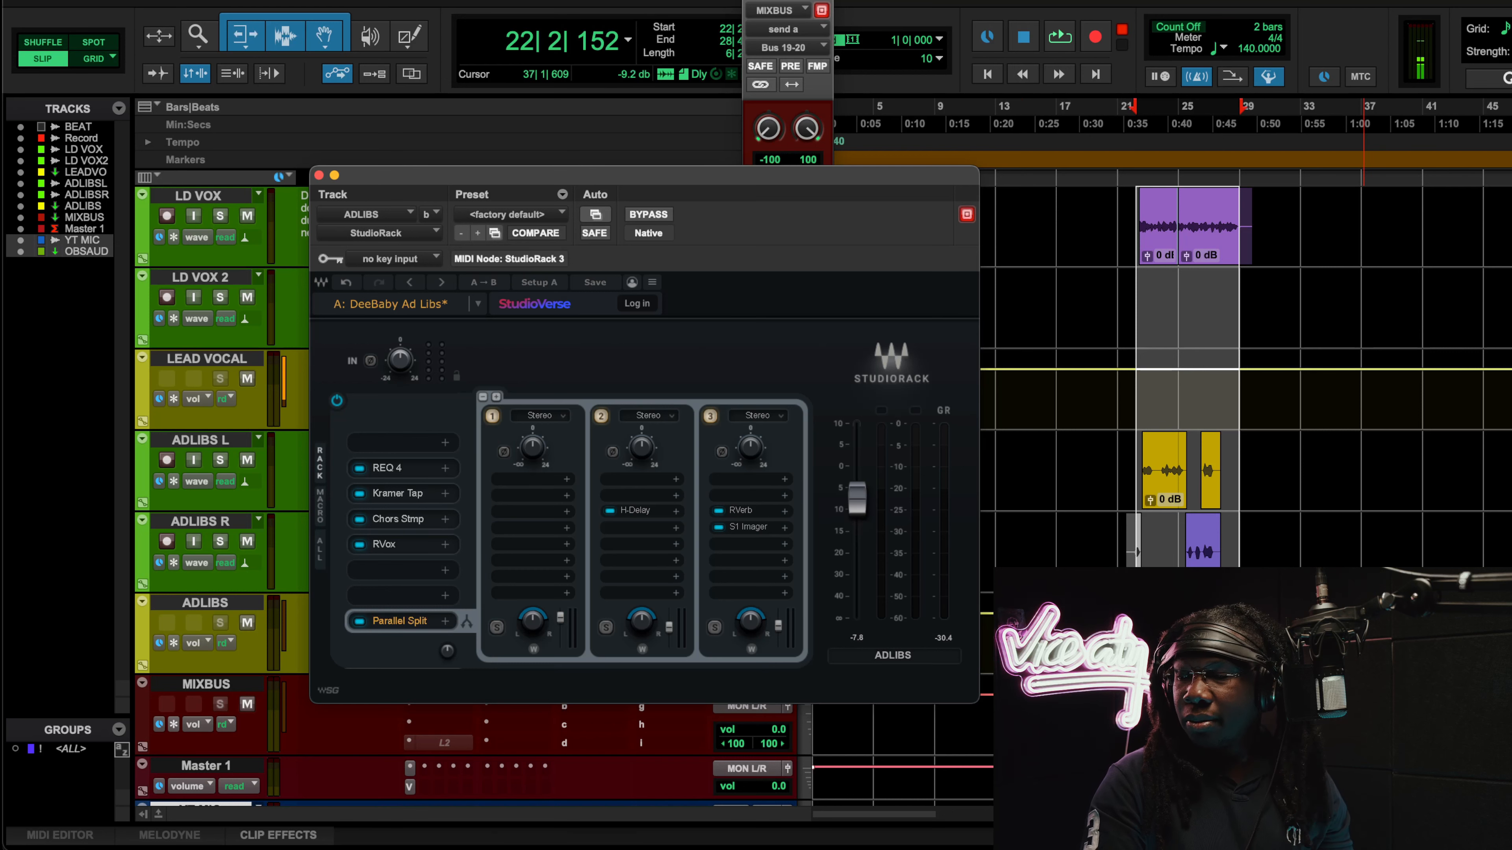